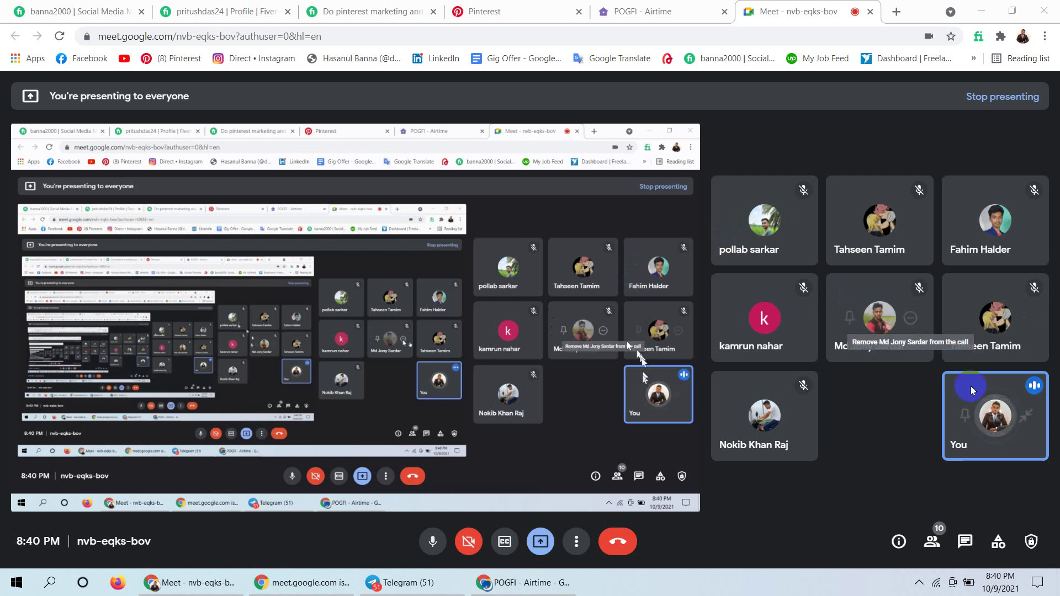
Pin your own video tile as the main Meet view, then bring up the fashion account's Pinterest profile.
mouse_move(967, 417)
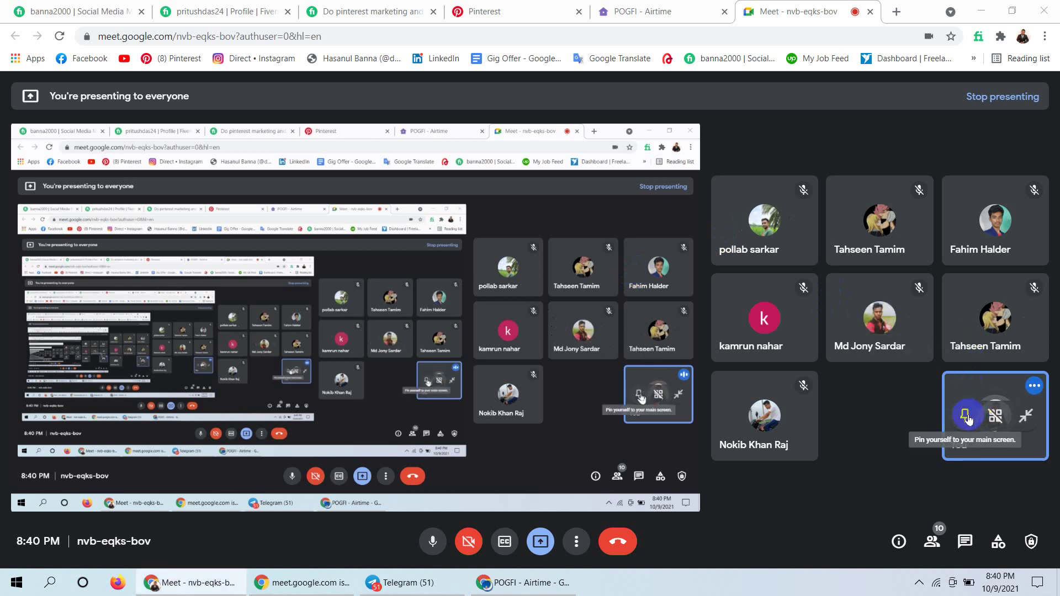
click(966, 417)
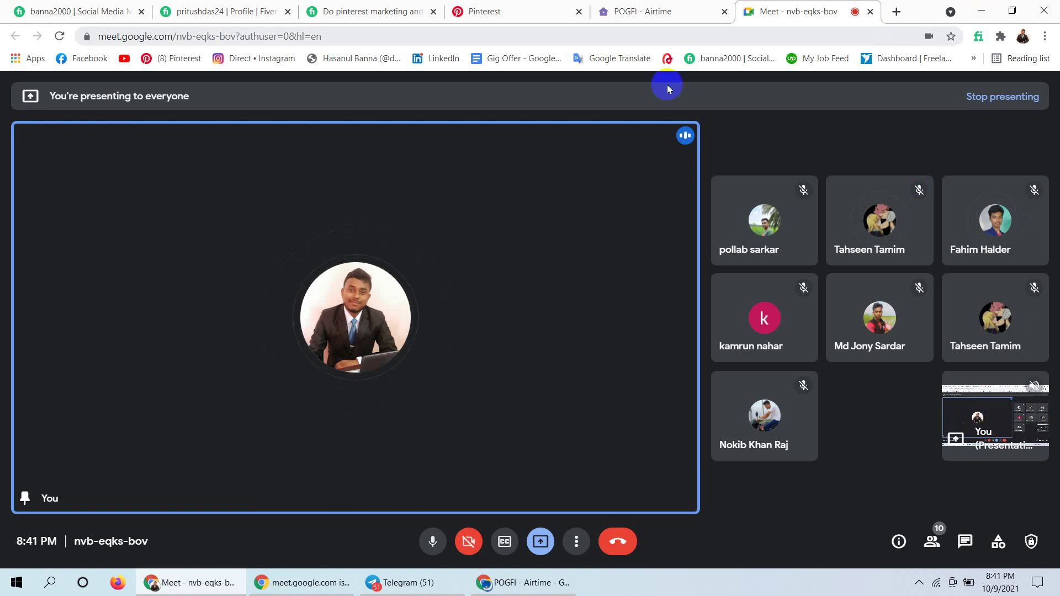
click(525, 8)
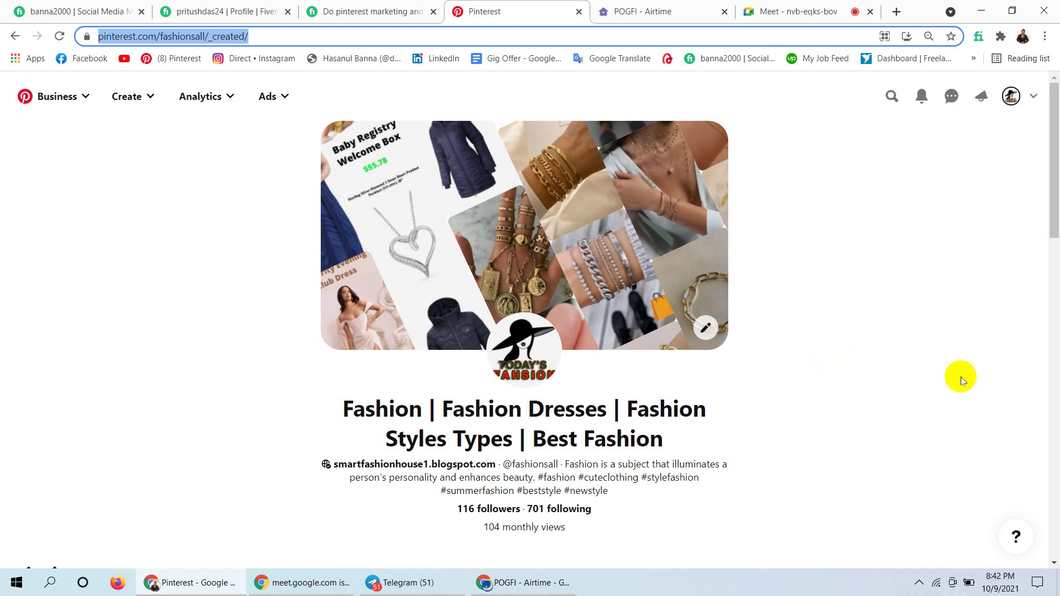
Admit the waiting participant to the Meet call and return to the top of the Pinterest profile.
click(1055, 221)
scroll(1056, 220, down, 3)
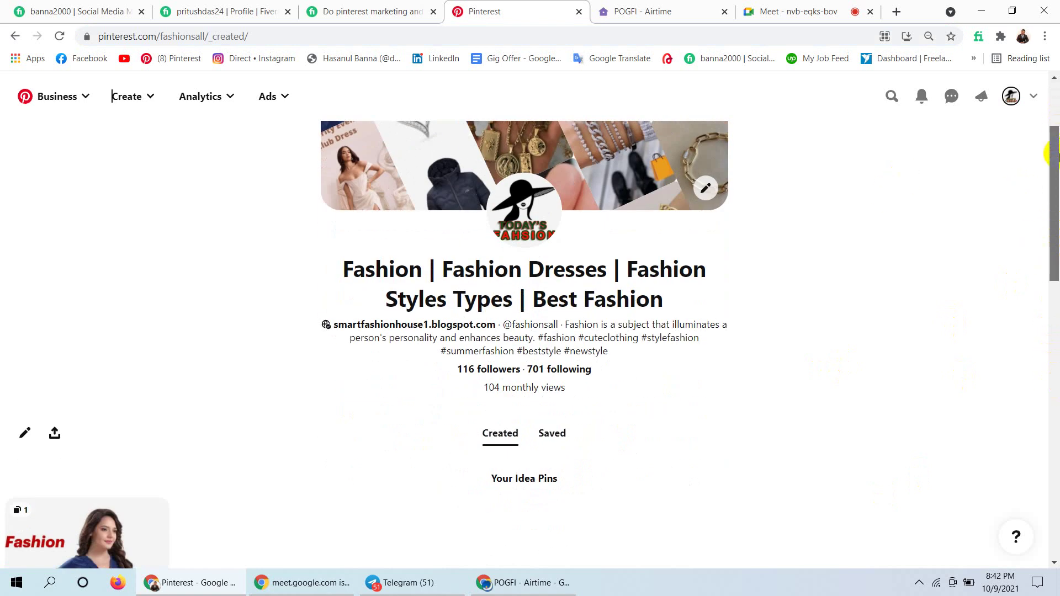
scroll(1056, 155, down, 1)
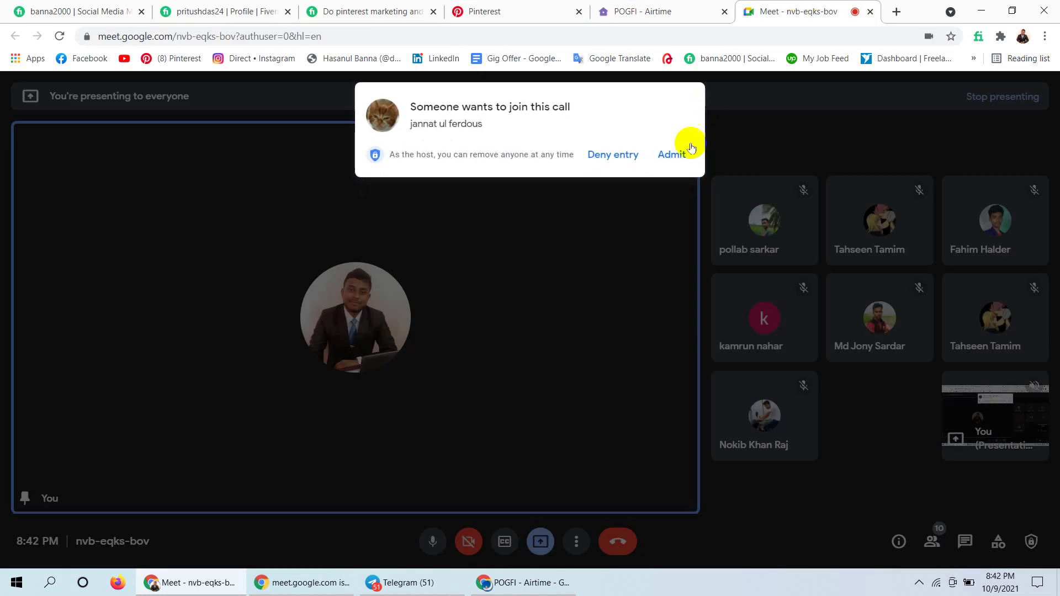
click(668, 160)
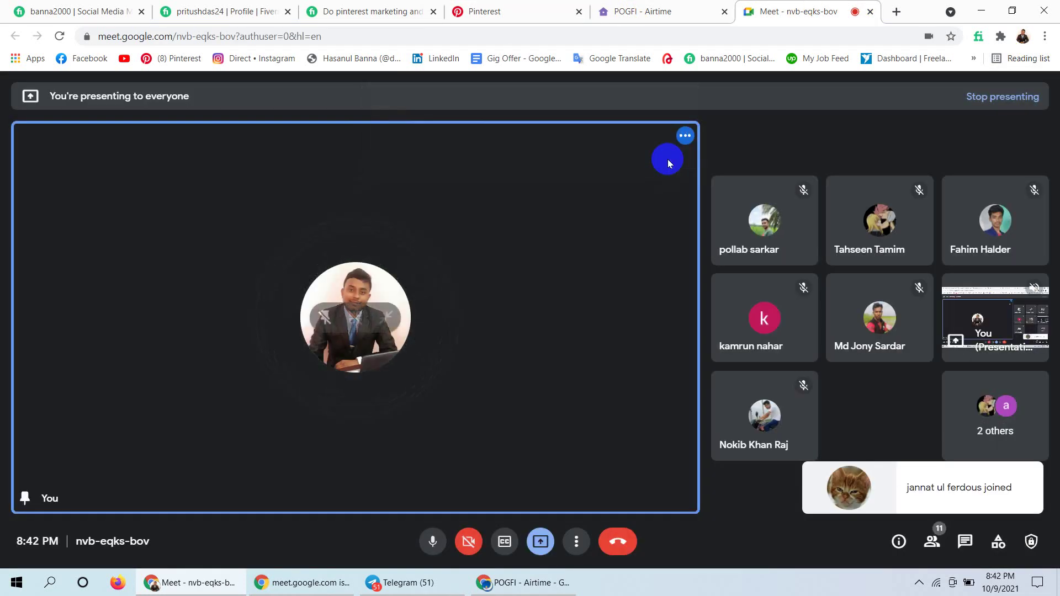
click(491, 6)
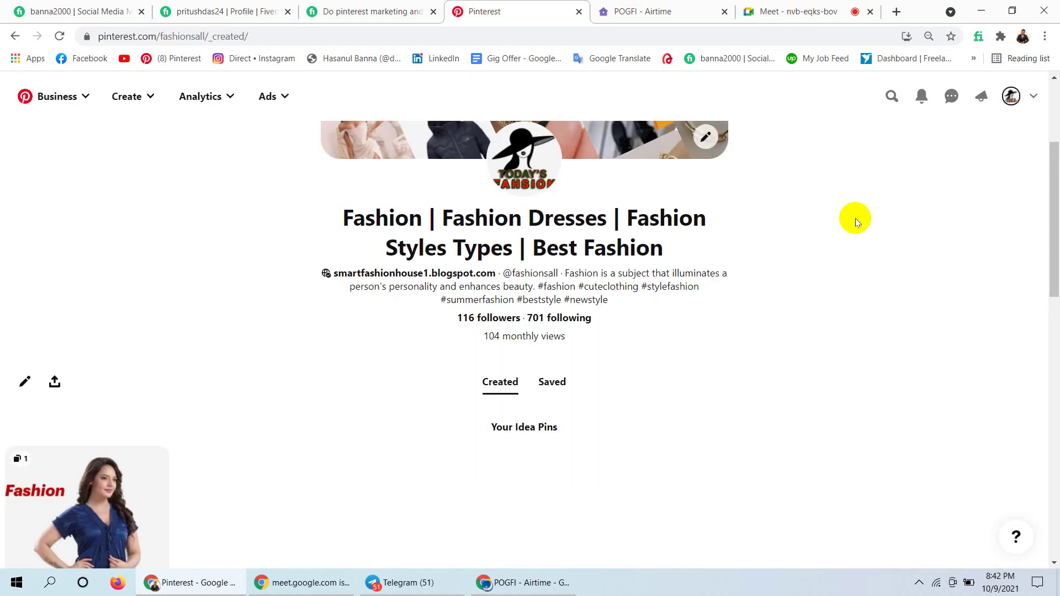
drag(1052, 220, 1047, 158)
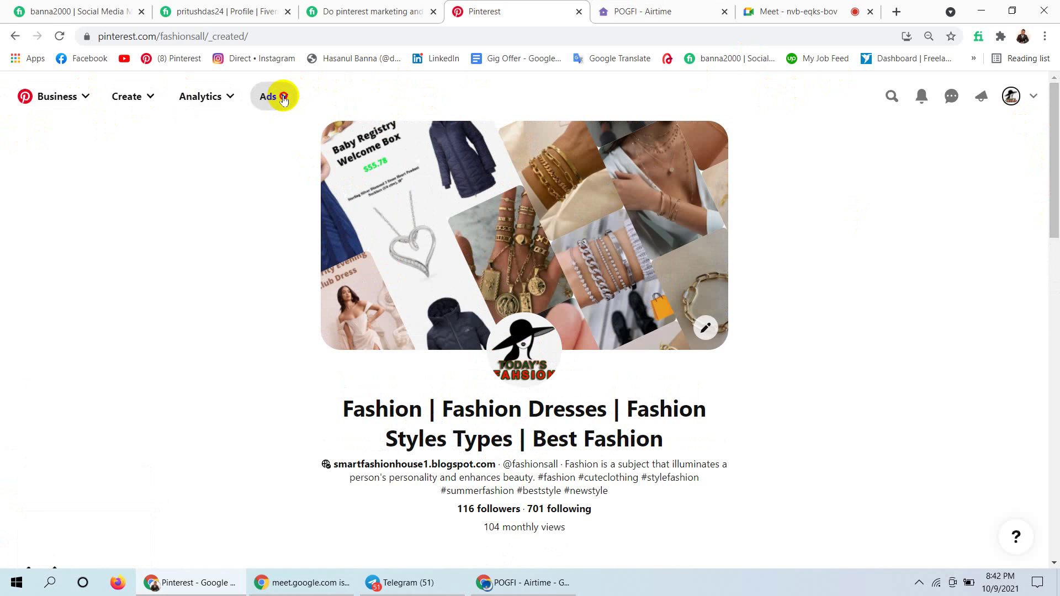
Choose Billing from the Ads menu to reach the Technology ad account's billing form.
click(284, 98)
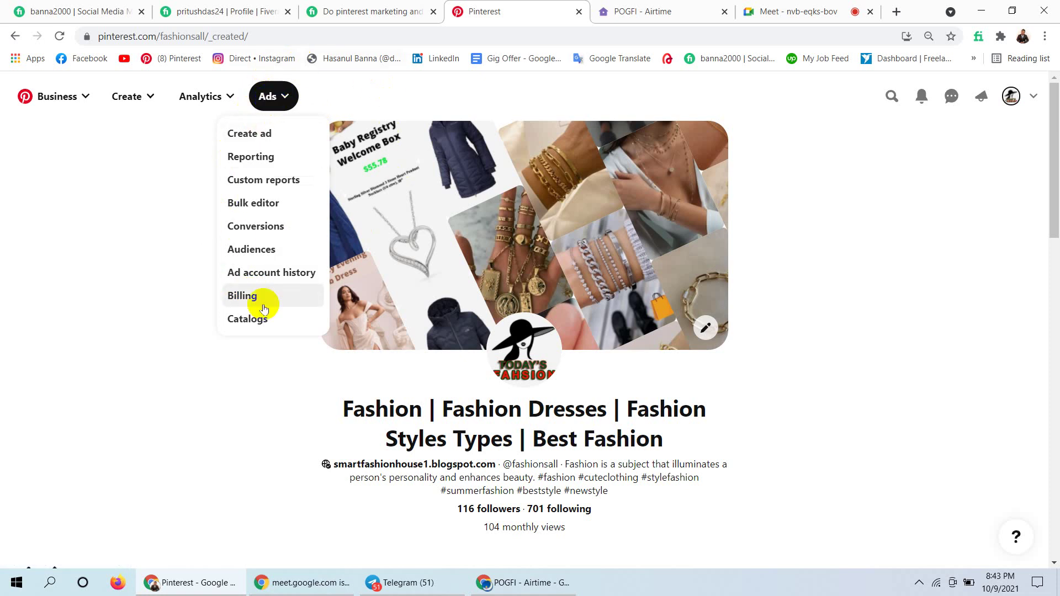
click(248, 294)
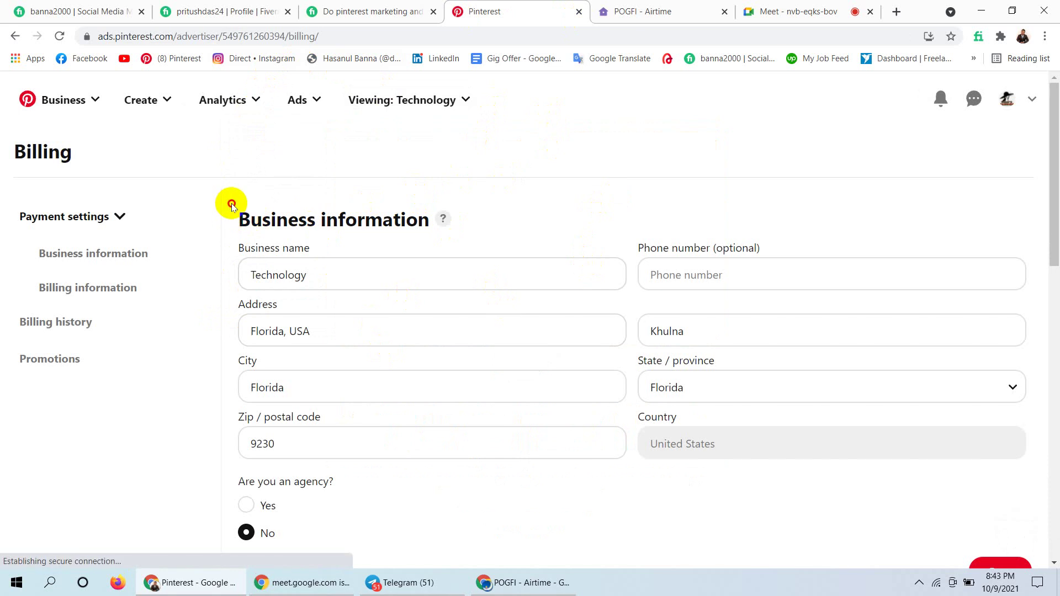
Scroll down the Billing page to the empty billing address and card payment fields.
click(517, 345)
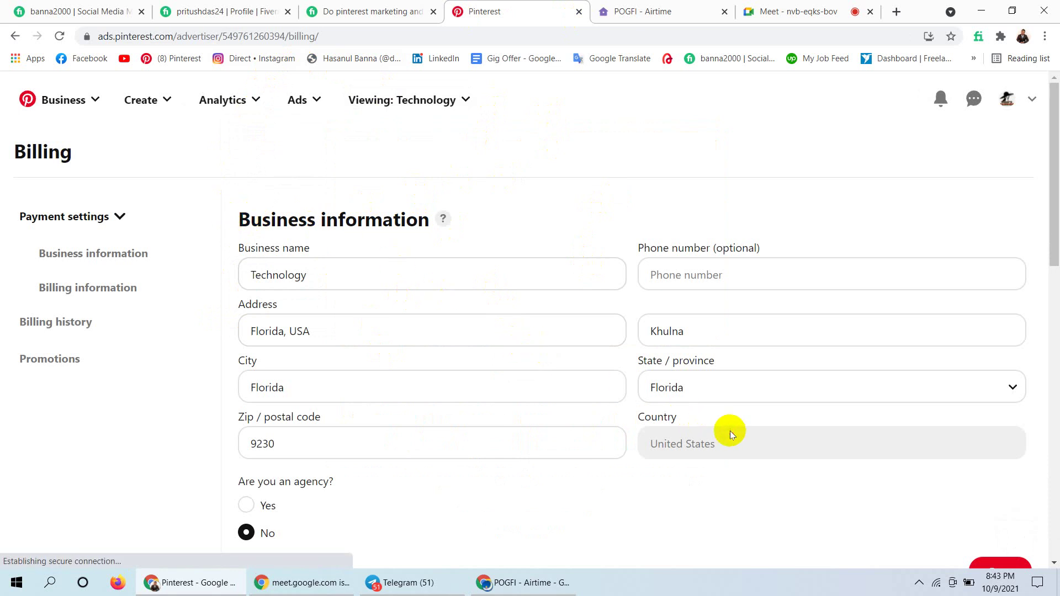
drag(480, 466, 664, 186)
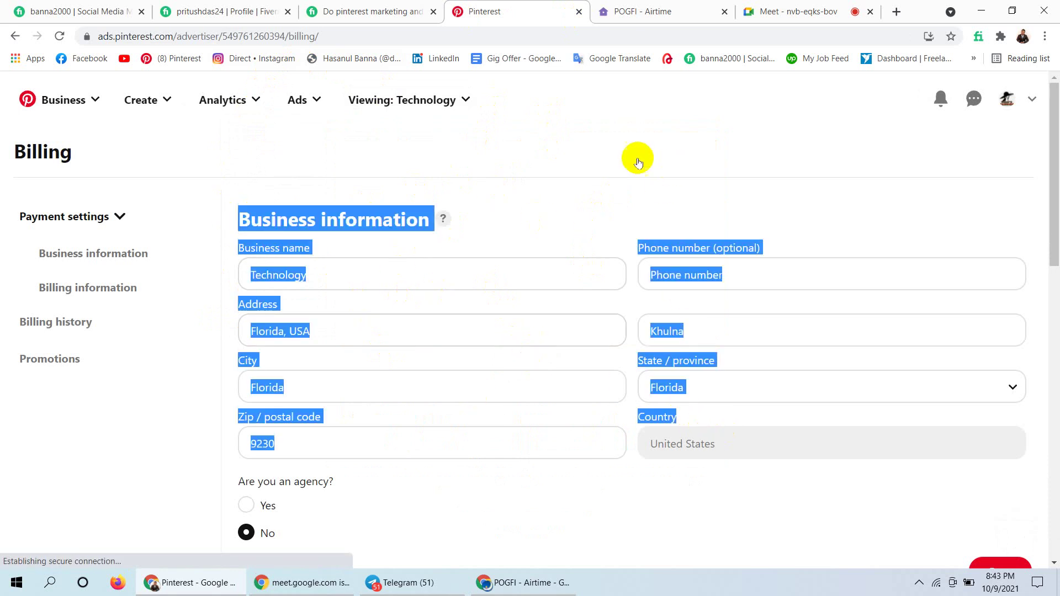
click(613, 155)
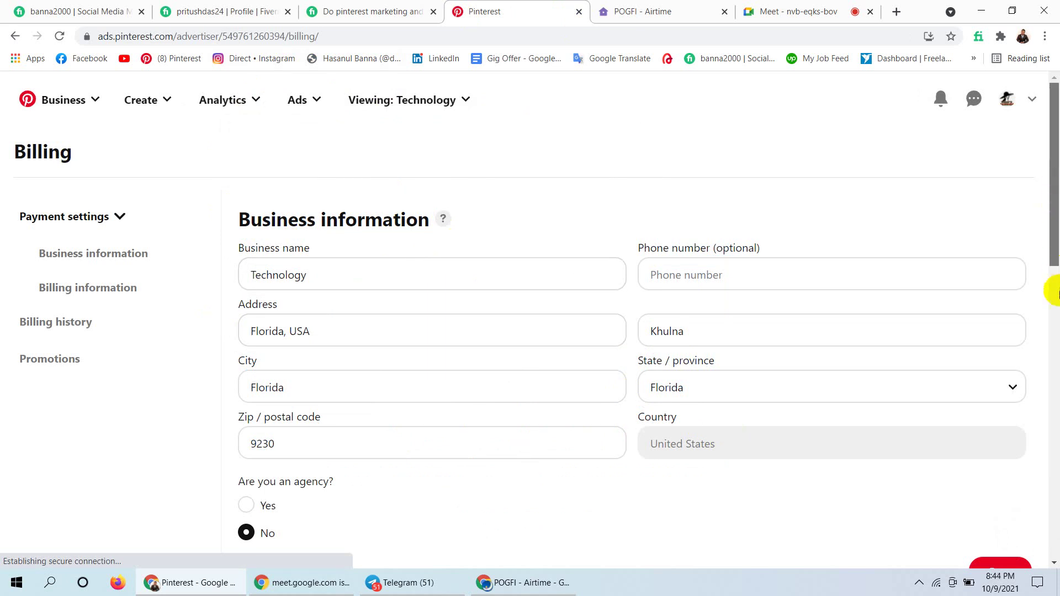
click(1055, 276)
scroll(1051, 182, down, 1)
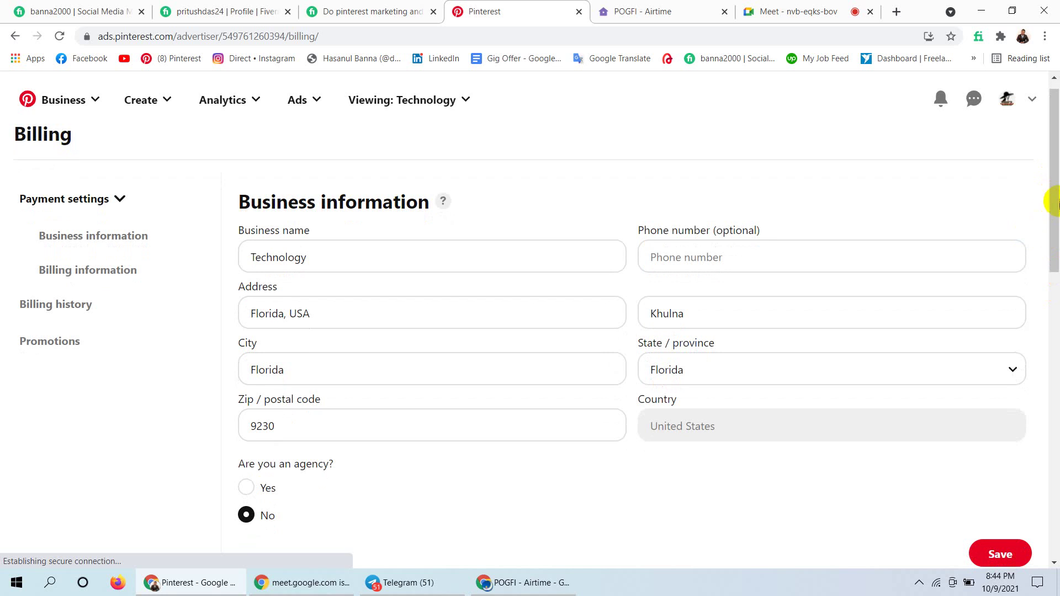
scroll(1054, 353, down, 1)
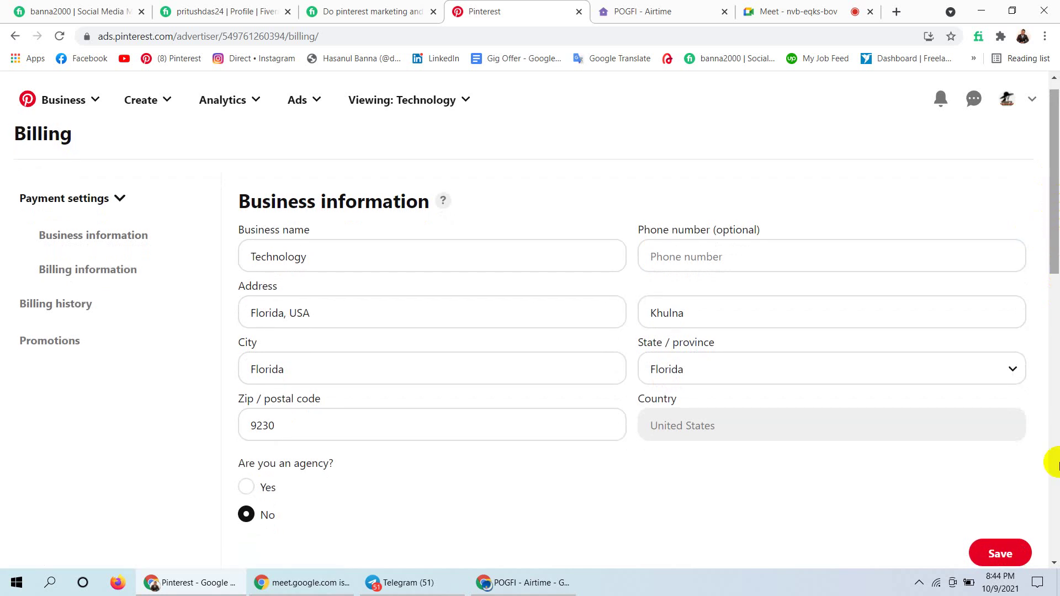
scroll(1053, 551, down, 1)
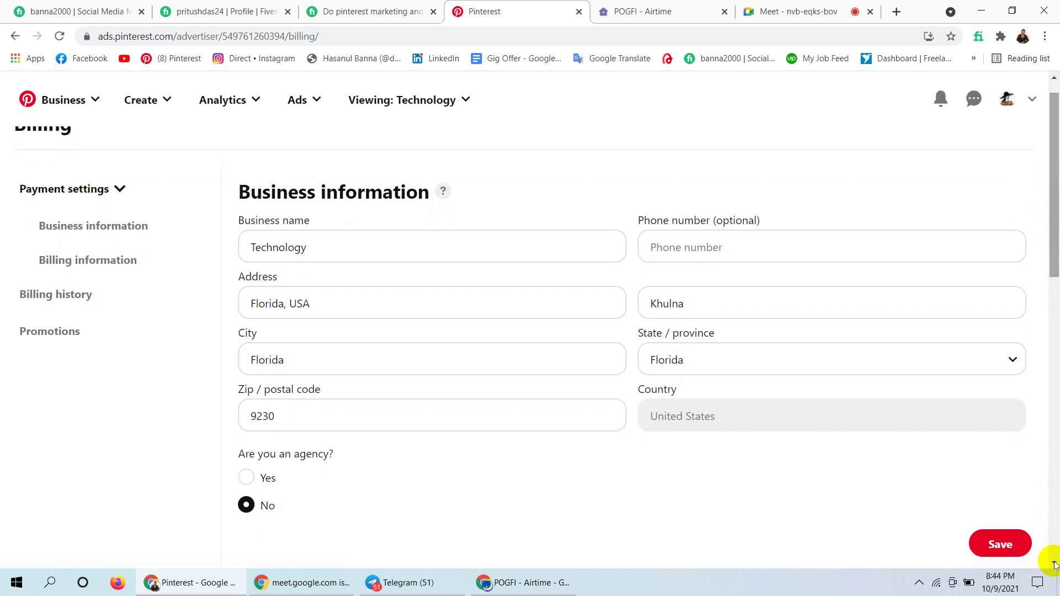
scroll(1054, 563, down, 3)
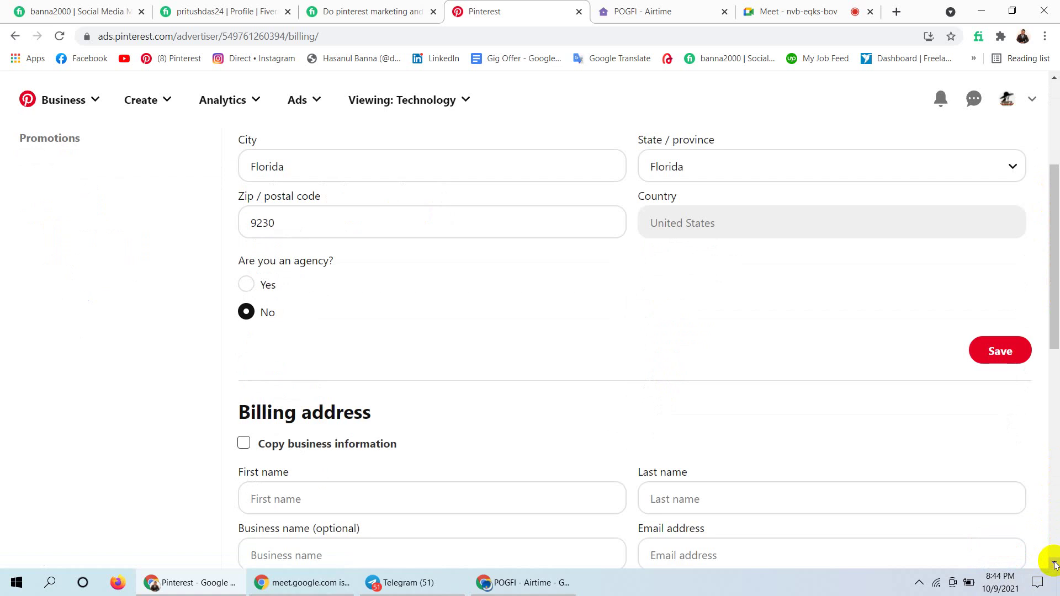
scroll(1054, 563, down, 2)
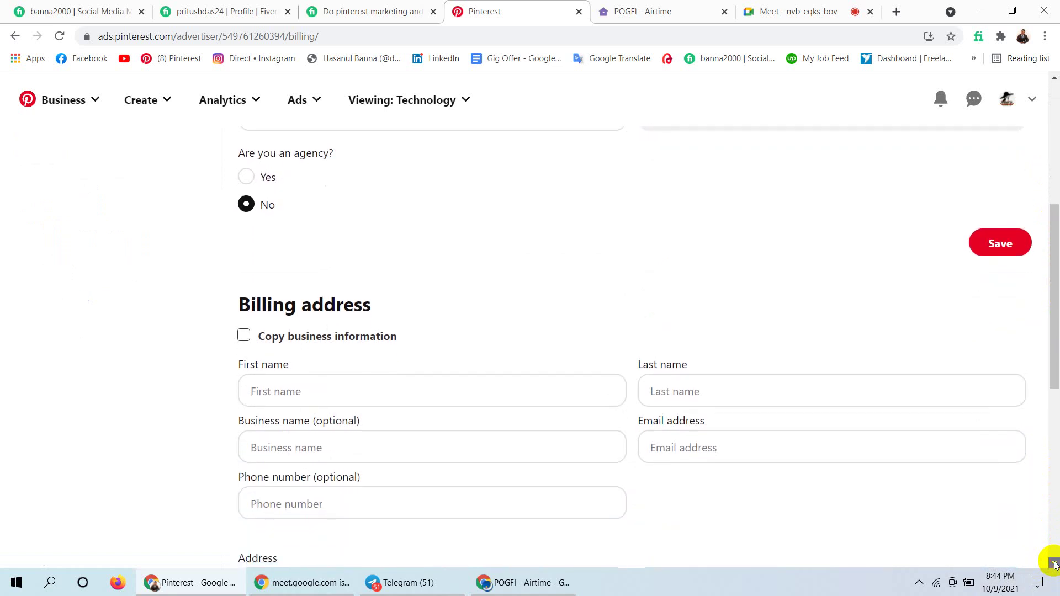
scroll(1054, 563, down, 4)
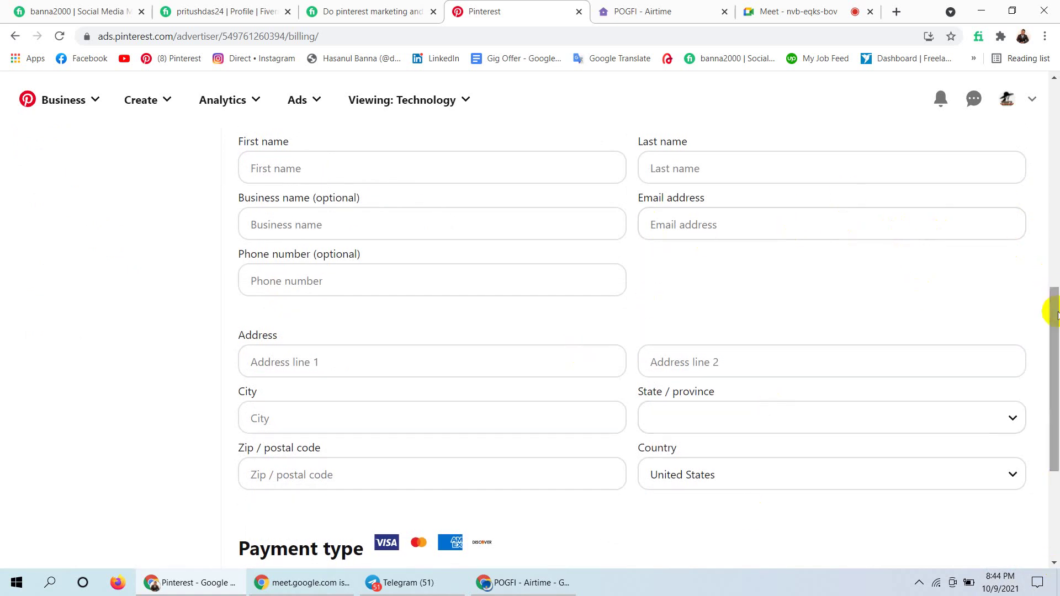
scroll(1054, 276, up, 2)
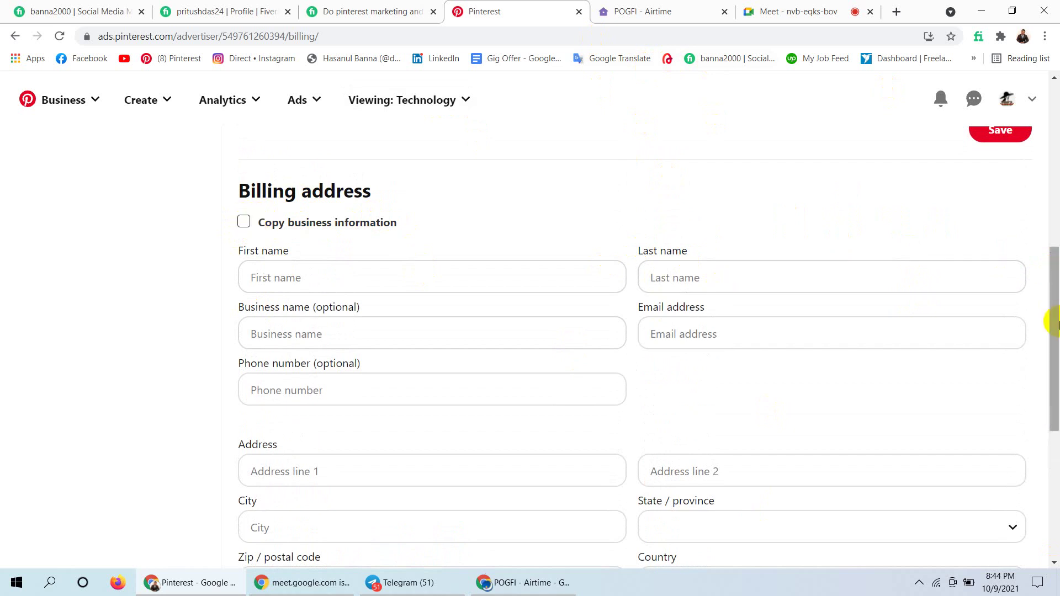
drag(1055, 326, 1053, 457)
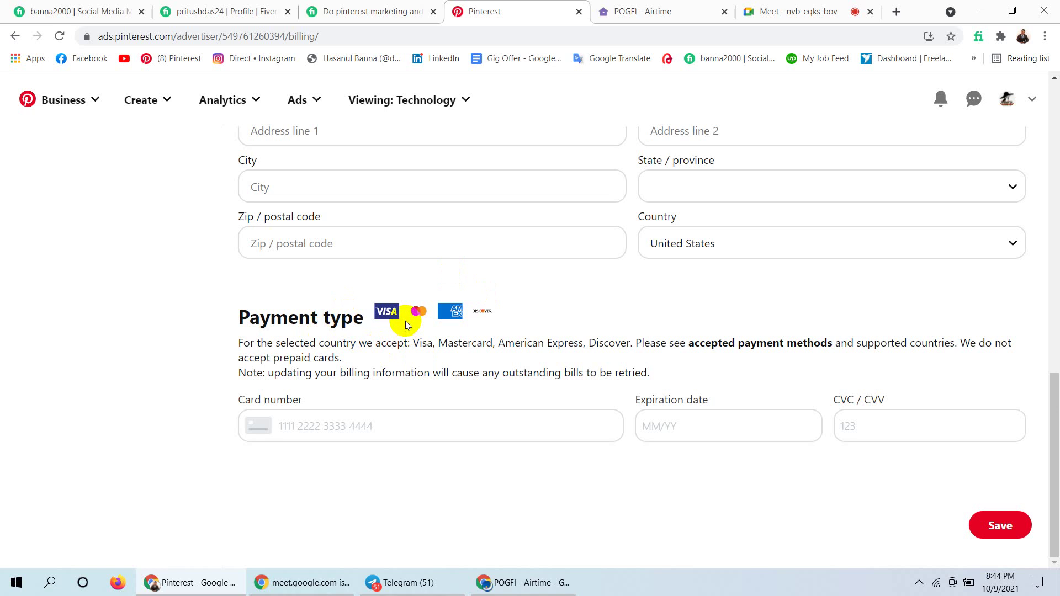
click(356, 425)
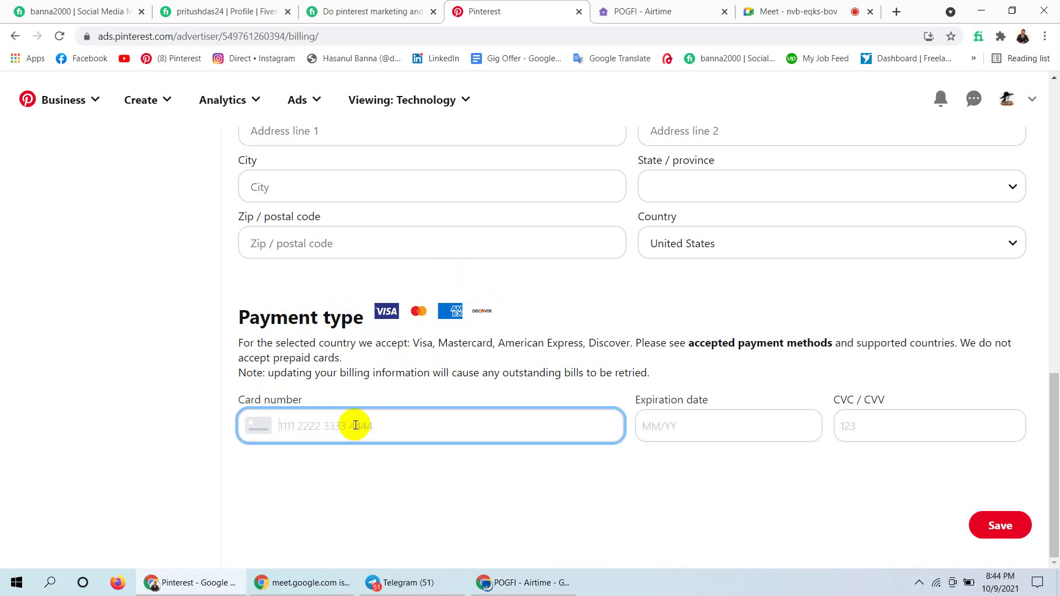
click(692, 424)
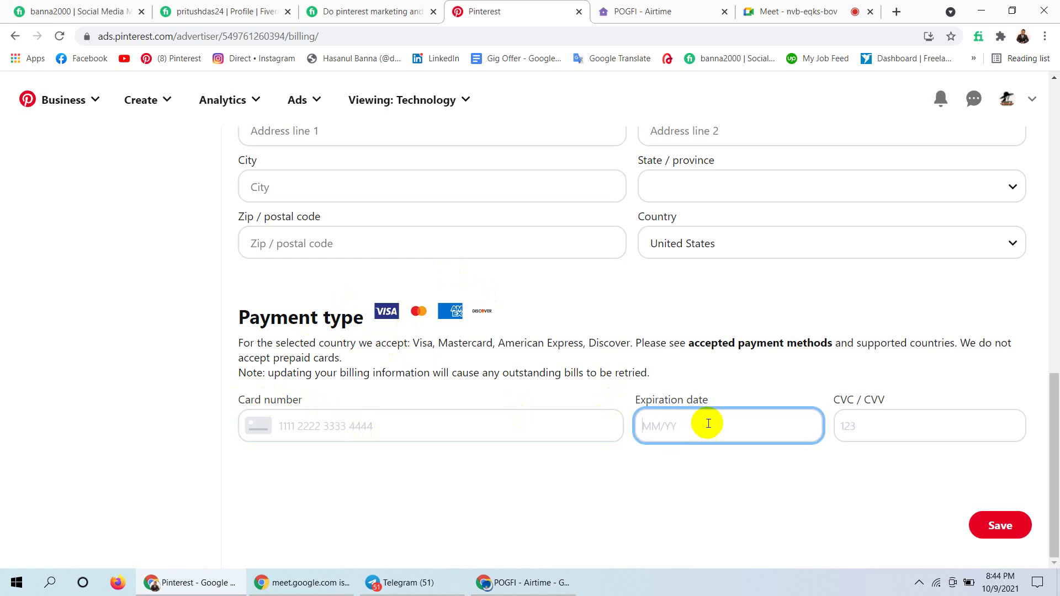
click(878, 430)
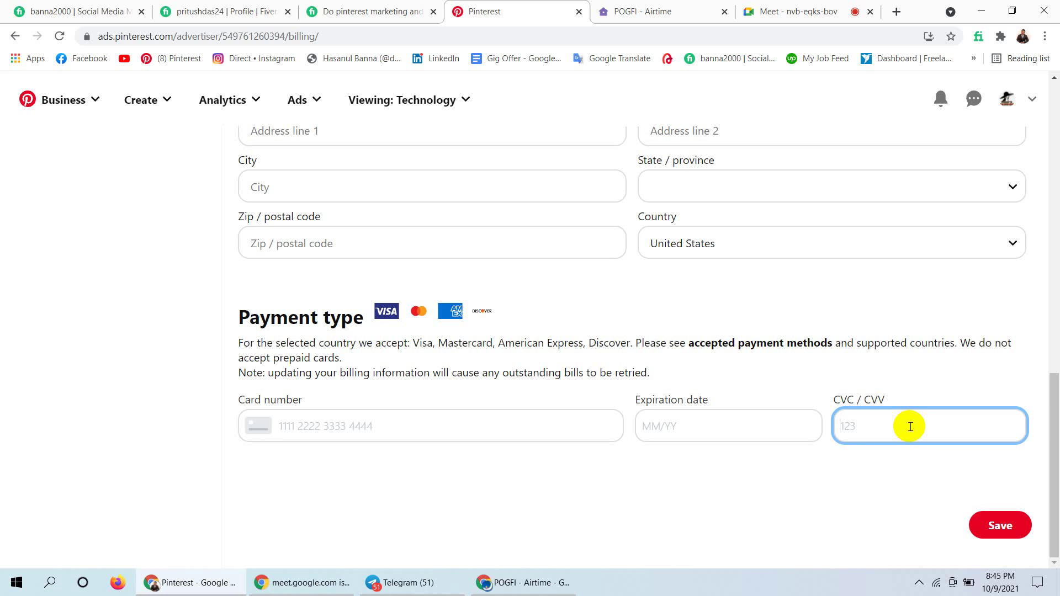
click(1056, 403)
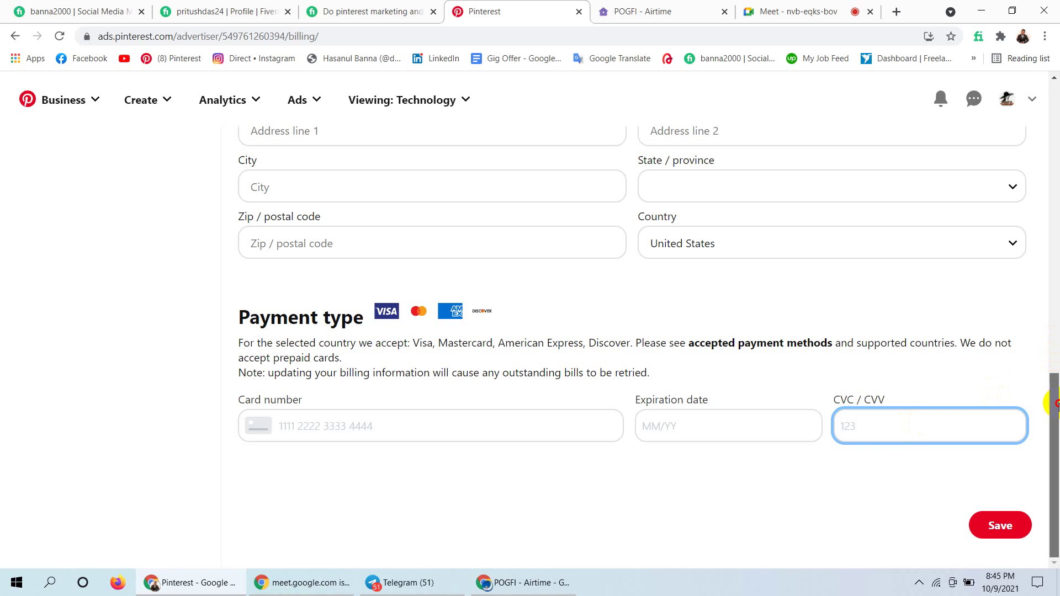
drag(1057, 404, 1057, 58)
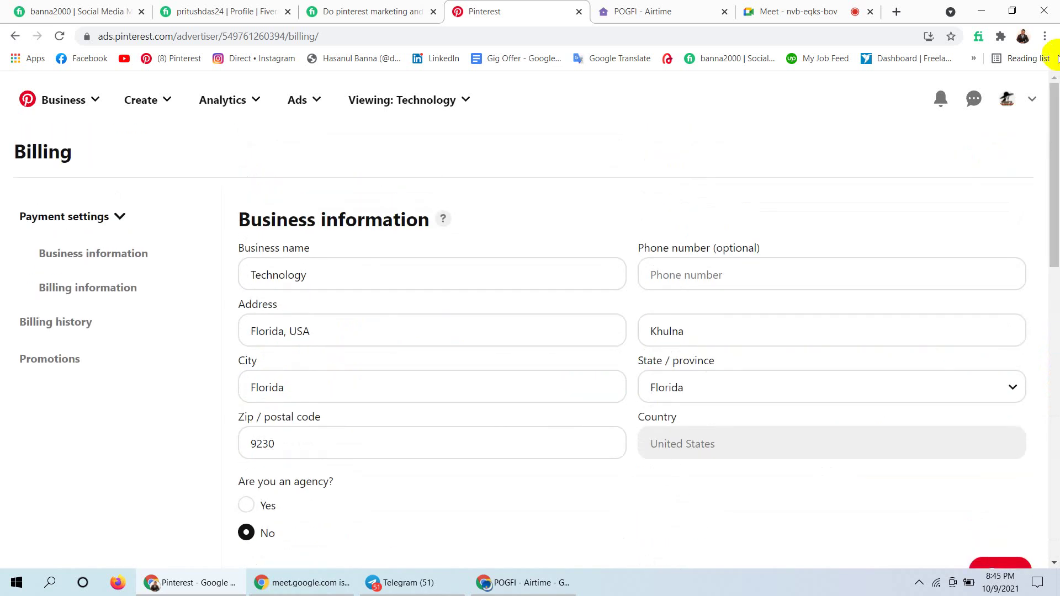
Open the Ads dropdown menu from the Billing page's top navigation bar.
click(314, 100)
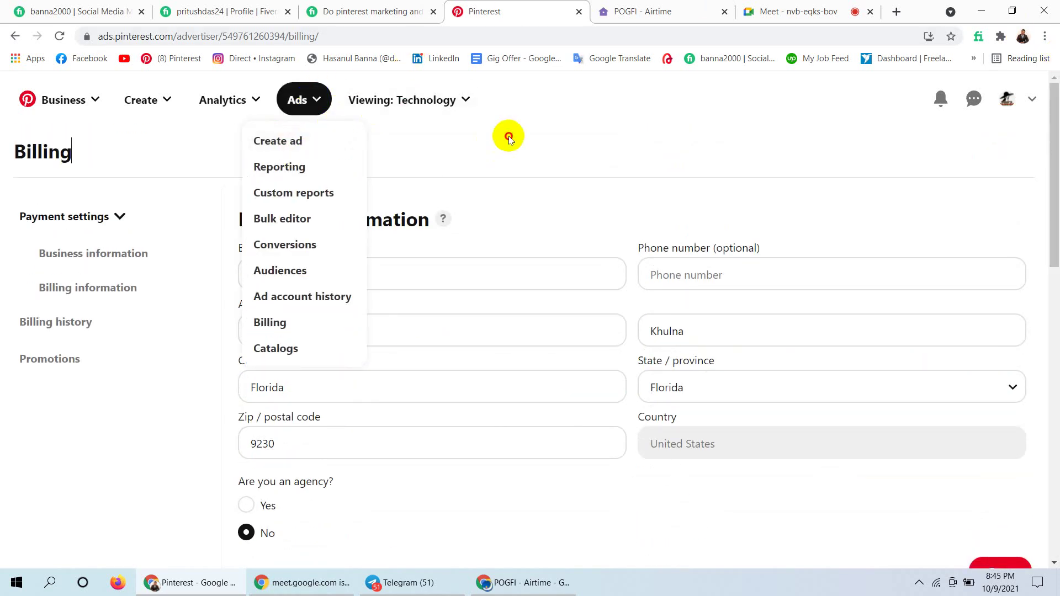
drag(509, 138, 566, 144)
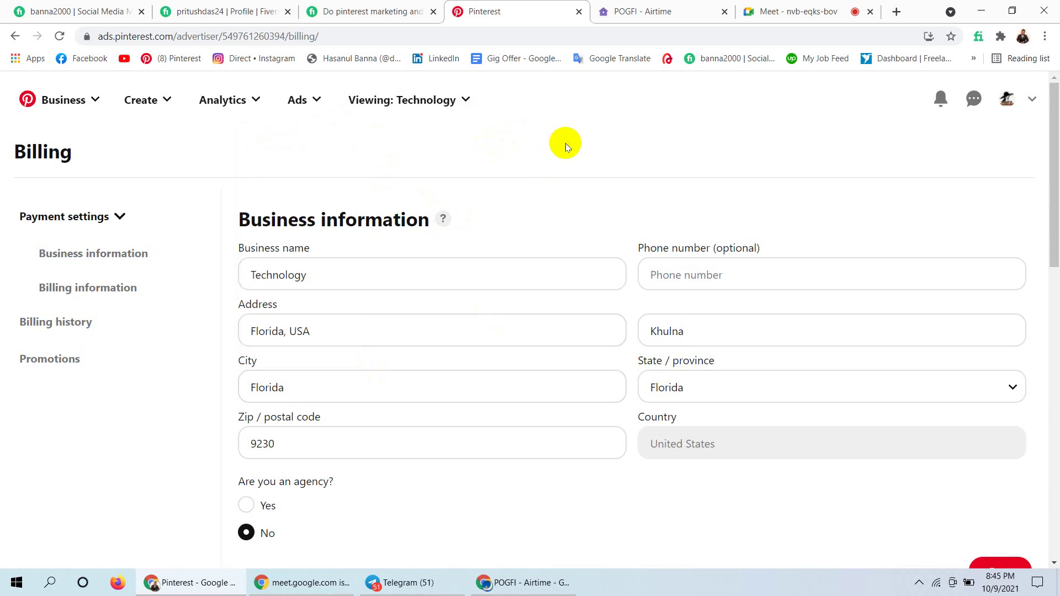
click(317, 100)
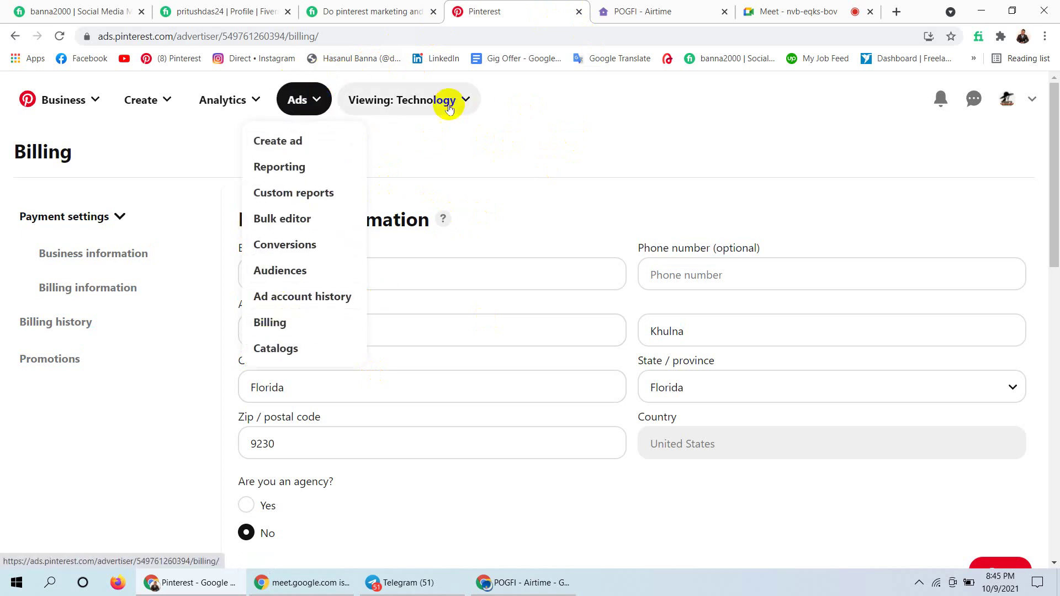
click(500, 145)
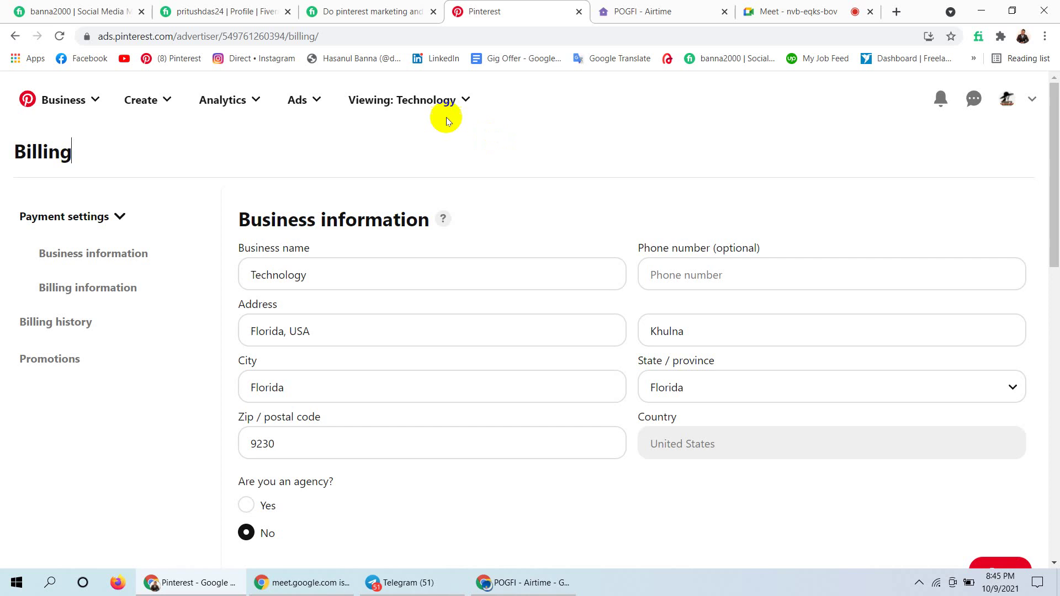
click(318, 101)
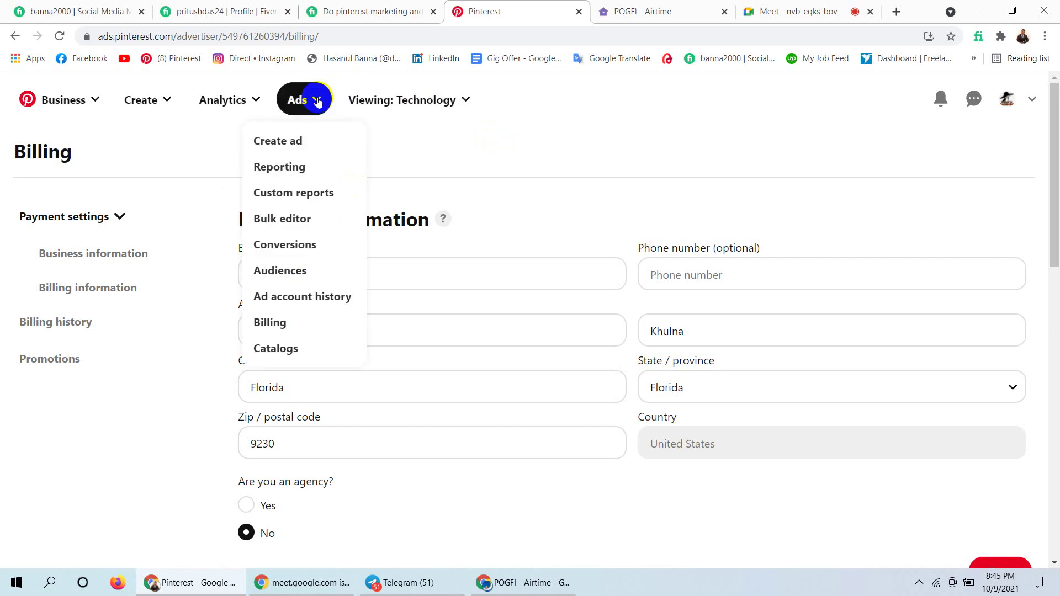
Choose Create ad and dismiss the 'Resume your work?' prompt to reach Technology's Create campaign page.
click(300, 145)
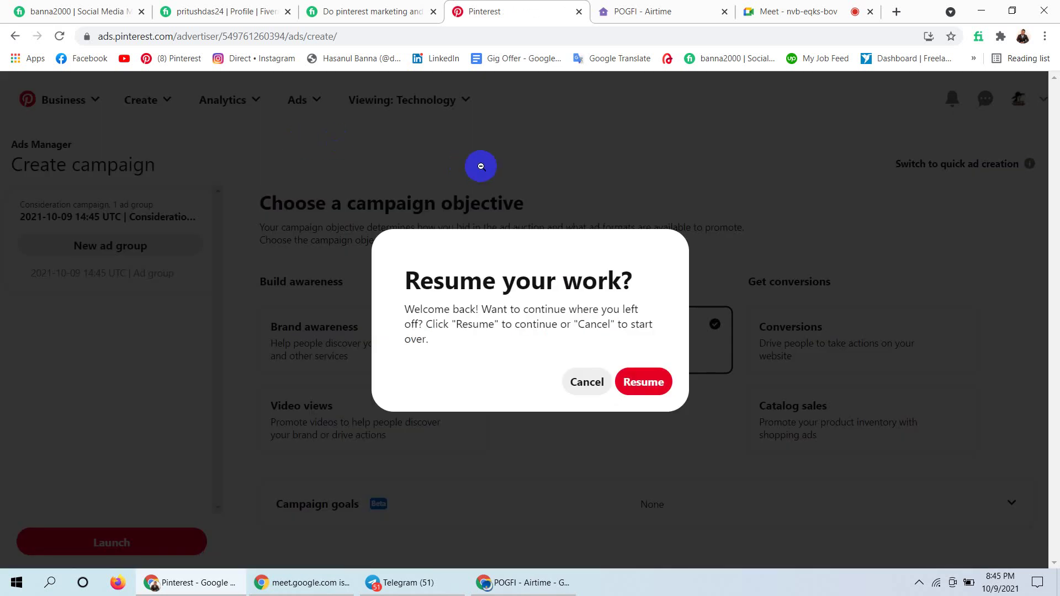
click(585, 382)
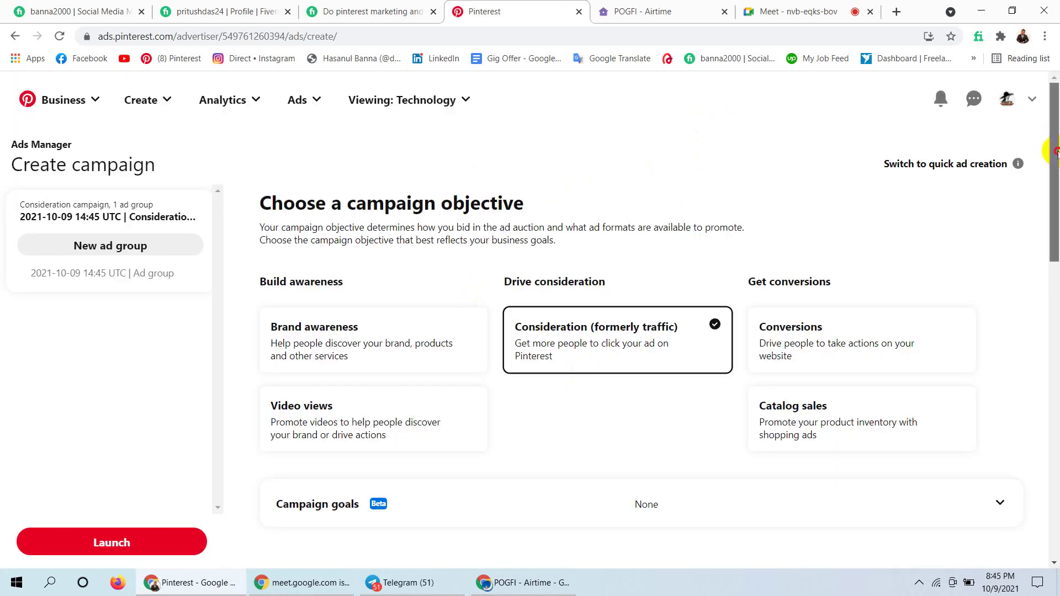
mouse_move(1054, 149)
mouse_down()
mouse_move(1049, 484)
mouse_move(1056, 149)
mouse_up()
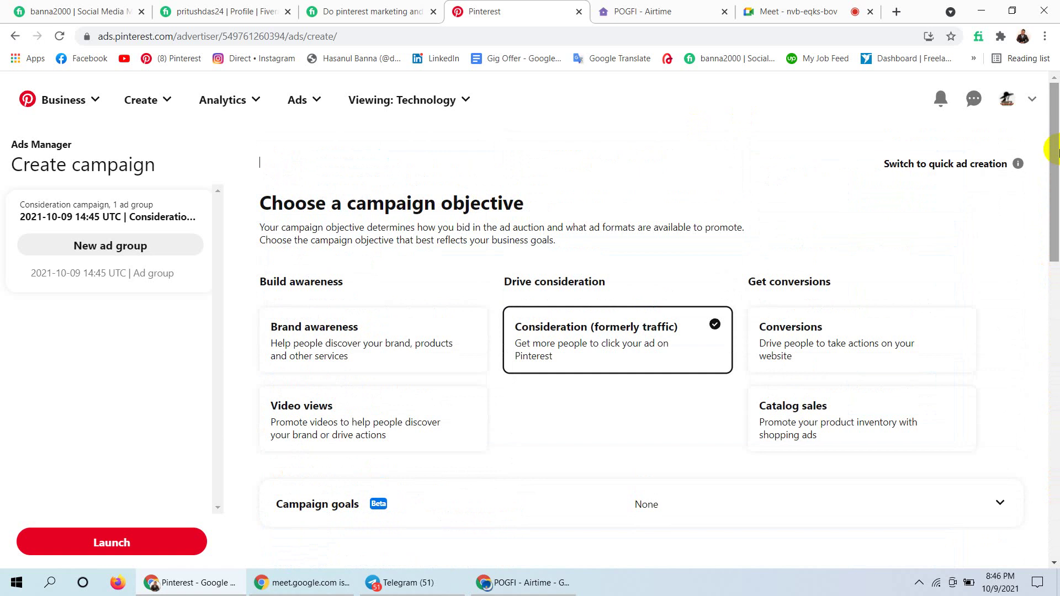
Admit the waiting participant into the Meet call, then return to the Pinterest campaign draft.
click(798, 11)
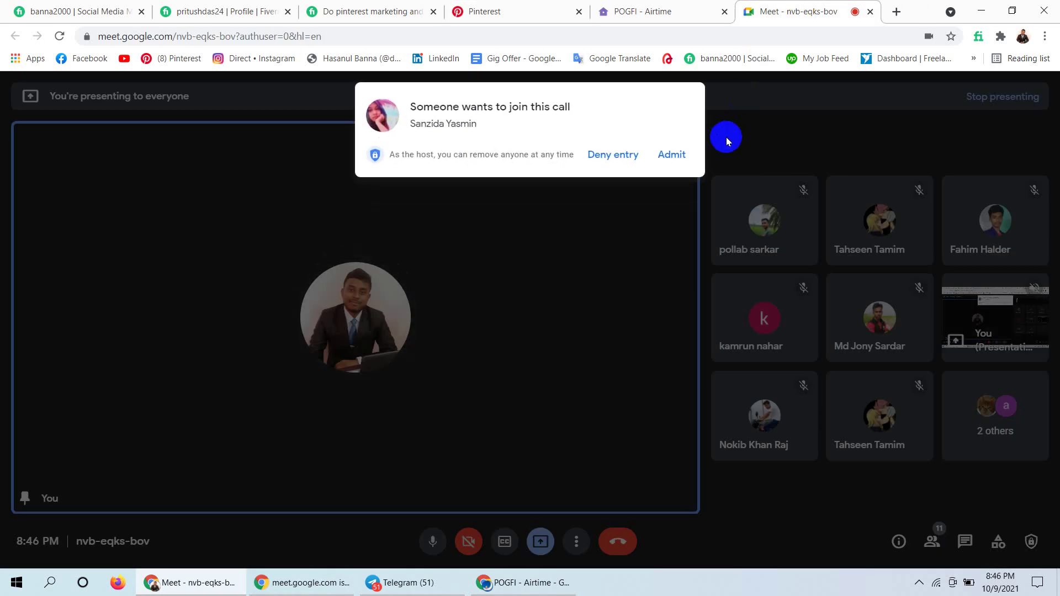
click(676, 152)
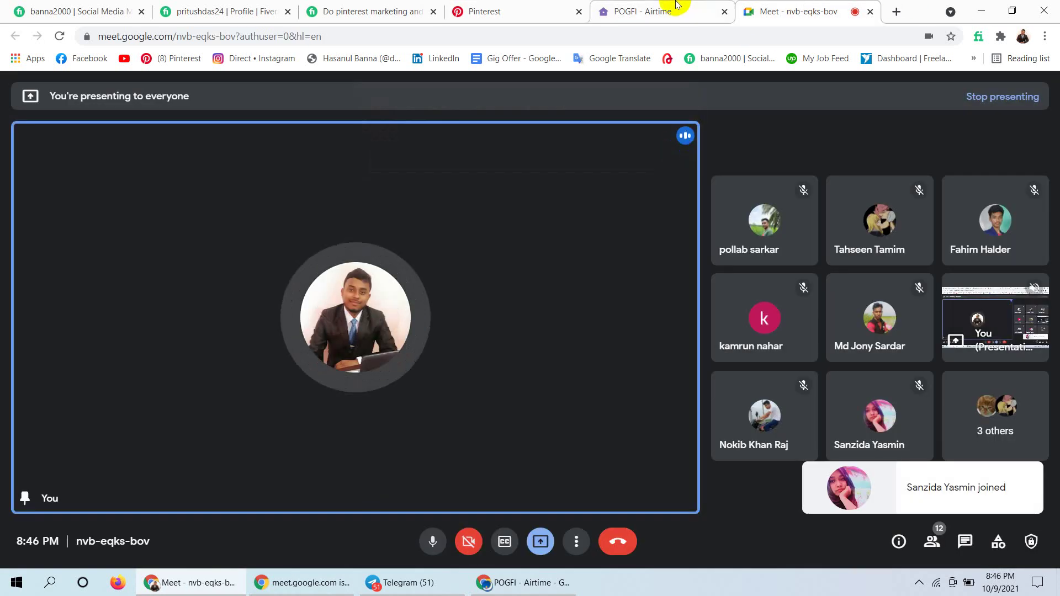
click(539, 5)
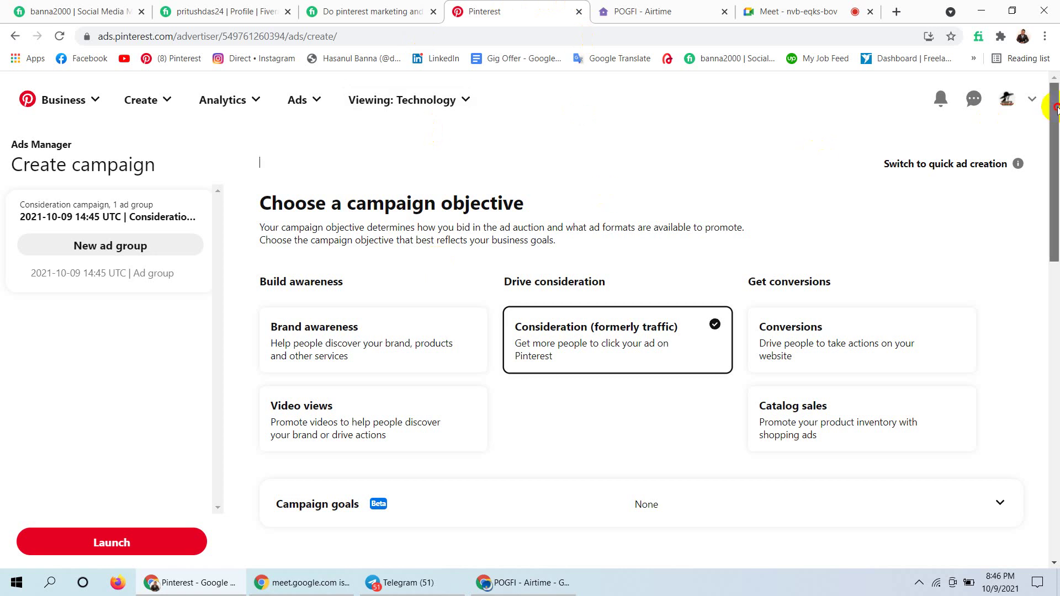
mouse_move(1055, 110)
mouse_down()
mouse_move(1055, 130)
mouse_move(1055, 116)
mouse_up()
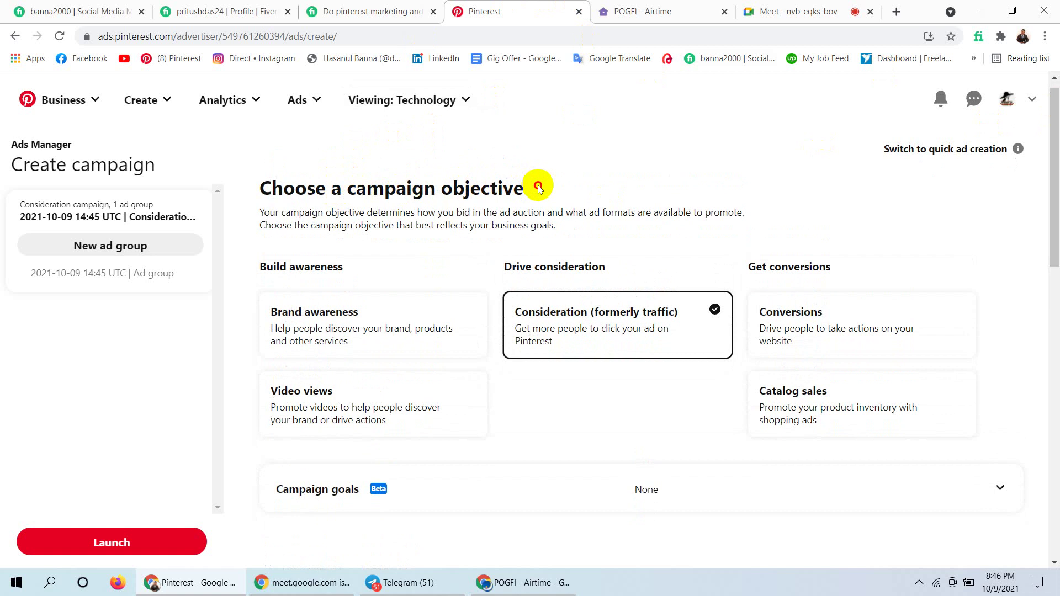
drag(538, 187, 262, 186)
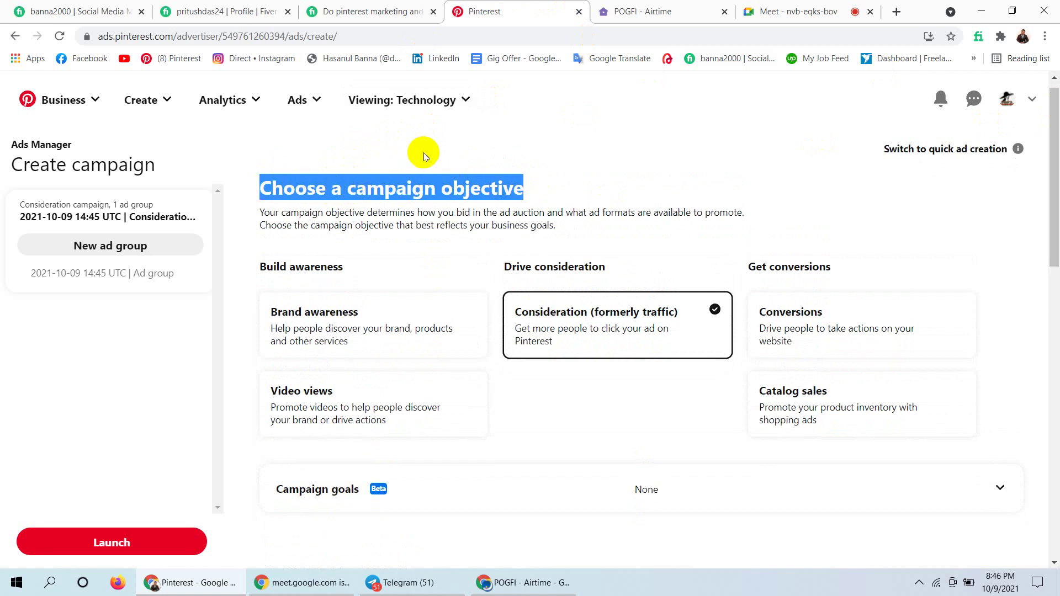
click(531, 180)
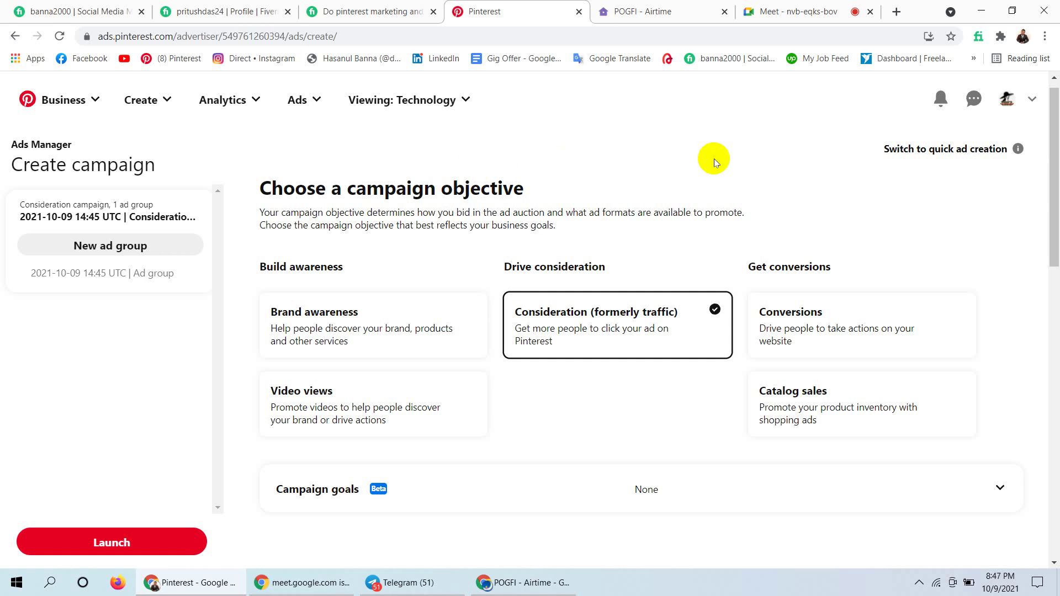
drag(1055, 180, 1051, 206)
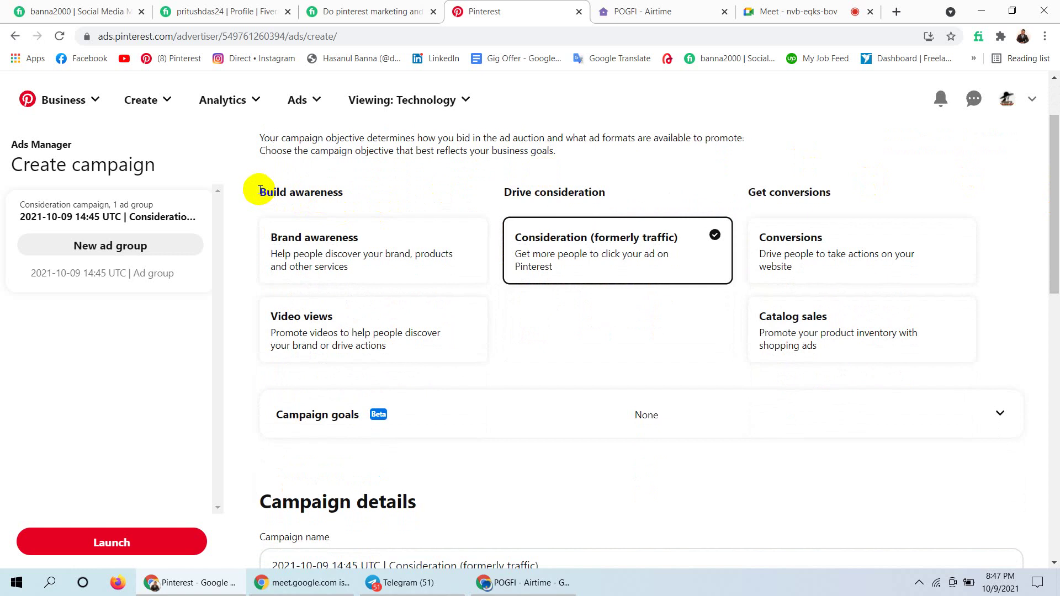
drag(256, 192, 350, 187)
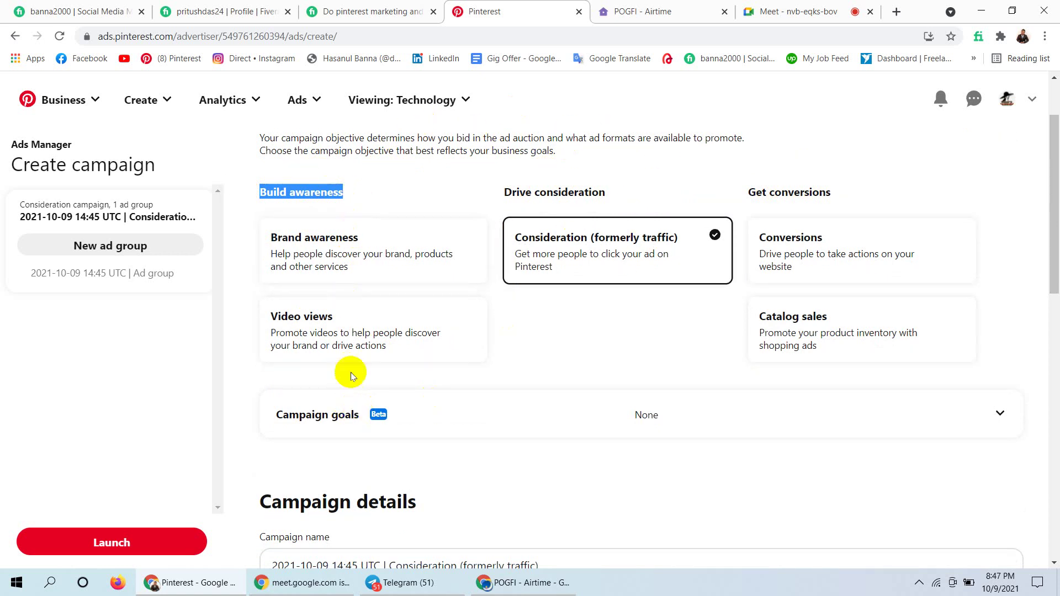
click(346, 191)
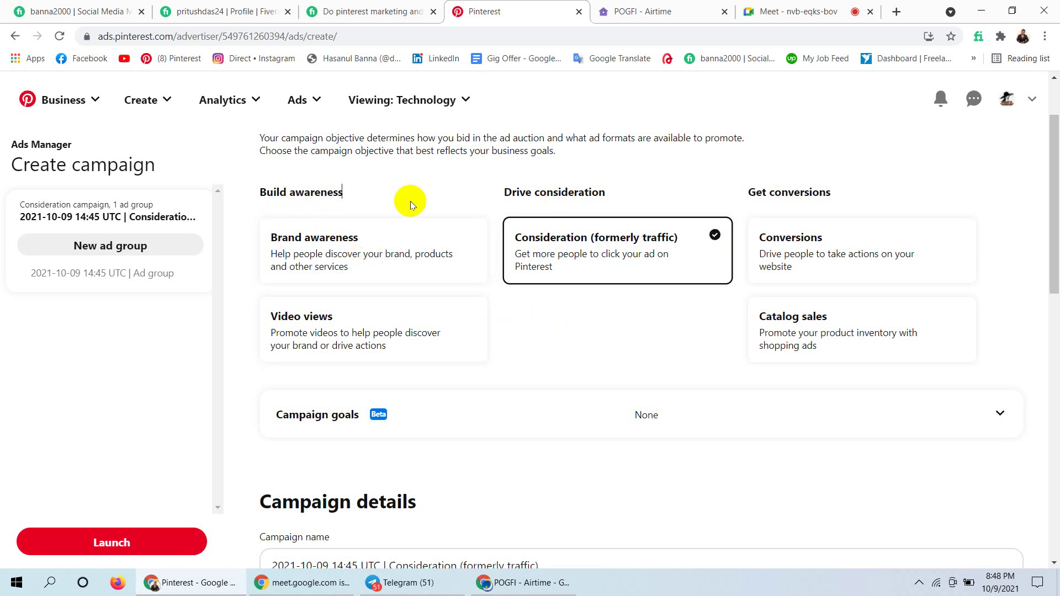
Highlight and clear the Brand awareness and Build awareness headings, then go to the Meet call.
double_click(283, 245)
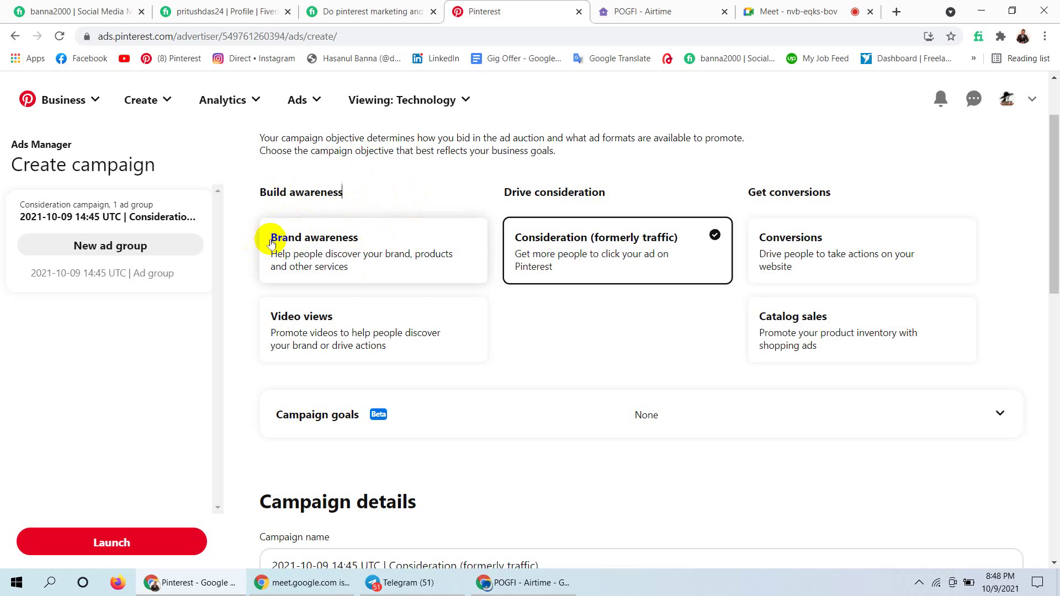
click(284, 239)
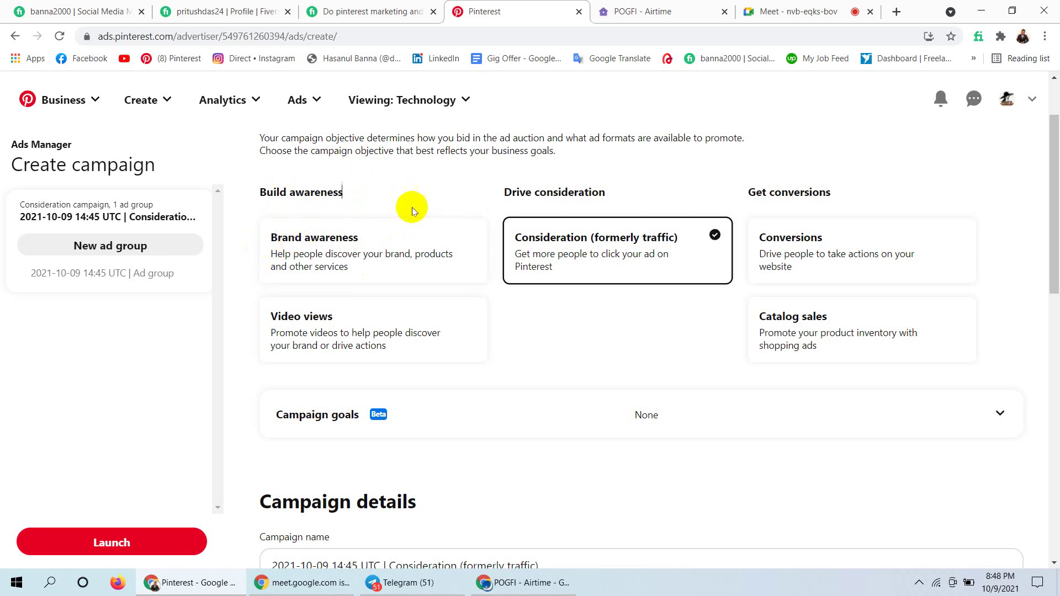
click(416, 198)
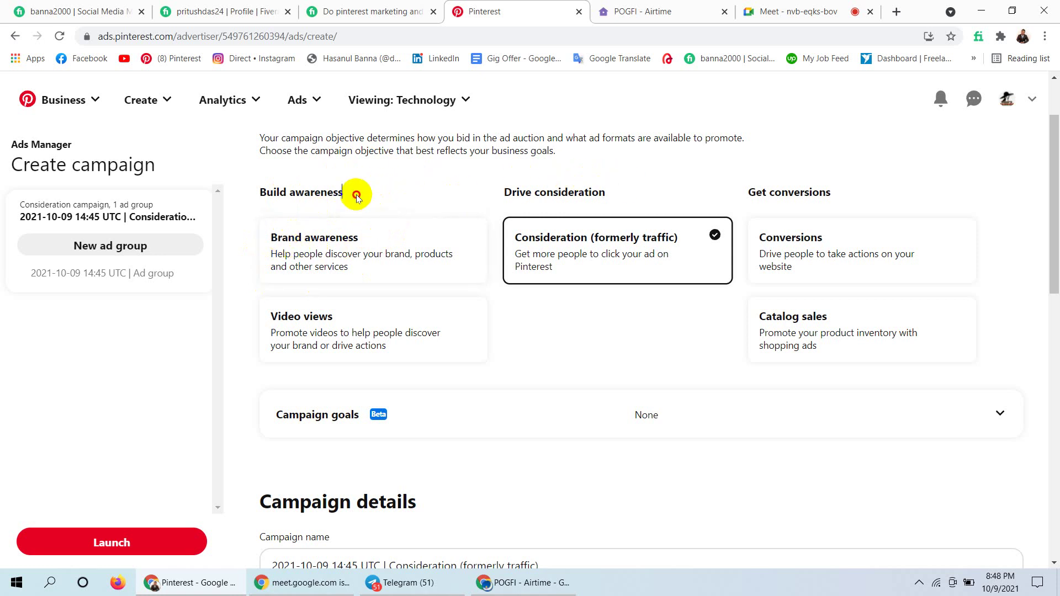
drag(353, 194, 257, 194)
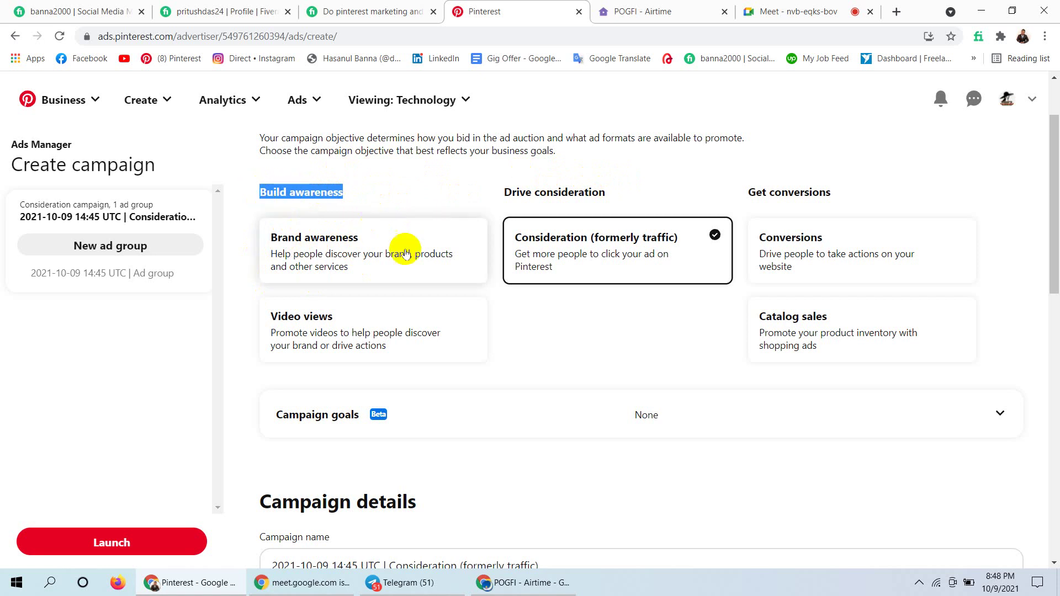
click(389, 185)
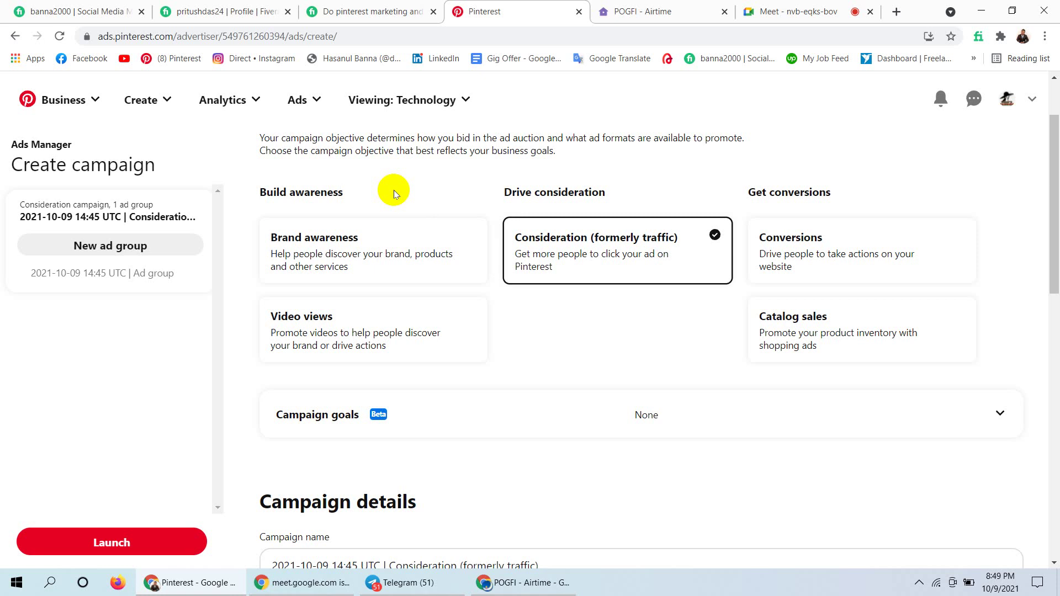
click(809, 5)
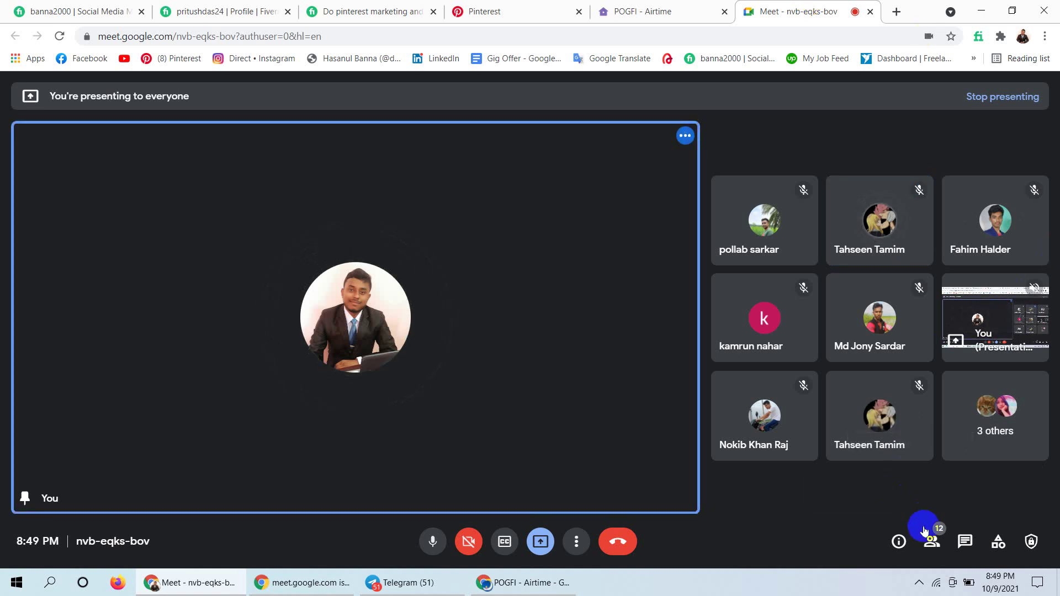
Show the Meet participant list, then move to the POGFI Airtime room.
click(931, 543)
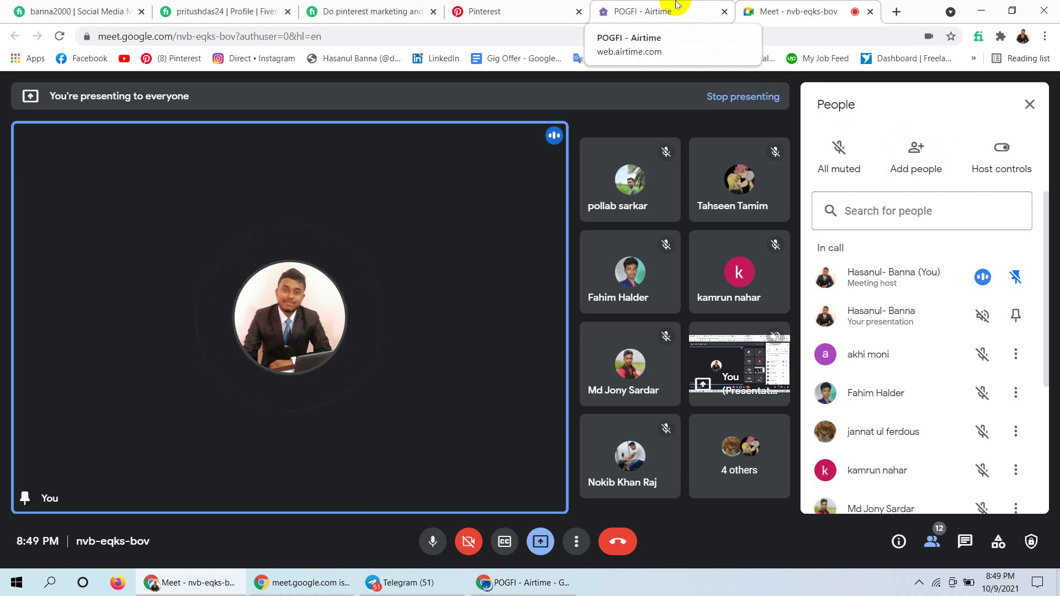
click(676, 4)
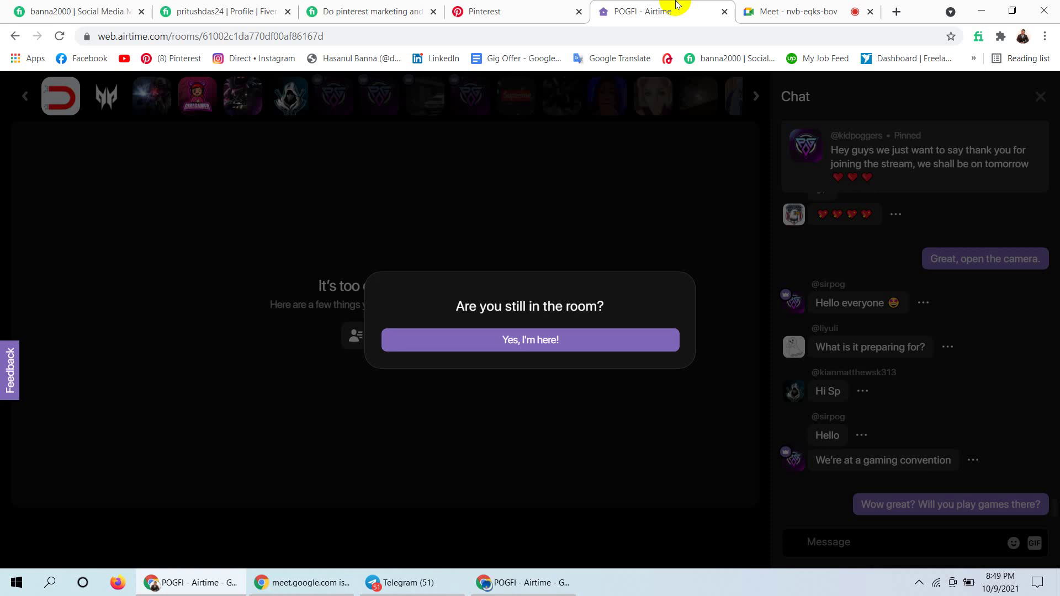
Switch from the Airtime room back to the Meet call with its 12 participants.
click(799, 7)
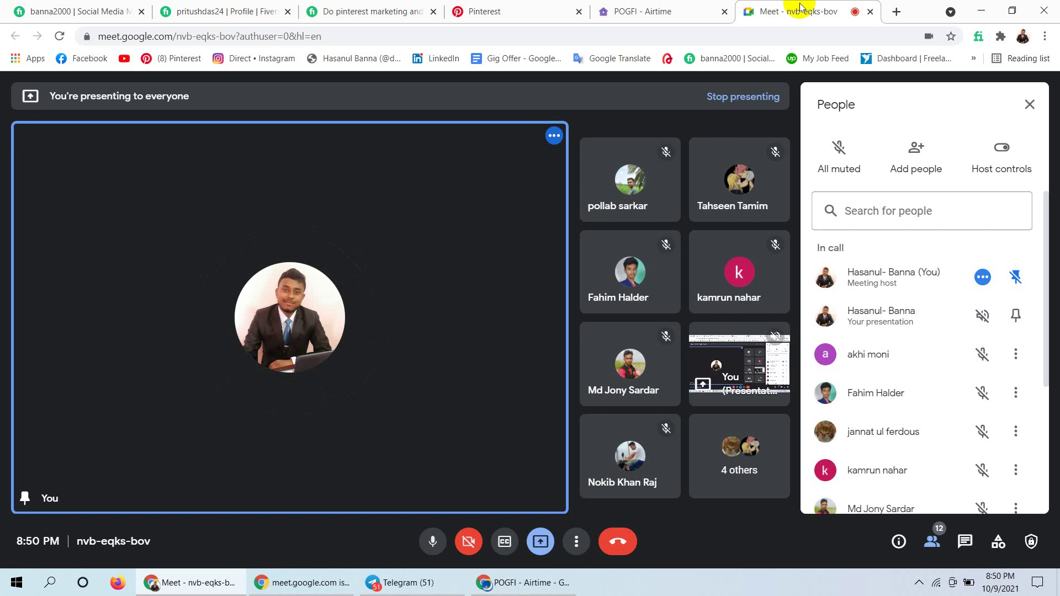
Switch from the Meet call back to the Pinterest Ads Manager Create campaign page.
click(481, 9)
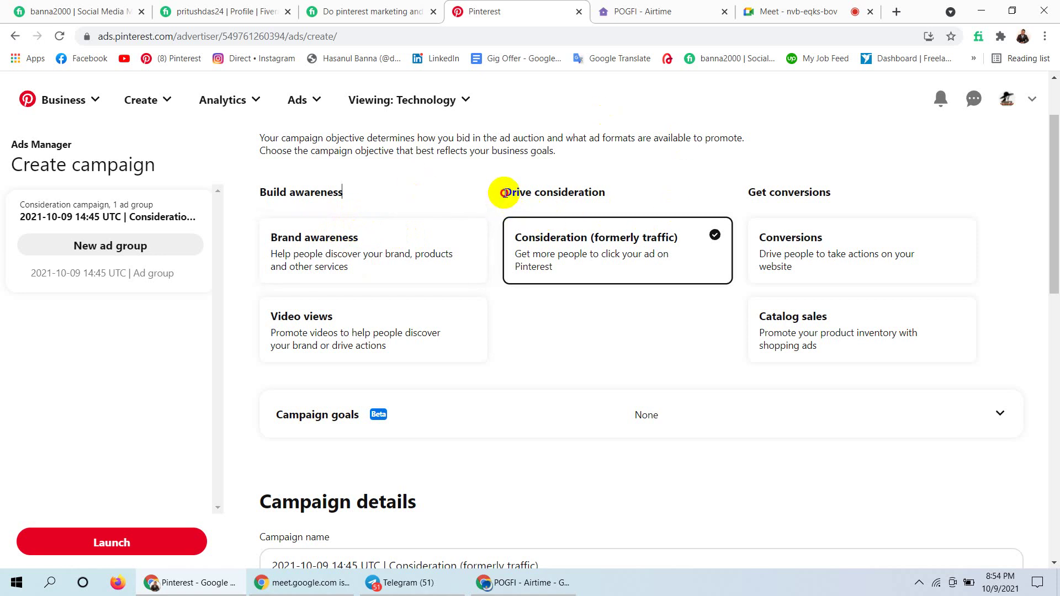
Select the word 'consideration' in the Drive consideration heading and open a new browser tab.
drag(503, 192, 605, 189)
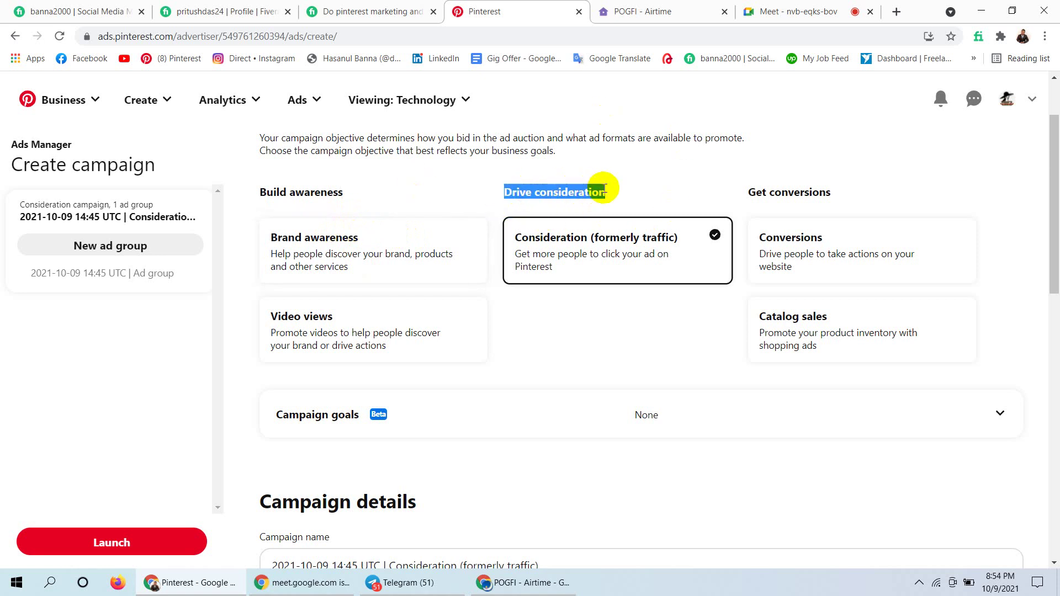
click(614, 188)
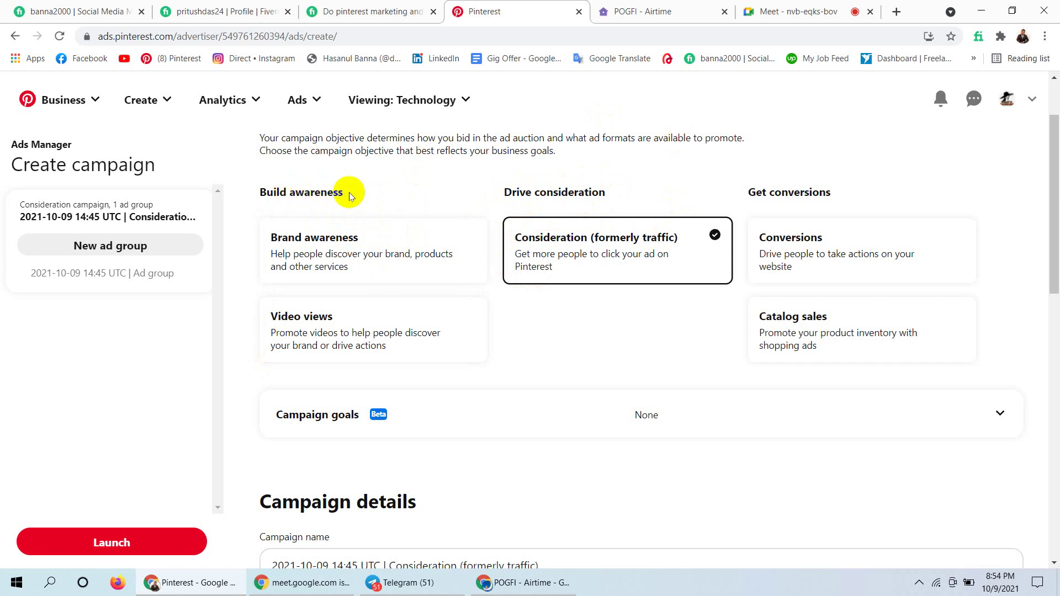
drag(349, 192, 248, 190)
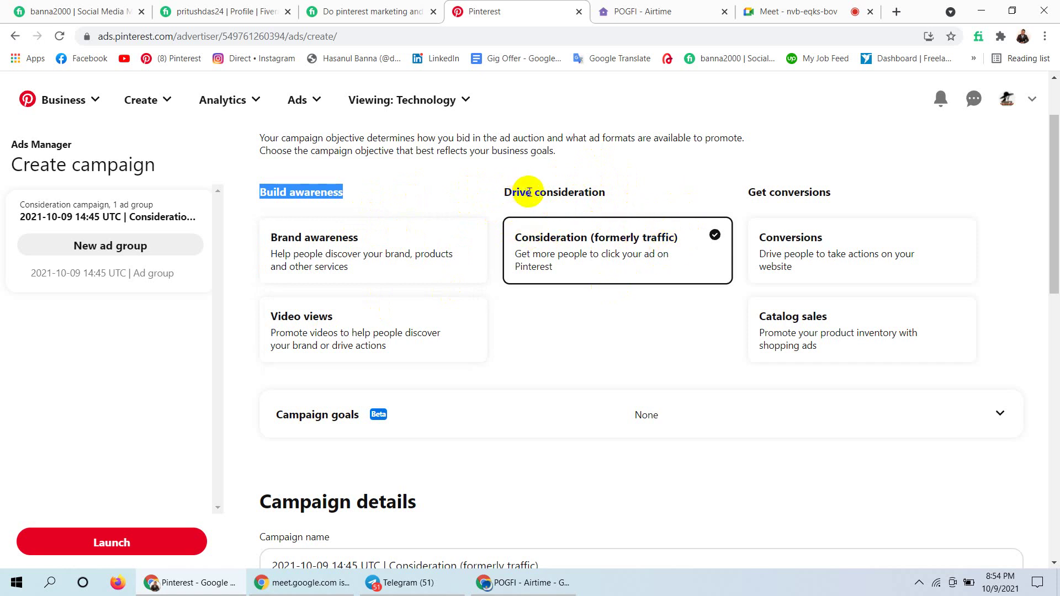
click(609, 192)
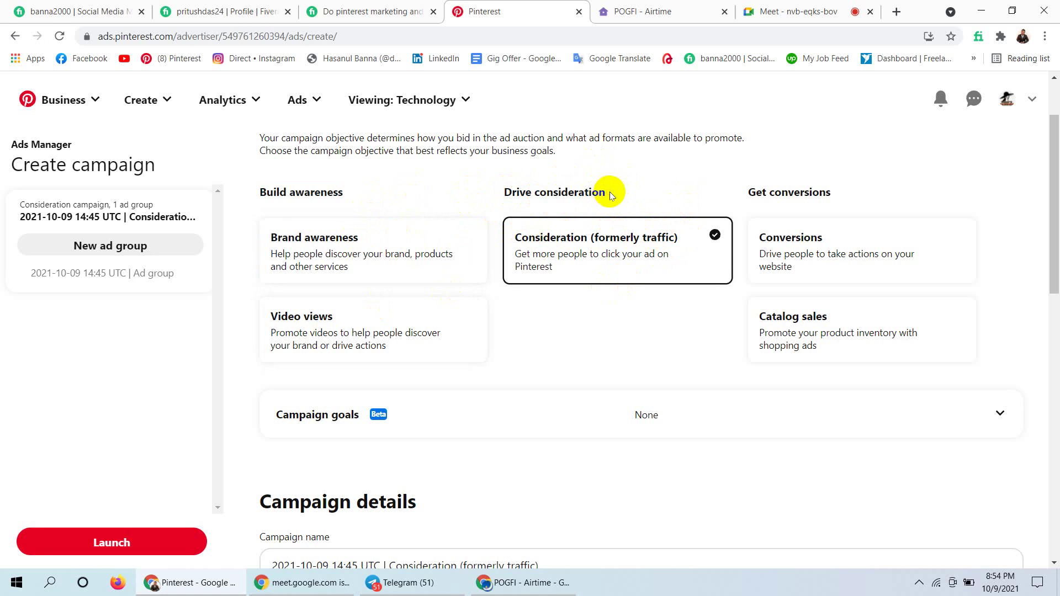
drag(608, 192, 536, 193)
key(ctrl+c)
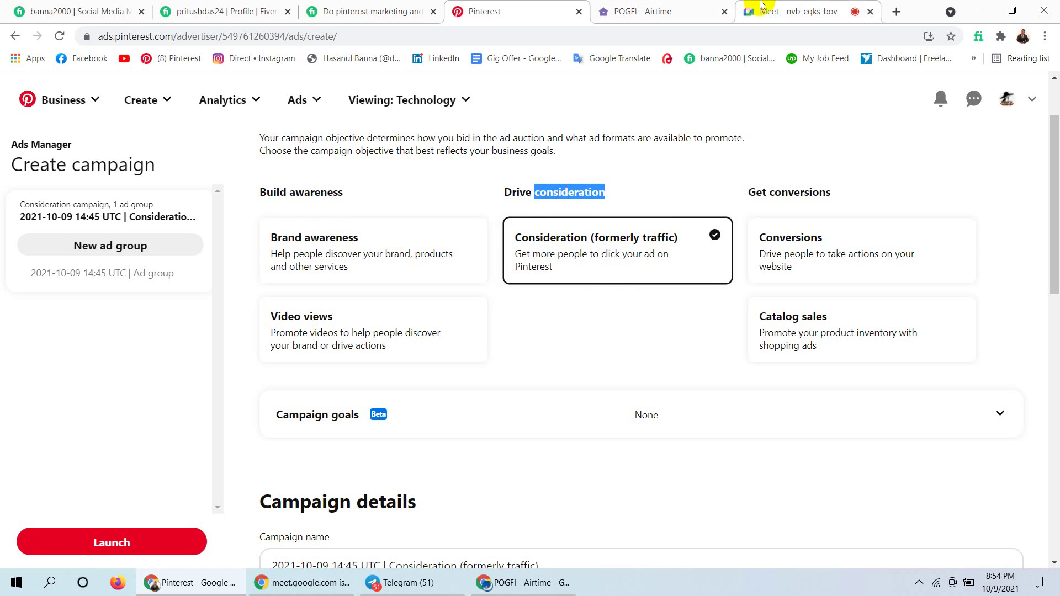
click(898, 11)
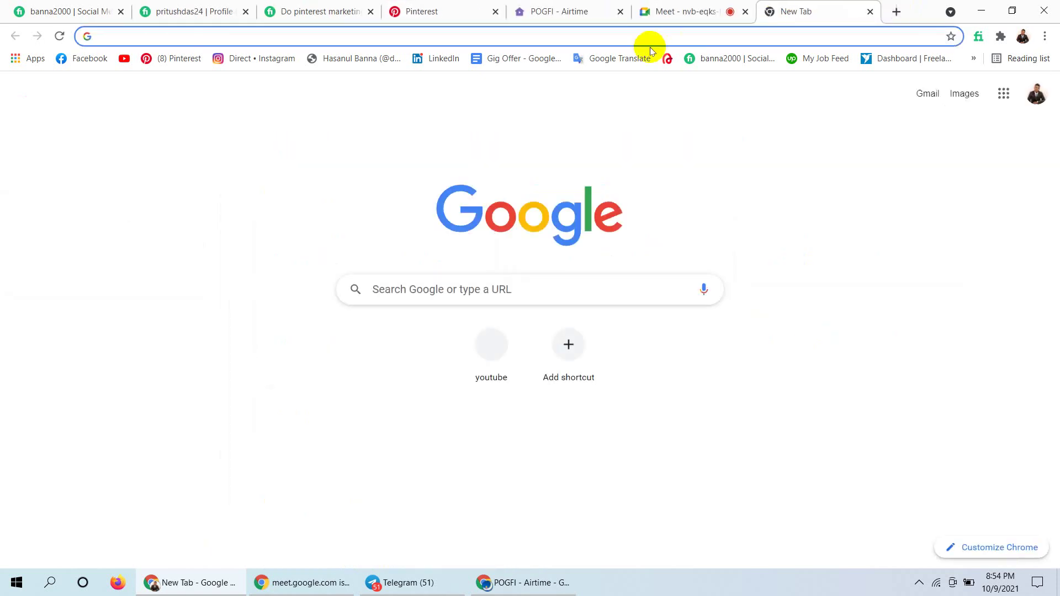
Translate 'consideration' from English to Bengali (বিবেচনা) in Google Translate, then return to the Meet call.
click(614, 59)
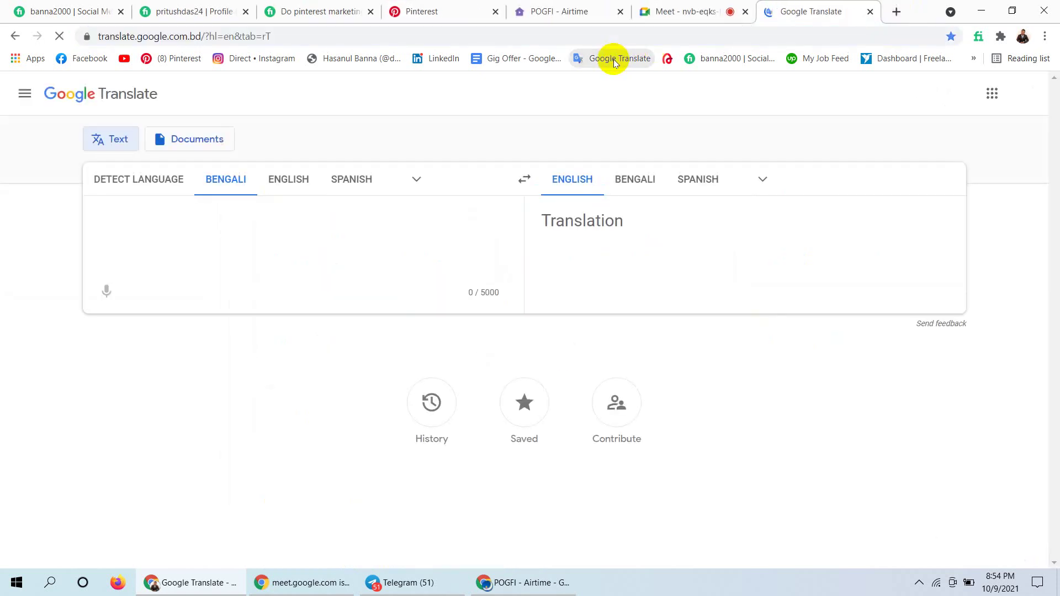
click(287, 190)
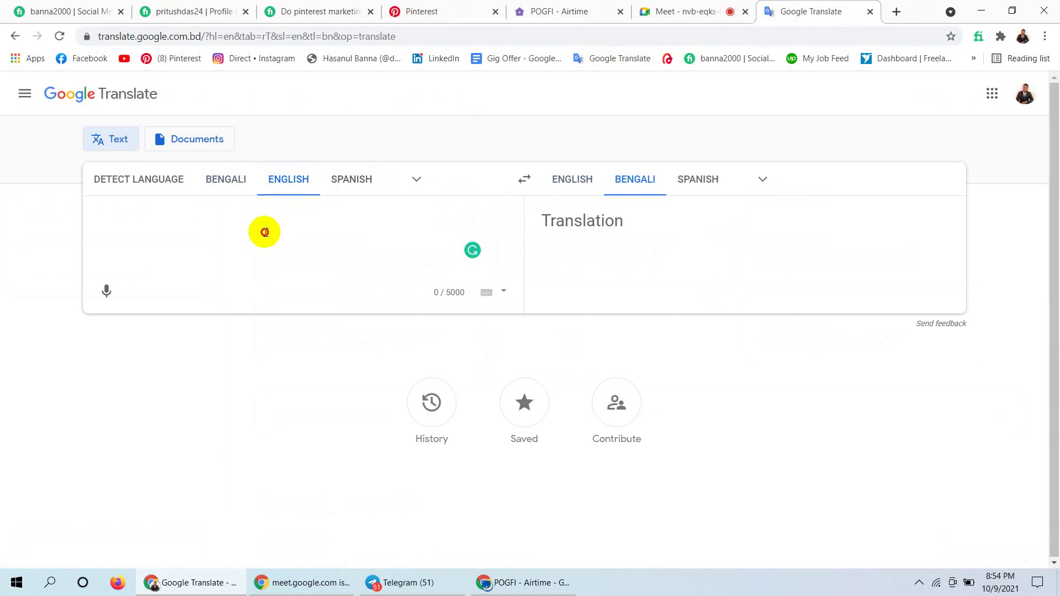
key(ctrl+v)
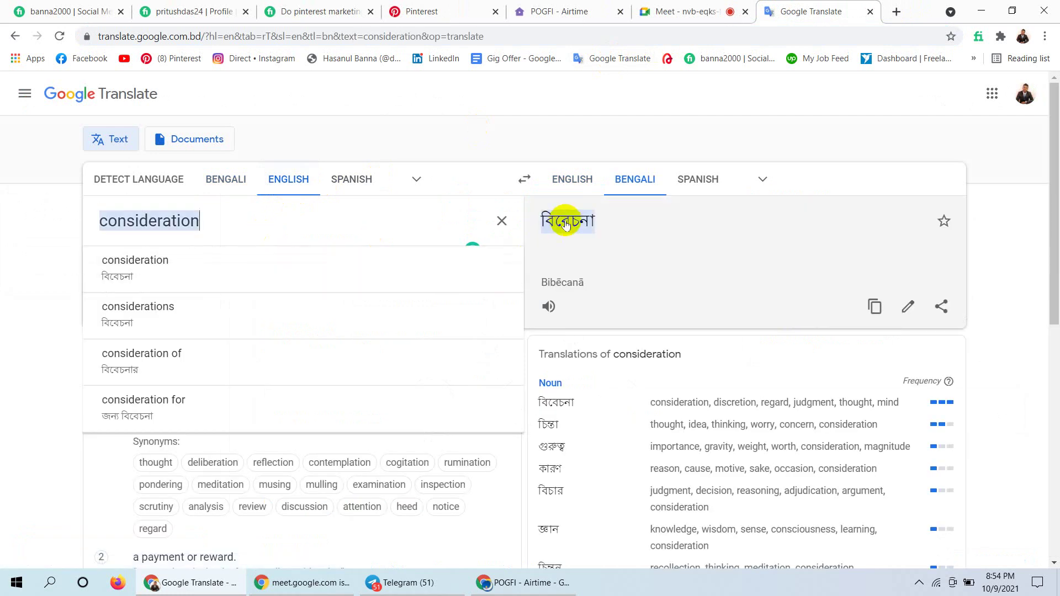
click(699, 6)
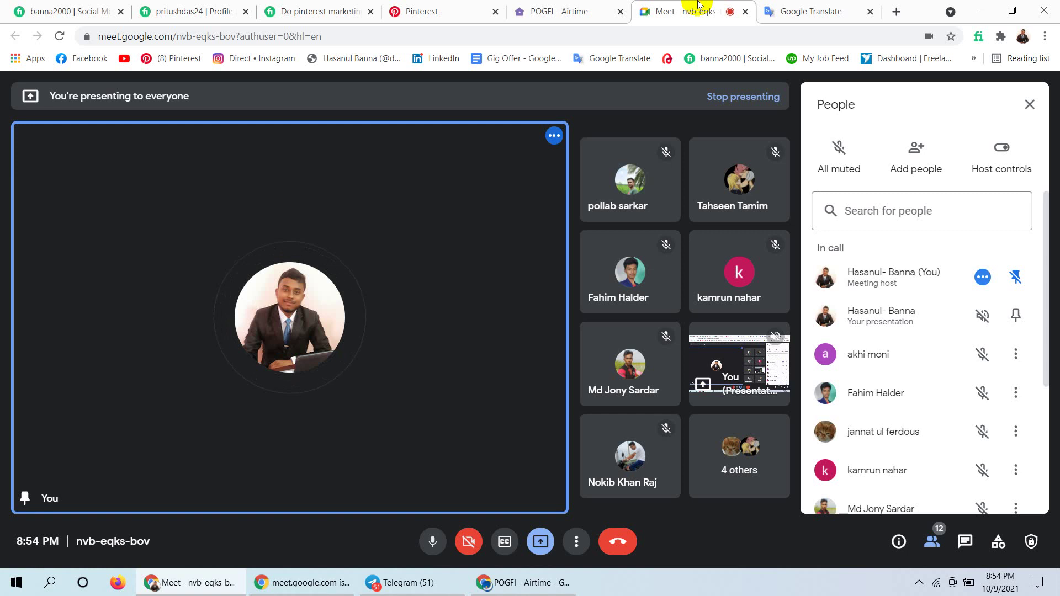
Return from the Meet call to the Pinterest Create campaign page with Consideration still chosen.
click(436, 11)
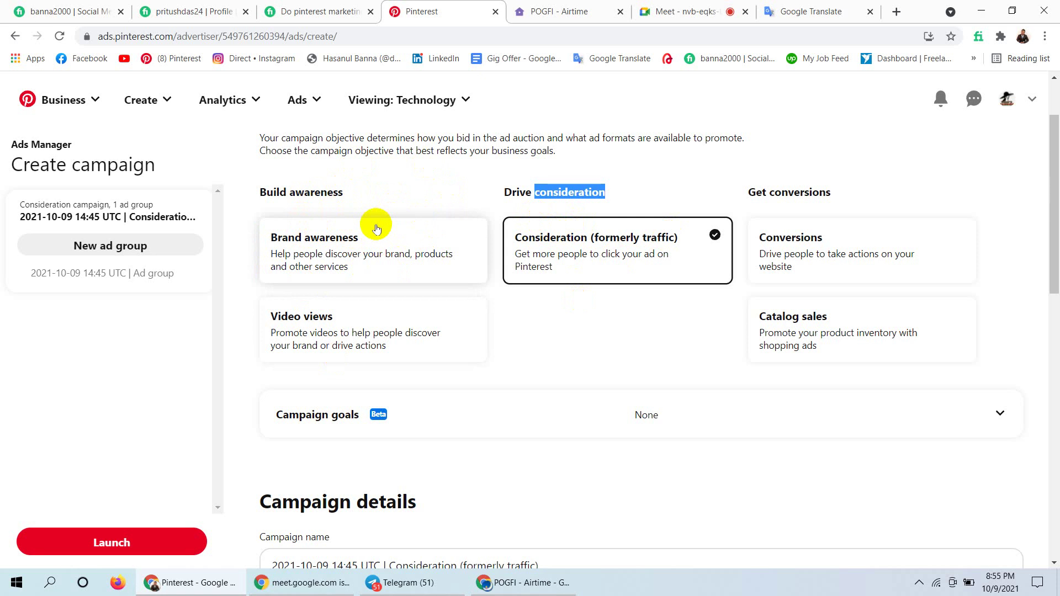
click(380, 187)
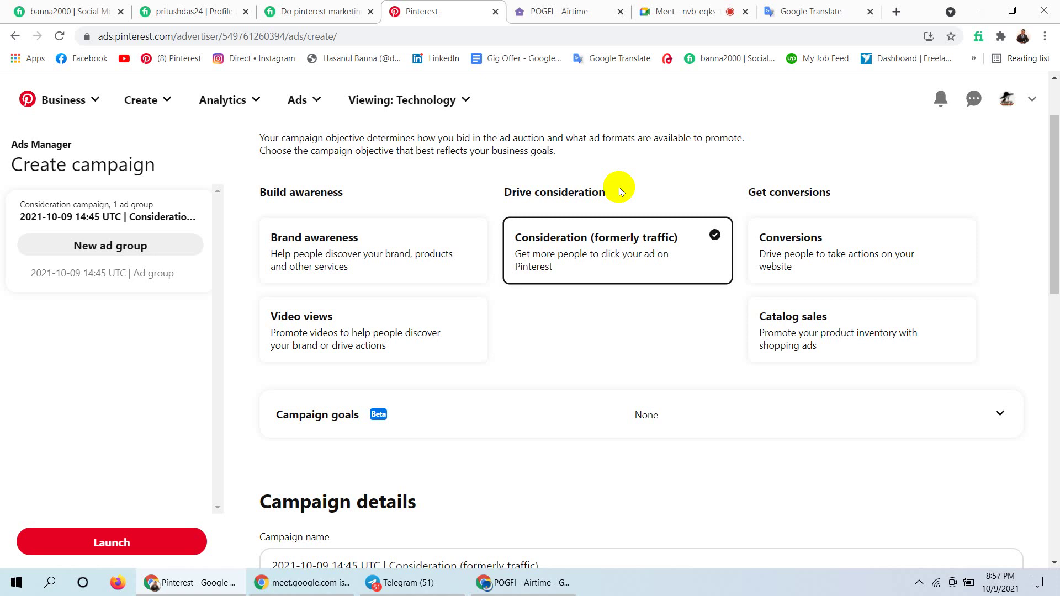
click(671, 4)
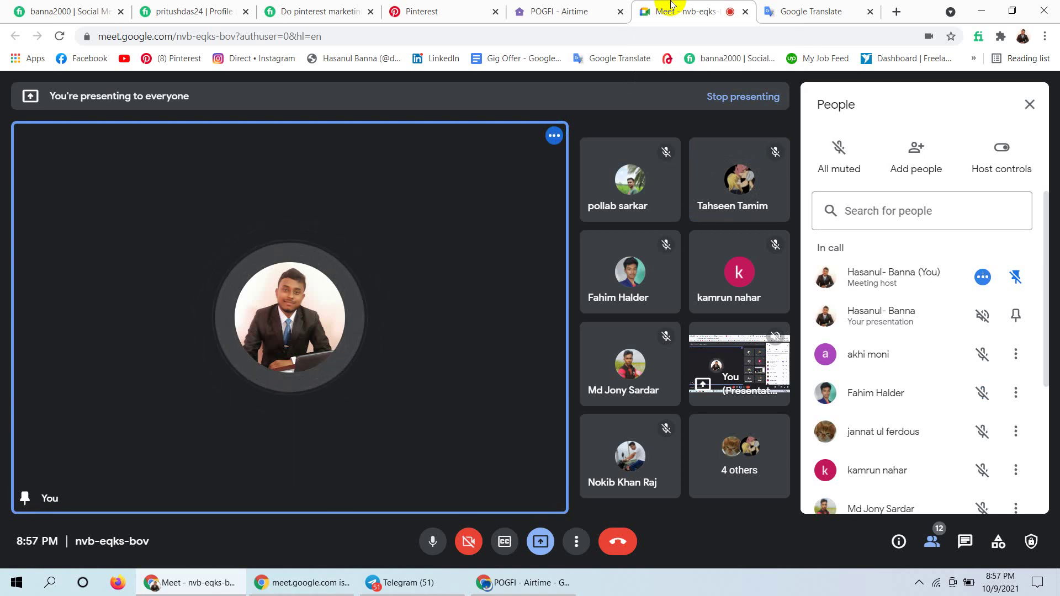
click(563, 4)
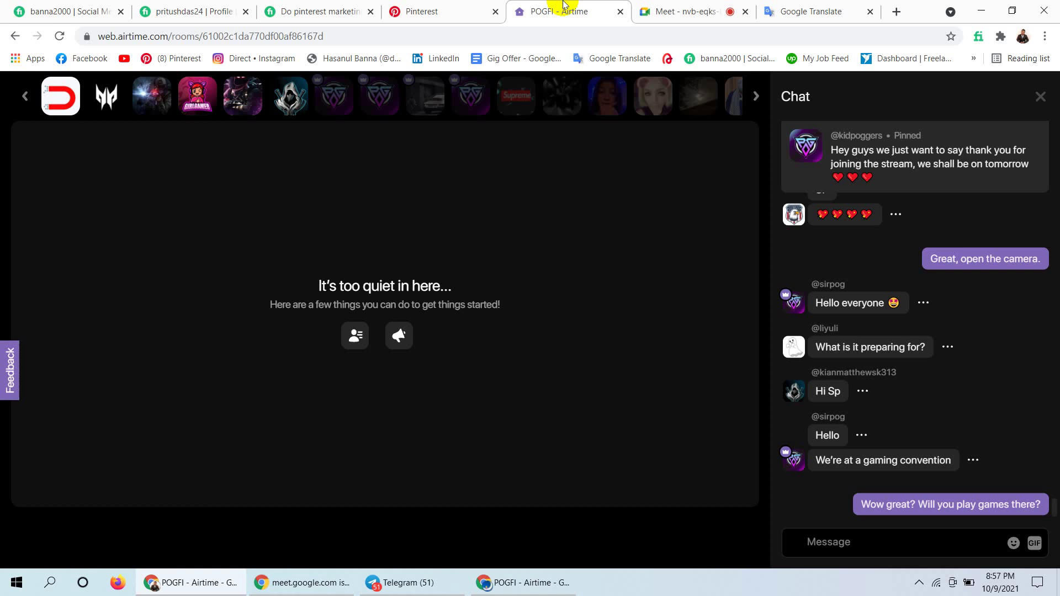
click(403, 7)
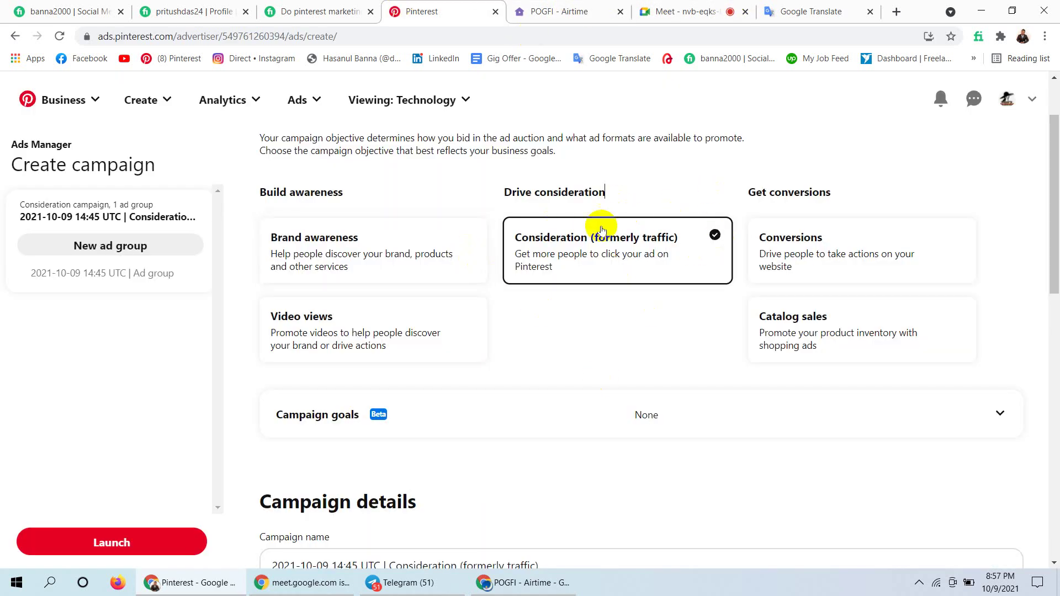
double_click(656, 236)
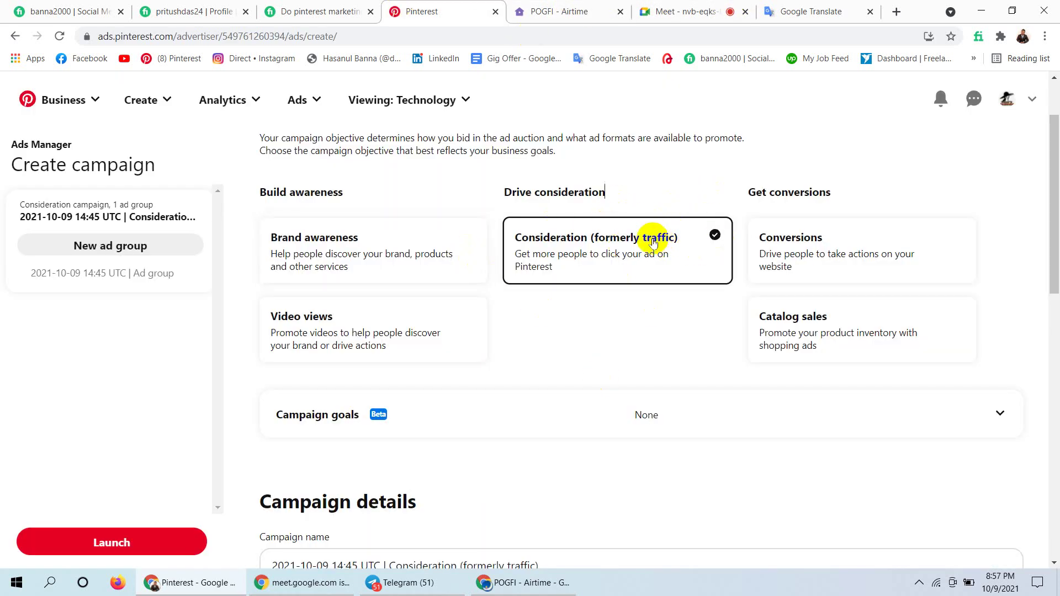
click(654, 241)
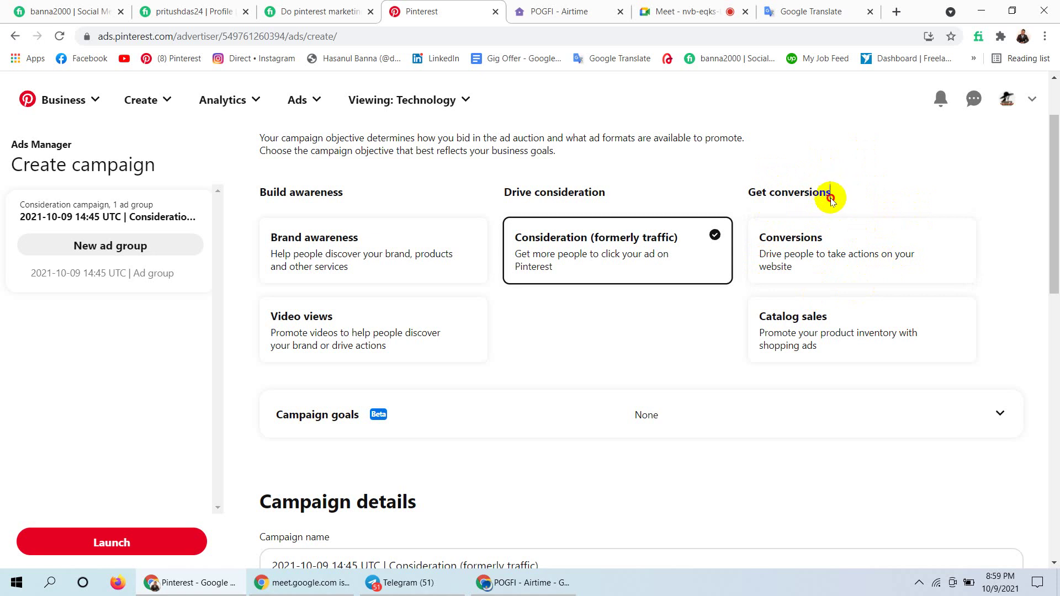
drag(834, 193, 747, 190)
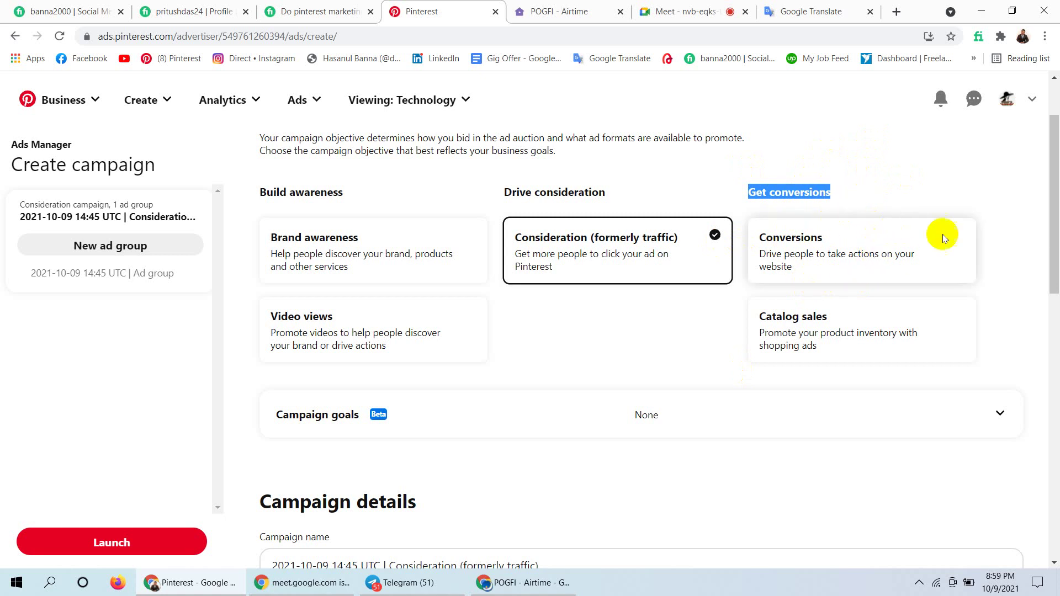
drag(1056, 205, 1052, 225)
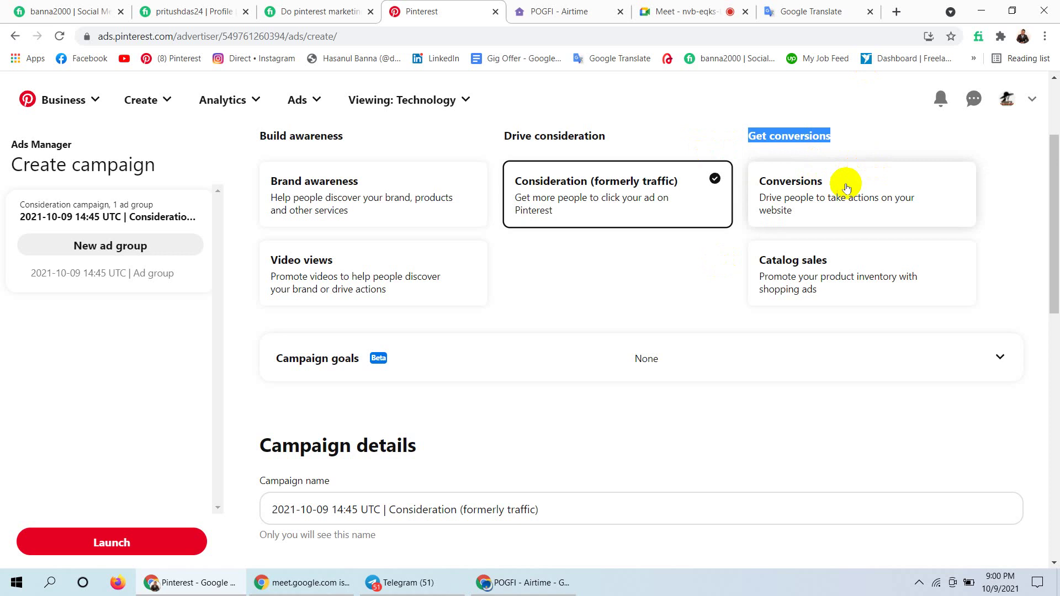
Drop the Conversions objective for a new Consideration campaign, leaving the unsaved page.
click(808, 192)
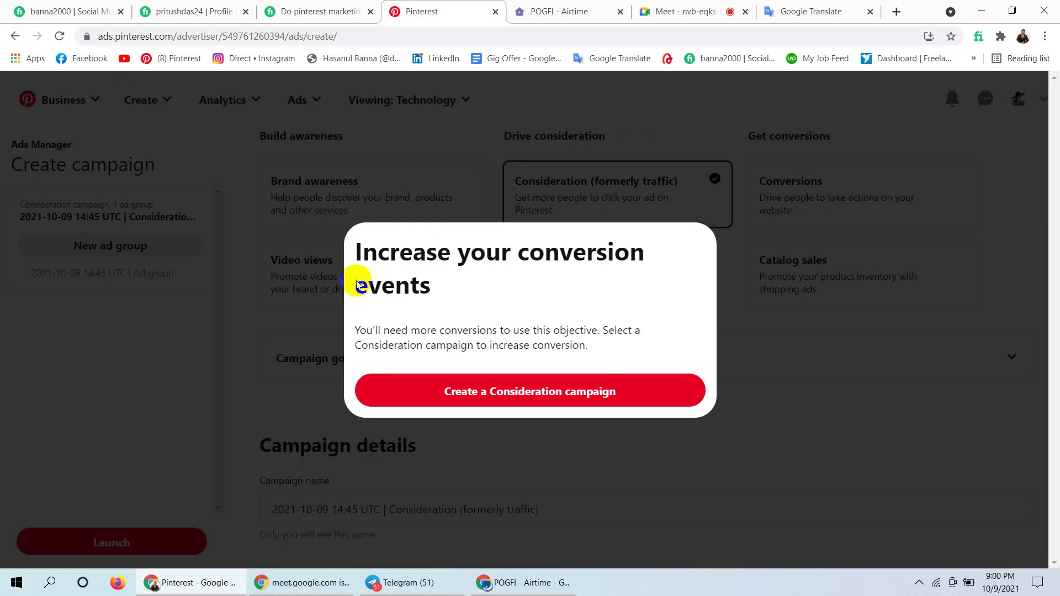
click(355, 257)
drag(355, 257, 581, 272)
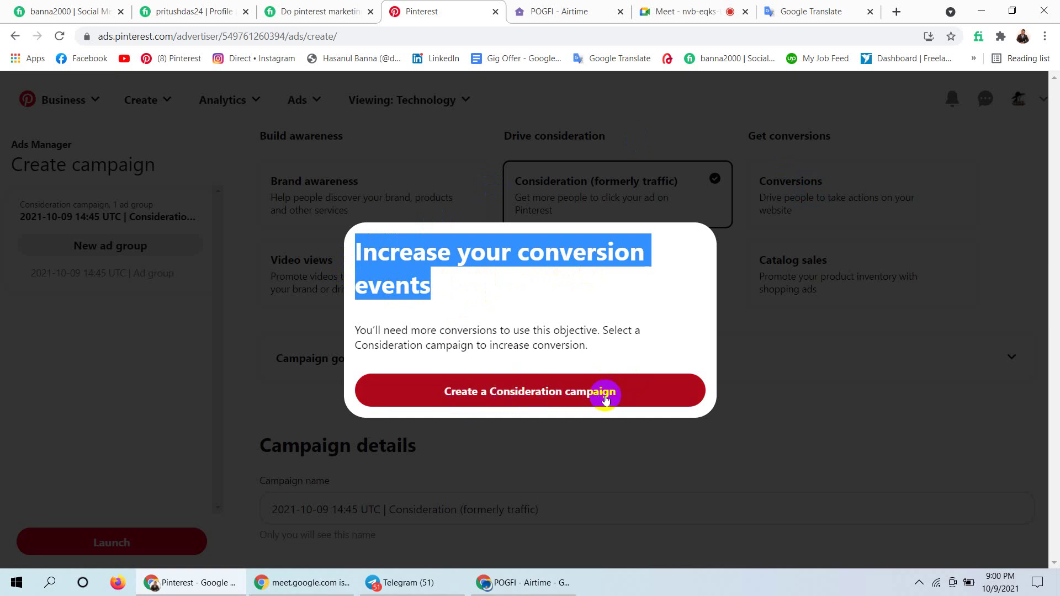
click(540, 392)
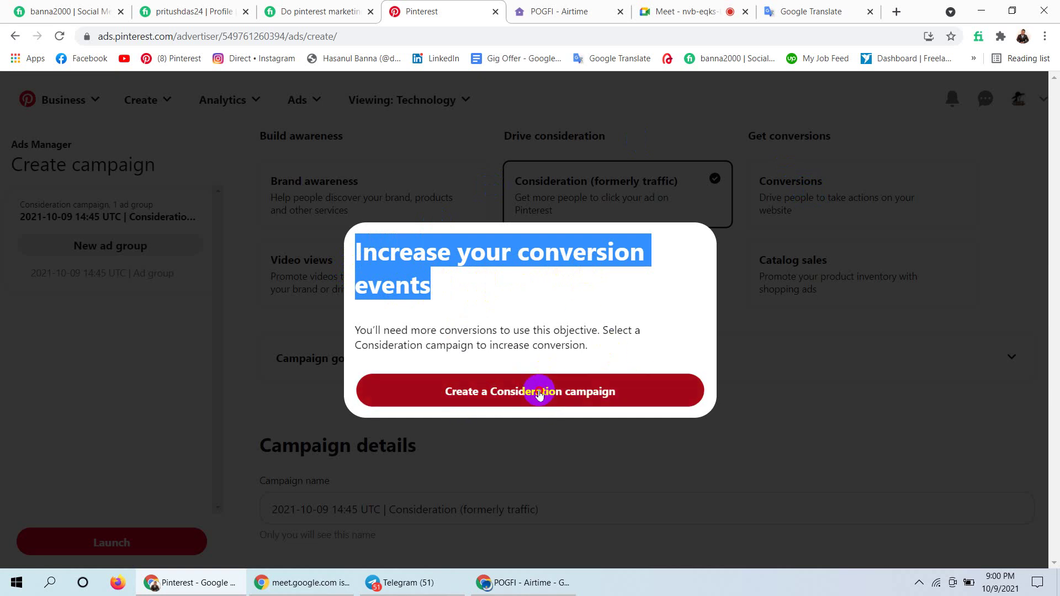
click(605, 110)
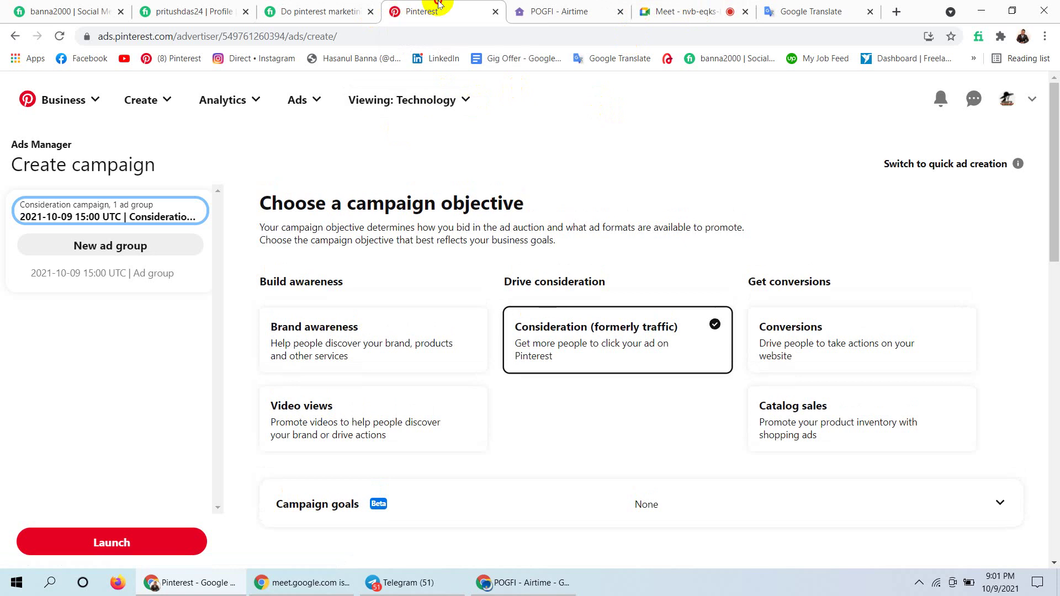
Repeat the Conversions-to-Consideration switch, discard unsaved changes, and scroll through the new 15:01 UTC draft.
click(796, 333)
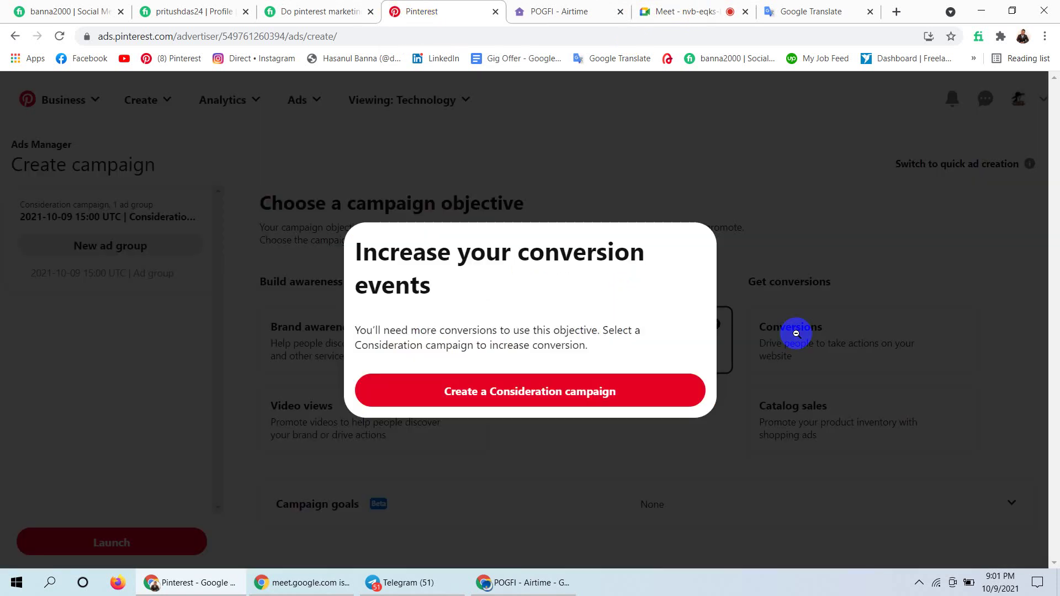
click(564, 390)
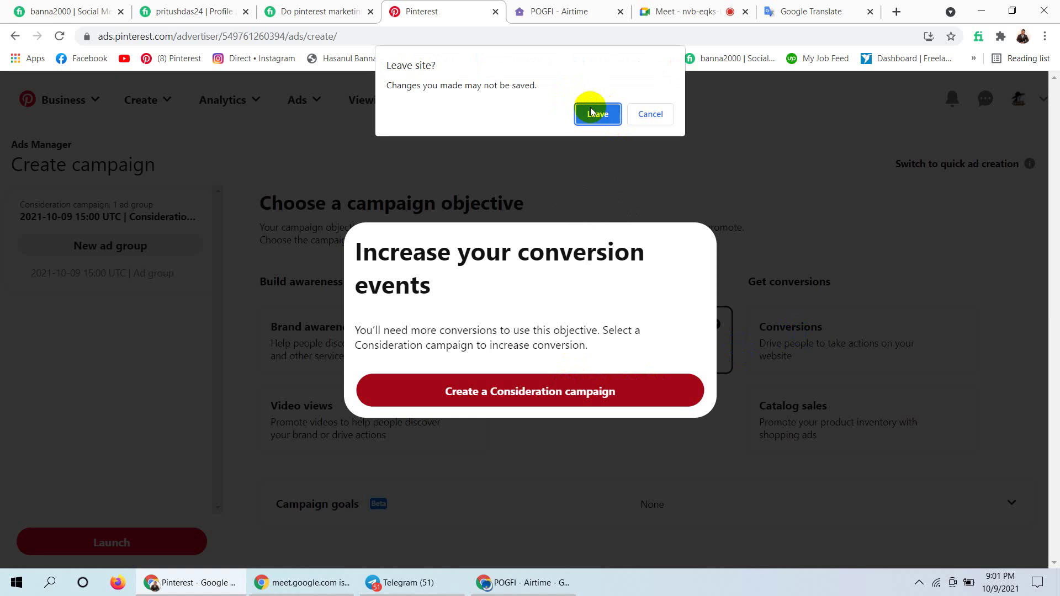
click(590, 111)
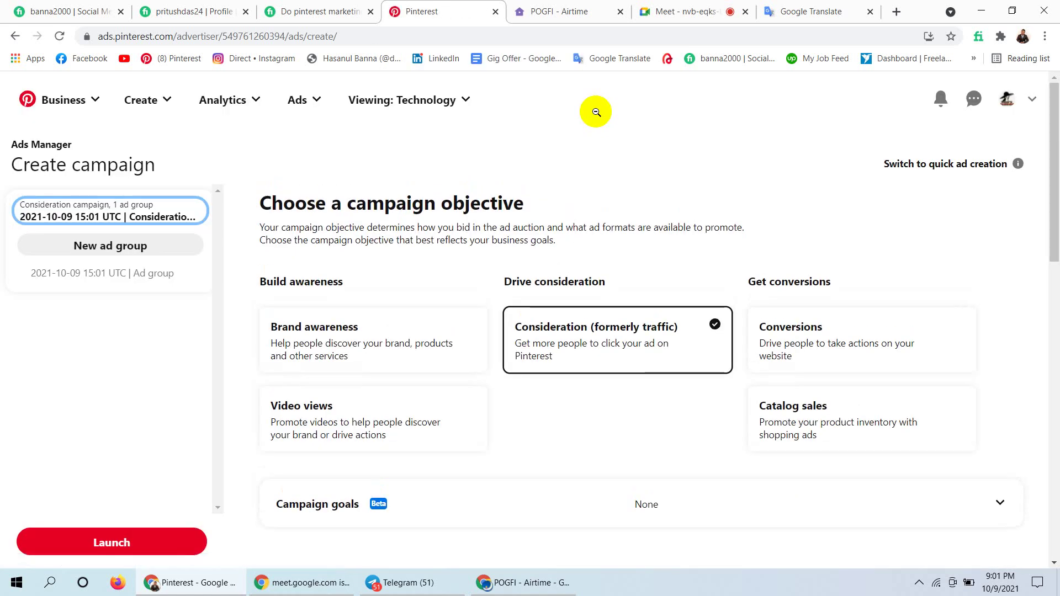
drag(1055, 123, 1056, 49)
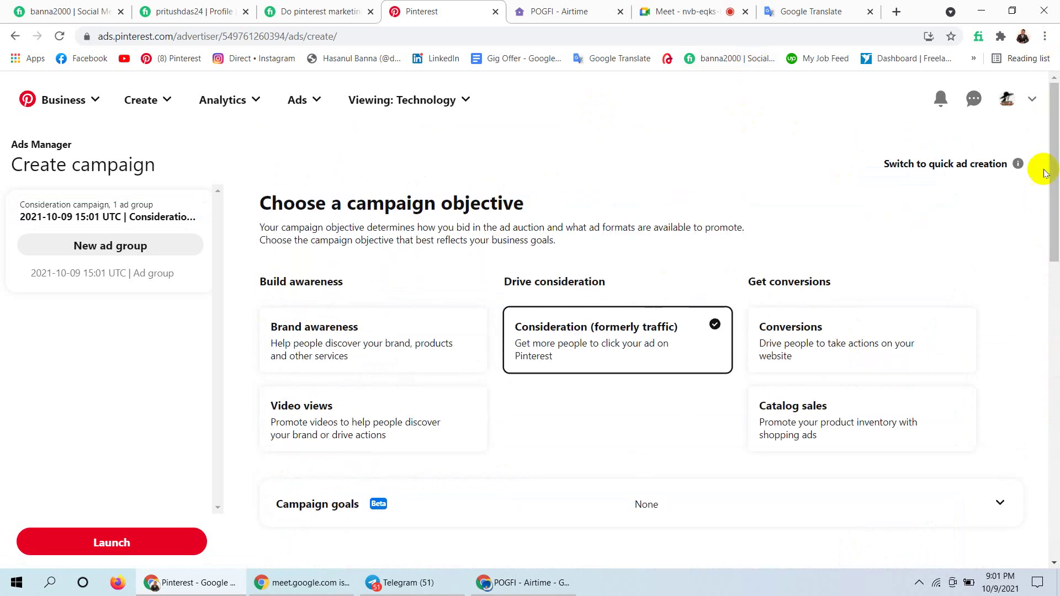
drag(1053, 185, 1054, 214)
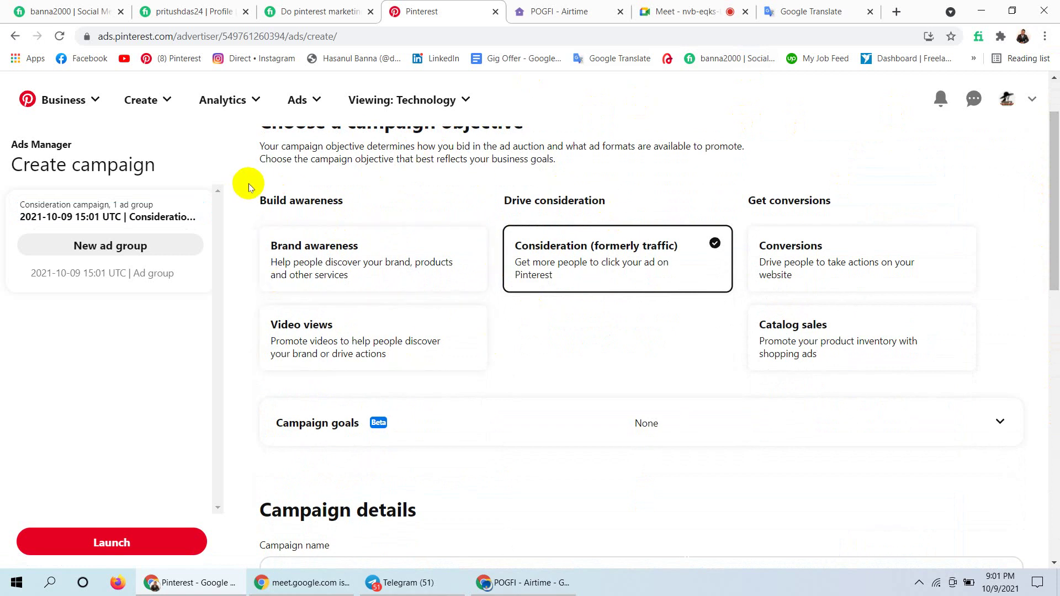
key(Print)
drag(249, 184, 993, 444)
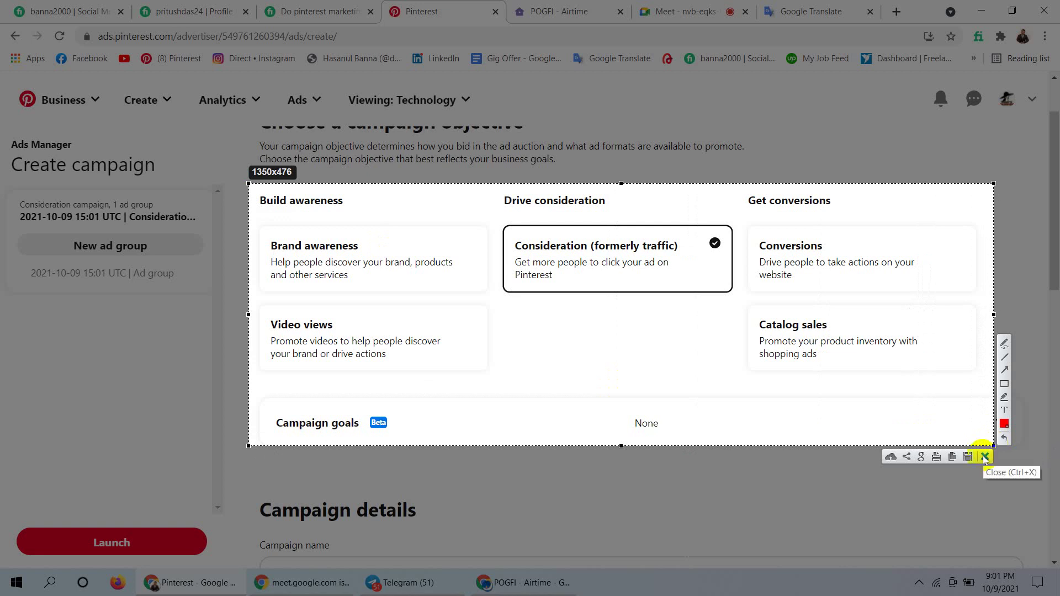
click(985, 456)
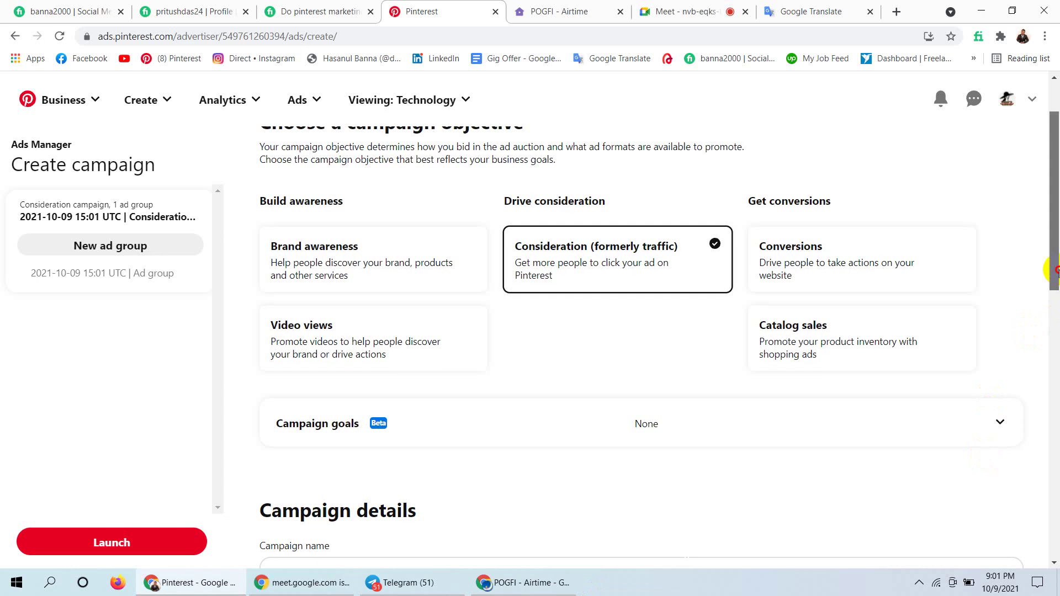
drag(1056, 264, 1056, 220)
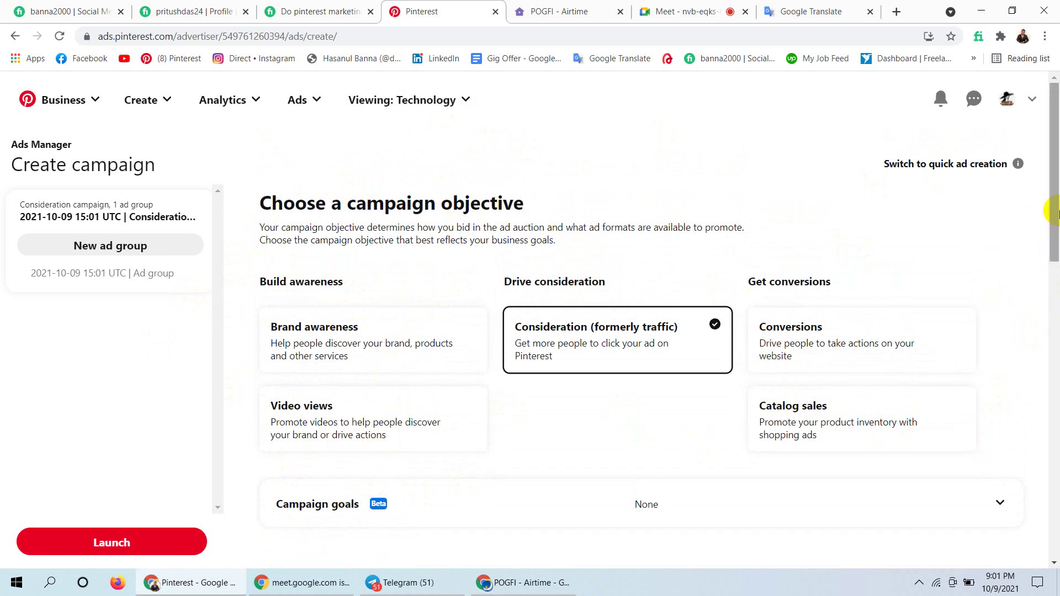
drag(1054, 212, 1054, 240)
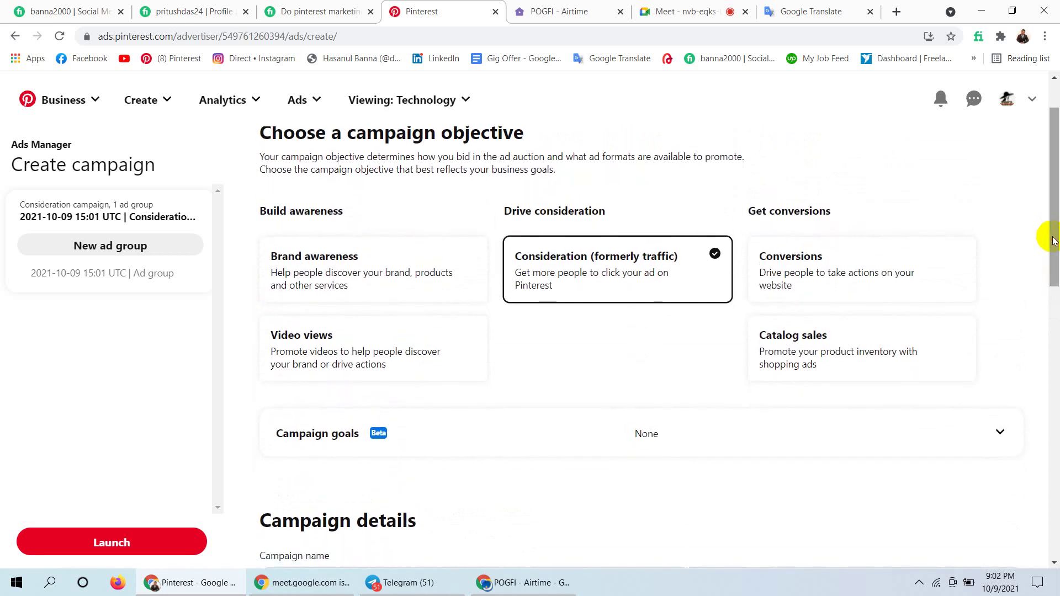
drag(1054, 240, 1054, 241)
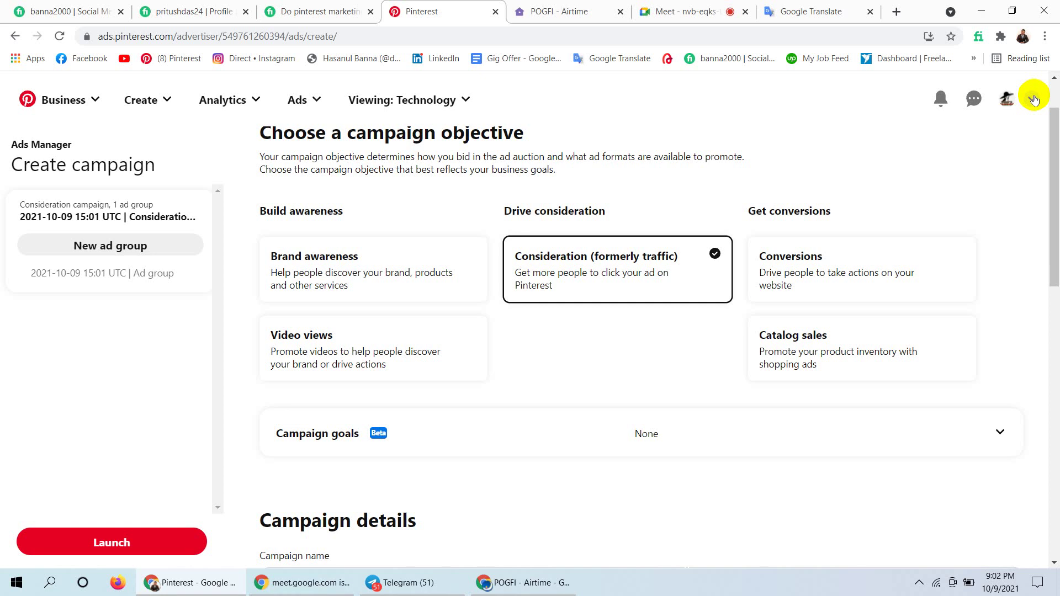
click(1004, 102)
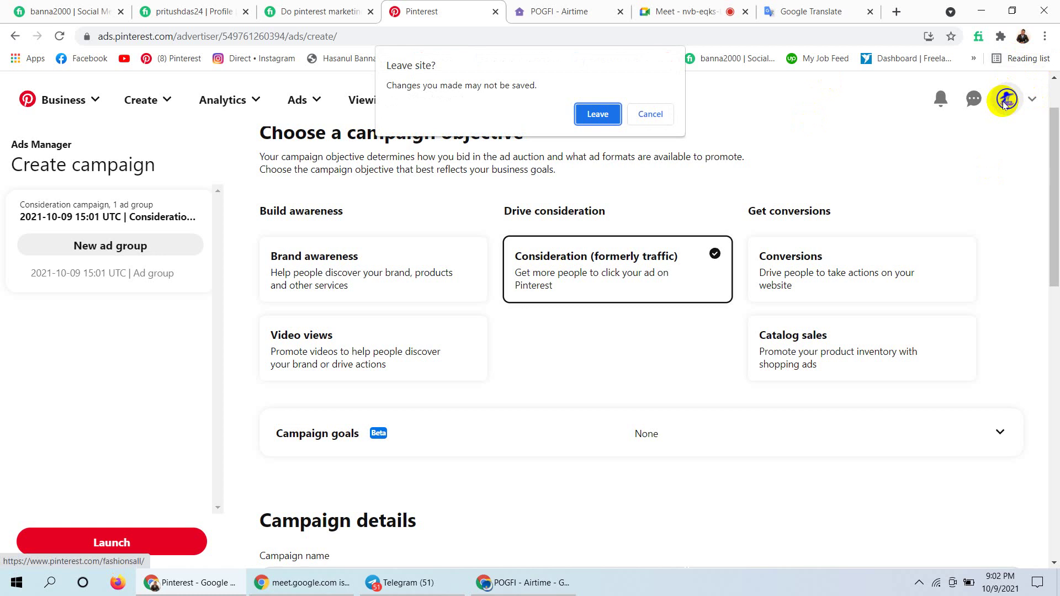
click(657, 112)
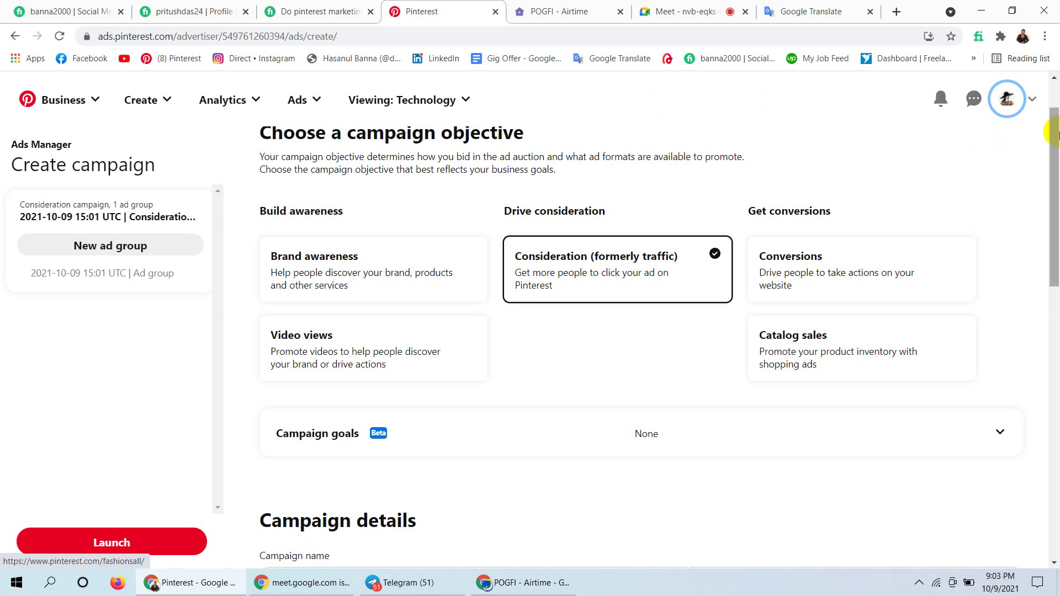
drag(1051, 137, 1041, 259)
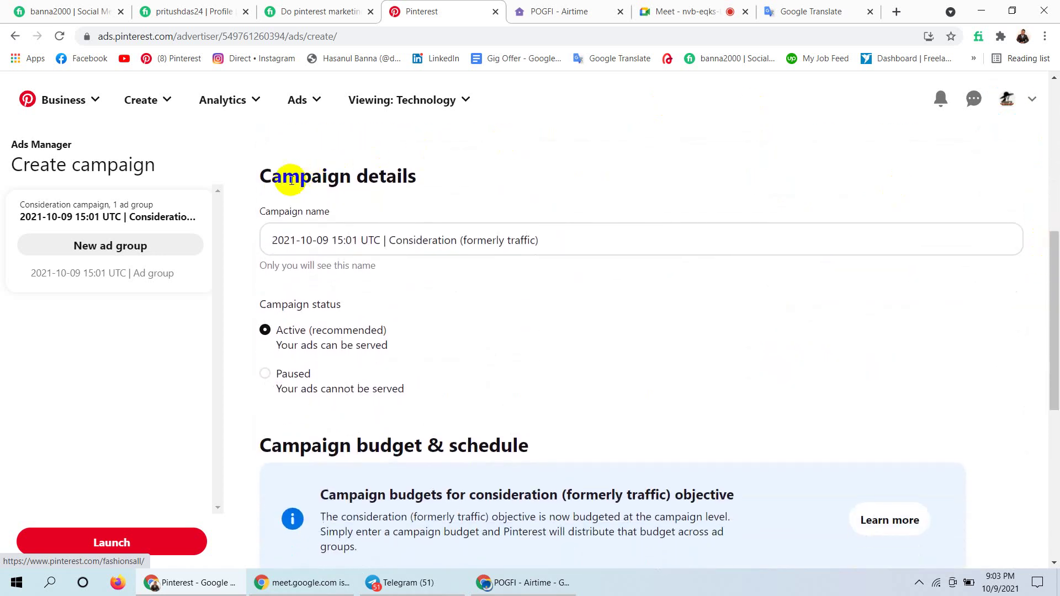
click(260, 168)
drag(260, 168, 475, 189)
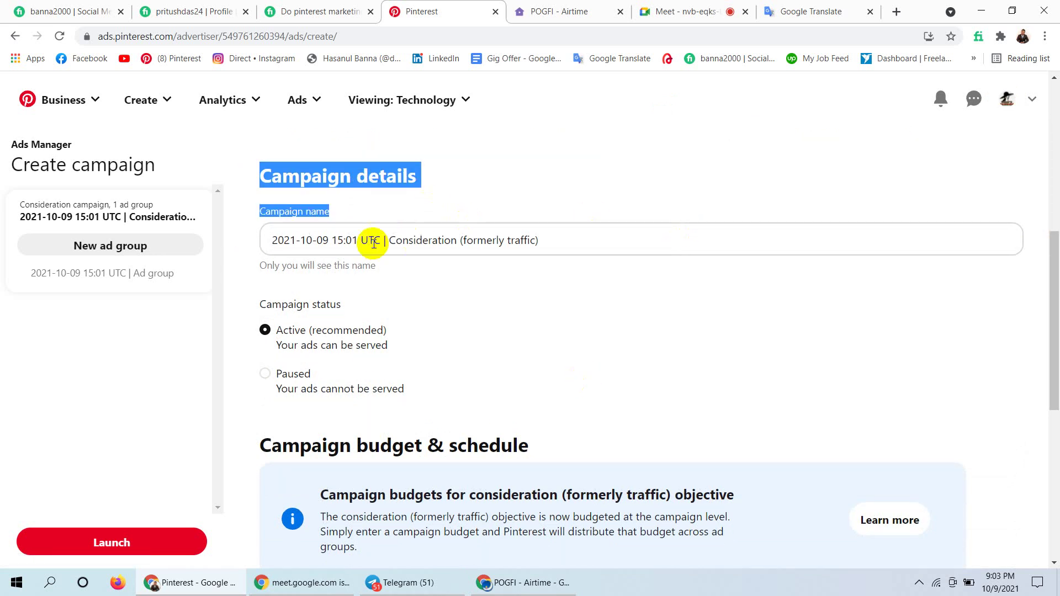
click(568, 236)
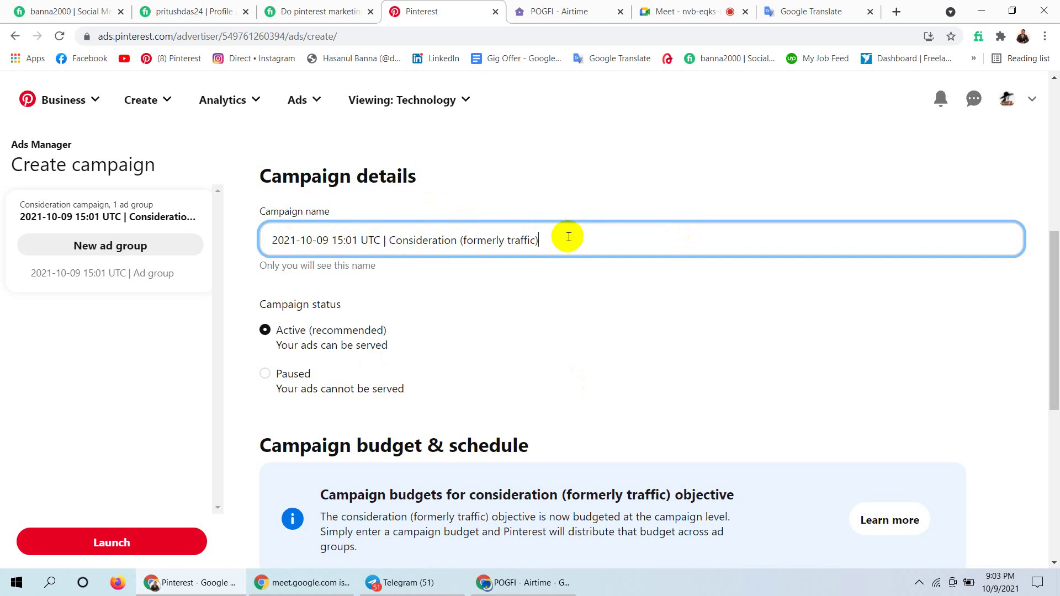
click(272, 239)
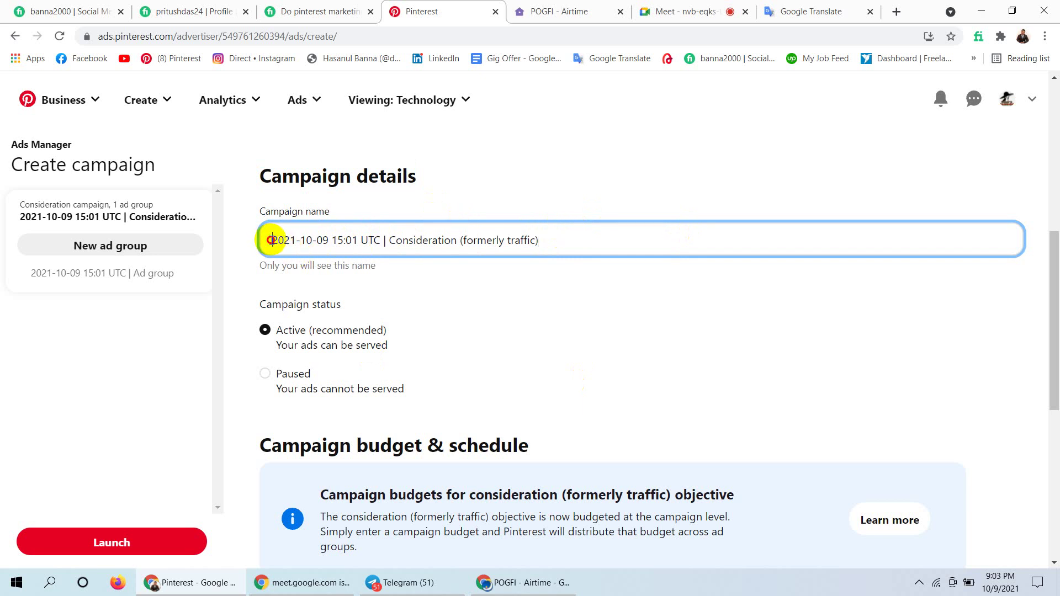
drag(272, 240, 368, 240)
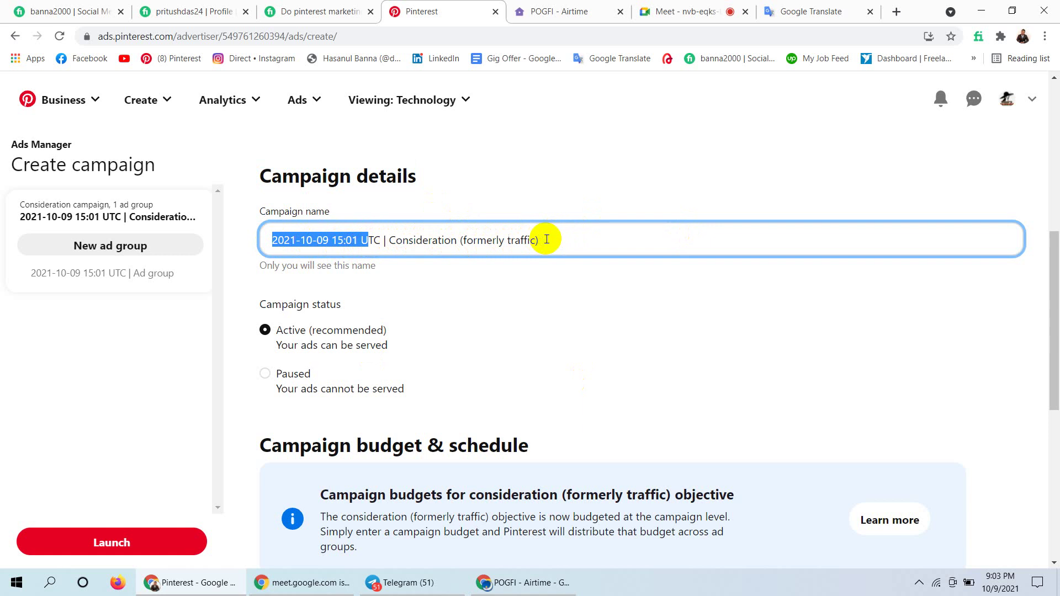
drag(546, 239, 464, 238)
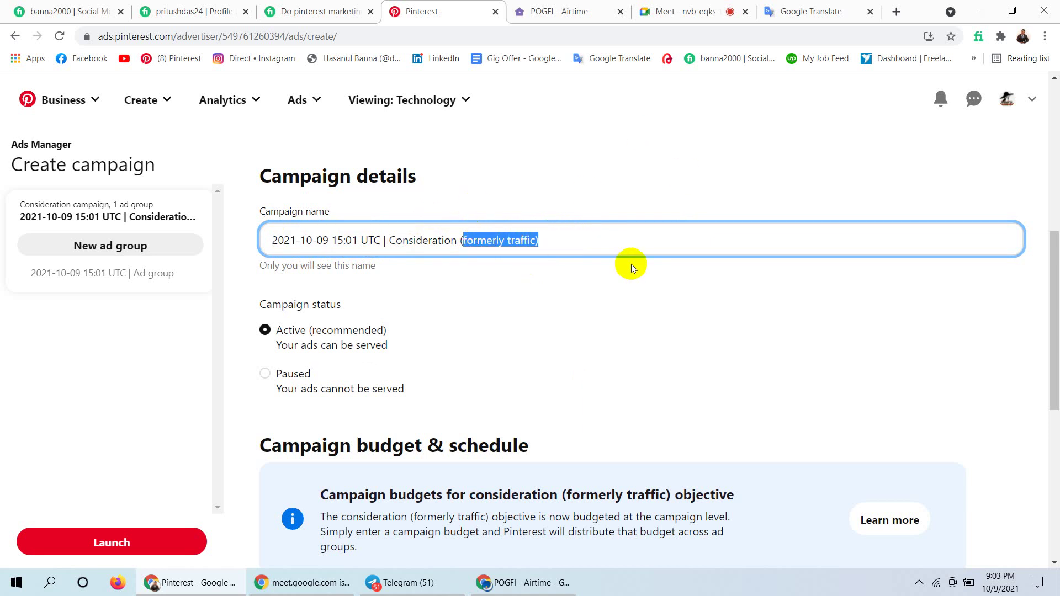
drag(1054, 248, 1055, 88)
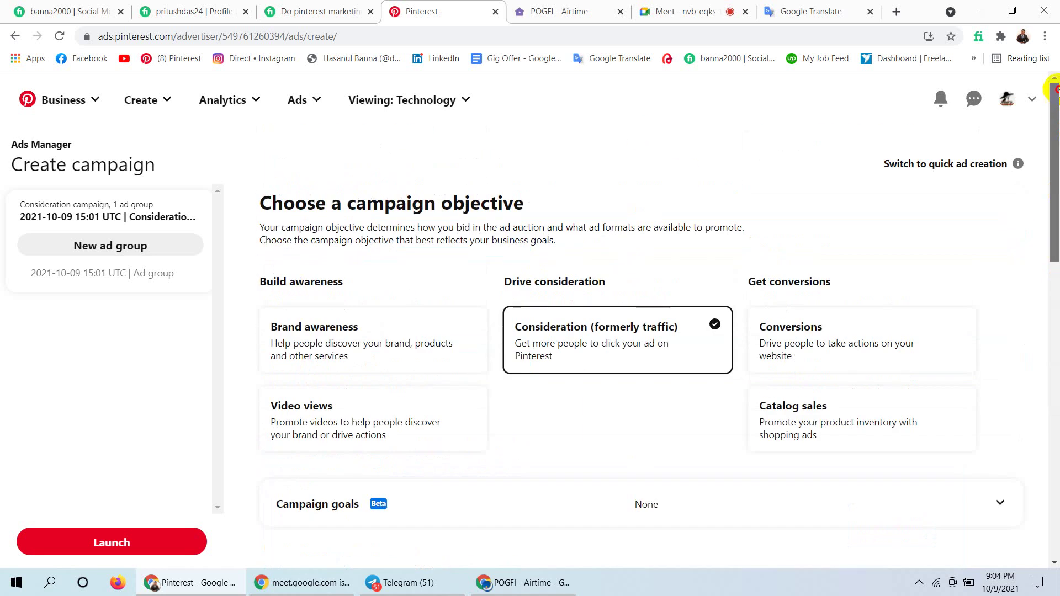
Scroll down to the Campaign name field and delete its default name.
scroll(1043, 155, down, 2)
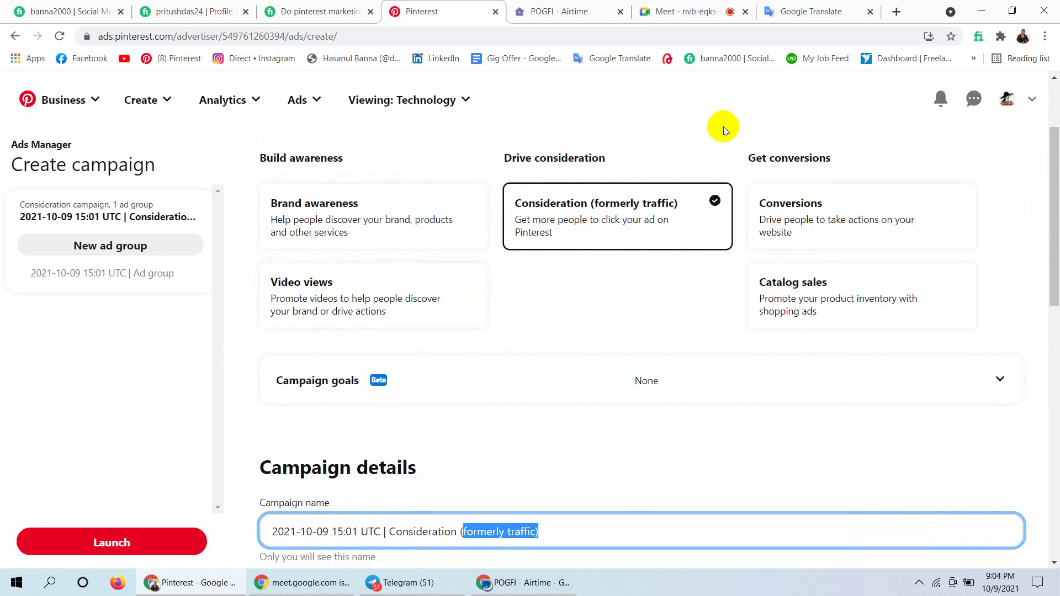
scroll(1053, 187, down, 2)
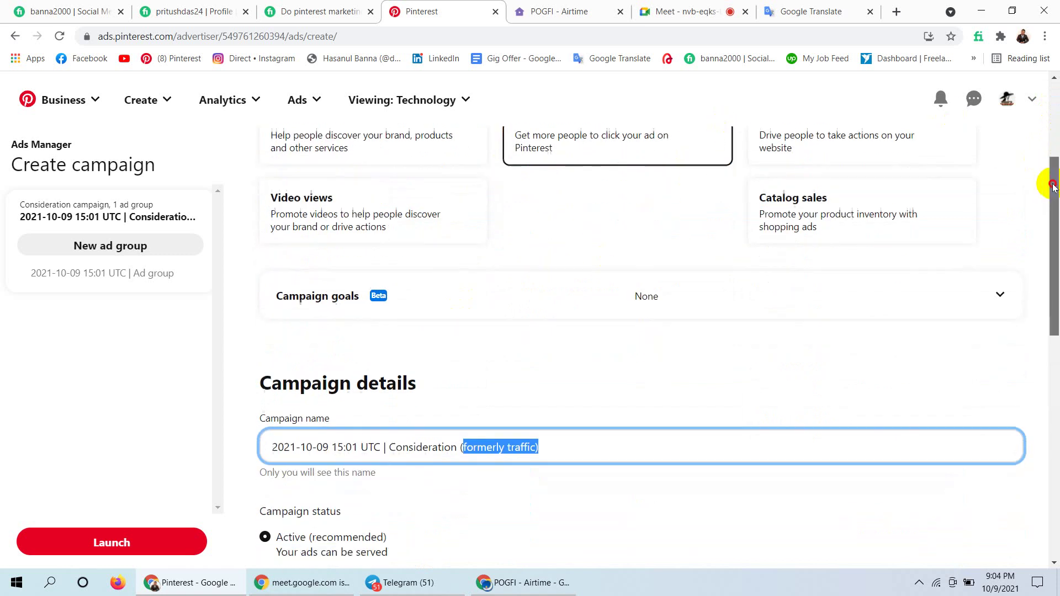
scroll(1053, 186, down, 3)
click(554, 234)
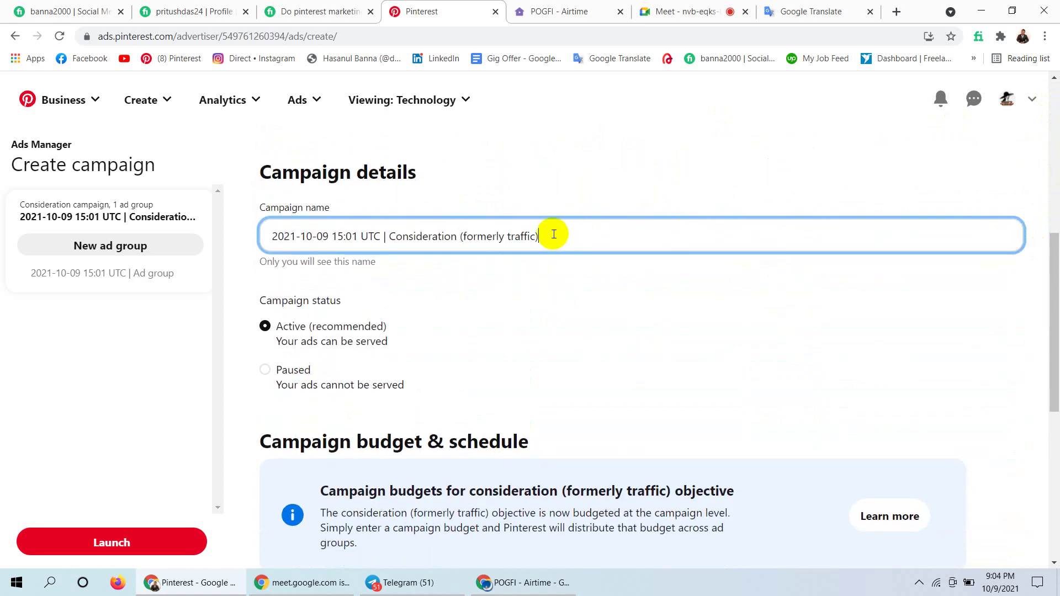
key(ctrl+a)
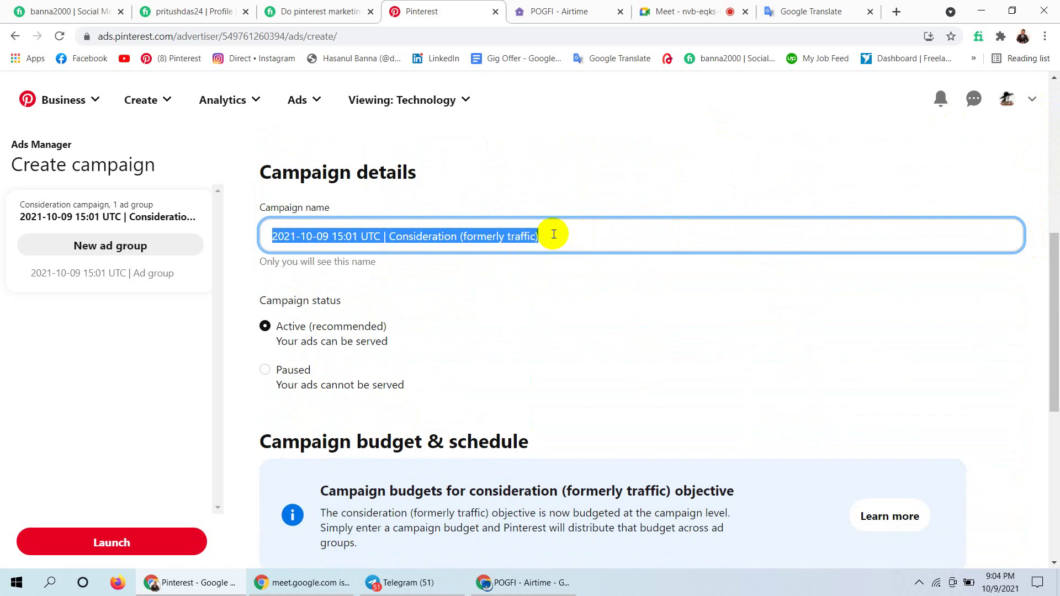
key(BackSpace)
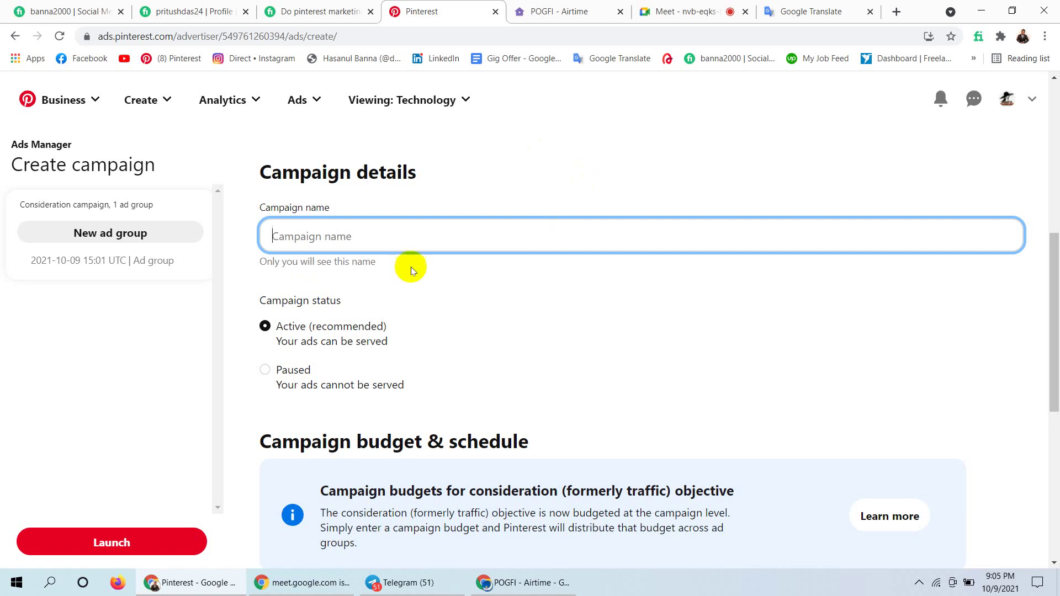
Enter the date '09-10-2021 |' into the empty Campaign name field.
click(354, 232)
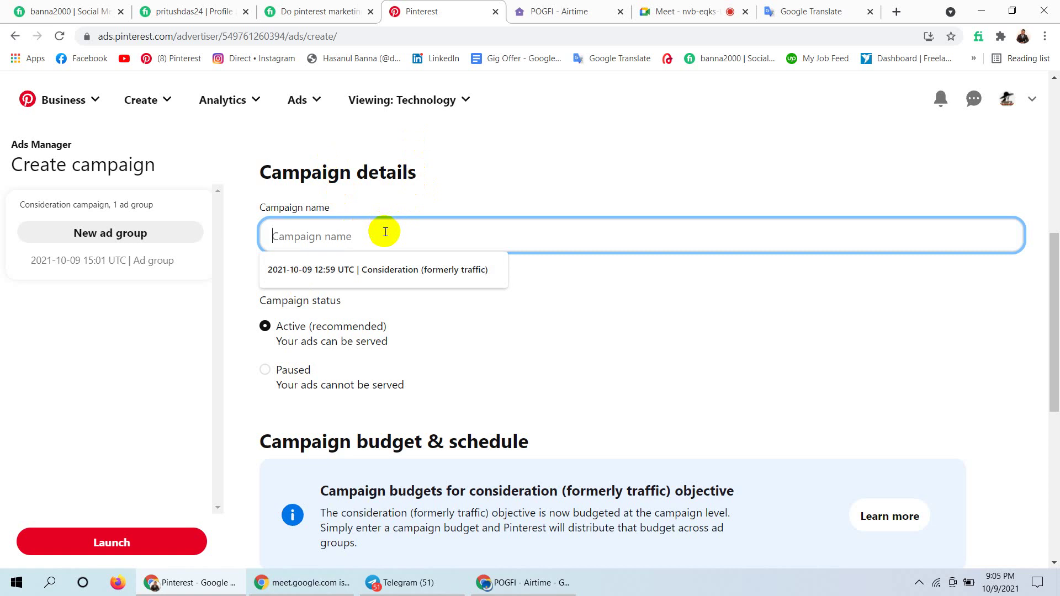
text(10)
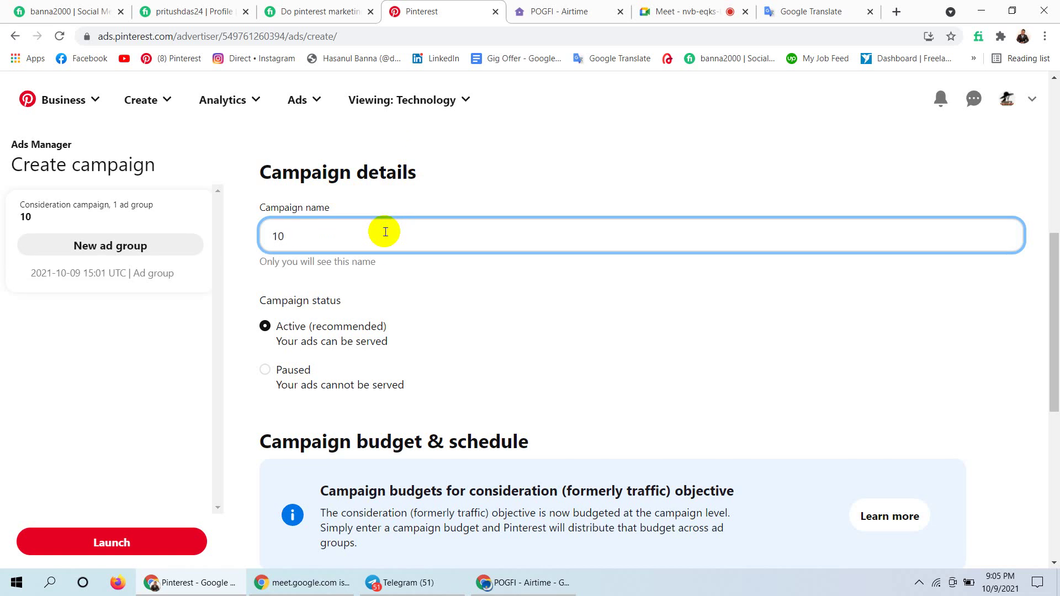
text(\)
key(BackSpace)
text(/)
key(BackSpace)
text(-)
text(0)
key(BackSpace)
key(BackSpace)
key(BackSpace)
key(BackSpace)
text(09-)
text(10-)
text(2021)
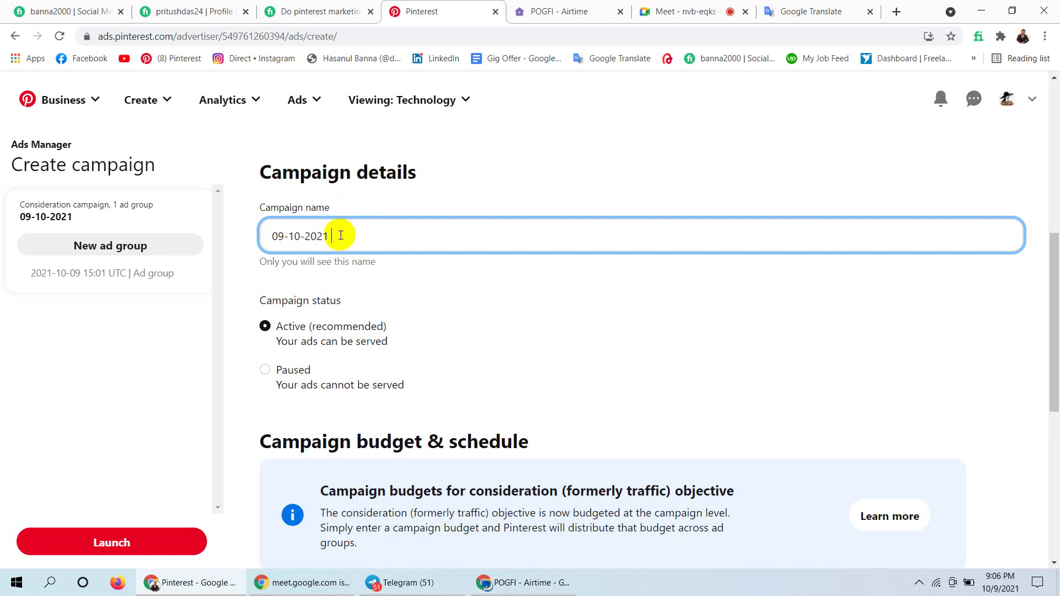
text(|)
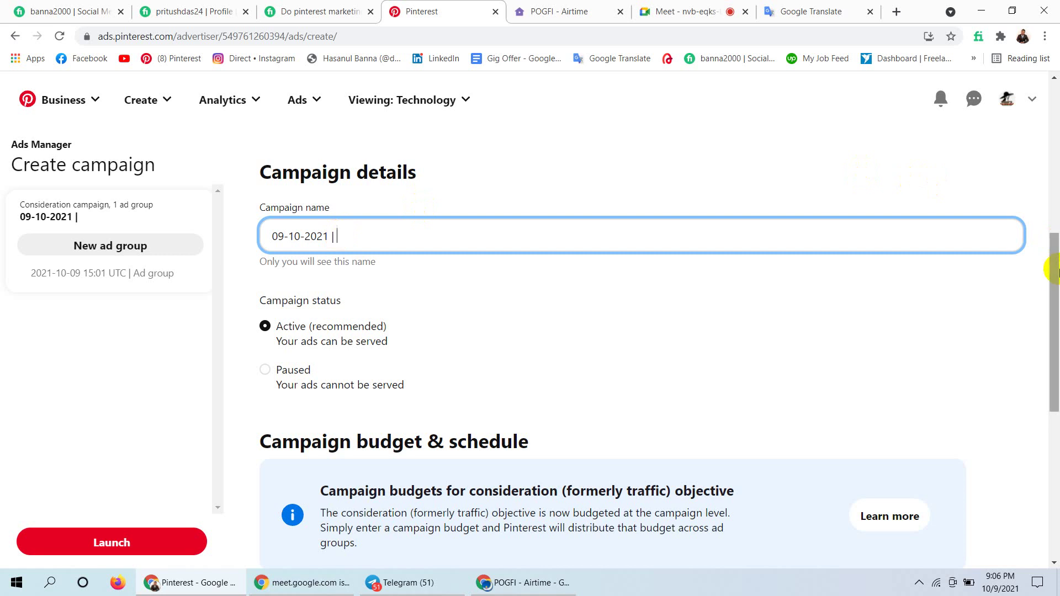
Append 'Traffic | 50$' to the campaign name, fixing the 'Trafic' typo.
drag(1048, 267, 1055, 116)
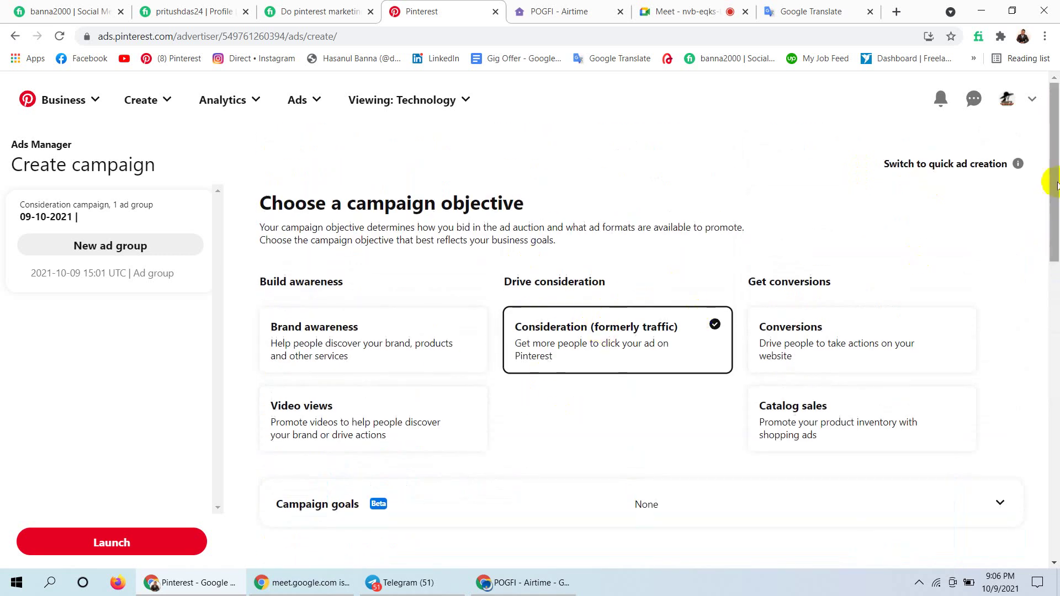
drag(1050, 192, 1034, 310)
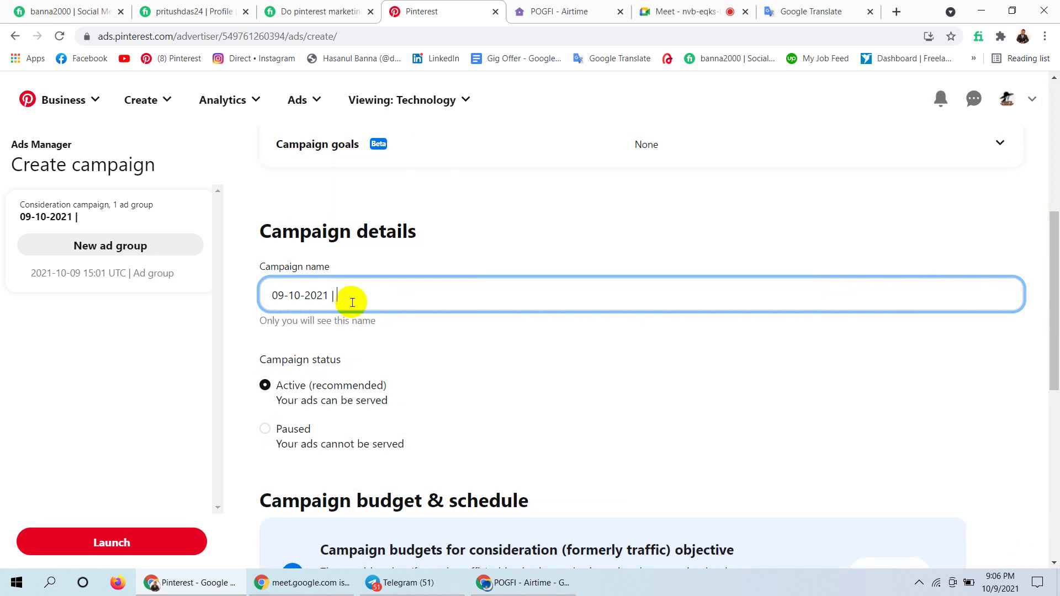
text(Trafi)
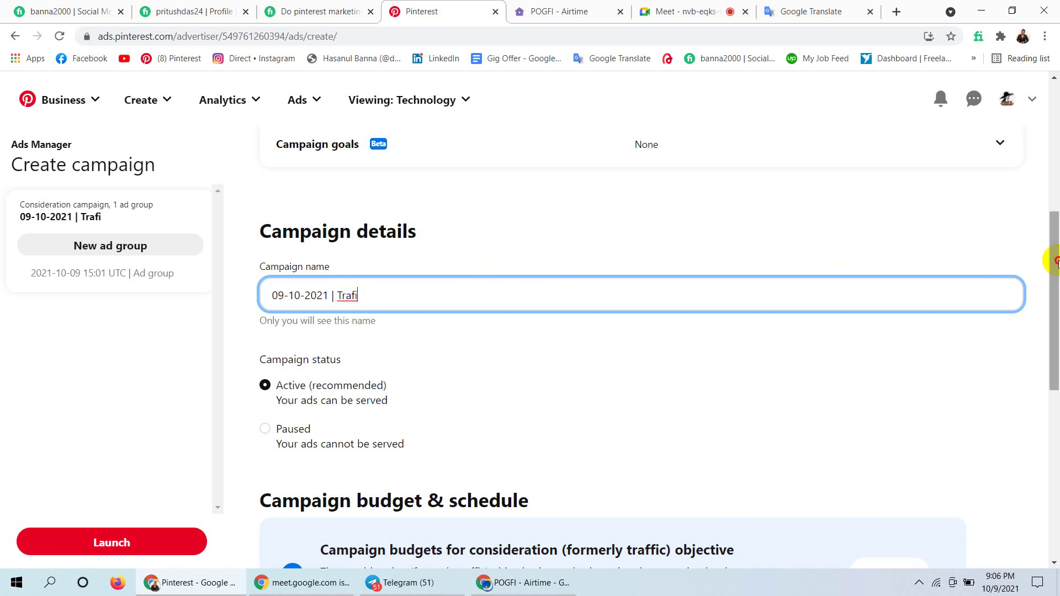
drag(1056, 261, 1036, 225)
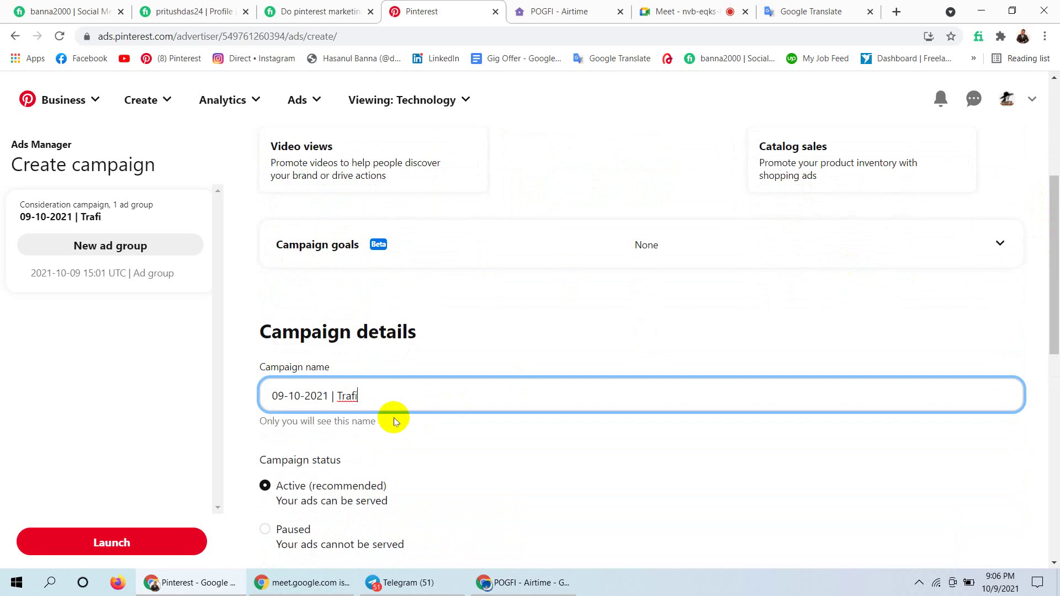
key(Left)
text(f)
key(Right)
text(c |)
text(50$)
Add the dollar sign so the name reads '09-10-2021 | Traffic | $50'.
click(426, 397)
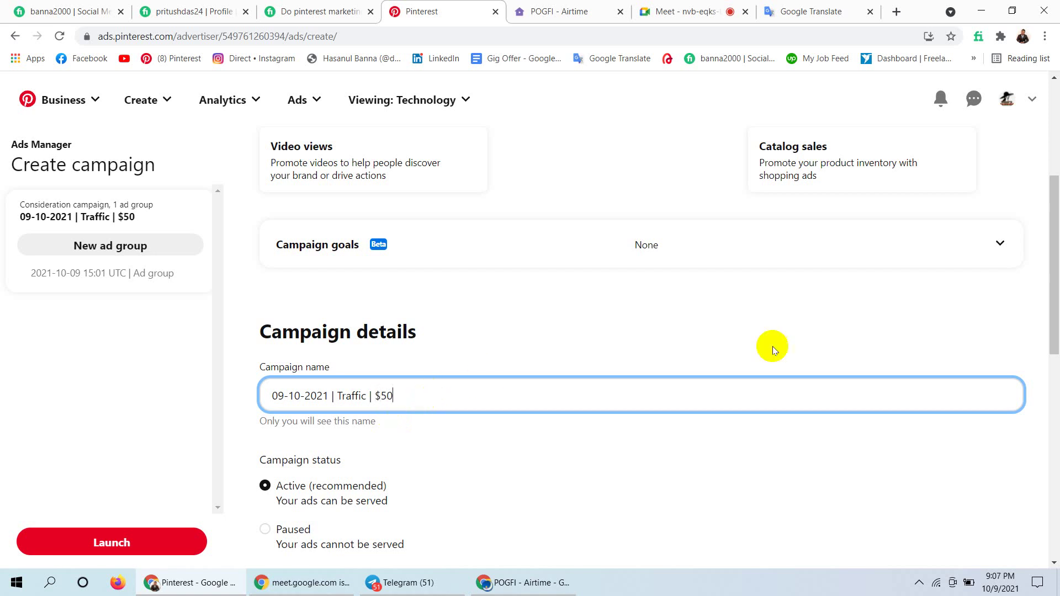
drag(1055, 273, 1054, 339)
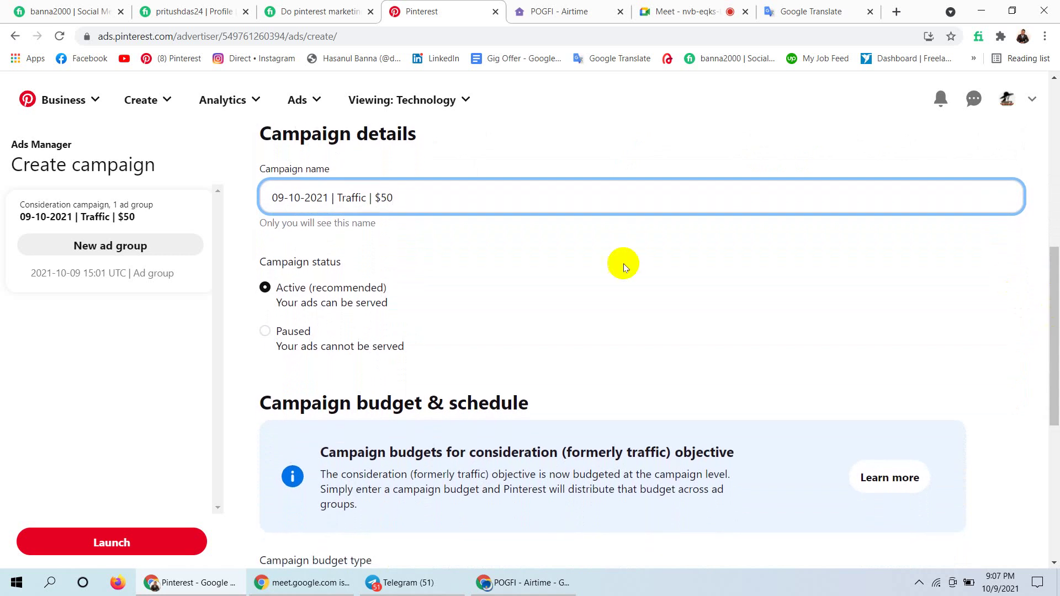
click(263, 251)
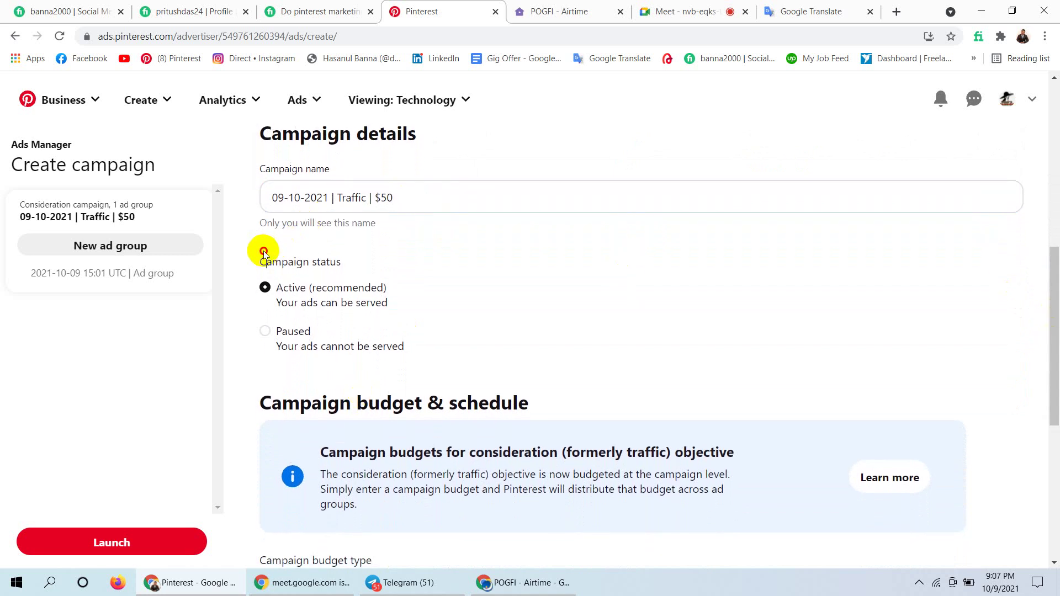
drag(263, 250, 393, 362)
click(420, 260)
Try Paused, then set the campaign status back to Active (recommended).
click(264, 293)
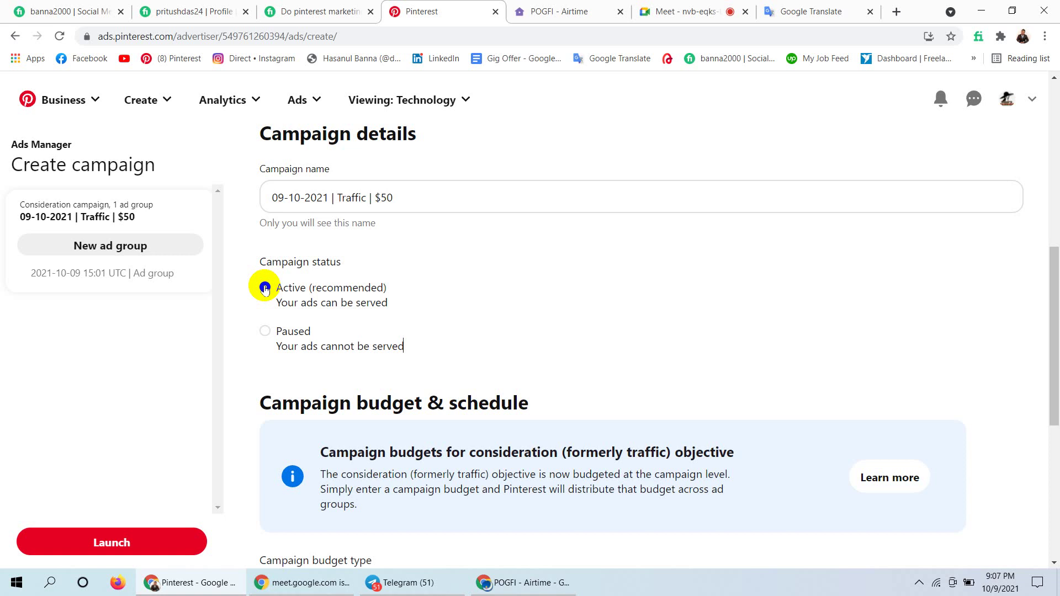
click(265, 331)
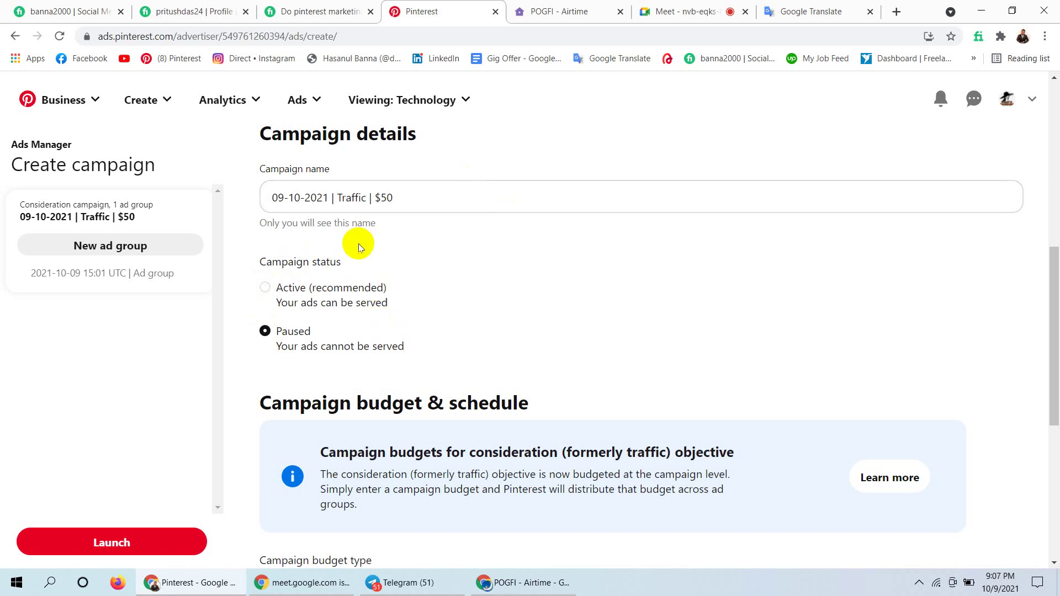
click(266, 288)
drag(396, 290, 255, 287)
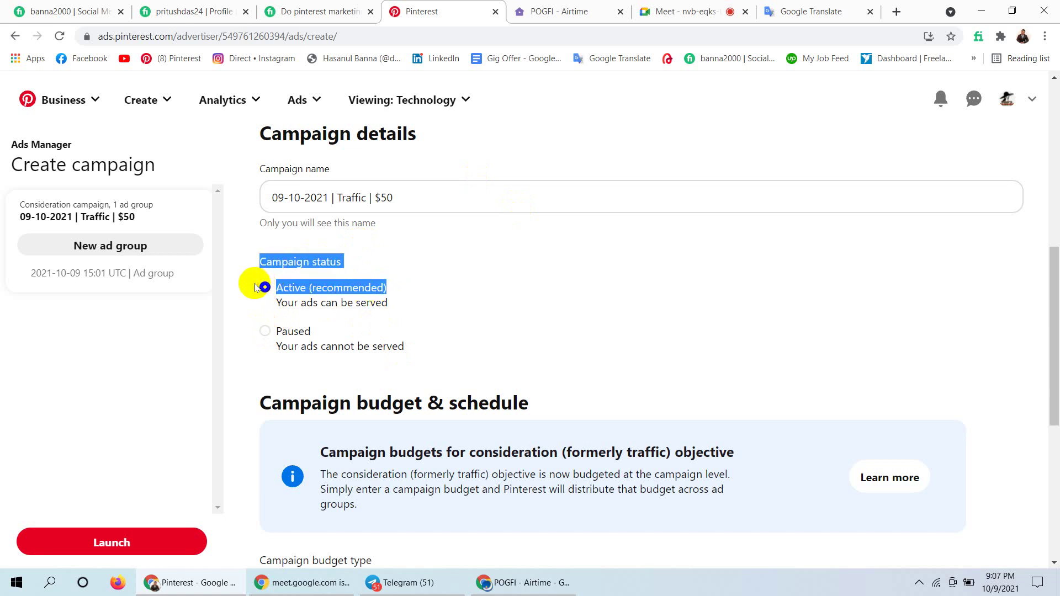
click(407, 279)
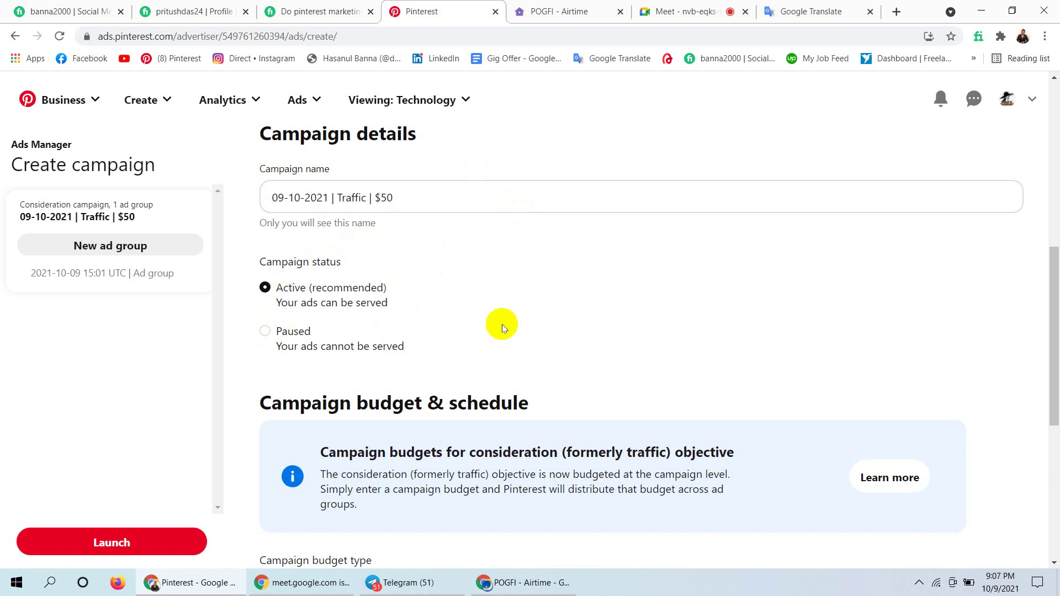
click(265, 289)
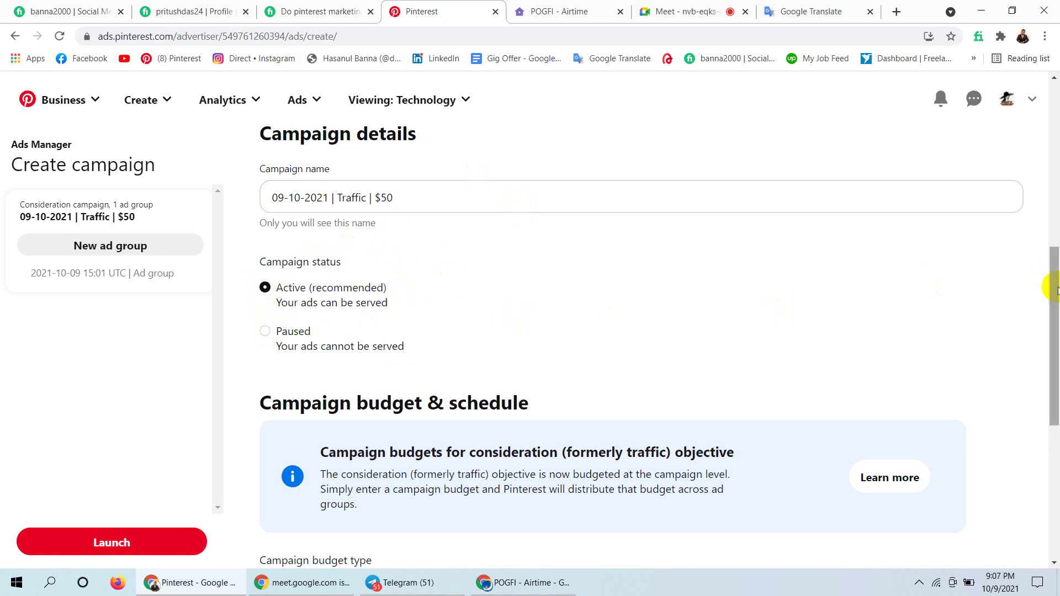
drag(1051, 286, 1041, 345)
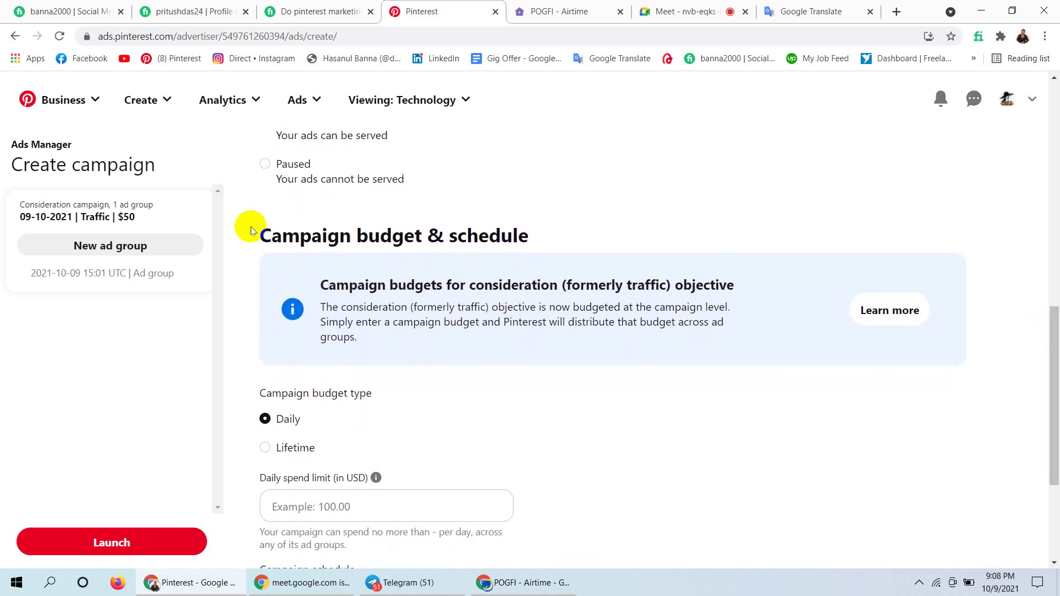
Toggle budget type Lifetime then Daily so the campaign runs on specific dates from 10/09/2021 15:01.
drag(254, 226, 523, 231)
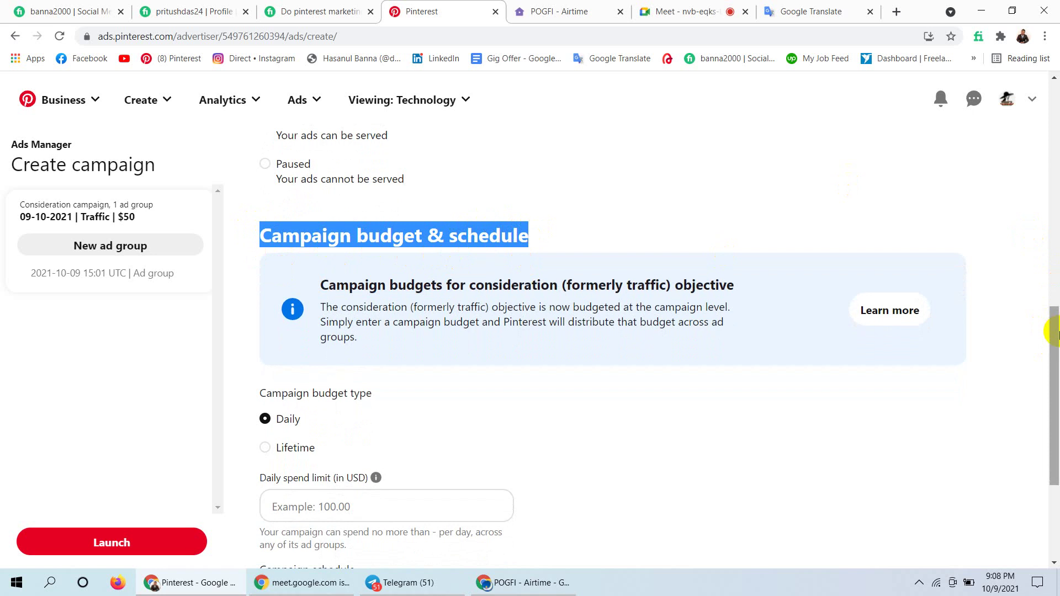
drag(1052, 334, 1054, 378)
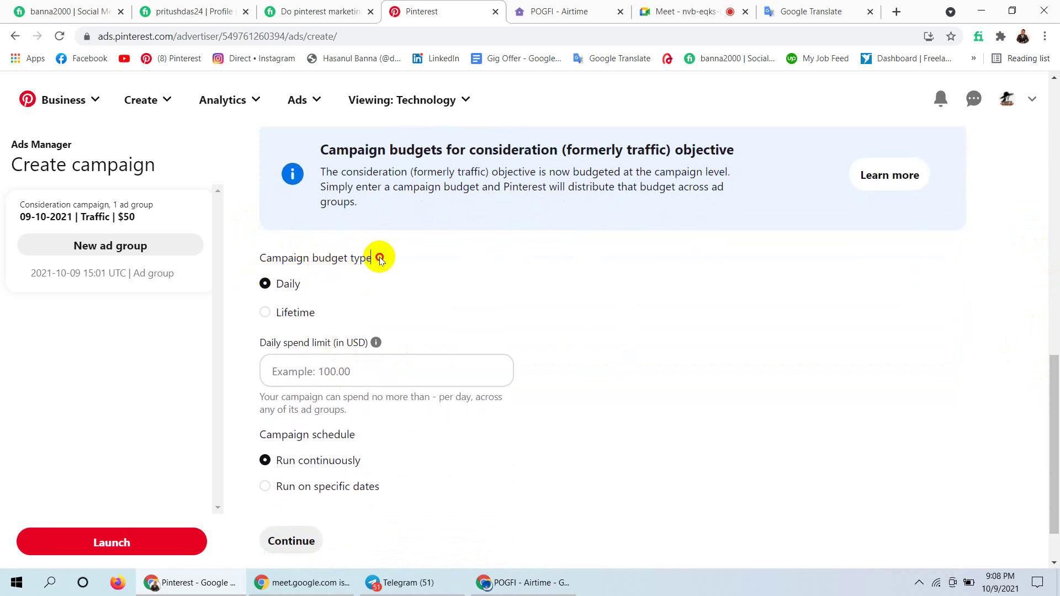
drag(373, 258, 257, 258)
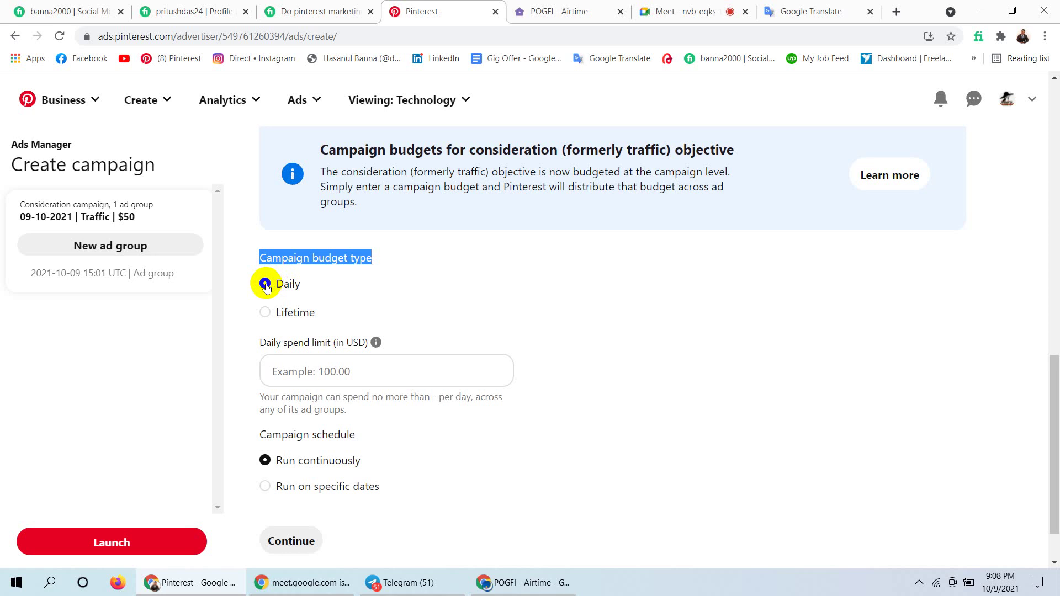
click(263, 313)
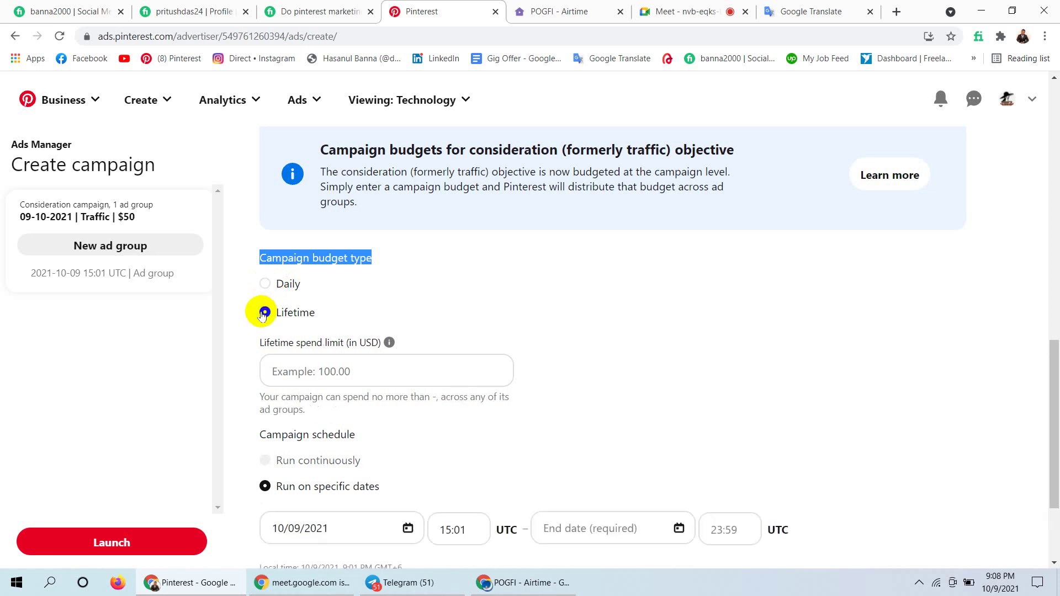
click(265, 284)
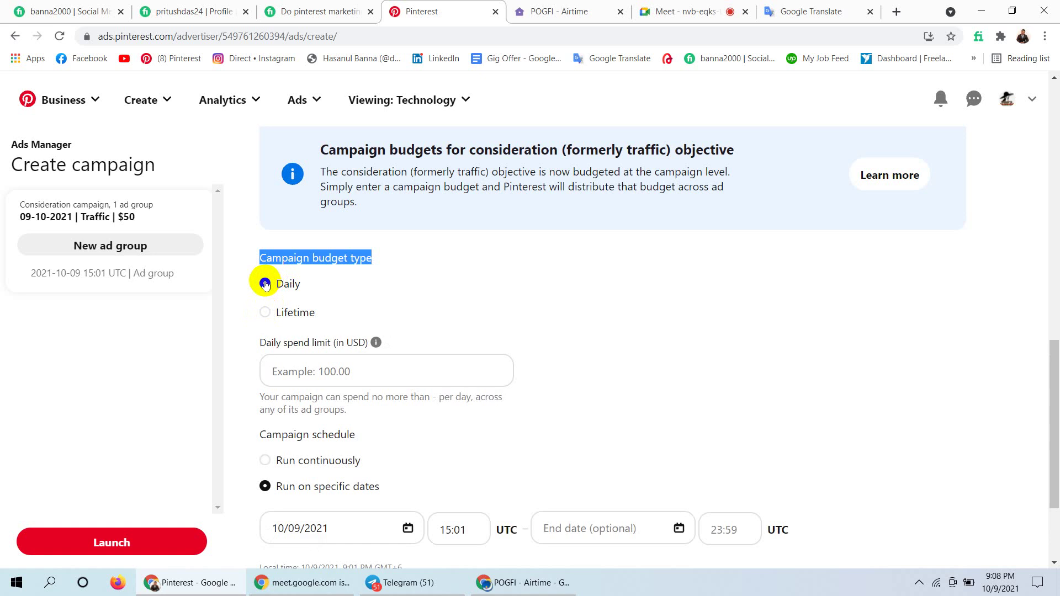
click(328, 369)
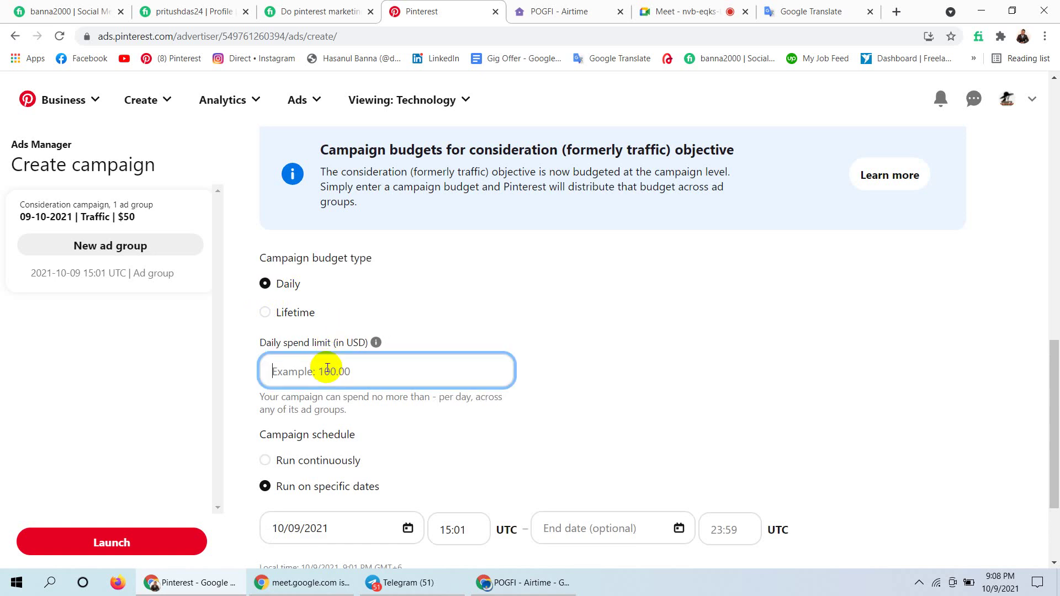
Enter 10 as the daily spend limit so it shows 10.00, then check the campaign name's $50 part.
text(10)
click(611, 298)
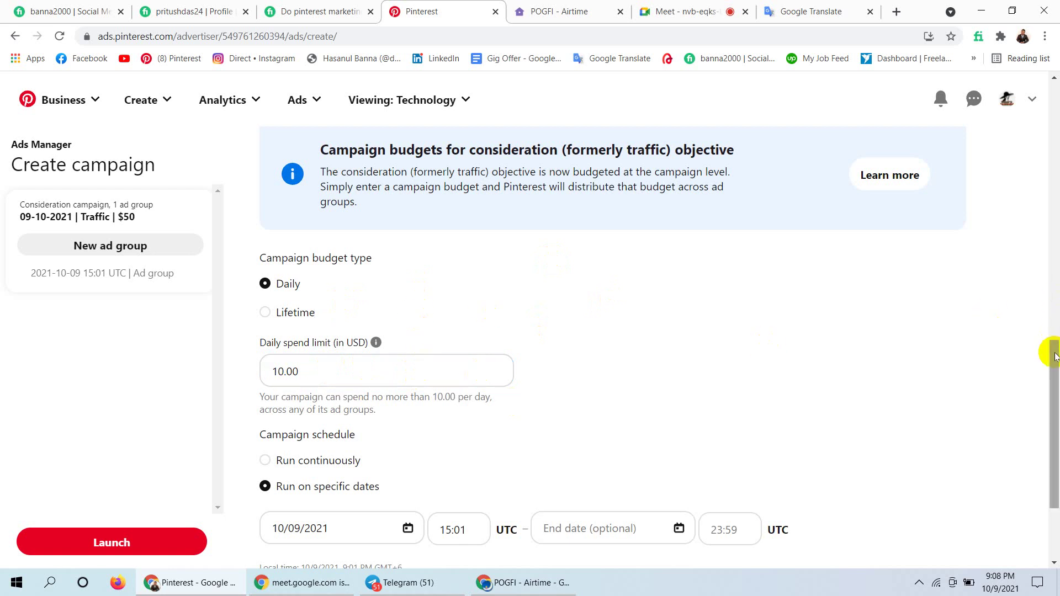
drag(1054, 355, 1049, 208)
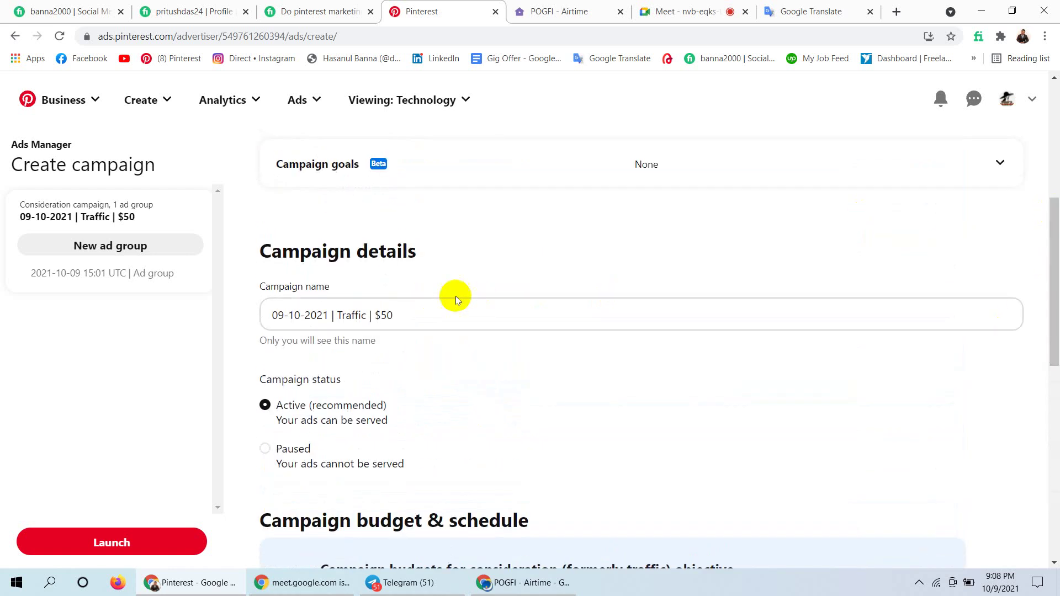
click(376, 315)
drag(375, 315, 394, 311)
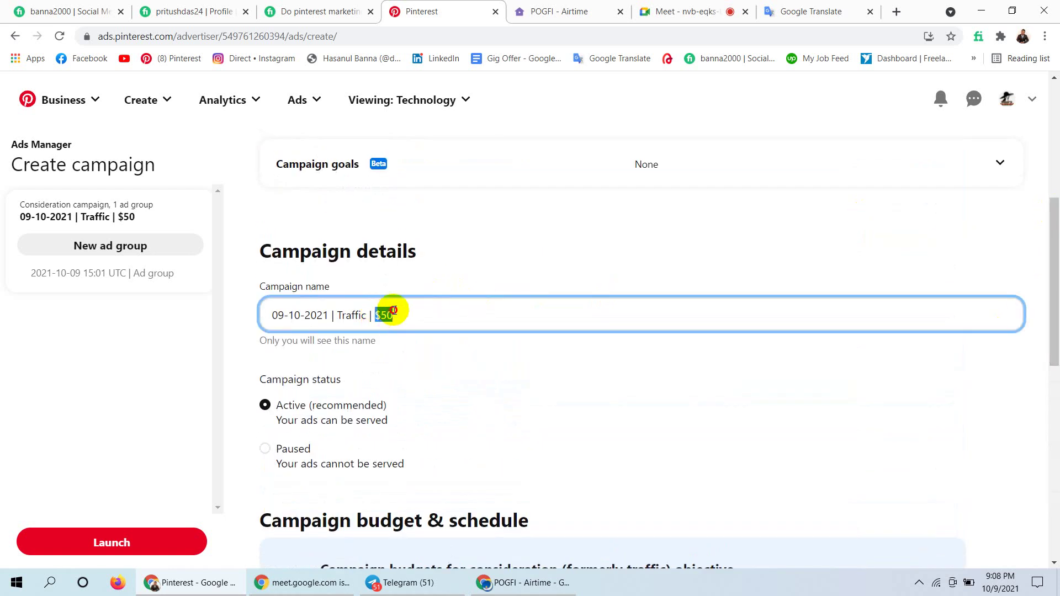
drag(1054, 210, 1031, 371)
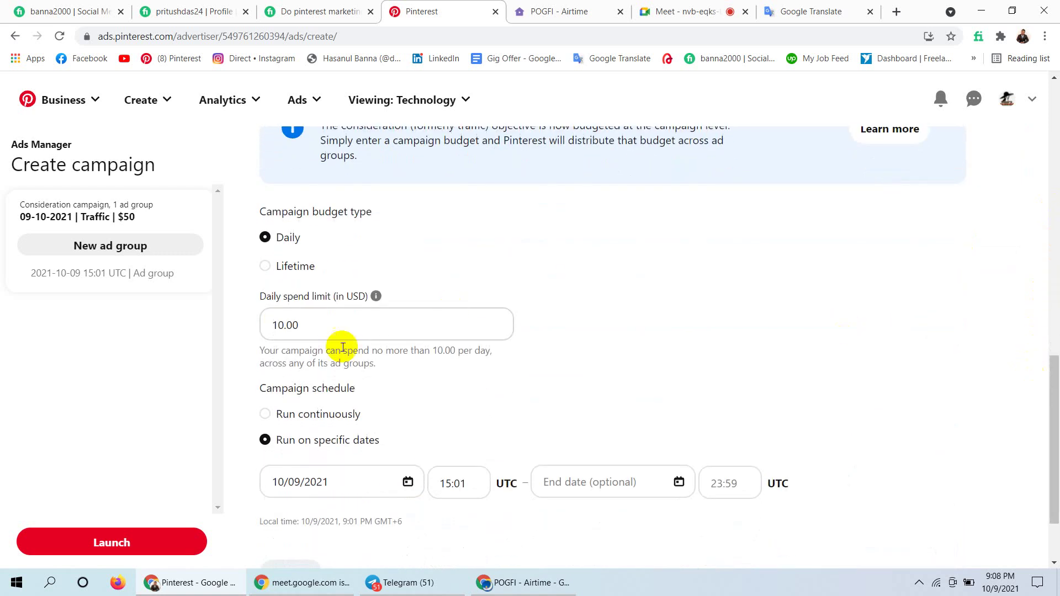
click(316, 331)
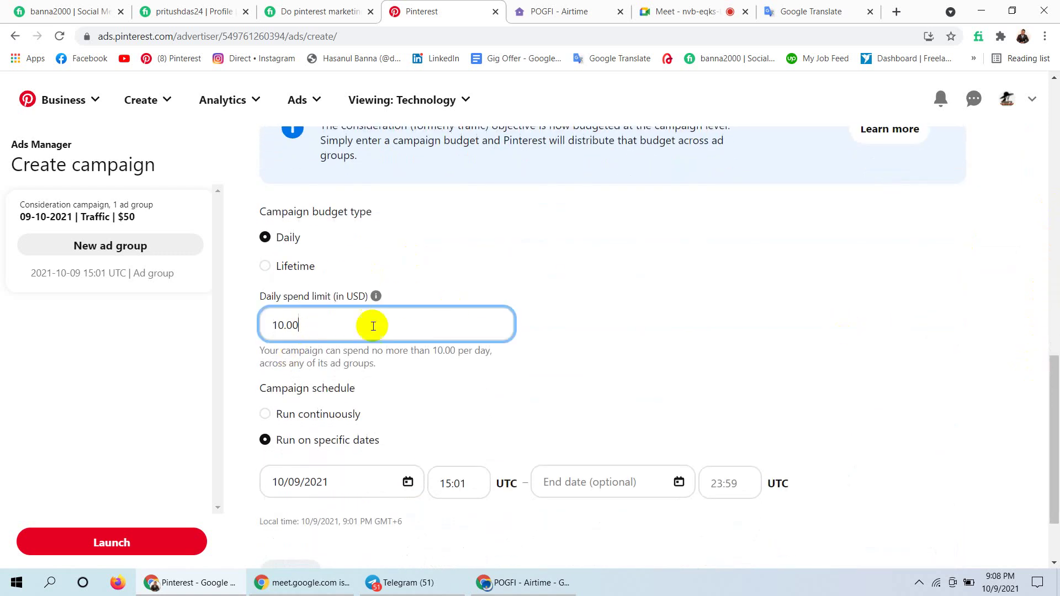
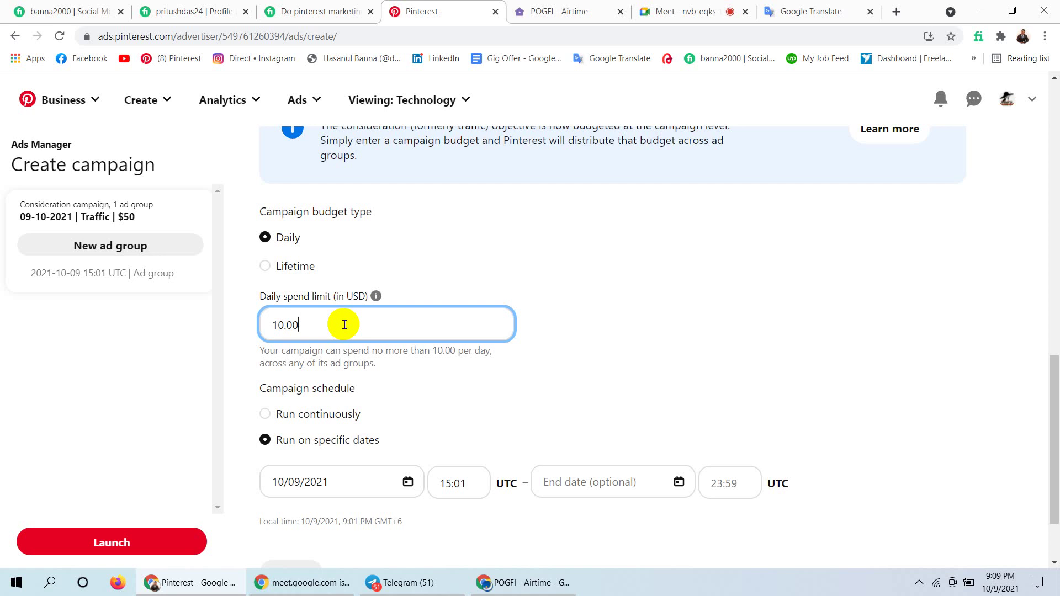
Switch the campaign budget type to Lifetime and admit the waiting participant to the video call.
click(266, 267)
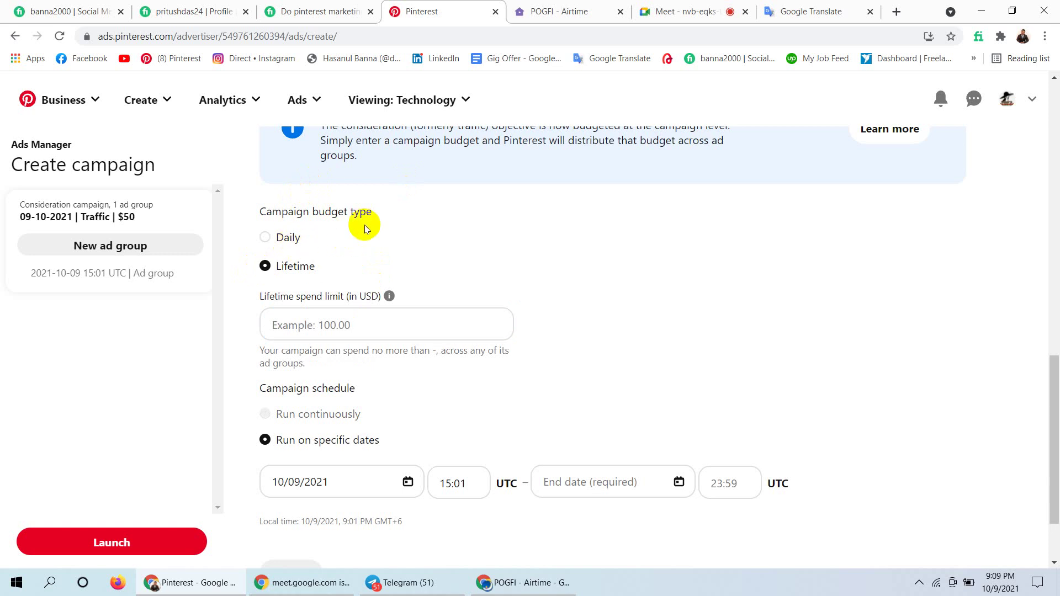
click(683, 8)
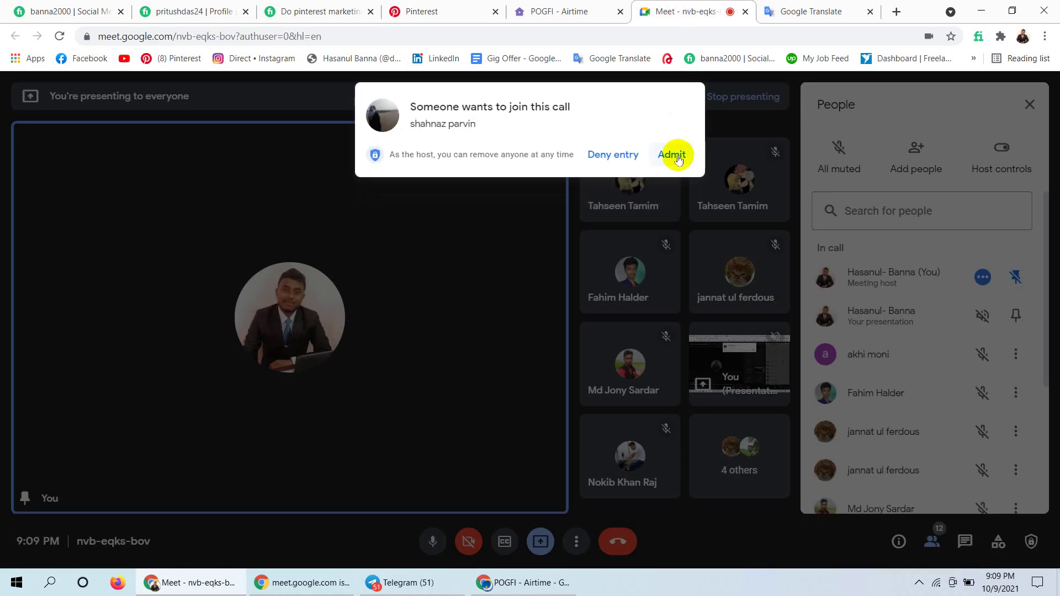
click(677, 157)
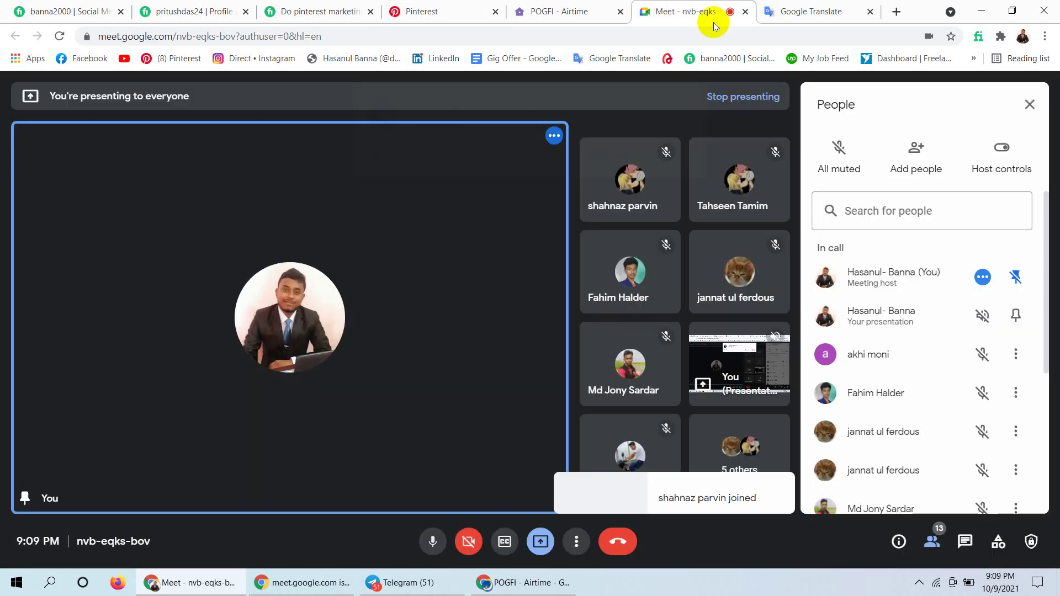
click(569, 7)
click(436, 10)
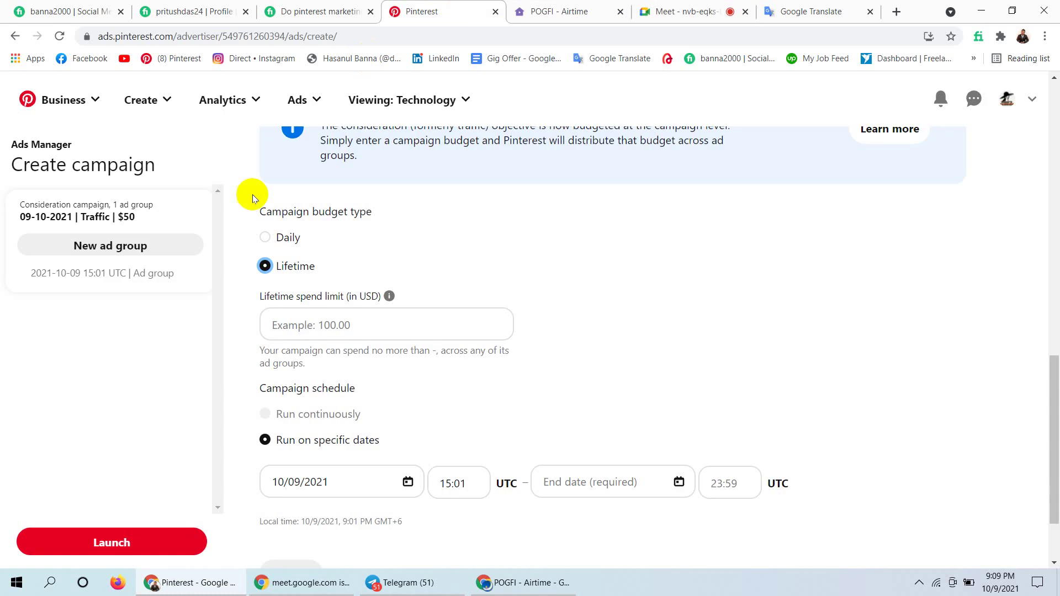
Enter 50 as the lifetime spend limit so it reads 50.00 USD, then select the value.
click(349, 323)
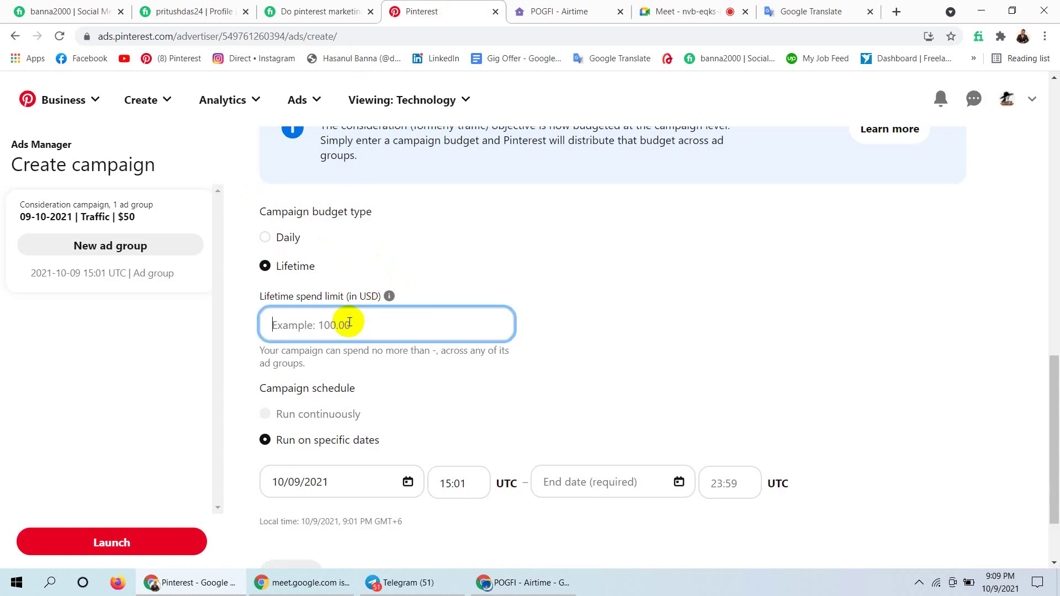
text(50)
click(594, 313)
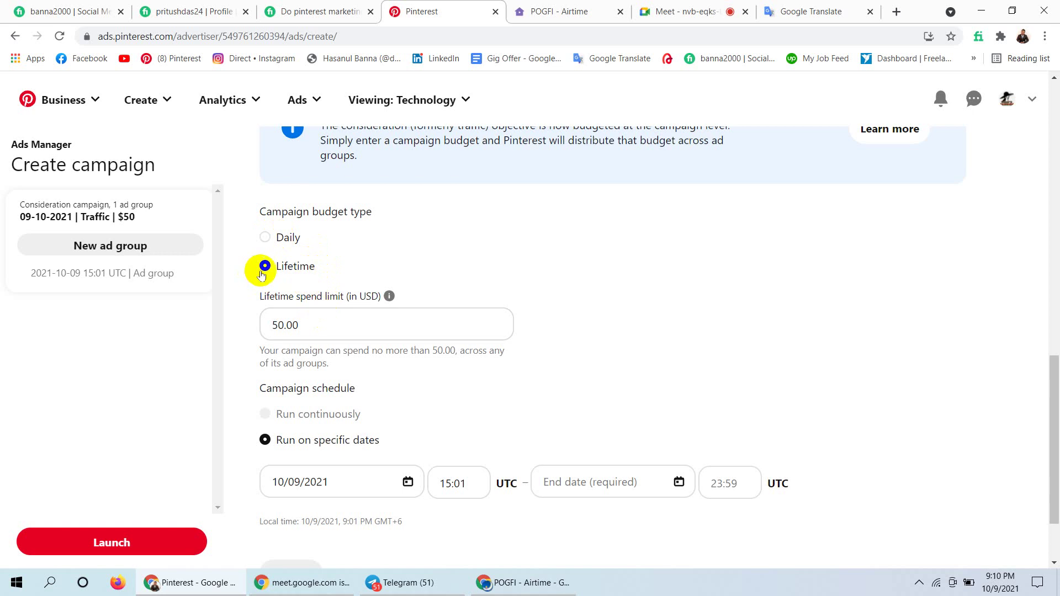
click(331, 330)
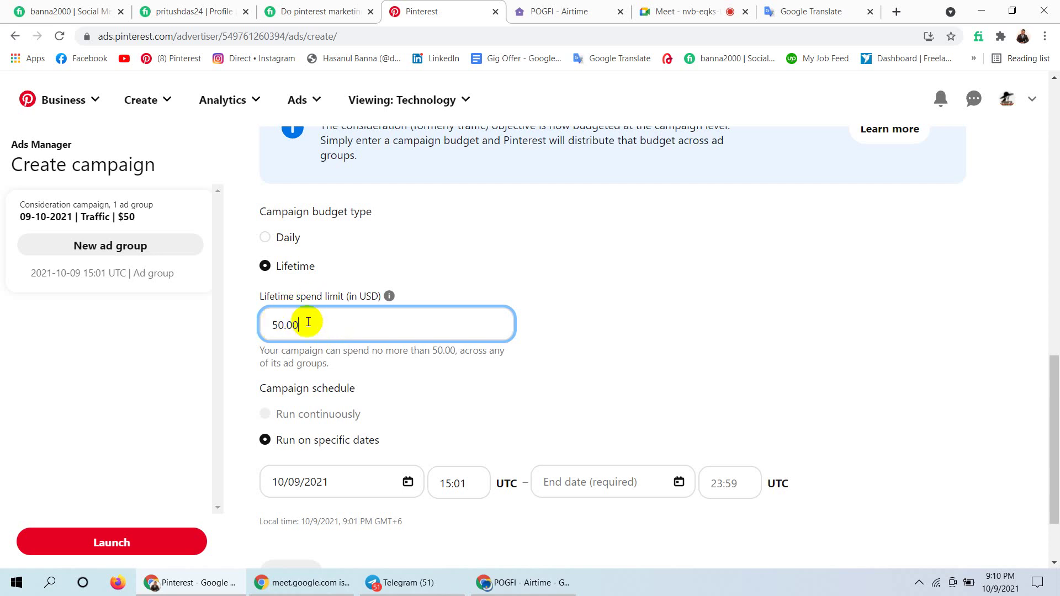
click(309, 319)
drag(309, 319, 266, 325)
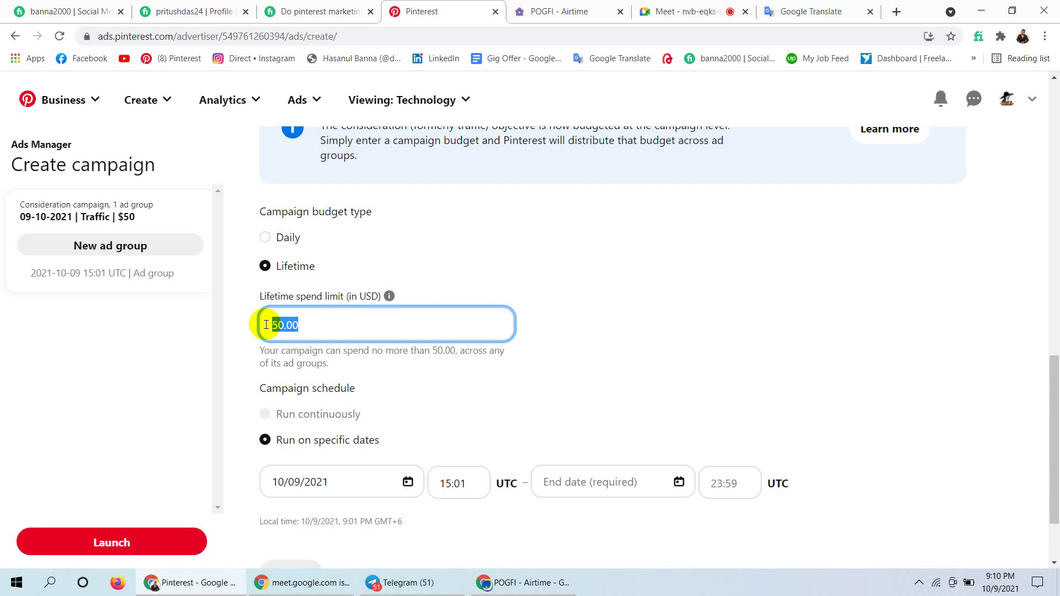
Toggle the budget type between Daily and Lifetime, ending on Daily with its 10.00 limit.
click(265, 238)
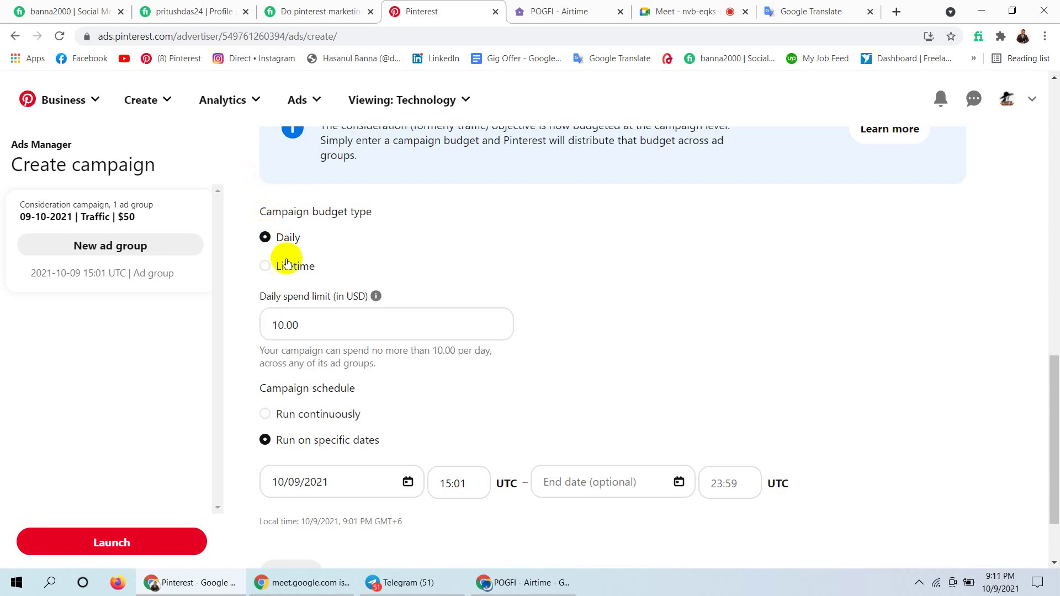
click(312, 324)
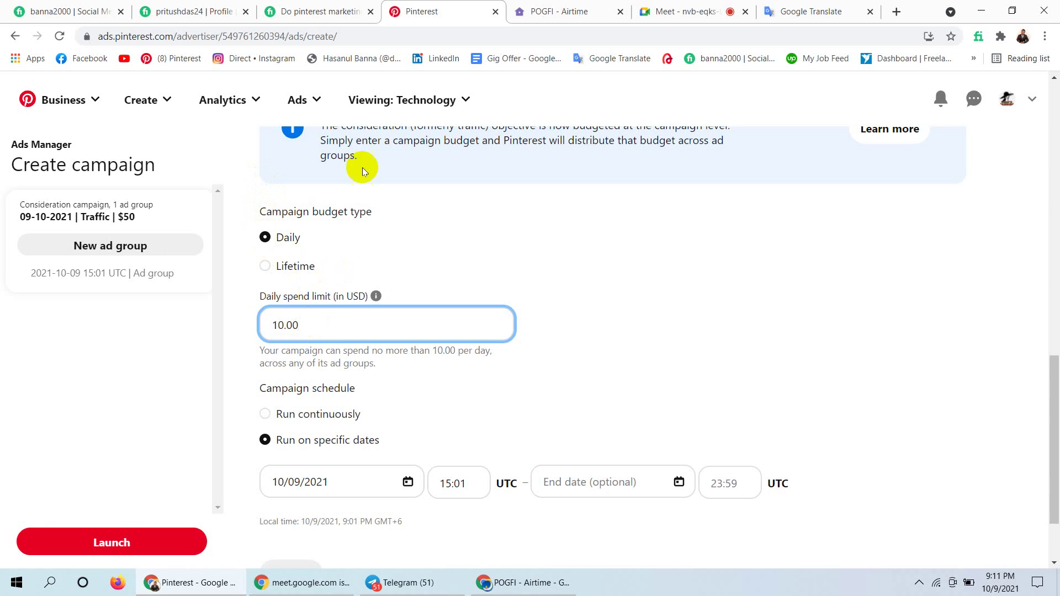
click(265, 264)
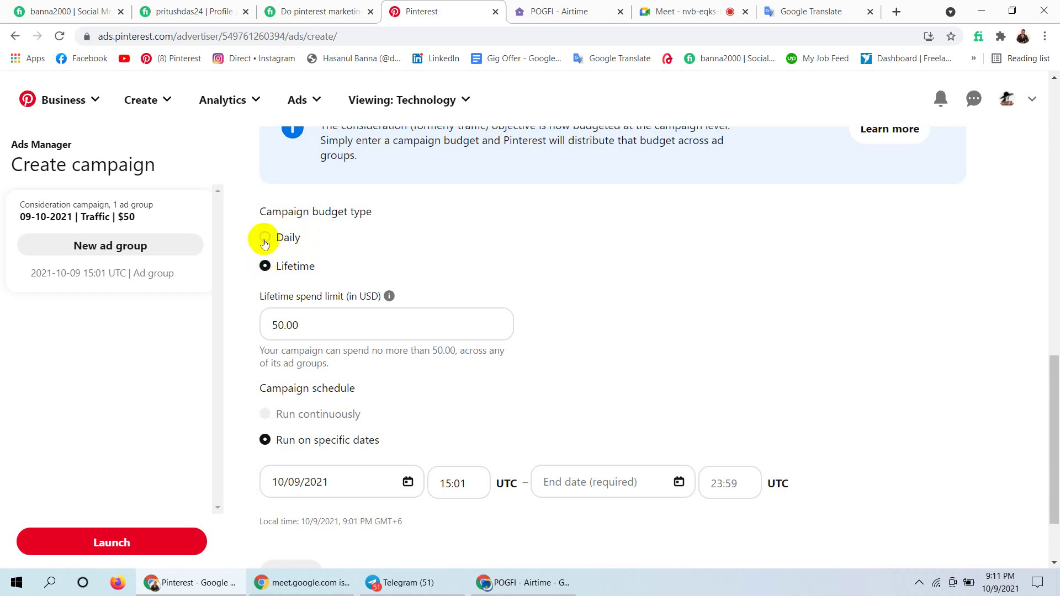
click(264, 239)
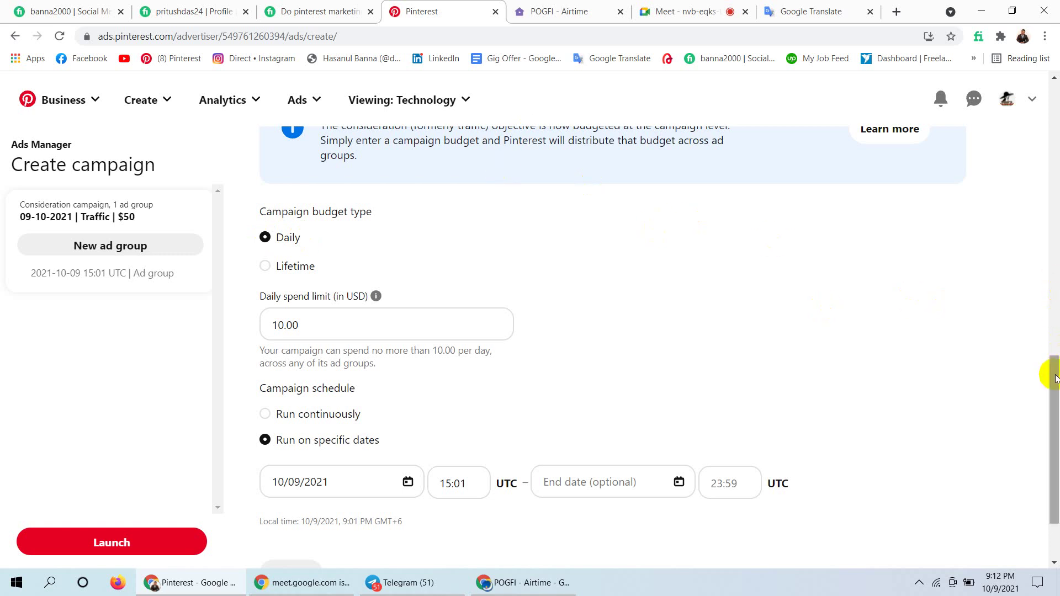
Admit the waiting participant to the video call and return to the campaign form.
drag(1055, 378, 1055, 386)
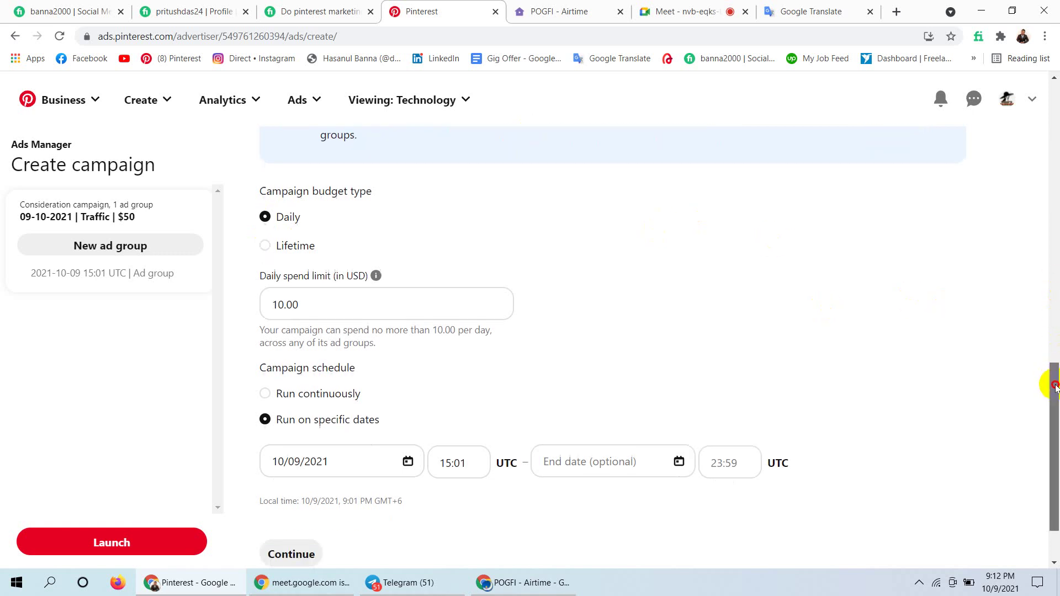
click(691, 10)
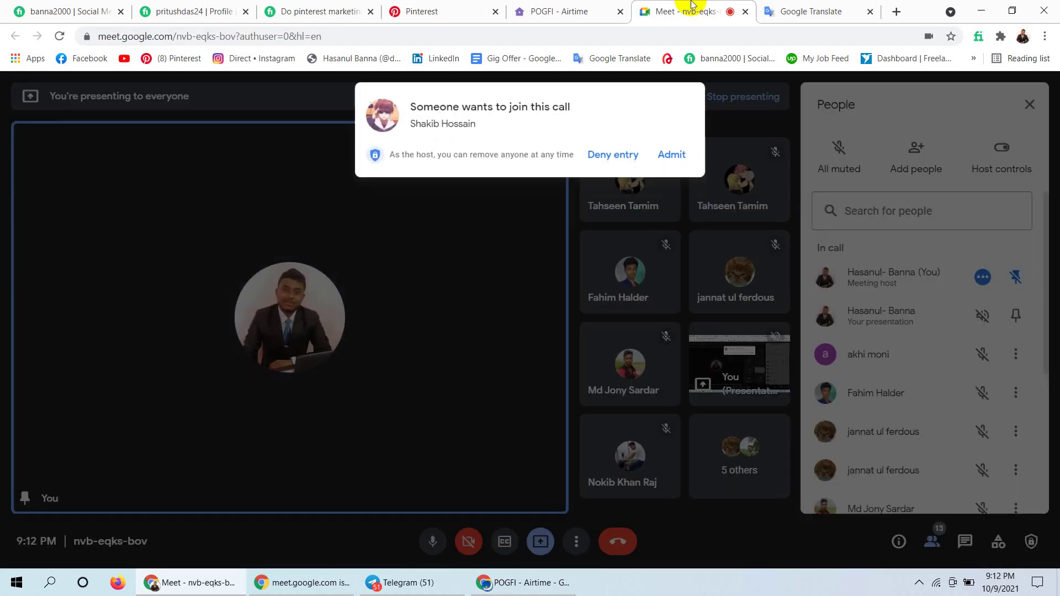
click(676, 153)
click(431, 10)
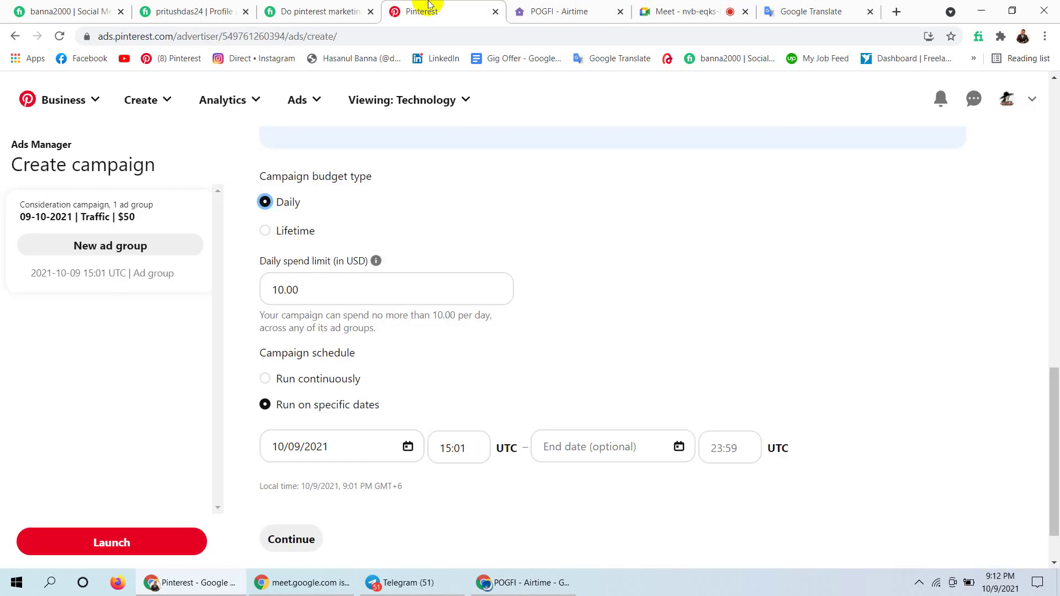
Select Lifetime budget again and click into the 50.00 lifetime spend limit field.
click(265, 232)
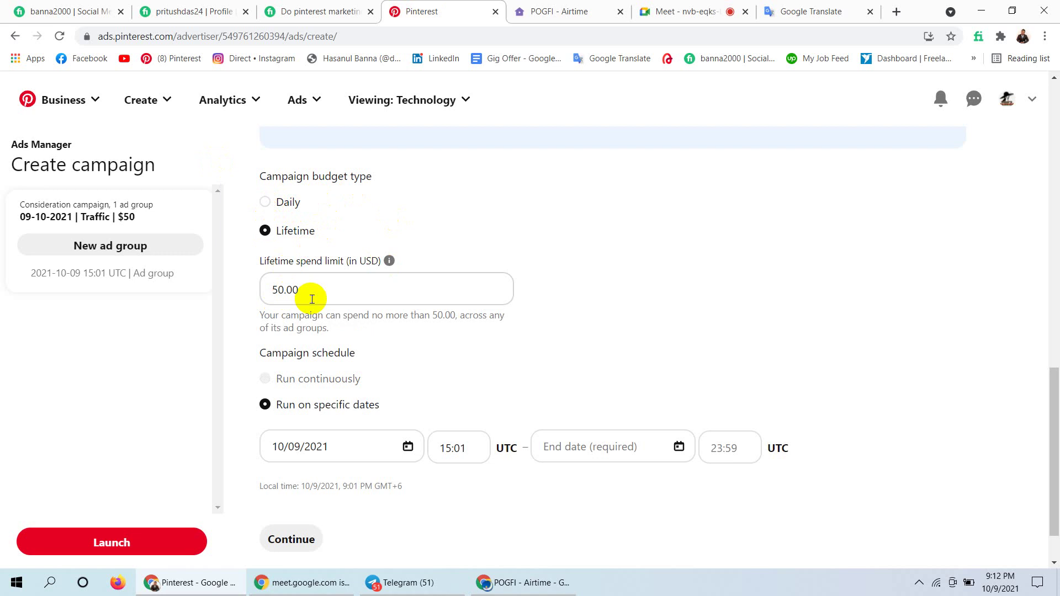
click(346, 280)
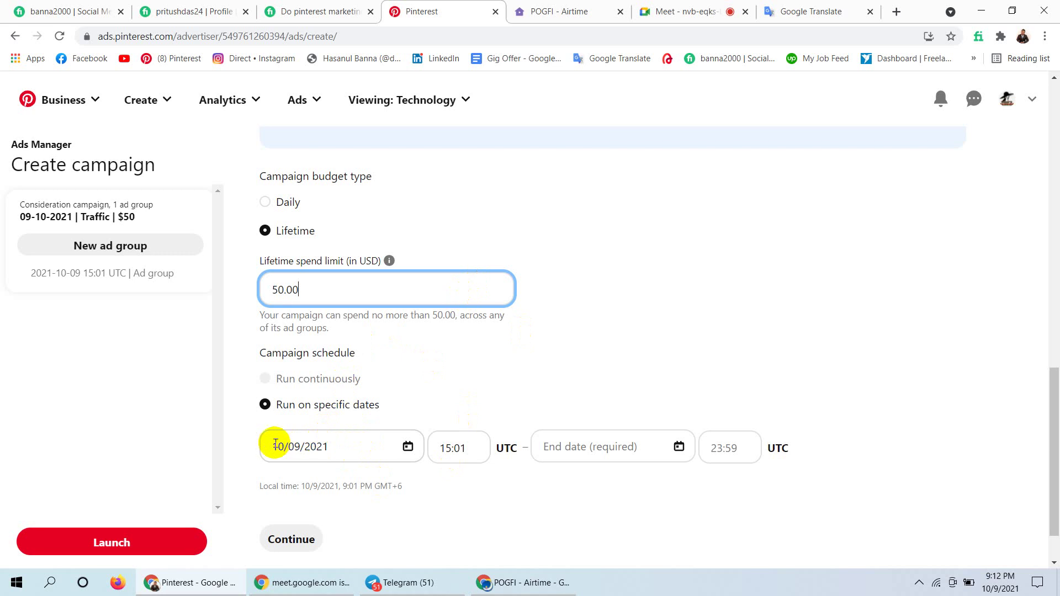
click(280, 447)
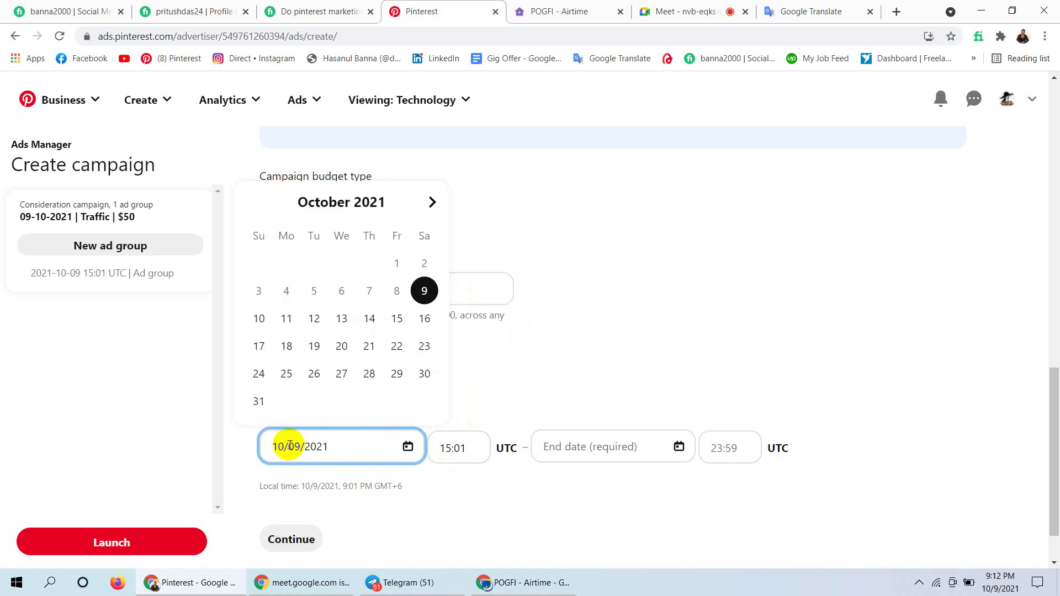
key(BackSpace)
text(1)
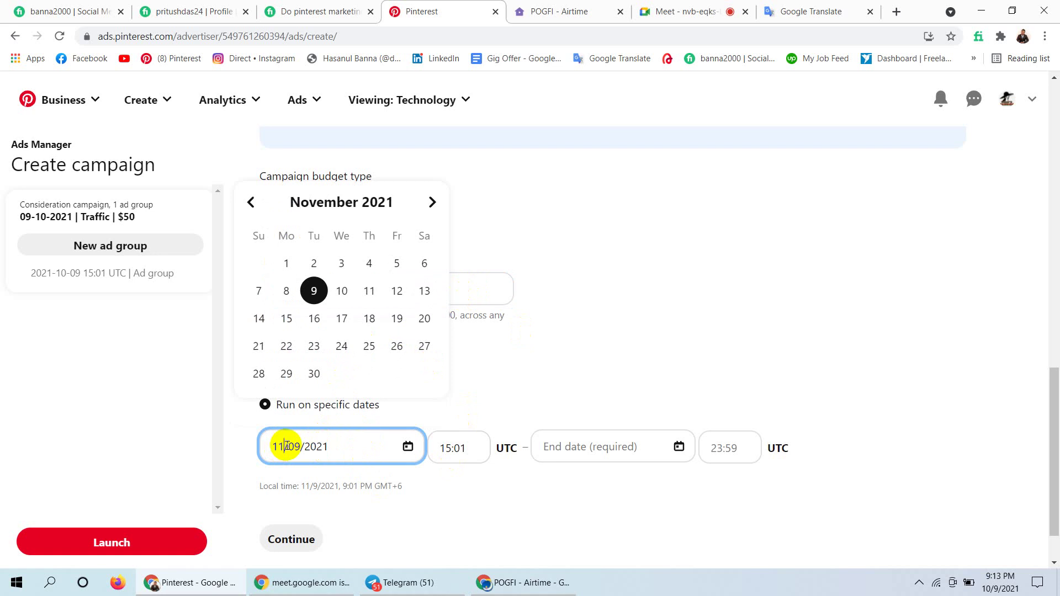
key(BackSpace)
text(0)
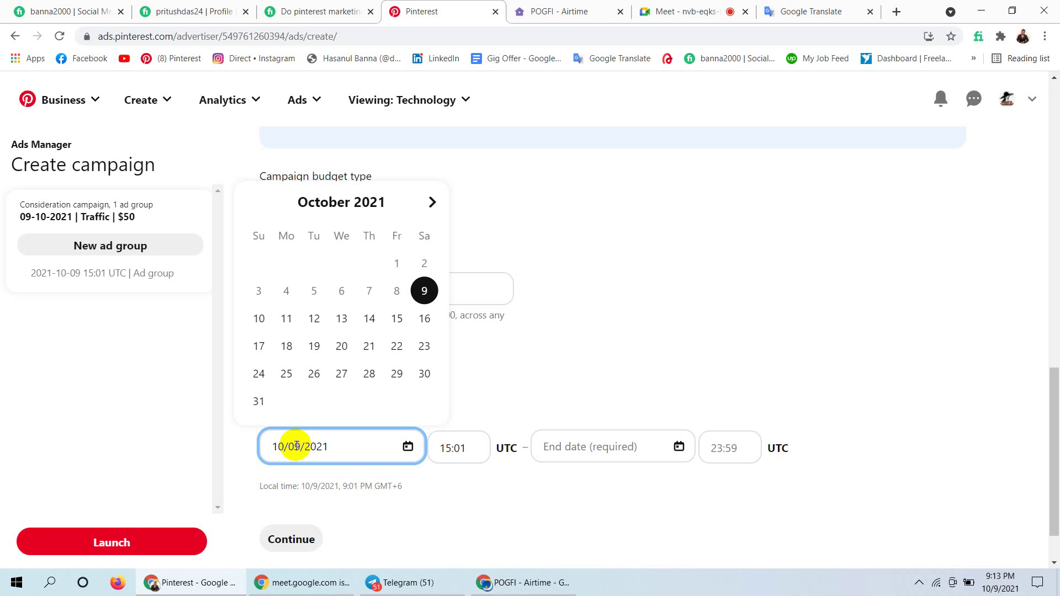
key(BackSpace)
text(11)
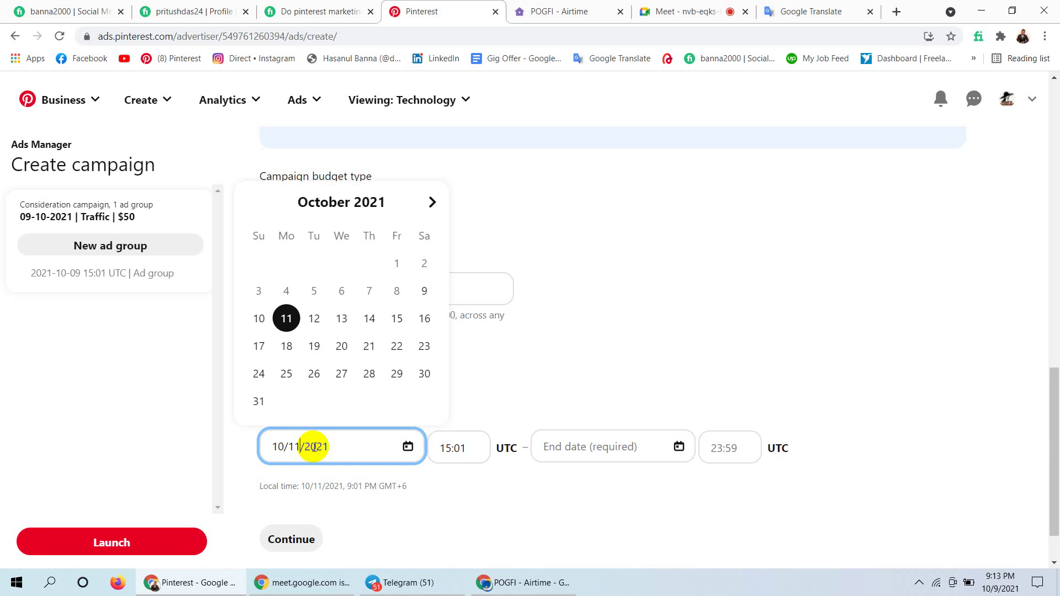
click(313, 447)
key(BackSpace)
key(BackSpace)
text(09)
click(578, 343)
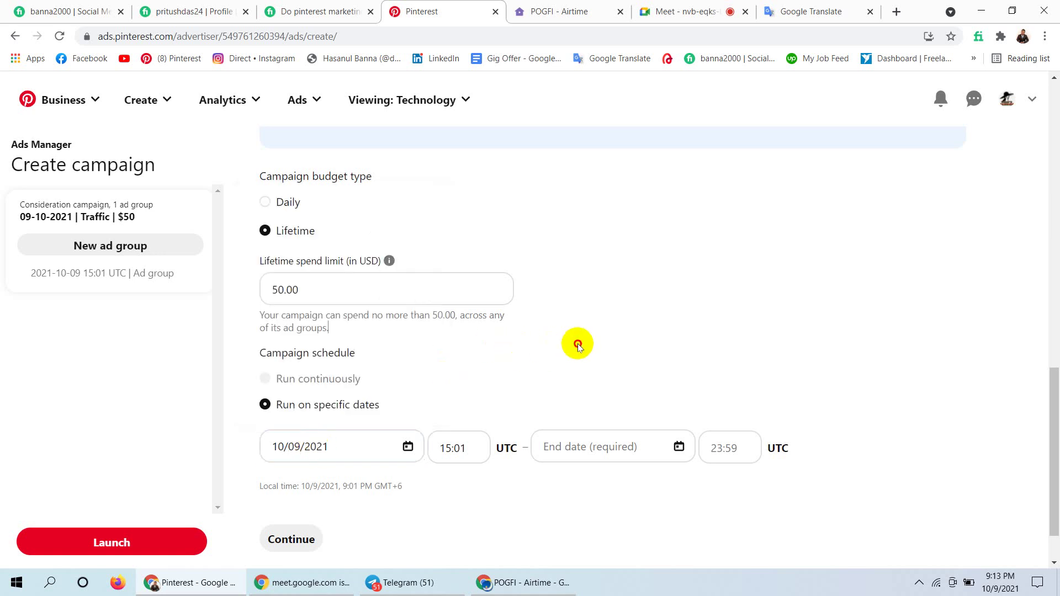
click(451, 449)
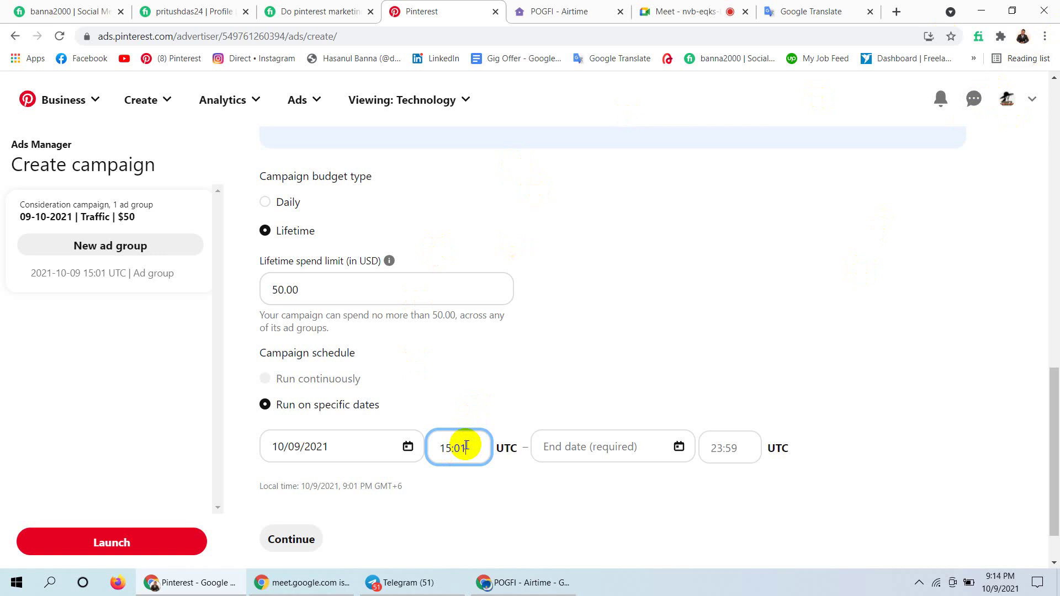
Replace the 15:01 start time with 16:00 UTC, shown as 10:00 PM GMT+6.
key(BackSpace)
key(BackSpace)
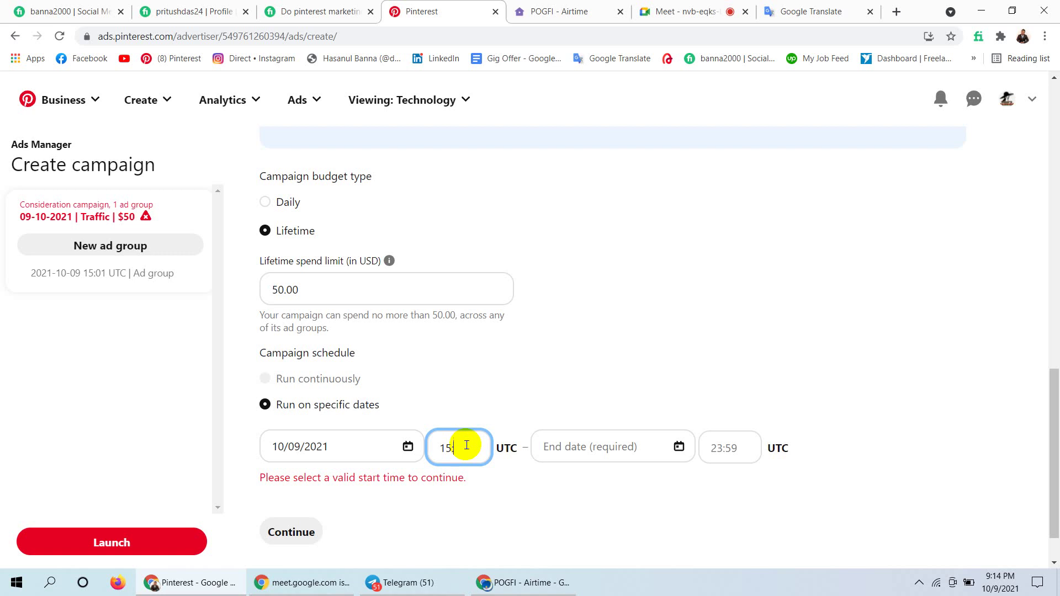
key(BackSpace)
text(6:00)
click(631, 368)
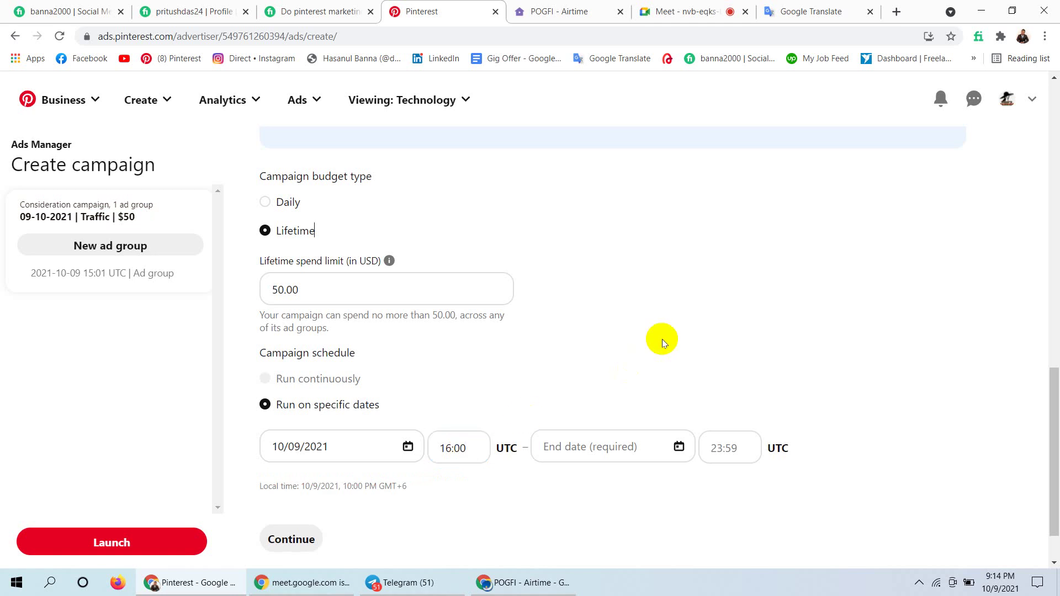
click(577, 447)
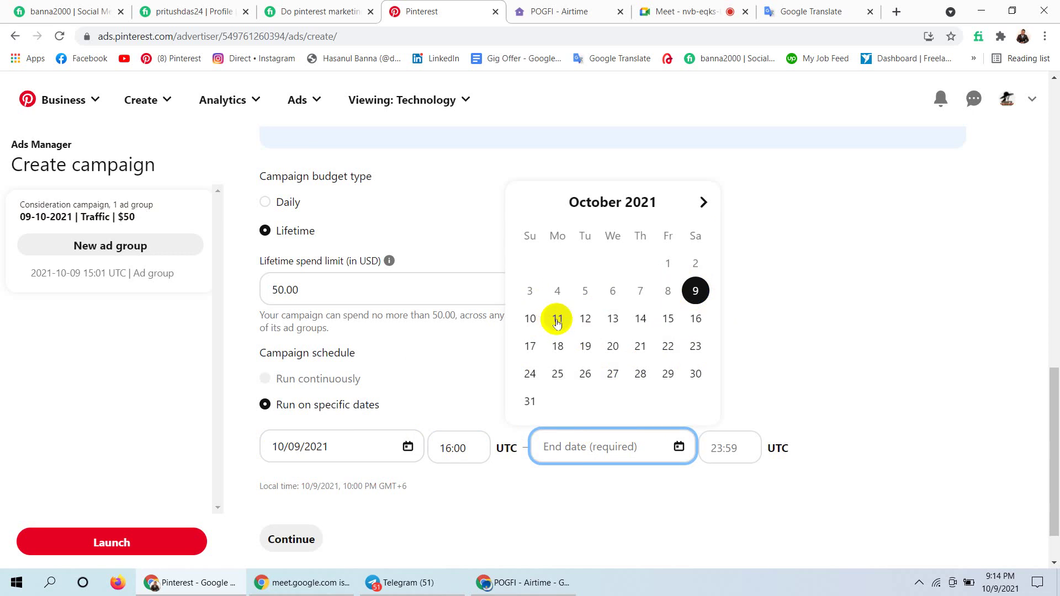
Set the end date to 10/14/2021 and check the 23:59 UTC end time.
click(642, 320)
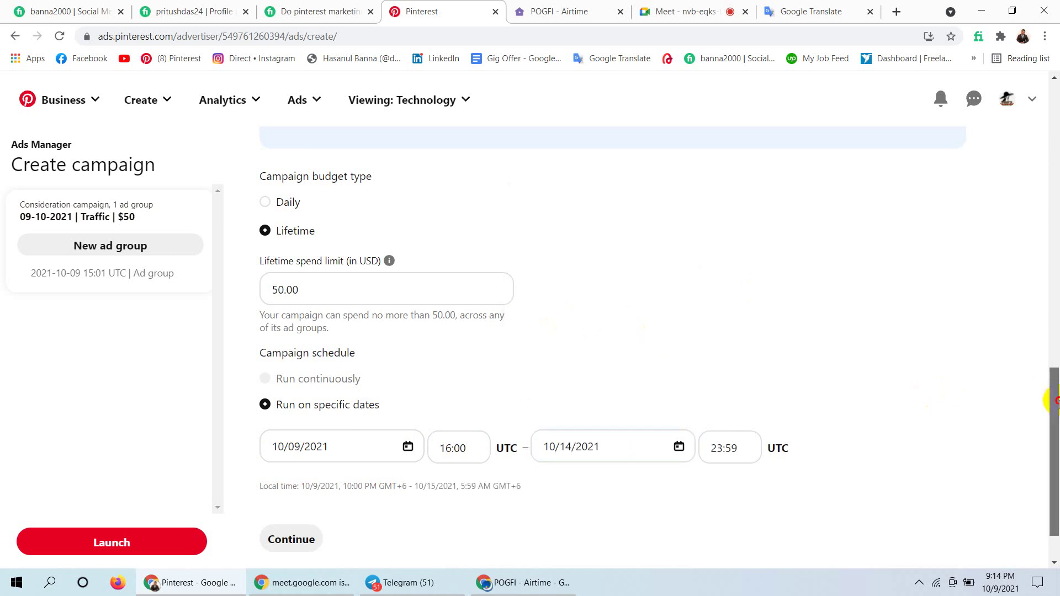
drag(1055, 402, 1053, 425)
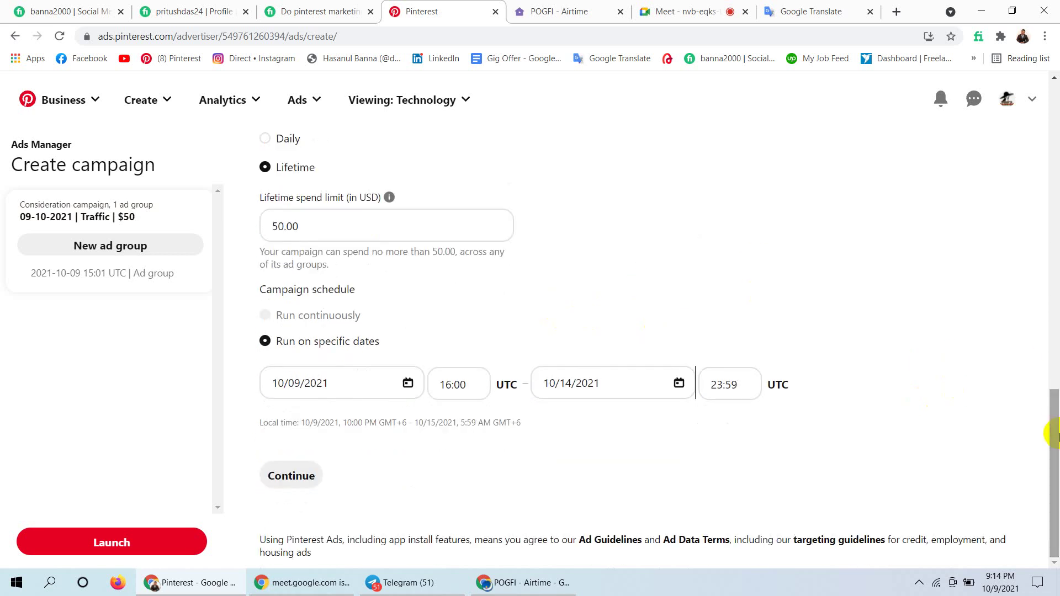
click(721, 384)
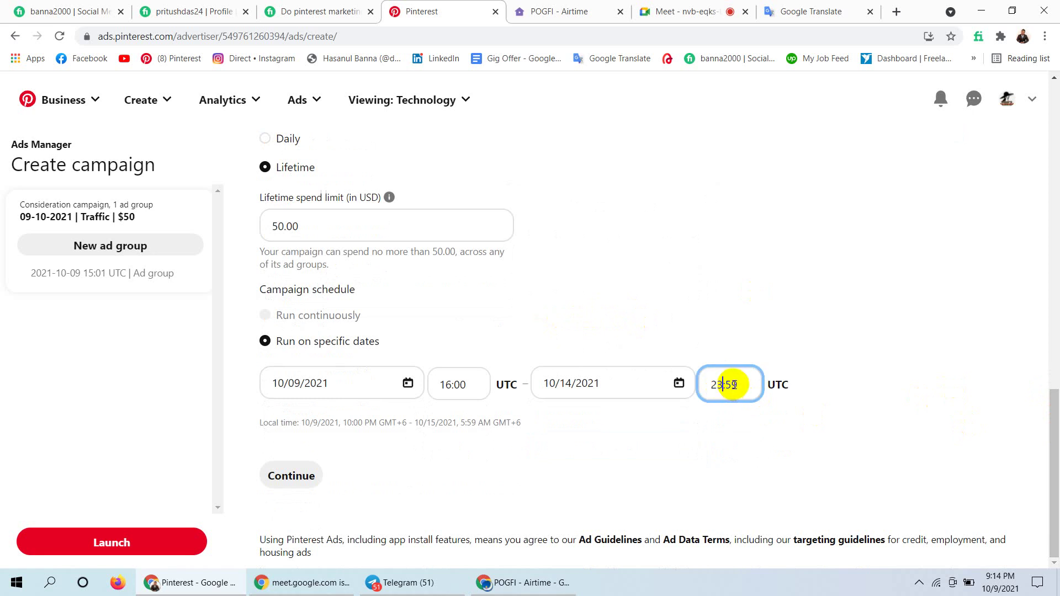
click(740, 385)
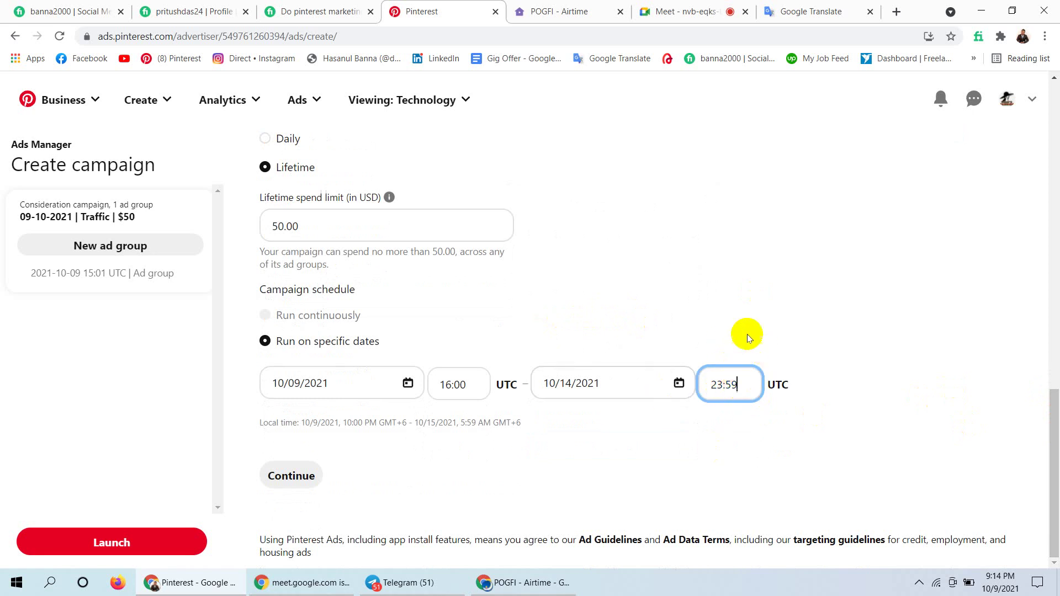
mouse_move(1053, 426)
mouse_down()
mouse_move(1041, 147)
mouse_move(1050, 437)
mouse_up()
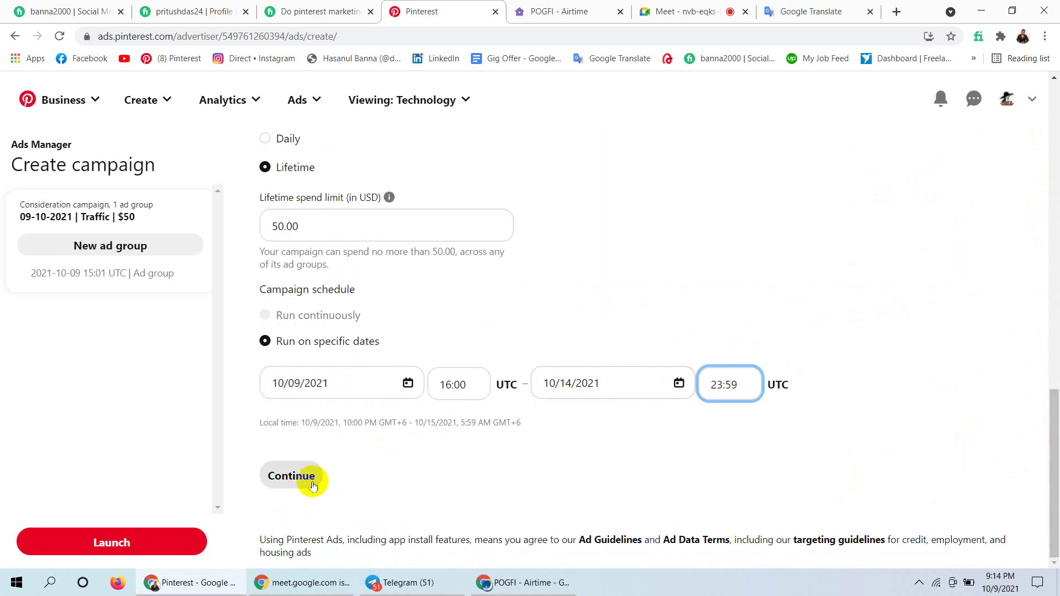
Continue past the campaign schedule to the new ad group's details page.
click(292, 476)
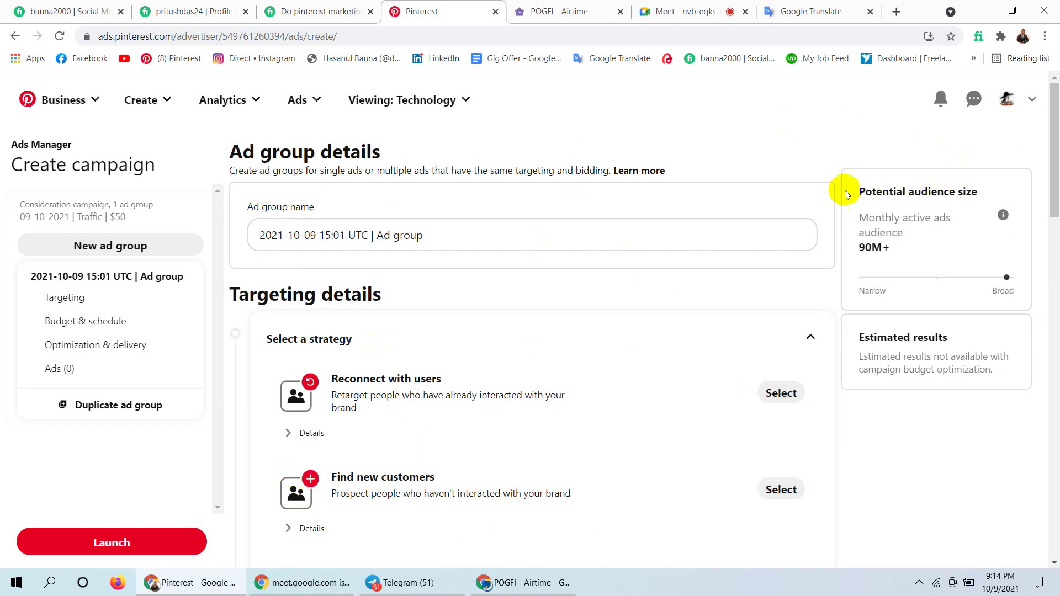
drag(853, 178, 904, 257)
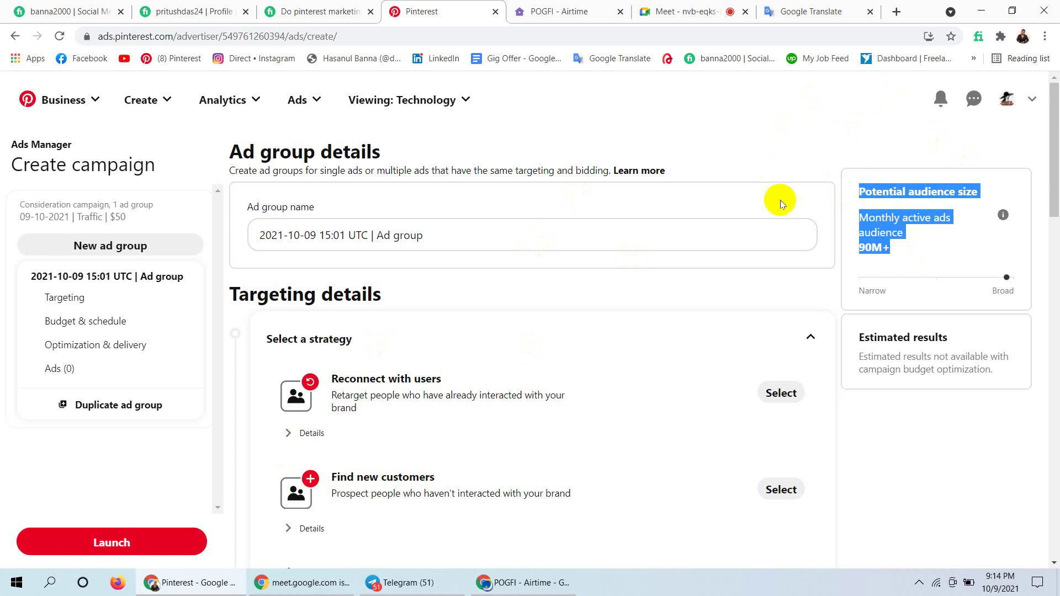
click(773, 147)
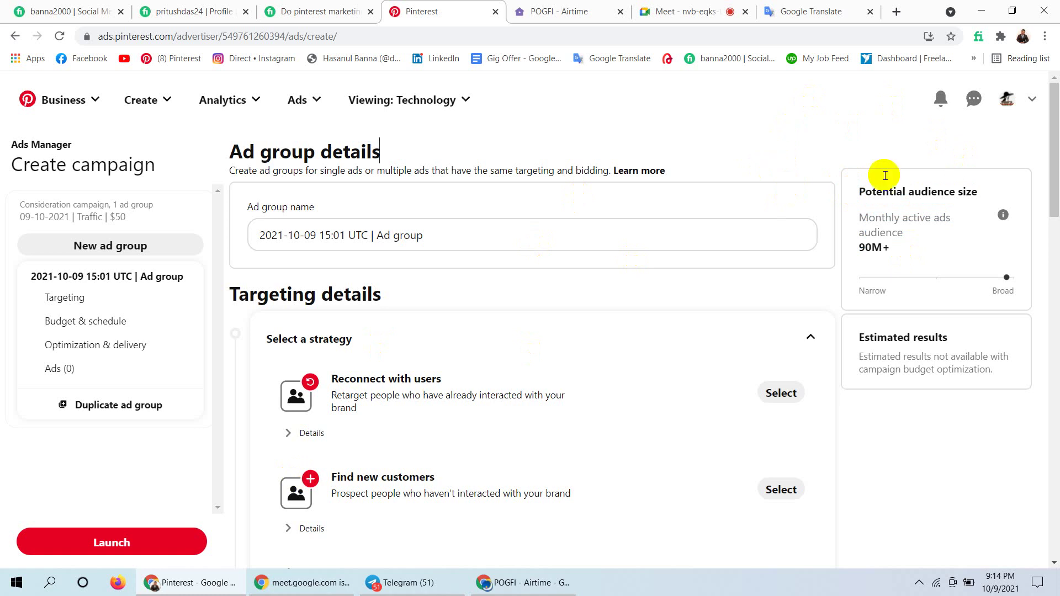
drag(895, 246, 859, 247)
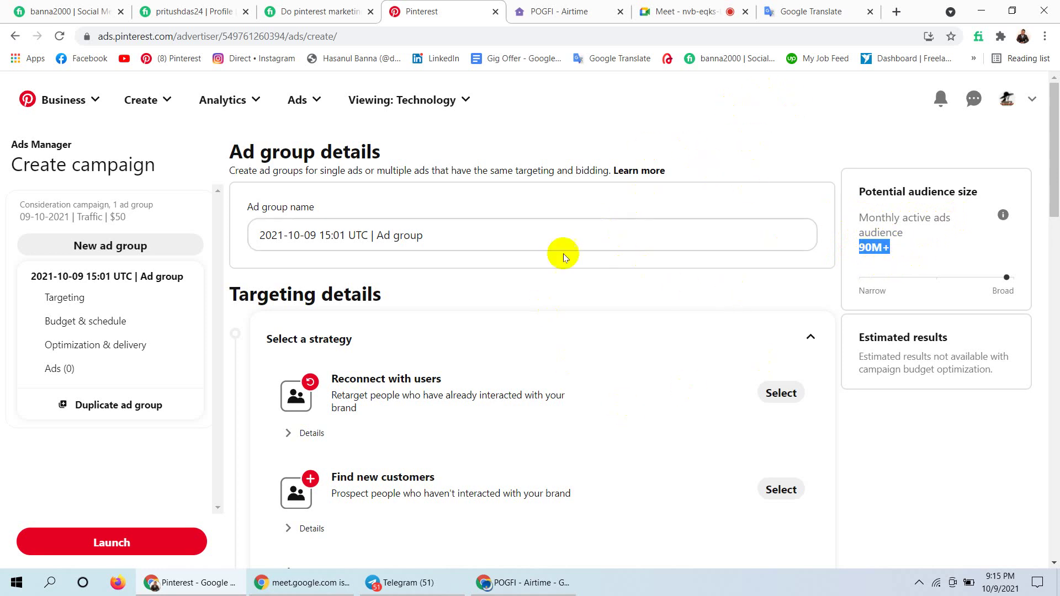
click(811, 157)
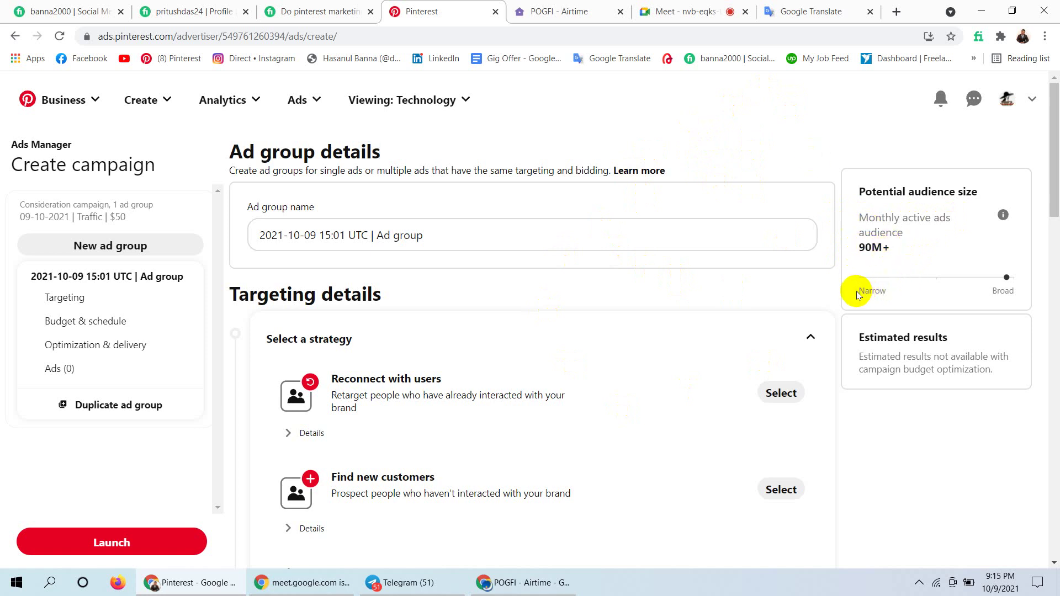
drag(857, 290, 893, 292)
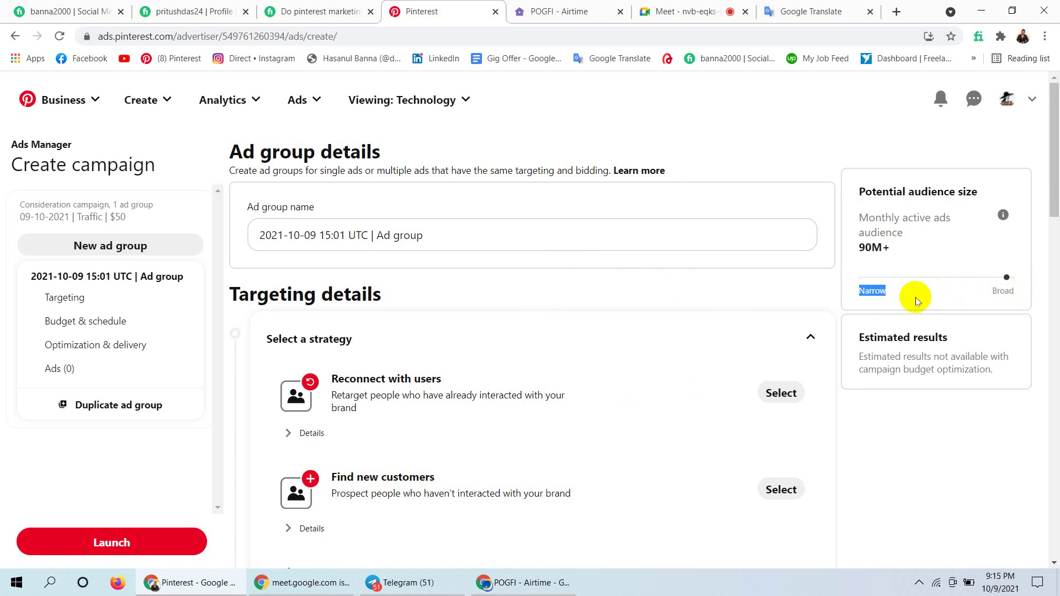
click(872, 291)
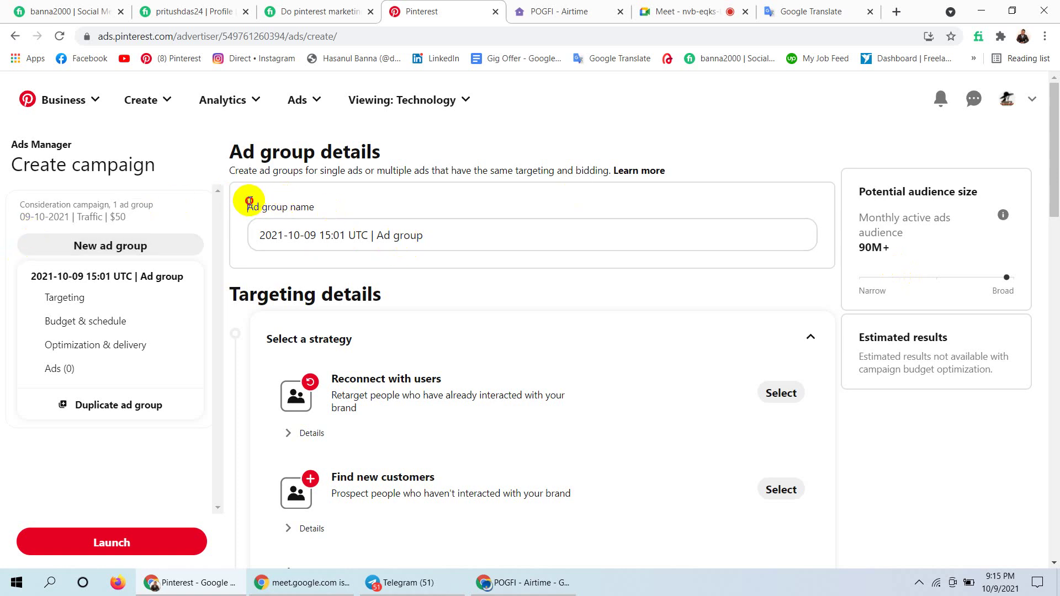
drag(250, 203, 313, 200)
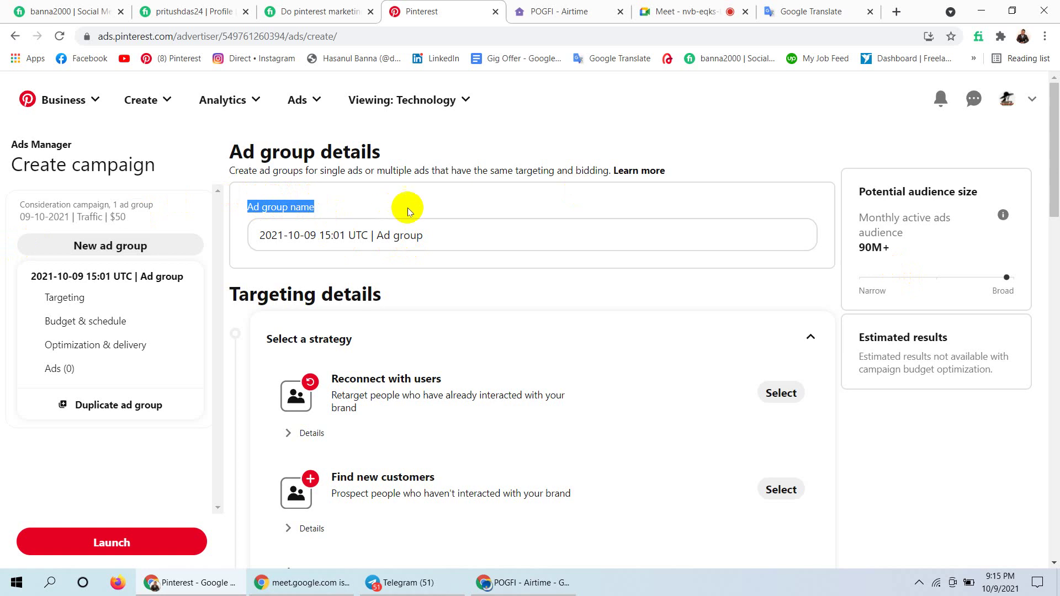
click(439, 233)
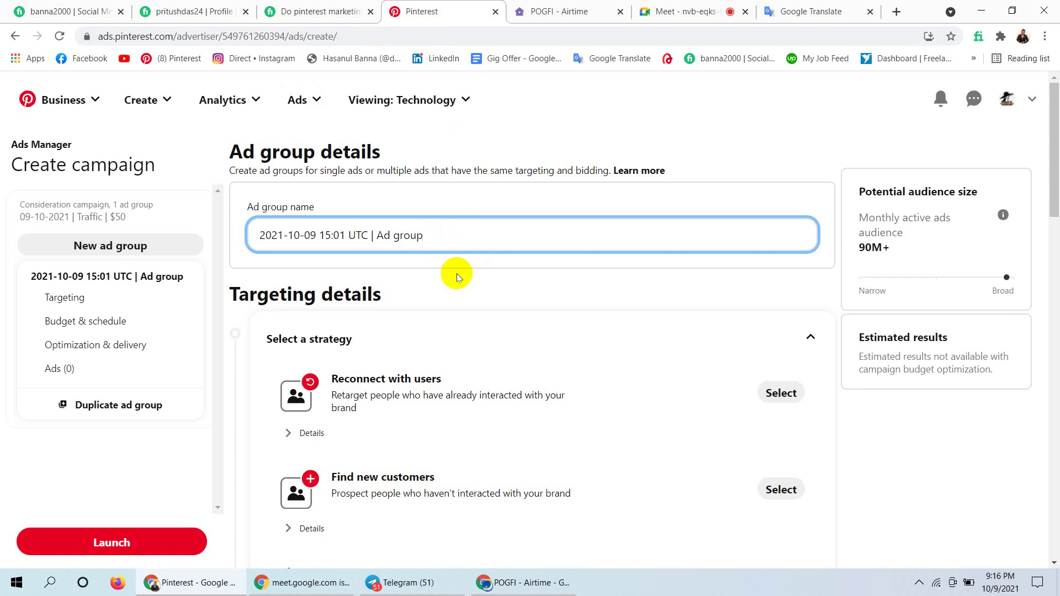
drag(225, 283, 387, 305)
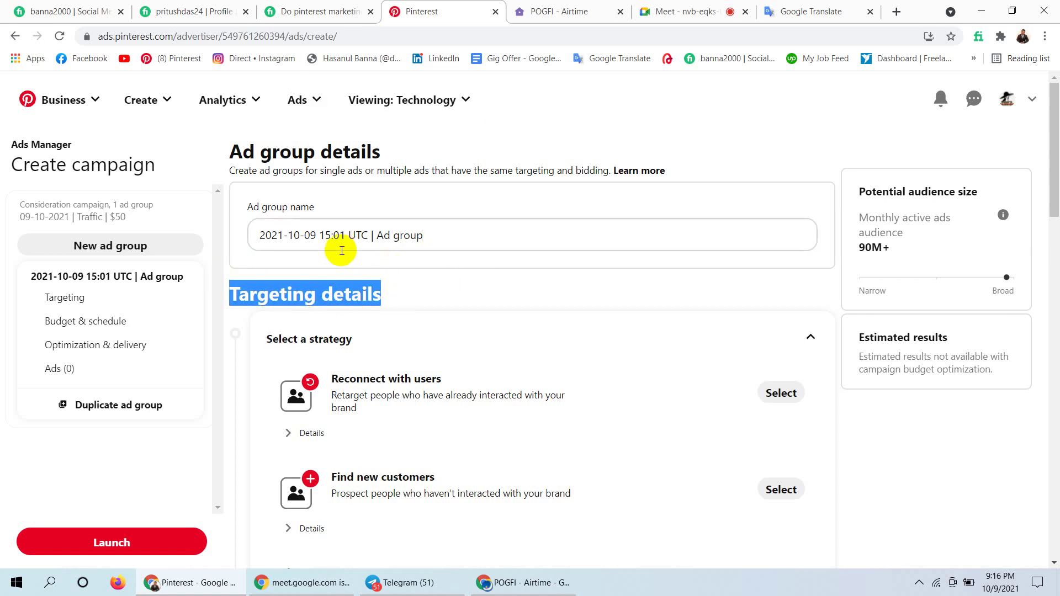
click(430, 232)
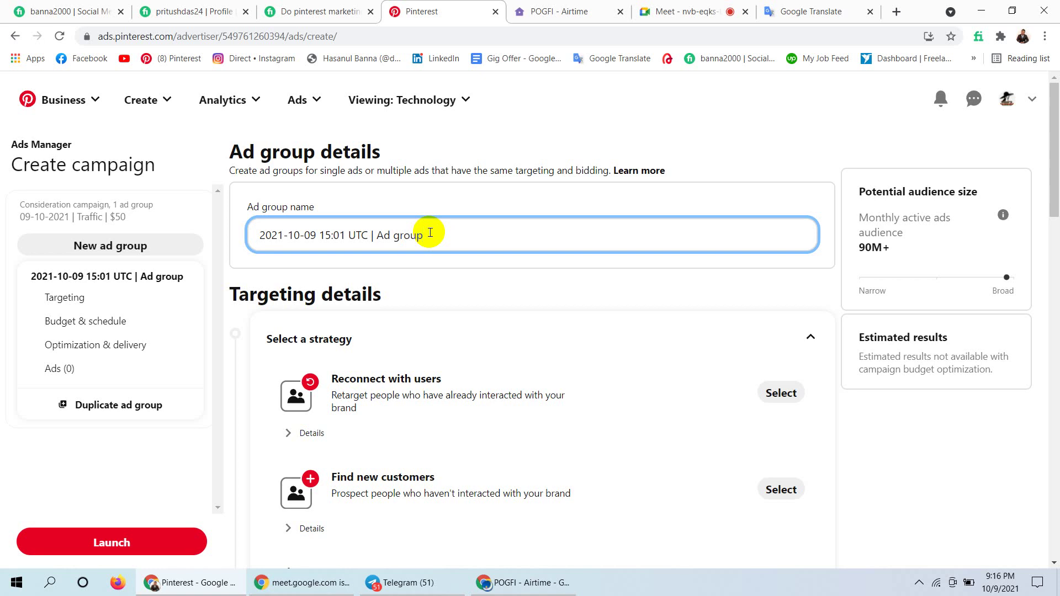
drag(411, 289, 268, 277)
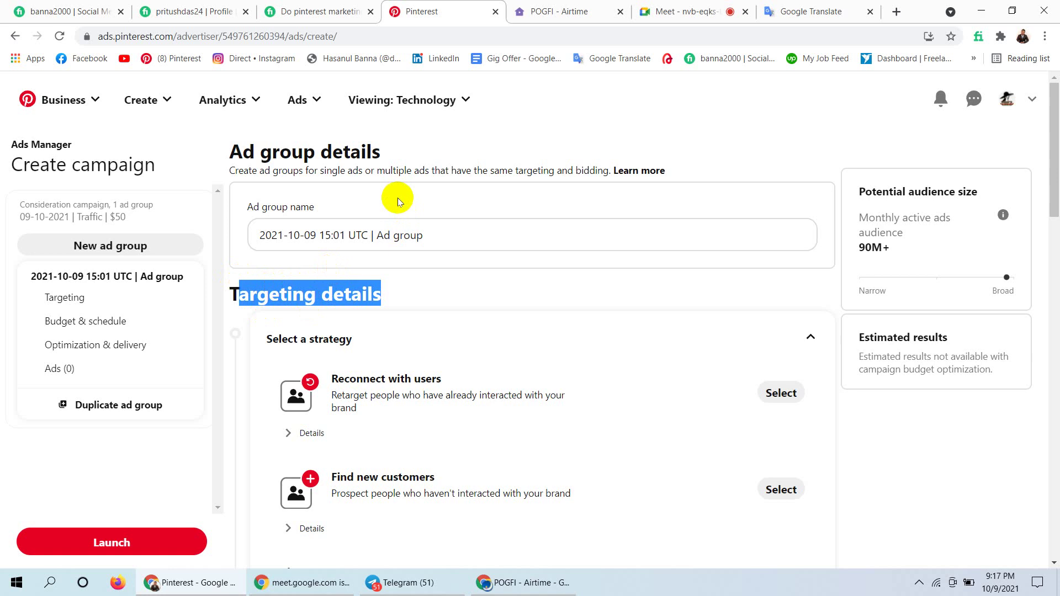
click(480, 236)
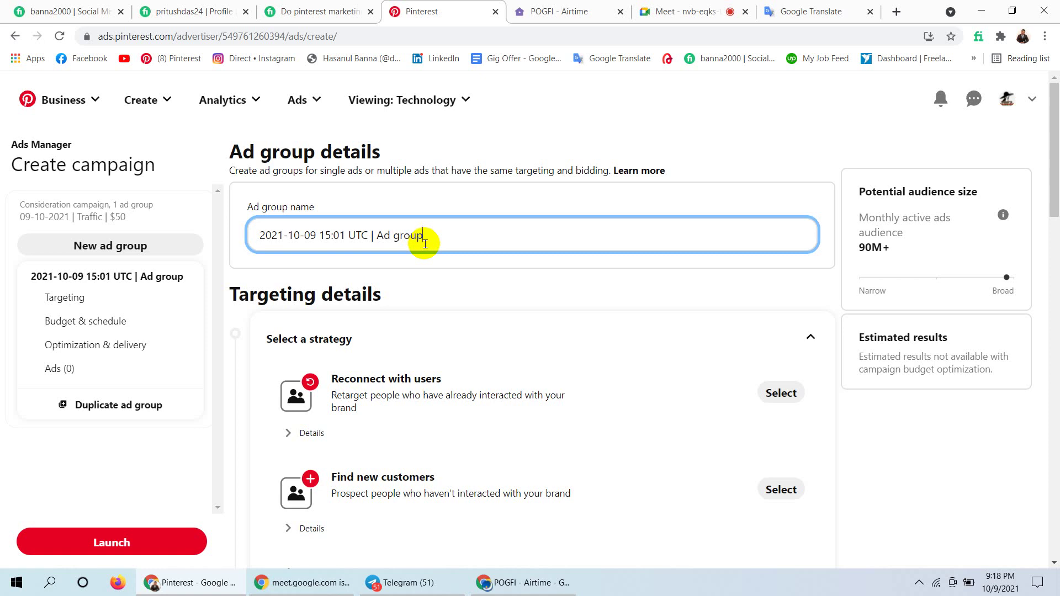
Replace the default ad group name with 'Fashion| Traffic Ads | Ad group 1', correcting the typo.
key(BackSpace)
key(BackSpace)
key(BackSpace)
key(BackSpace)
key(BackSpace)
key(BackSpace)
key(BackSpace)
key(BackSpace)
key(BackSpace)
key(BackSpace)
key(BackSpace)
key(BackSpace)
key(BackSpace)
key(BackSpace)
key(BackSpace)
key(BackSpace)
key(BackSpace)
key(BackSpace)
key(BackSpace)
key(BackSpace)
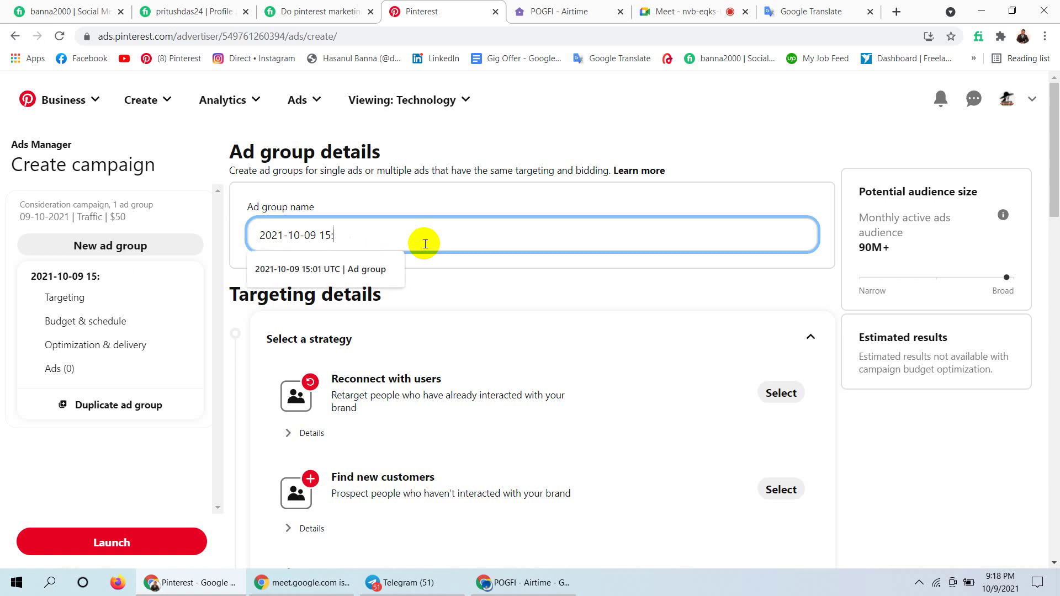
key(Escape)
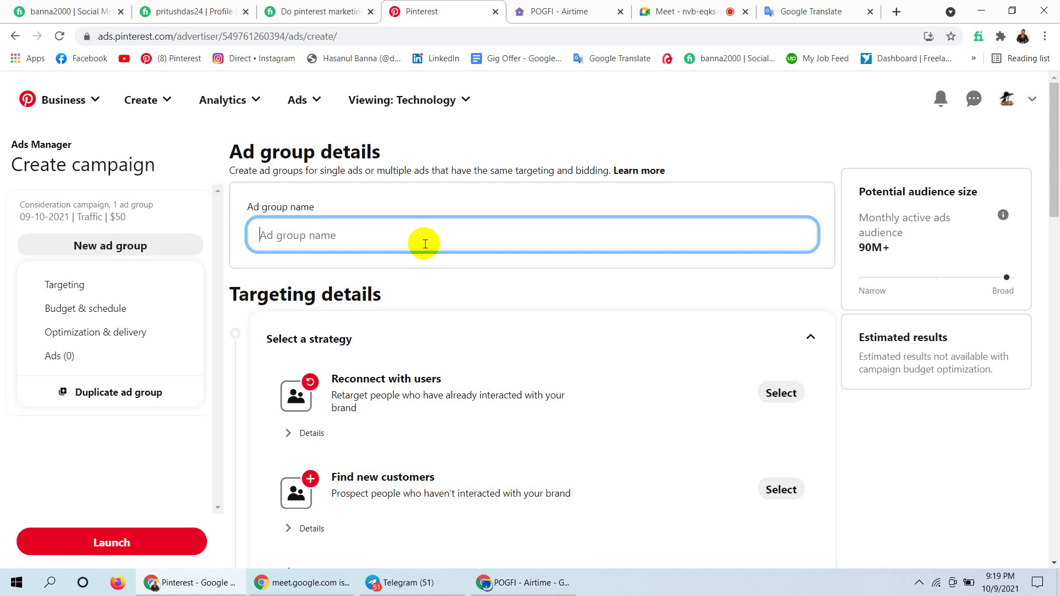
text(Fas)
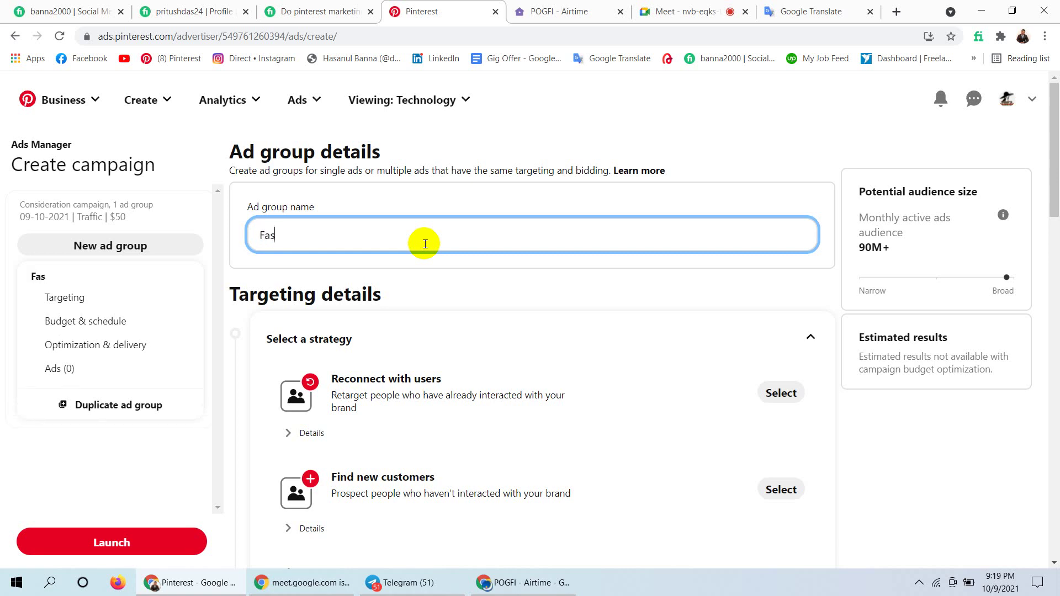
text(hion| Traffic)
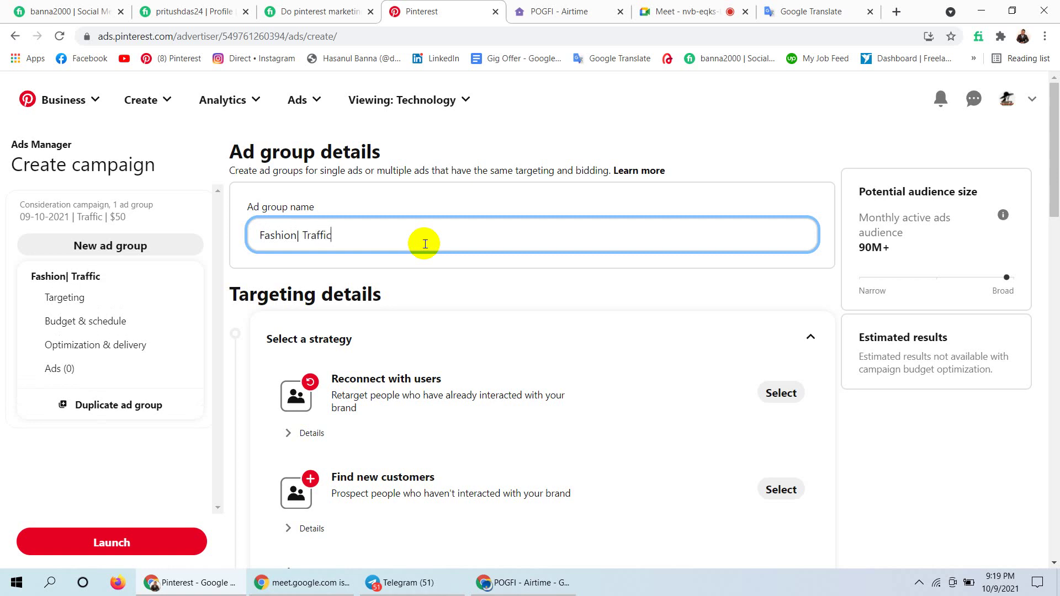
text(s | Ad Pgroup)
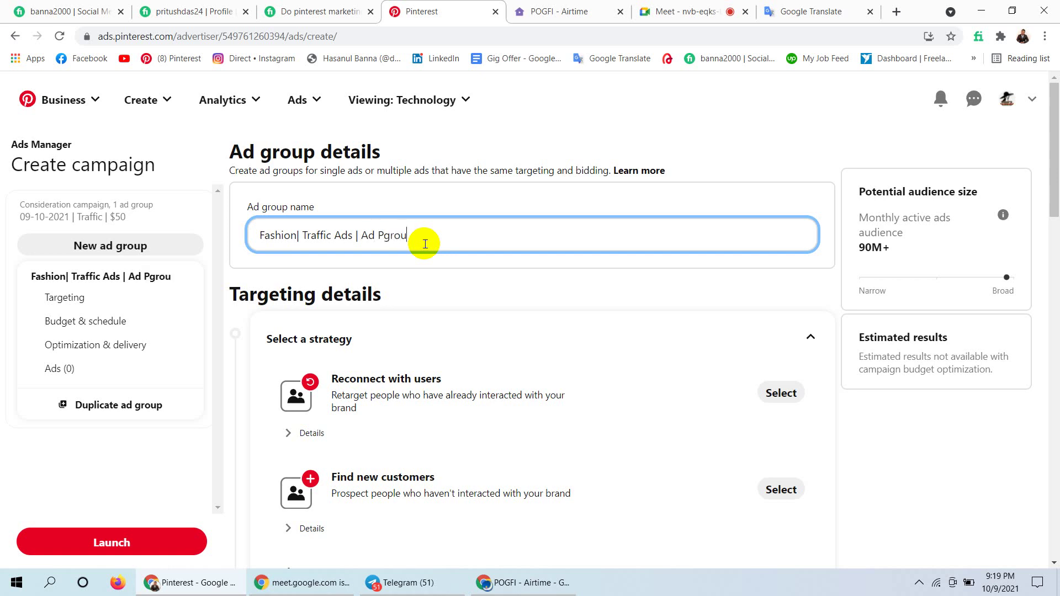
key(BackSpace)
key(BackSpace)
key(BackSpace)
key(BackSpace)
key(BackSpace)
text(ro)
text(ups)
text( 1)
click(381, 235)
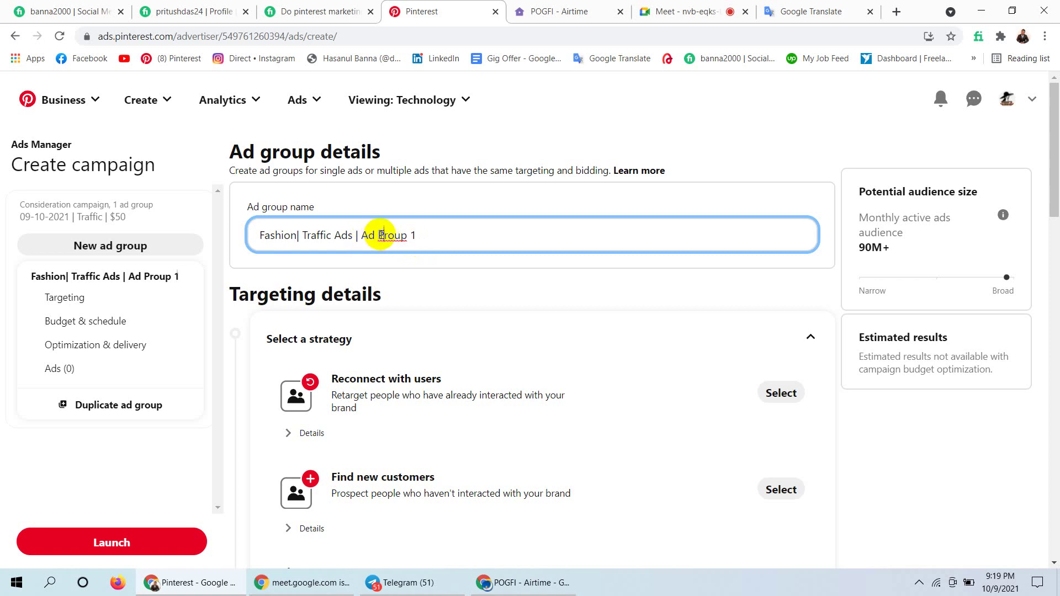
key(BackSpace)
text(g)
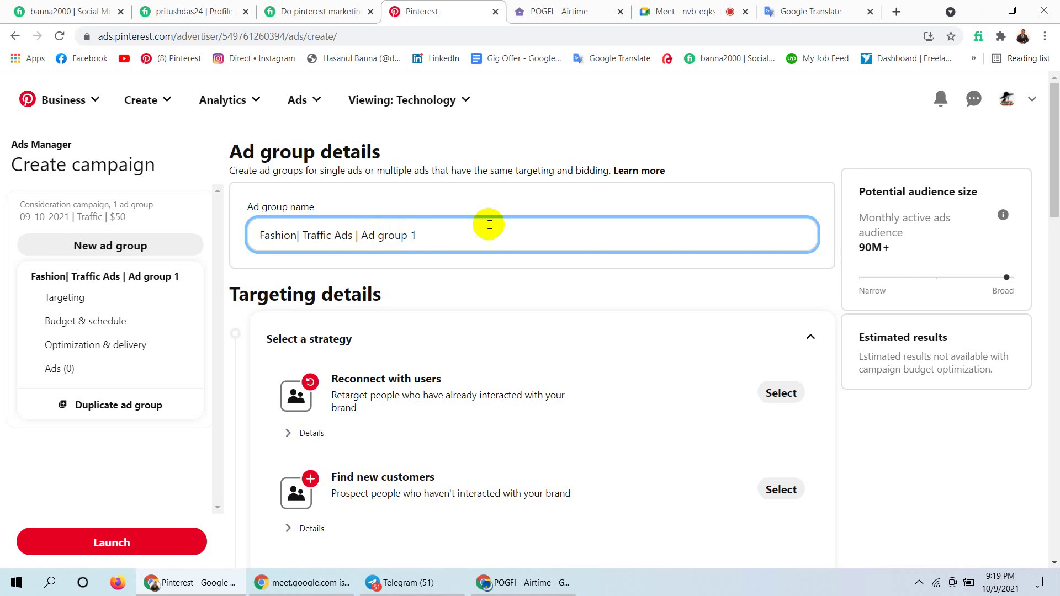
click(475, 232)
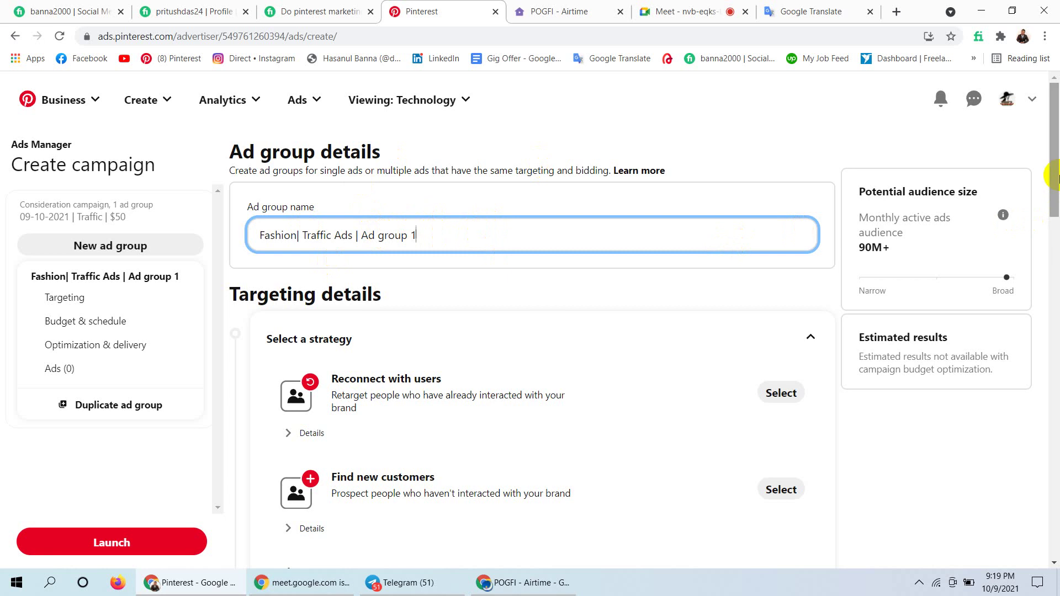
scroll(1054, 183, down, 1)
drag(1055, 184, 1055, 203)
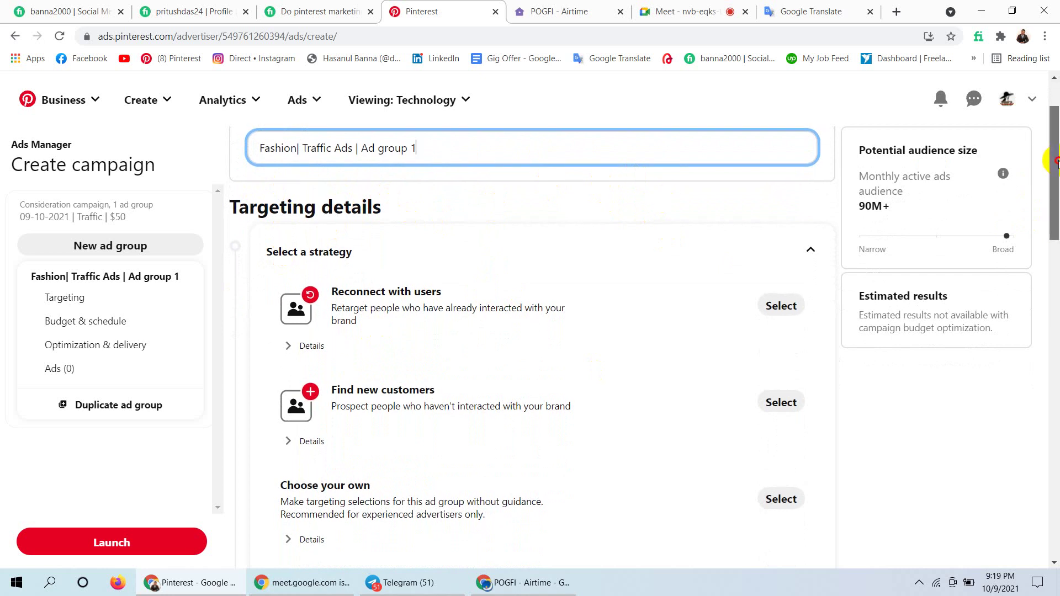
scroll(1055, 174, down, 1)
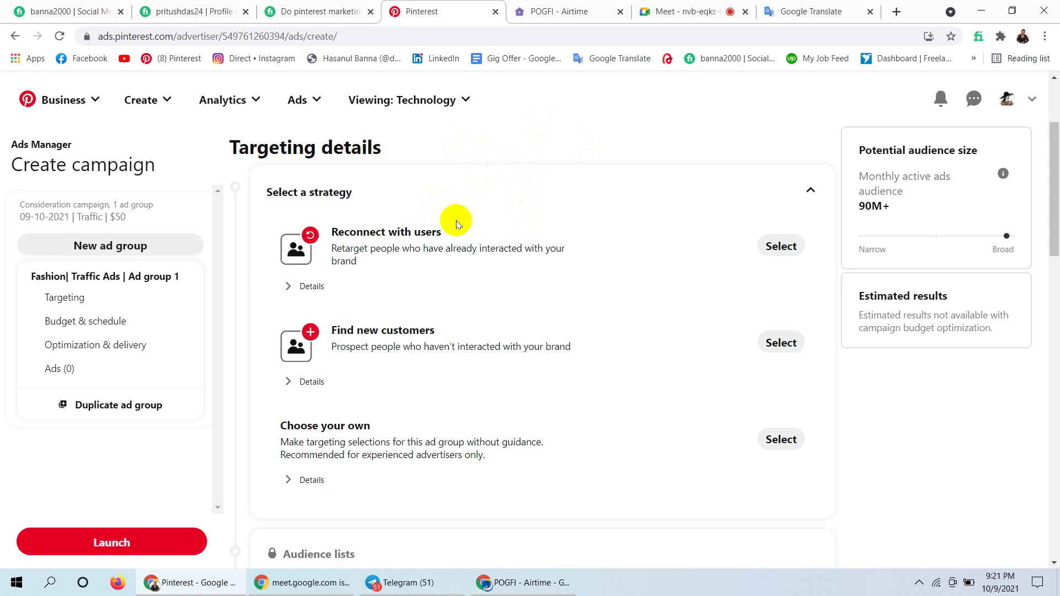
click(423, 247)
drag(423, 247, 522, 243)
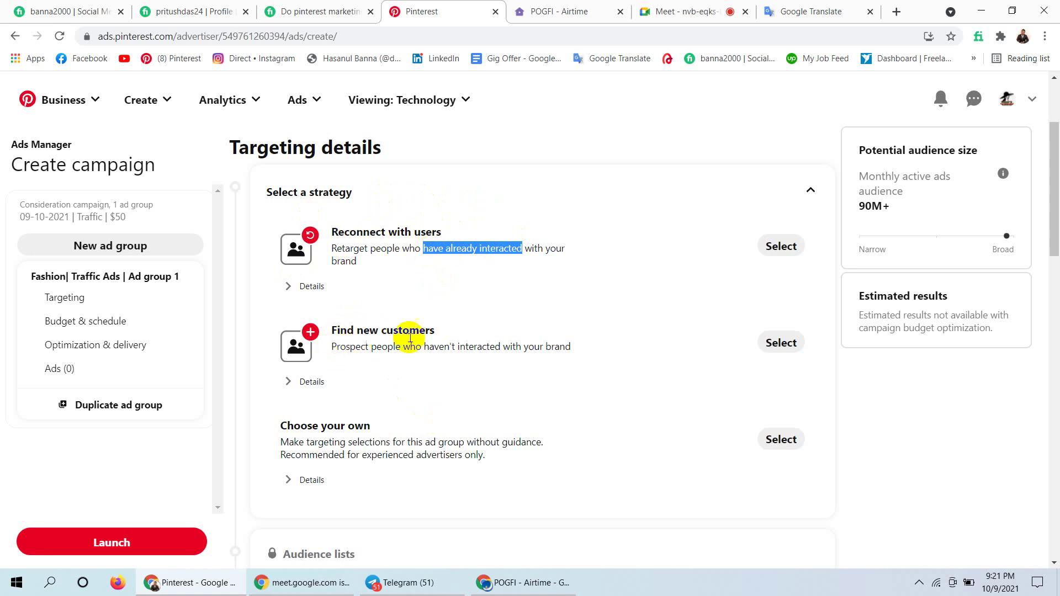
Choose Find new customers and confirm the targeting strategy shows Selected.
click(775, 342)
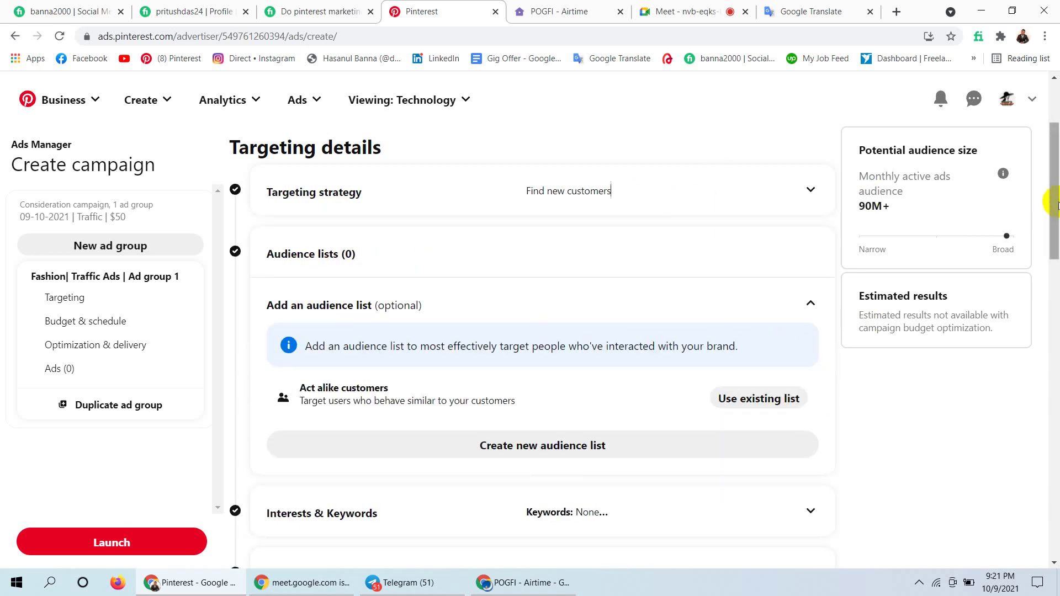
scroll(1056, 208, down, 1)
scroll(398, 210, up, 2)
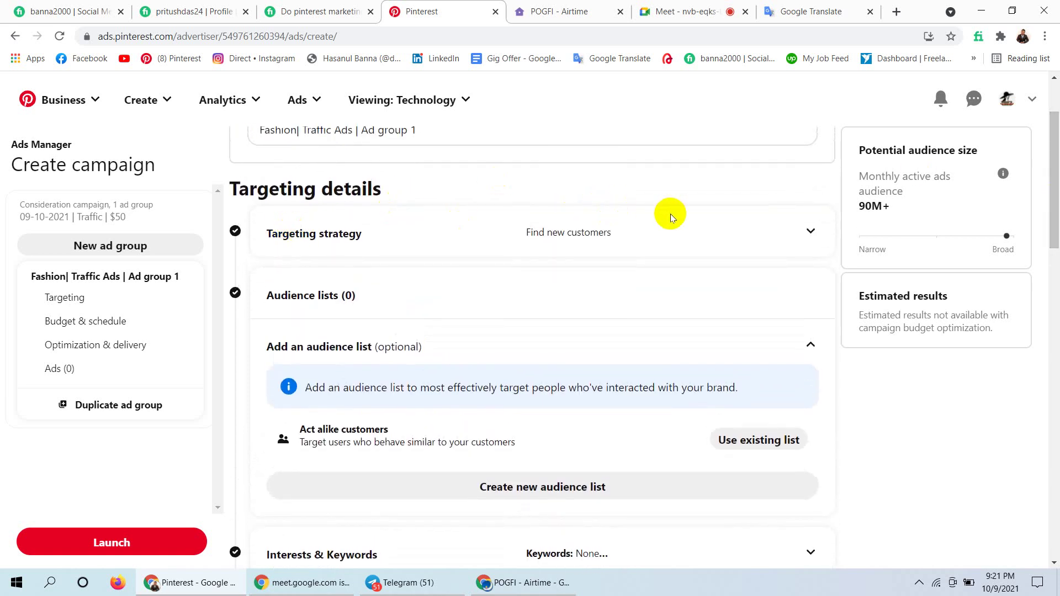
scroll(670, 215, down, 8)
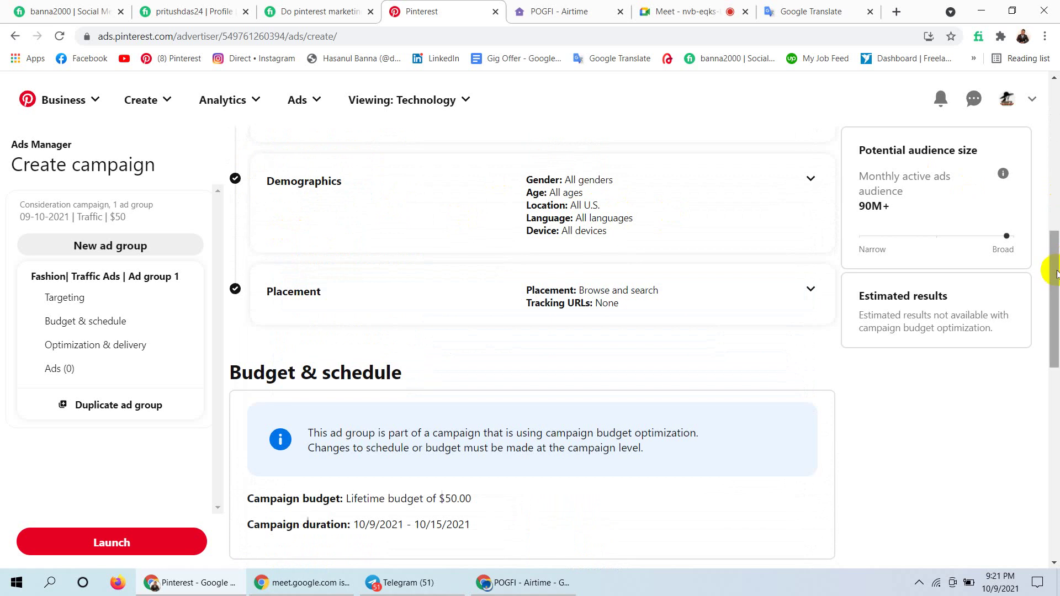
drag(1049, 267, 1047, 155)
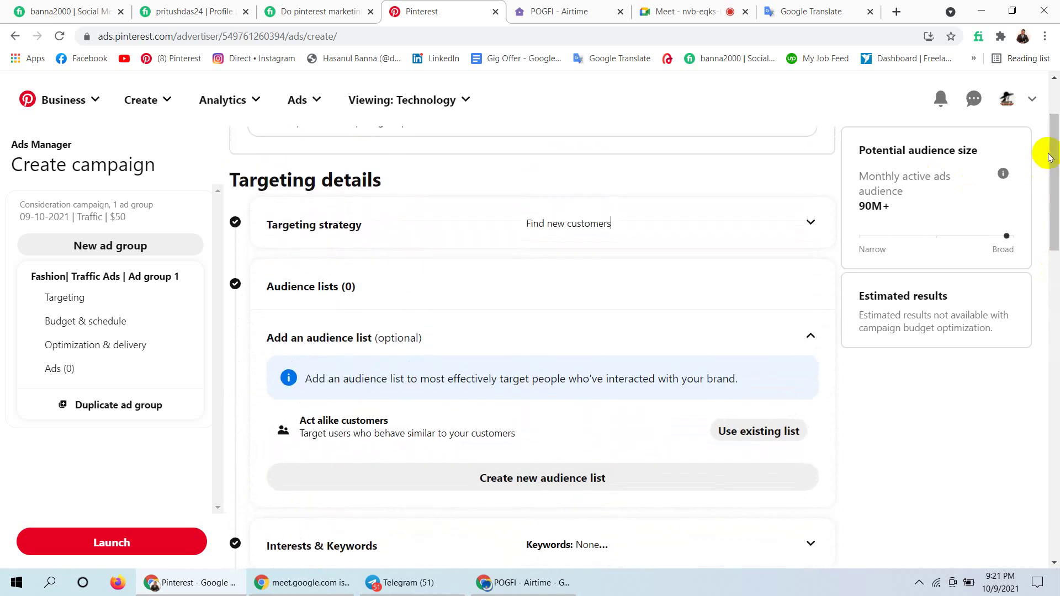
click(809, 223)
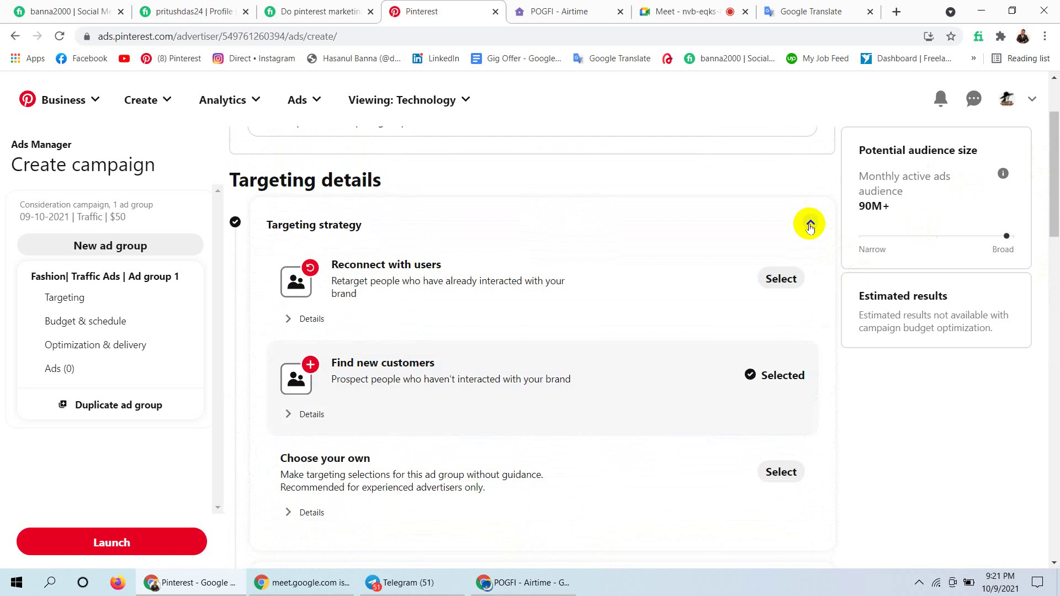
click(809, 224)
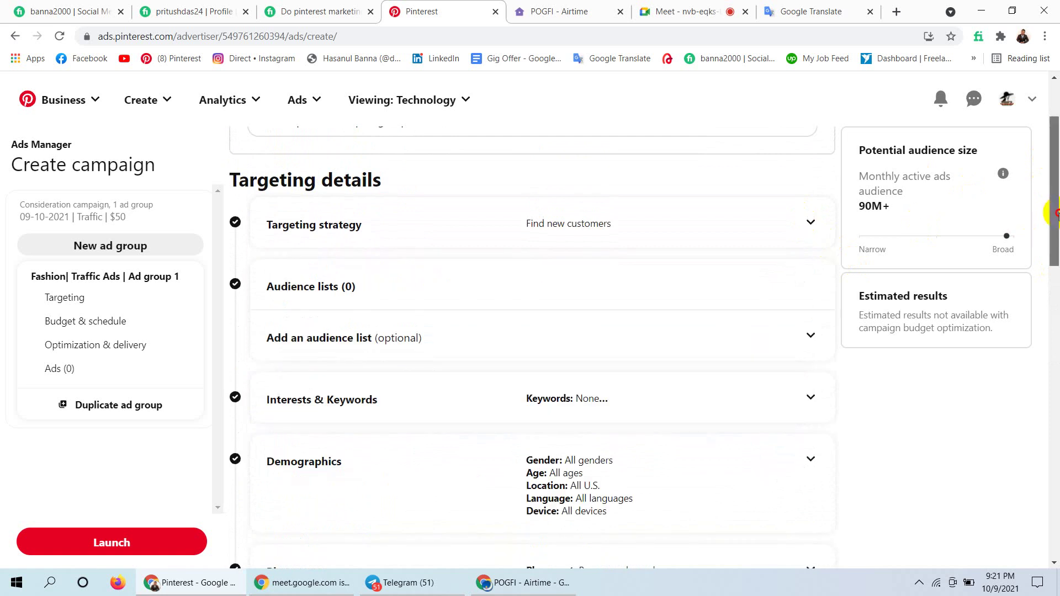
Highlight the Audience lists heading and expand the Audience lists section again.
drag(1051, 212, 1051, 241)
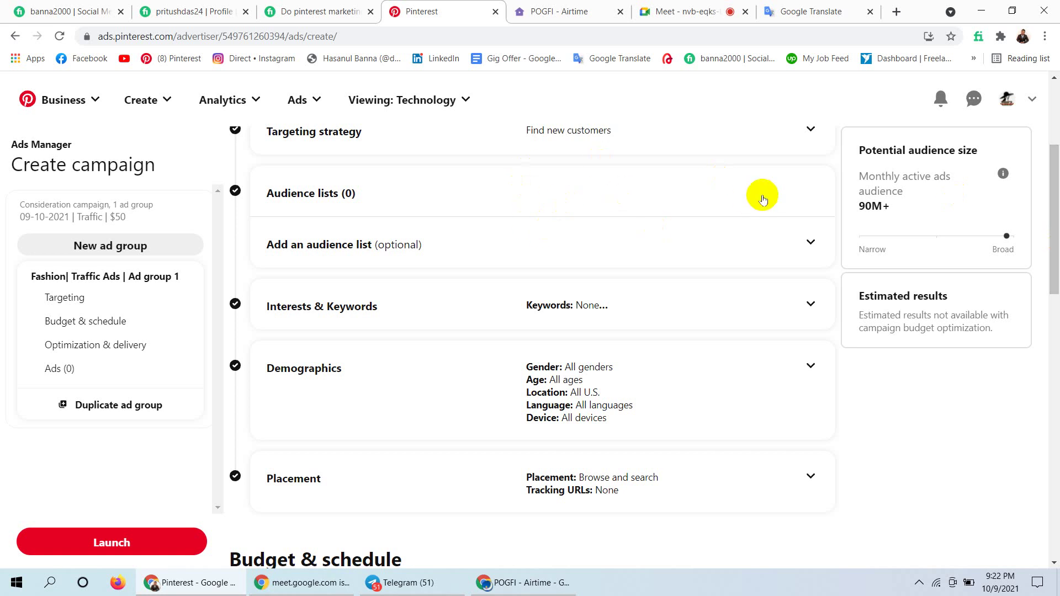
drag(1056, 227, 1055, 231)
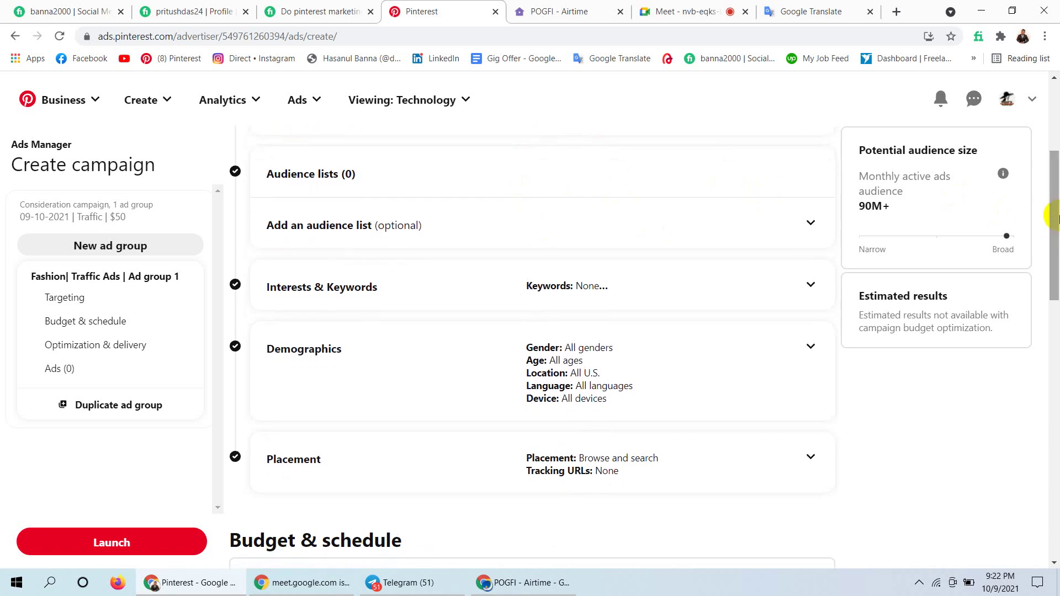
drag(1056, 230, 1050, 182)
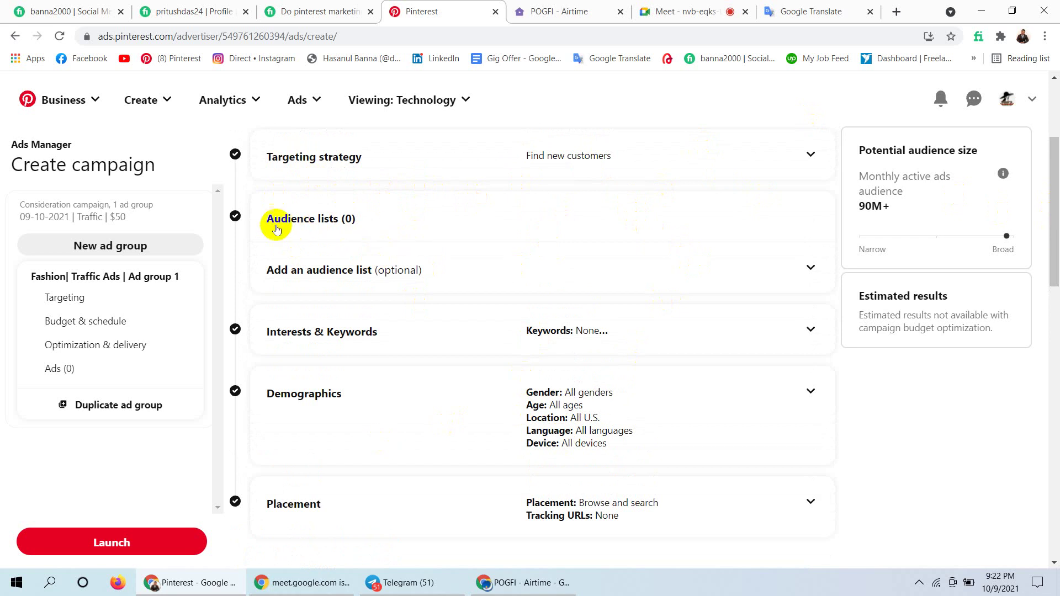
drag(265, 218, 365, 218)
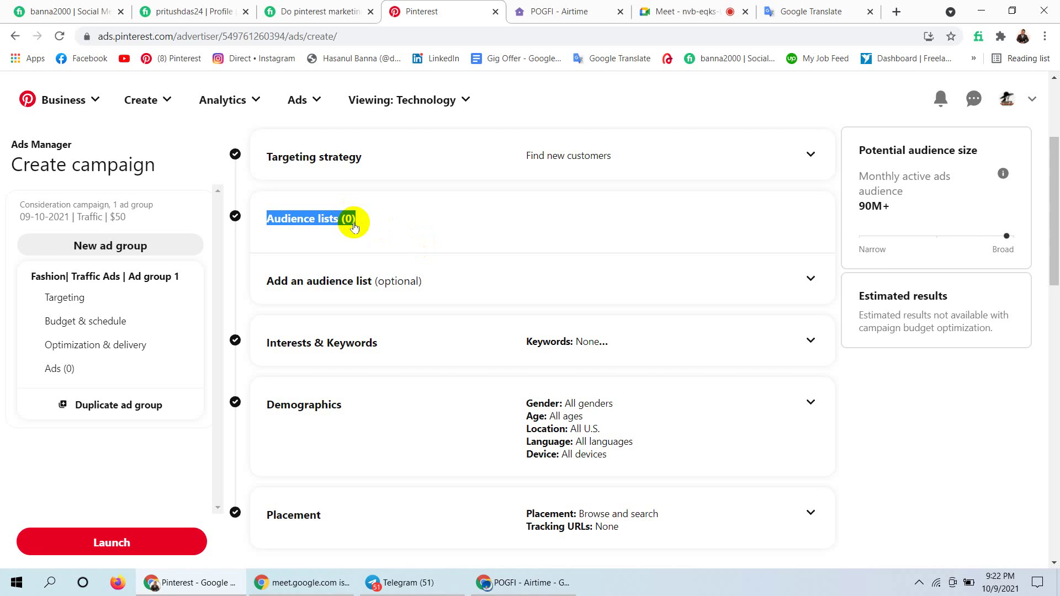
click(396, 220)
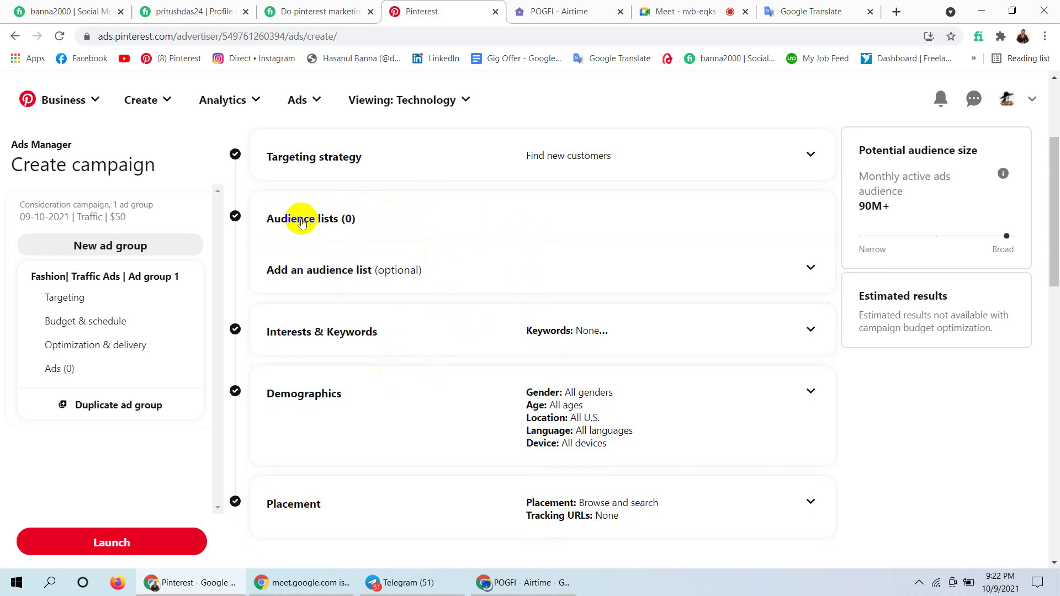
click(376, 216)
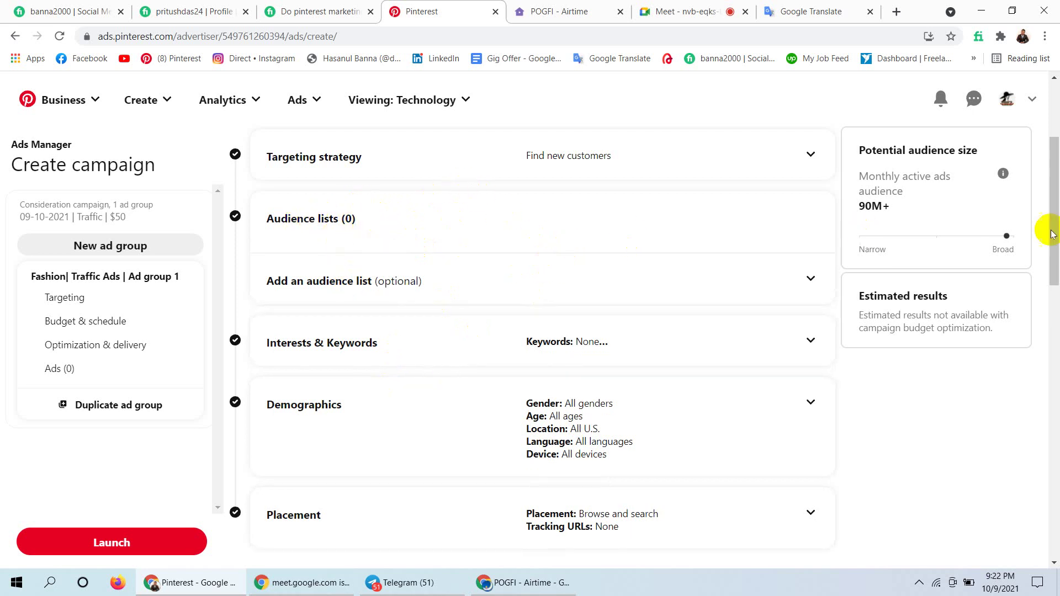
scroll(1055, 235, down, 2)
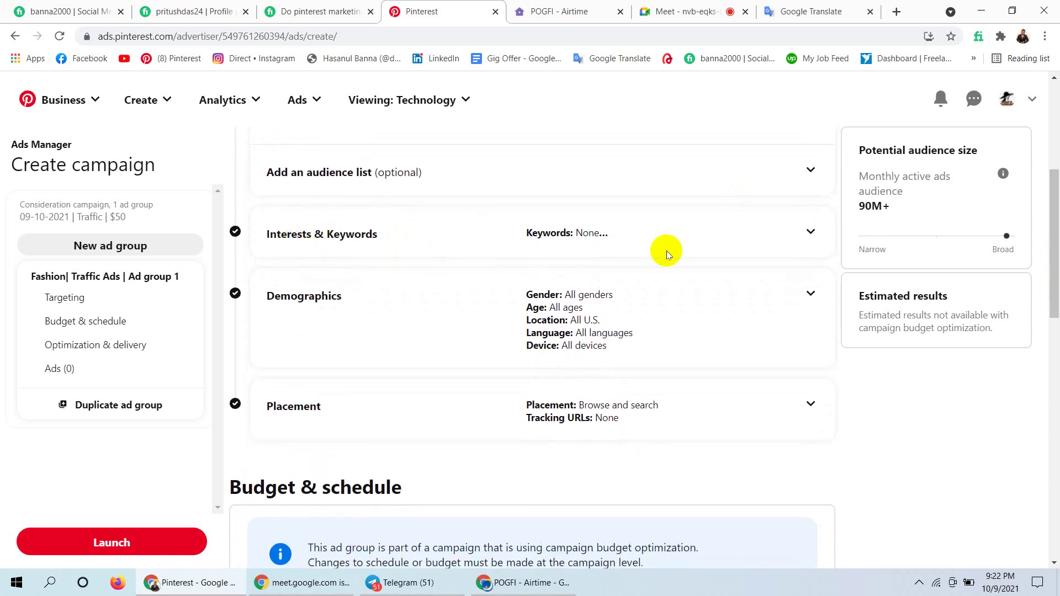
Expand Interests & Keywords, highlighting 'Fashion' in the name and the 90M+ audience estimate.
click(811, 231)
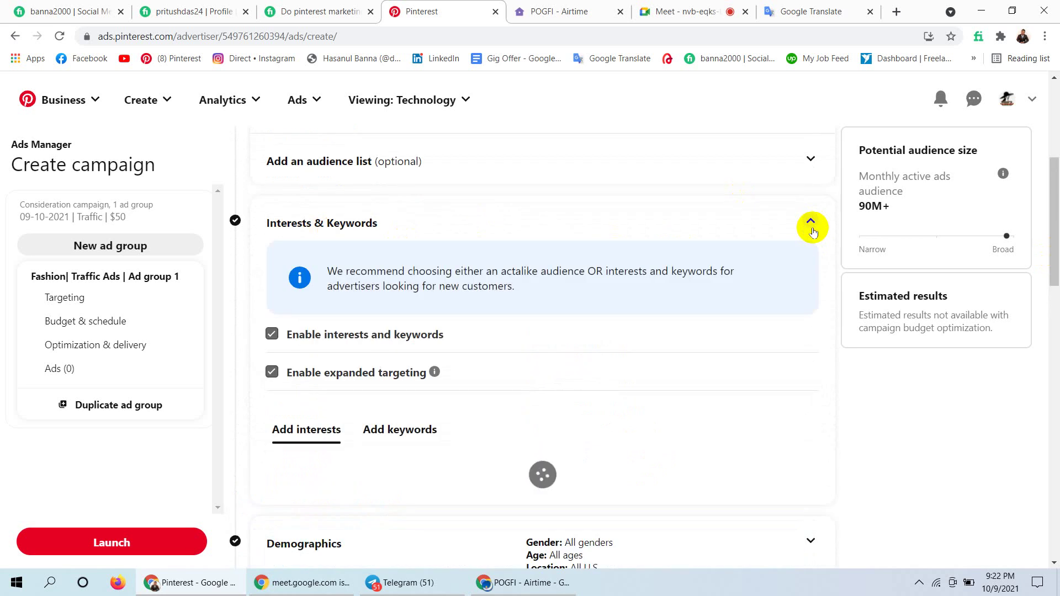
drag(1055, 221, 1050, 273)
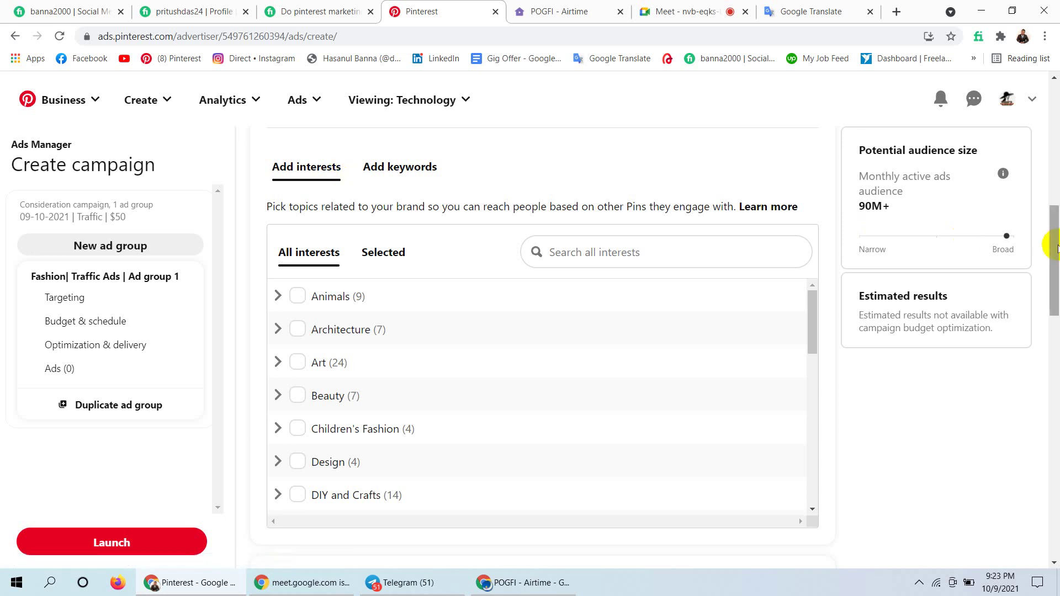
drag(1052, 237, 1051, 110)
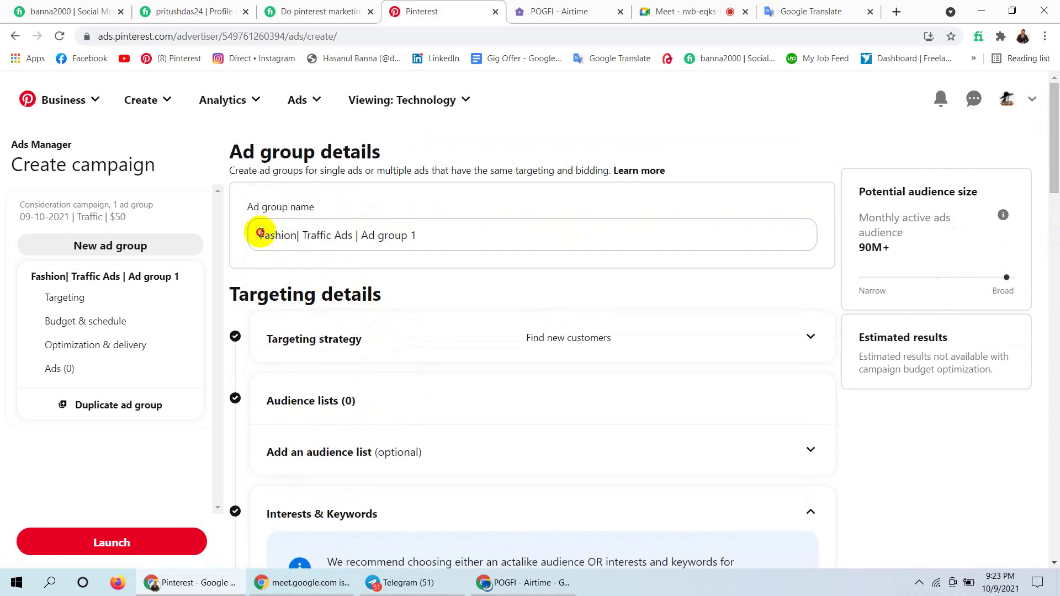
drag(260, 235, 297, 235)
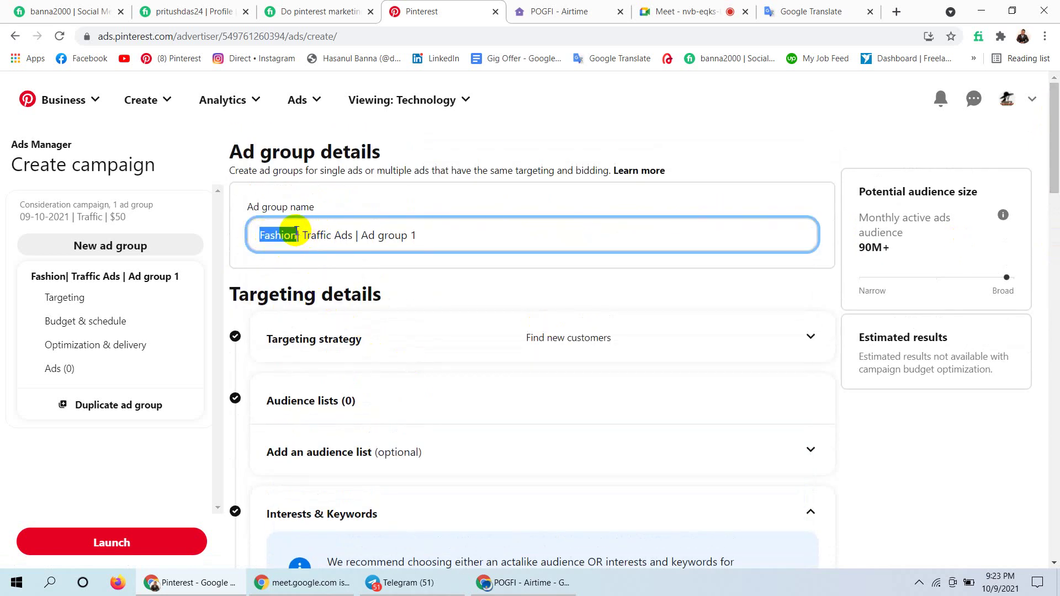
drag(1051, 165, 1037, 298)
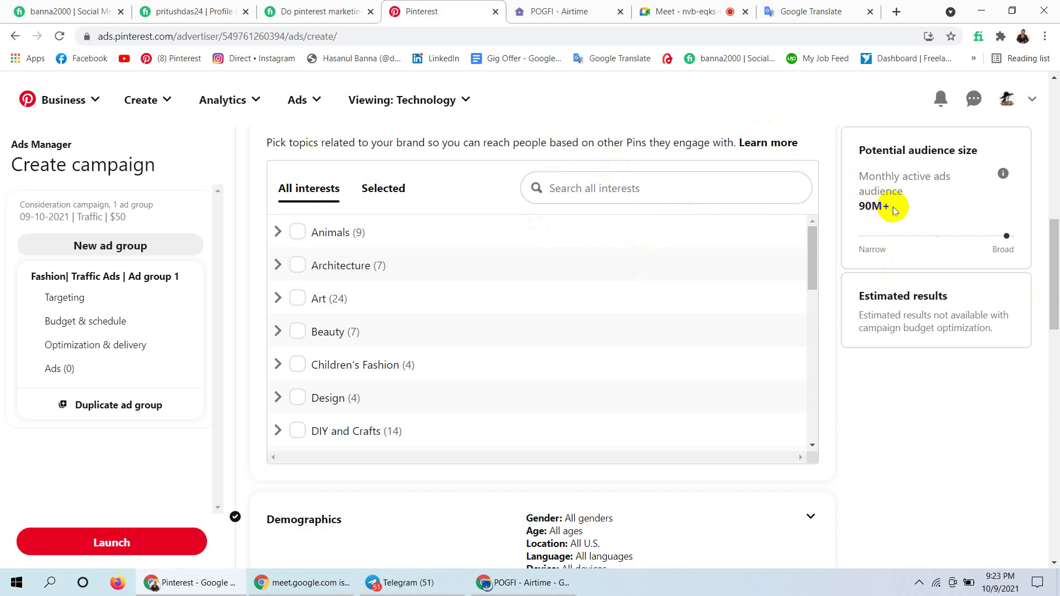
drag(890, 207, 859, 189)
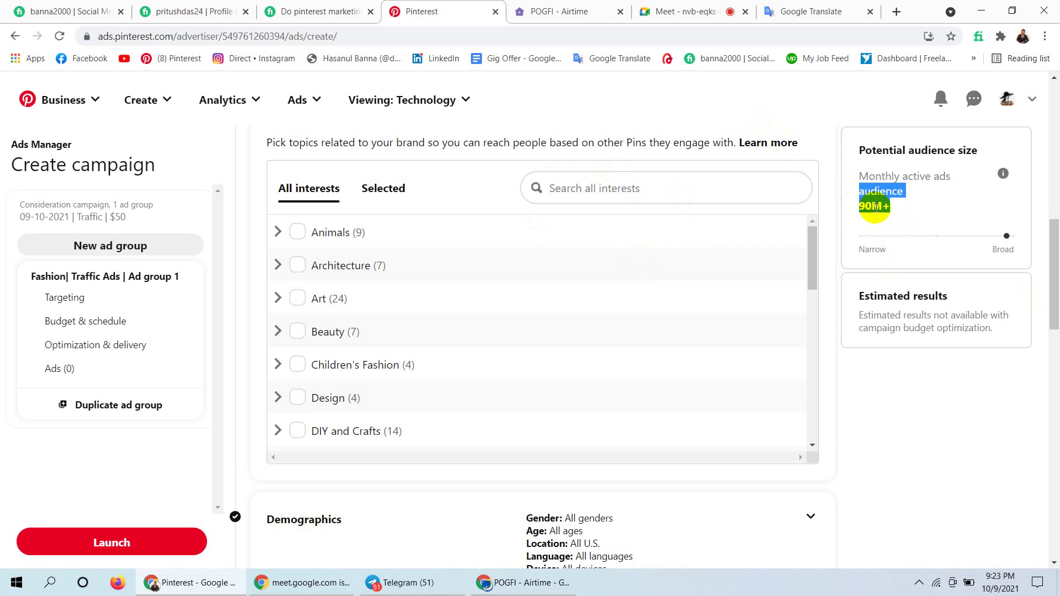
Filter interests by 'fashion' and add Men's Bohemian Style and Vintage Dress.
click(594, 180)
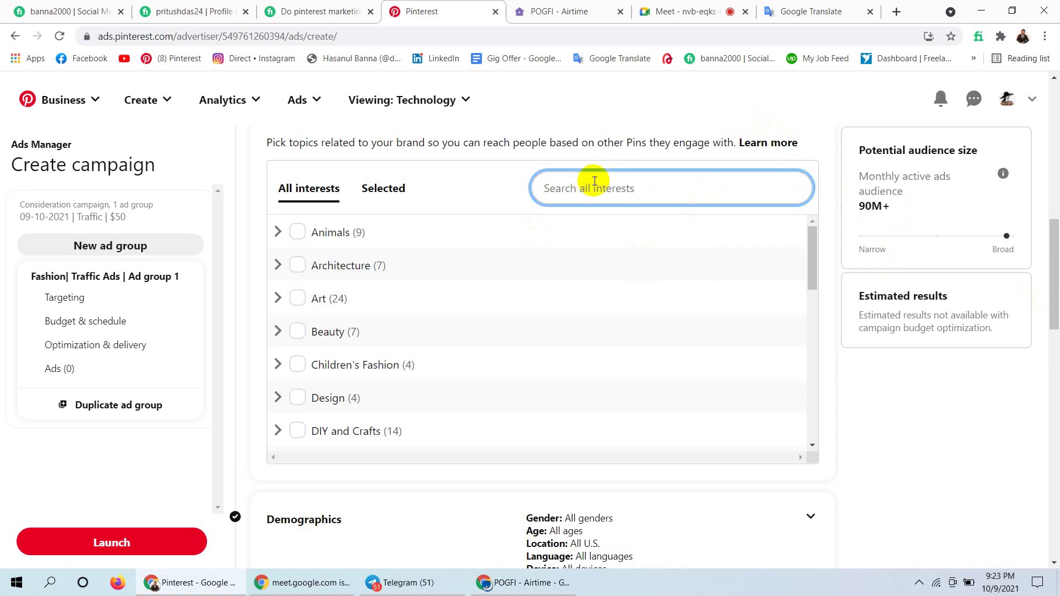
text(fas)
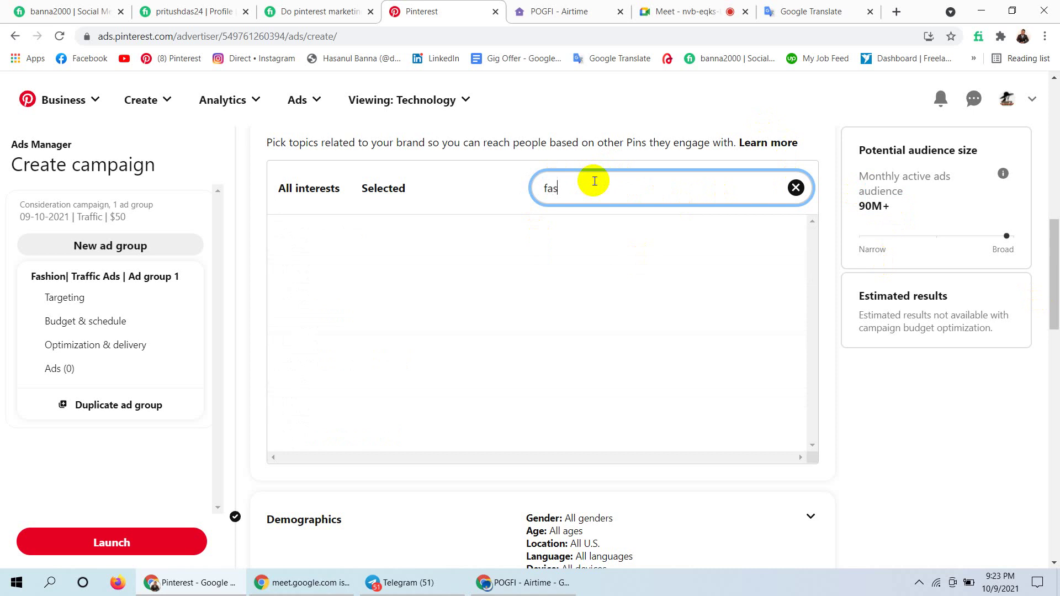
text(hion)
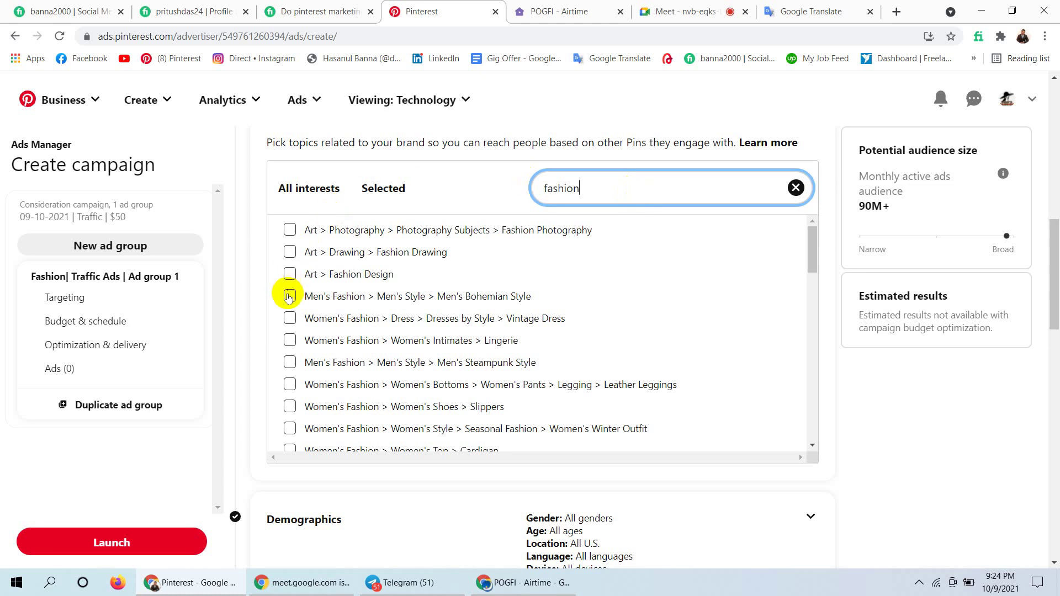
click(288, 298)
click(288, 320)
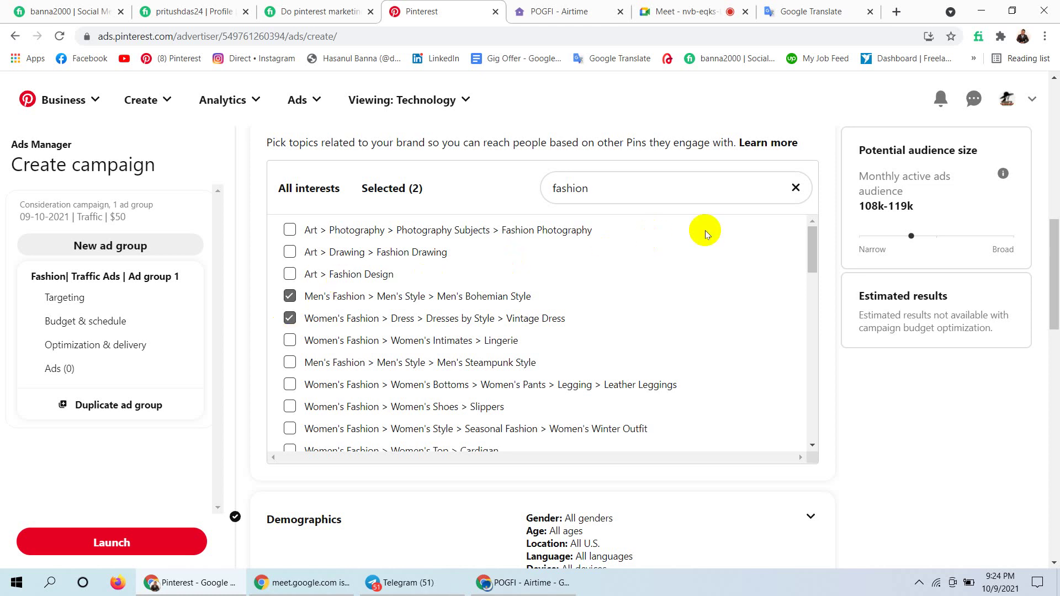
Add the Women's Intimates Lingerie and Men's Steampunk Style interests.
drag(921, 208, 857, 208)
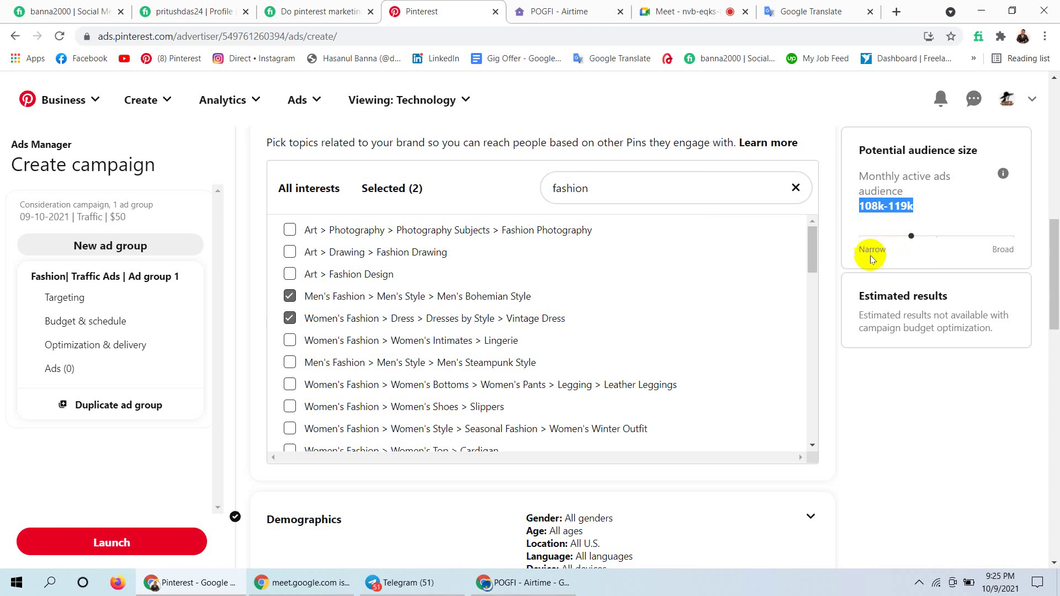
drag(884, 247, 860, 247)
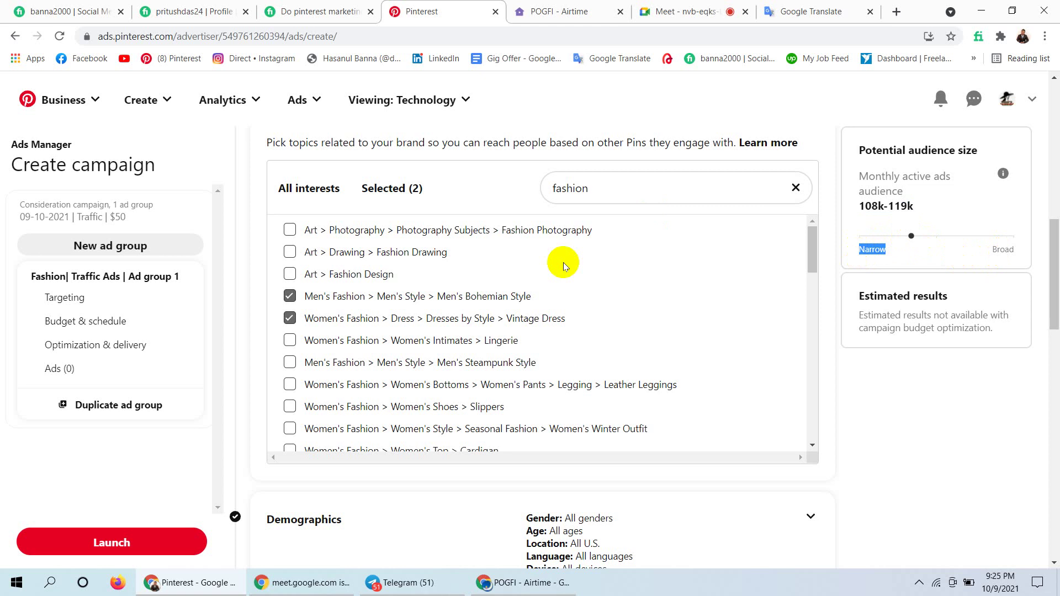
click(289, 341)
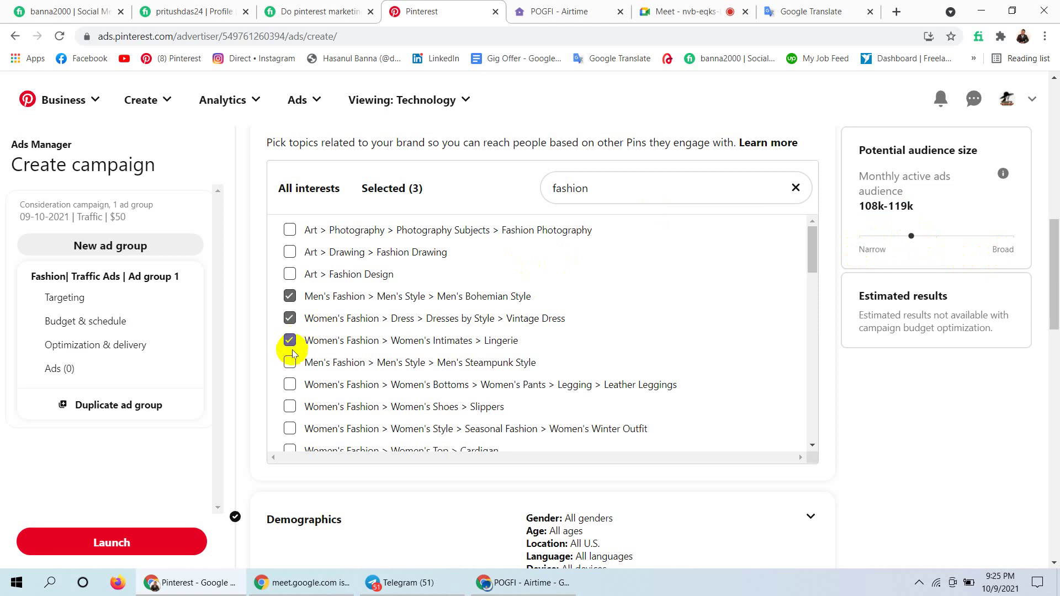
click(290, 363)
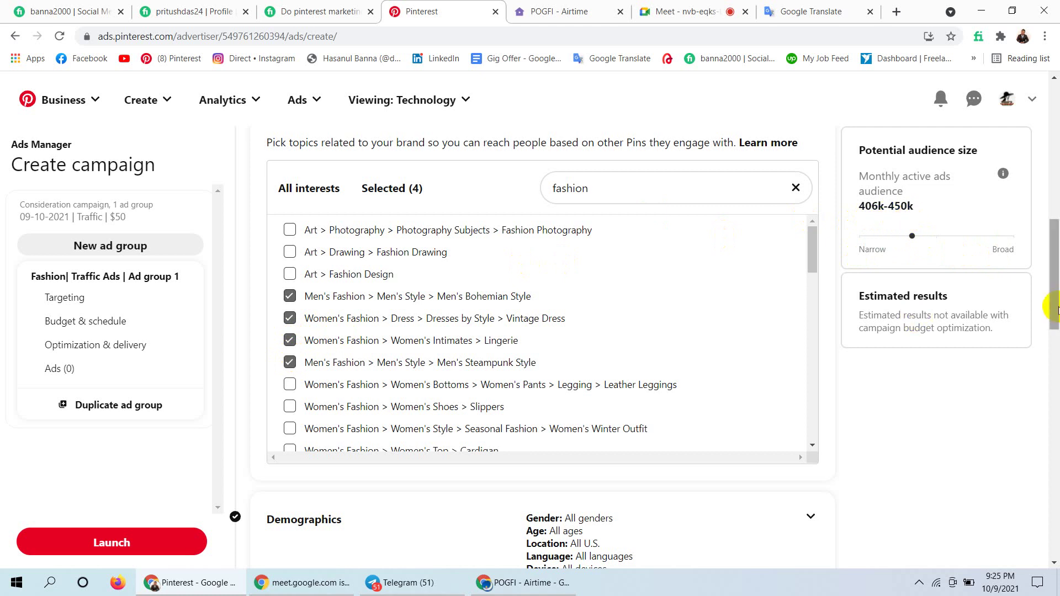
mouse_move(1055, 309)
mouse_down()
mouse_move(1051, 280)
mouse_move(1053, 316)
mouse_move(1054, 290)
mouse_up()
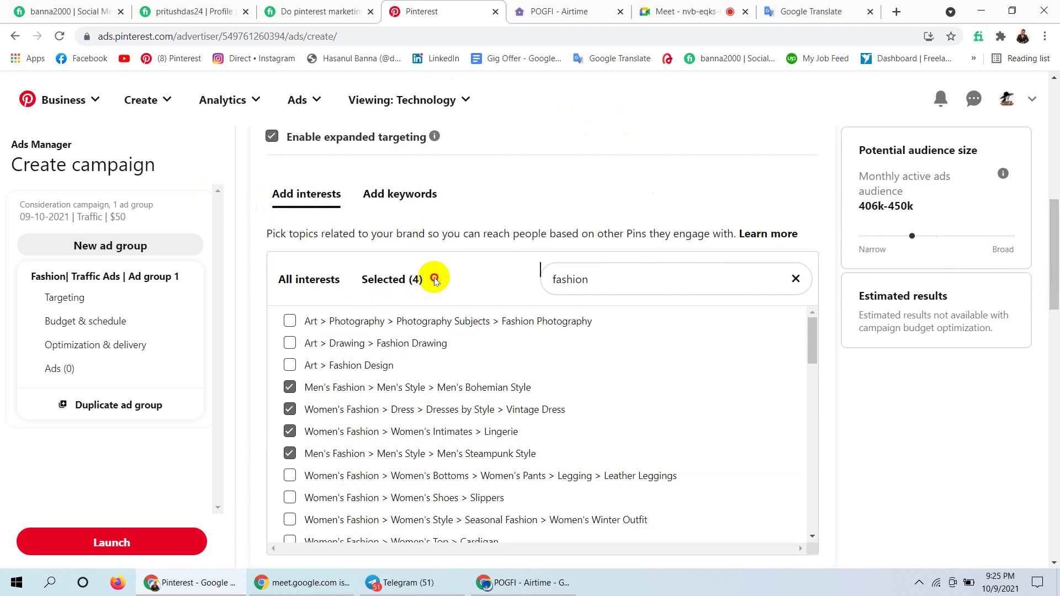
click(363, 278)
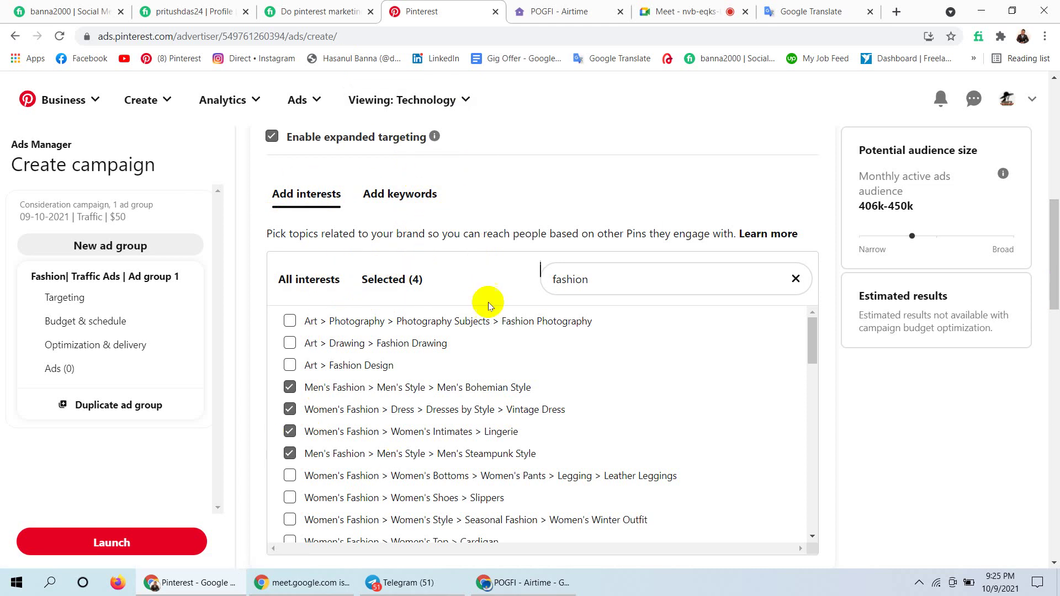
Search related keywords for 'fashion' and add women fashion and style fashion.
click(390, 200)
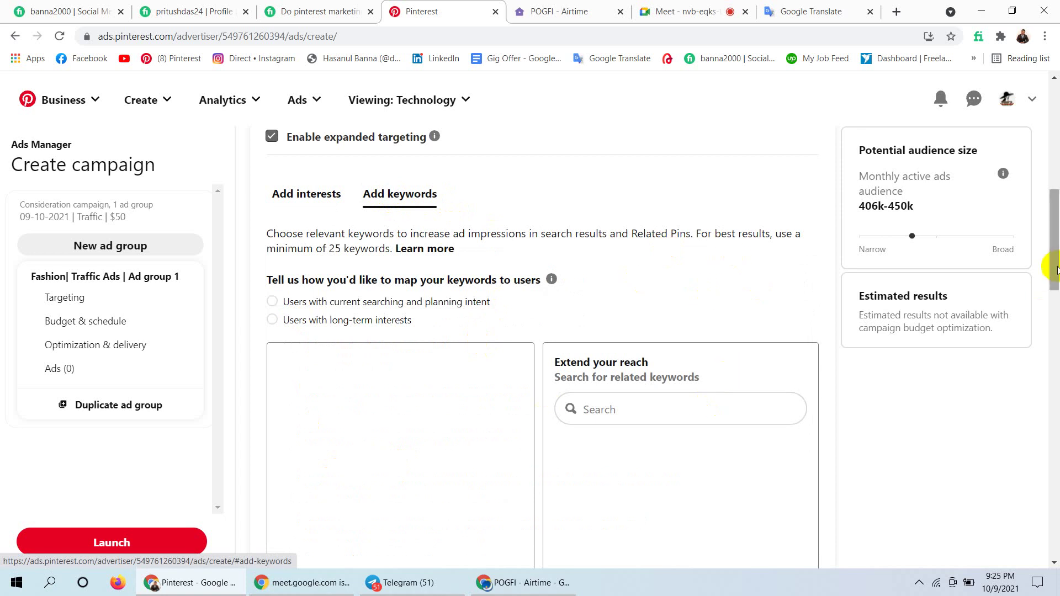
drag(1054, 269, 1051, 315)
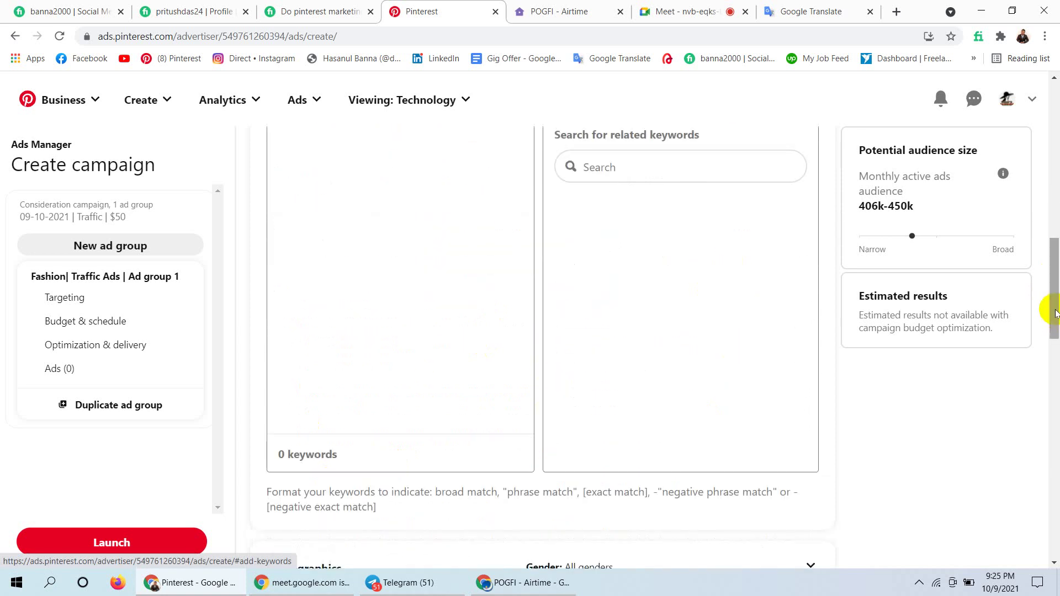
click(647, 154)
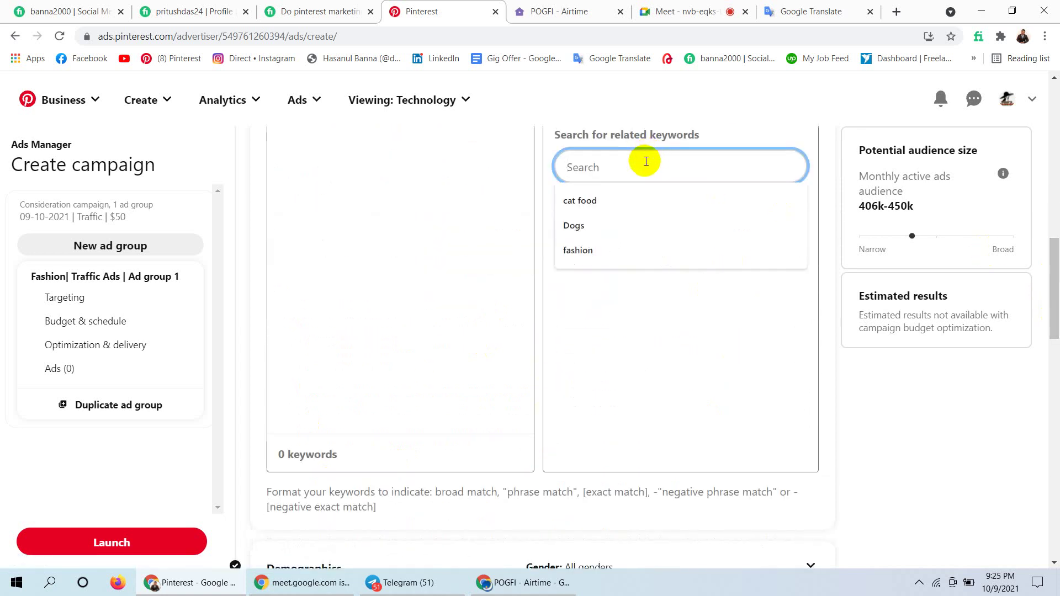
click(578, 250)
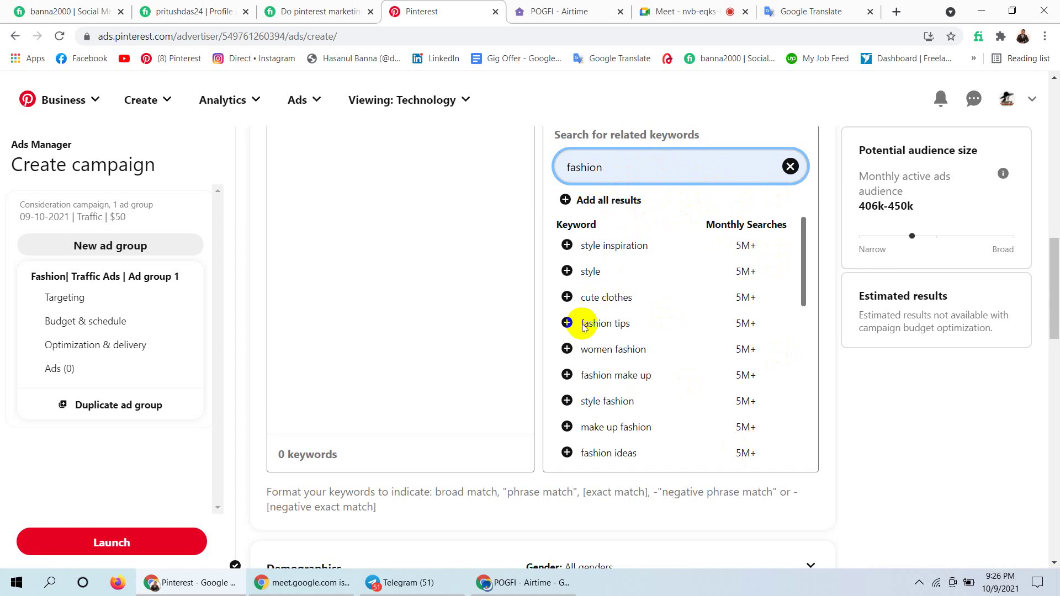
click(566, 349)
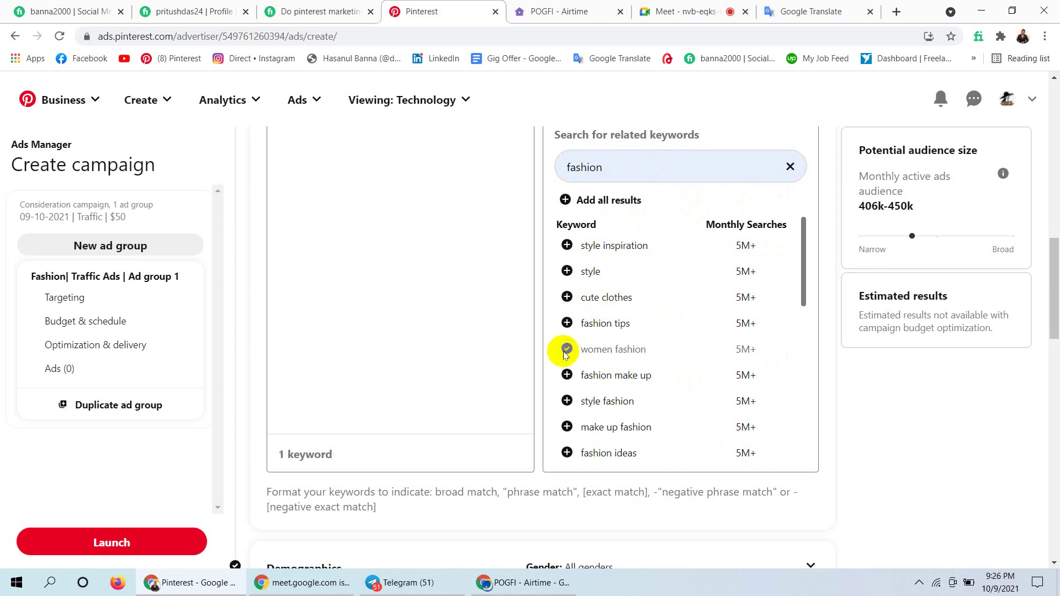
click(567, 402)
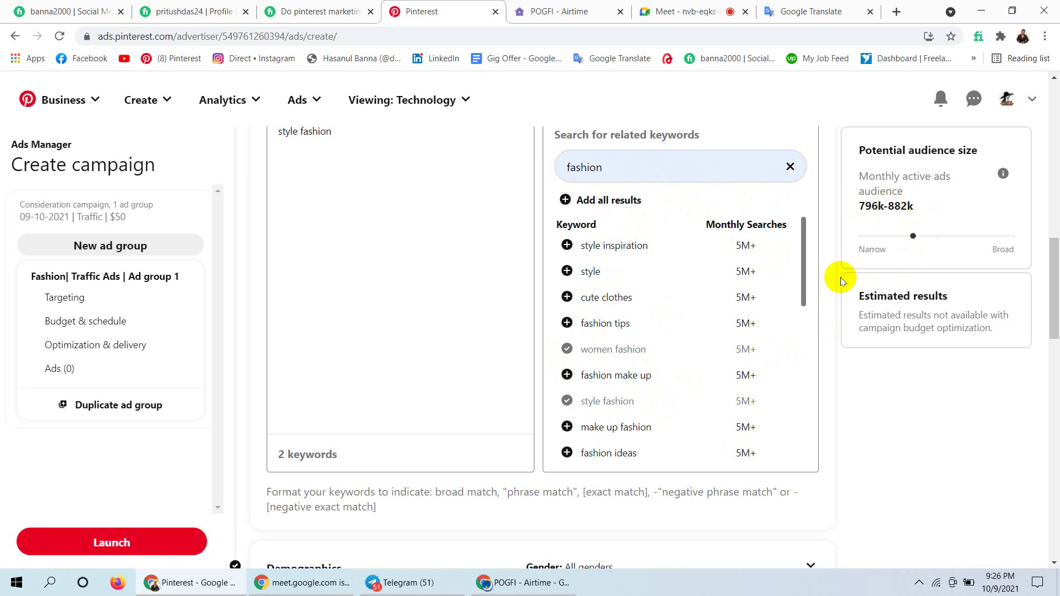
Add fashion fashion, old fashioned dresse and old fashion, then add all results.
drag(803, 276, 804, 299)
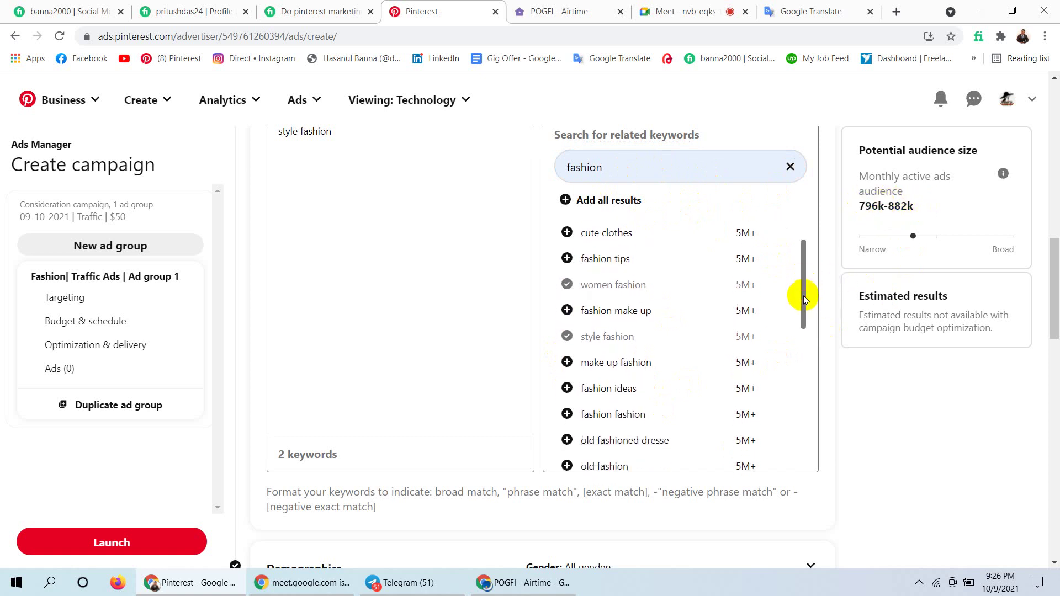
click(567, 415)
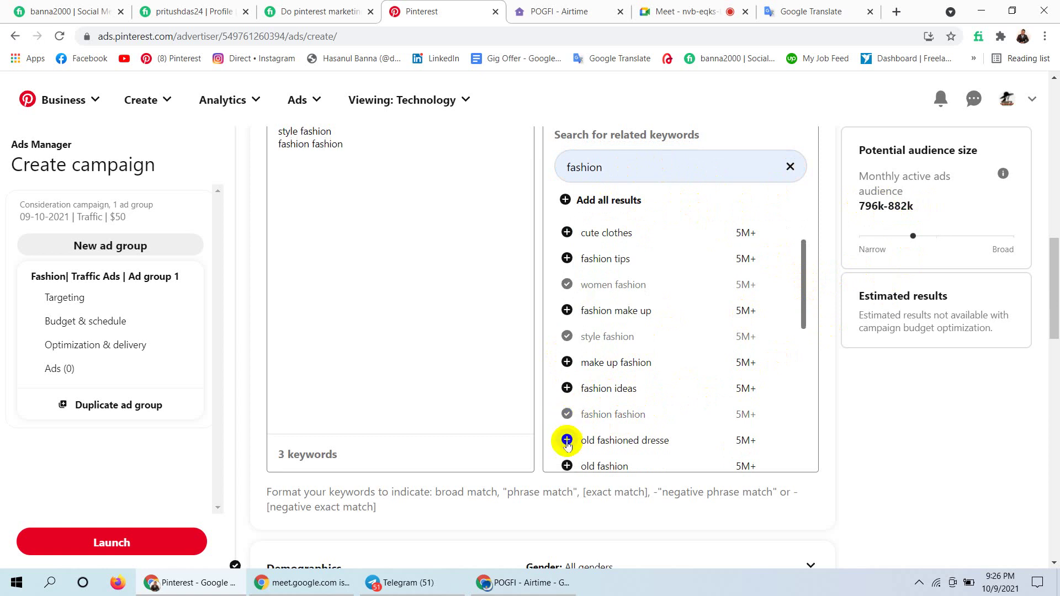
click(567, 440)
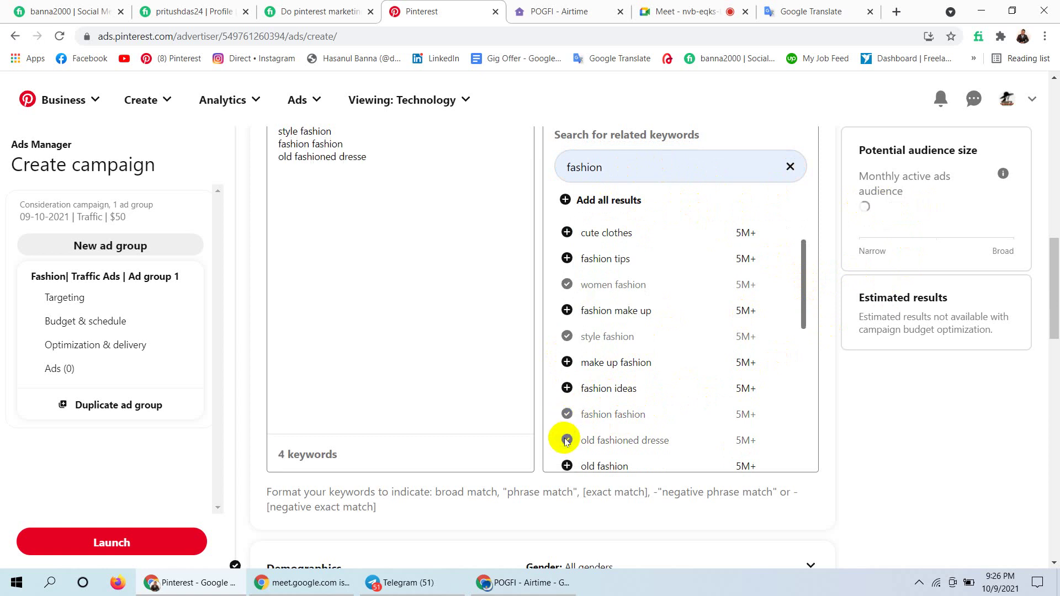
click(567, 466)
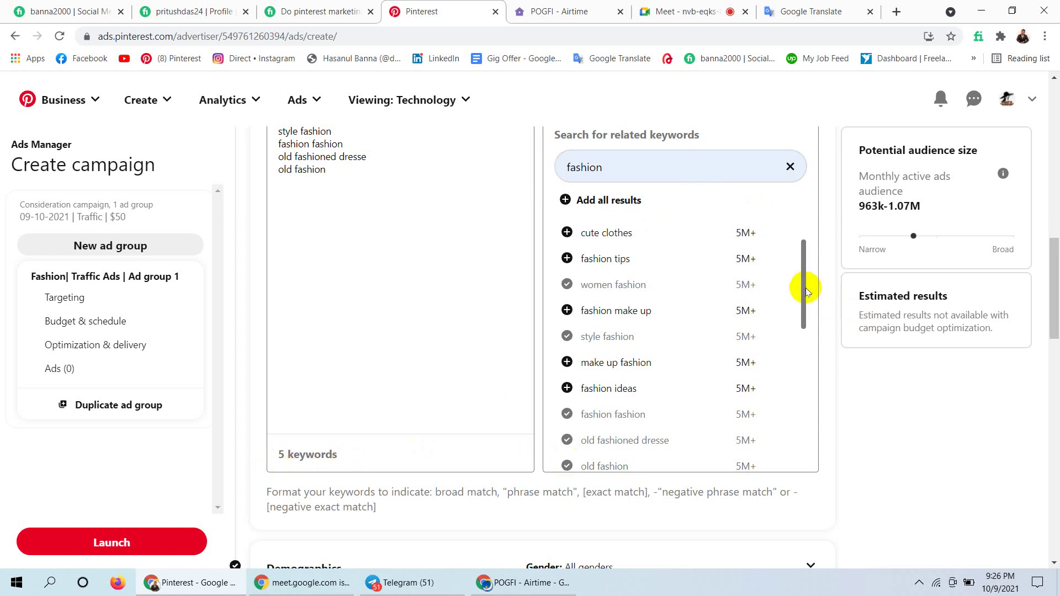
drag(807, 289, 809, 220)
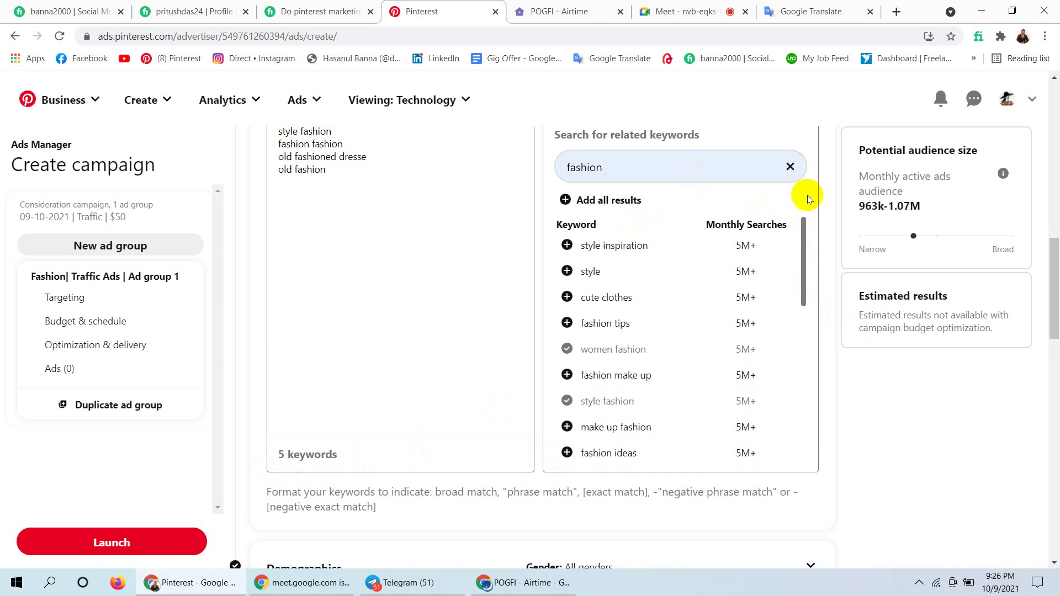
click(566, 200)
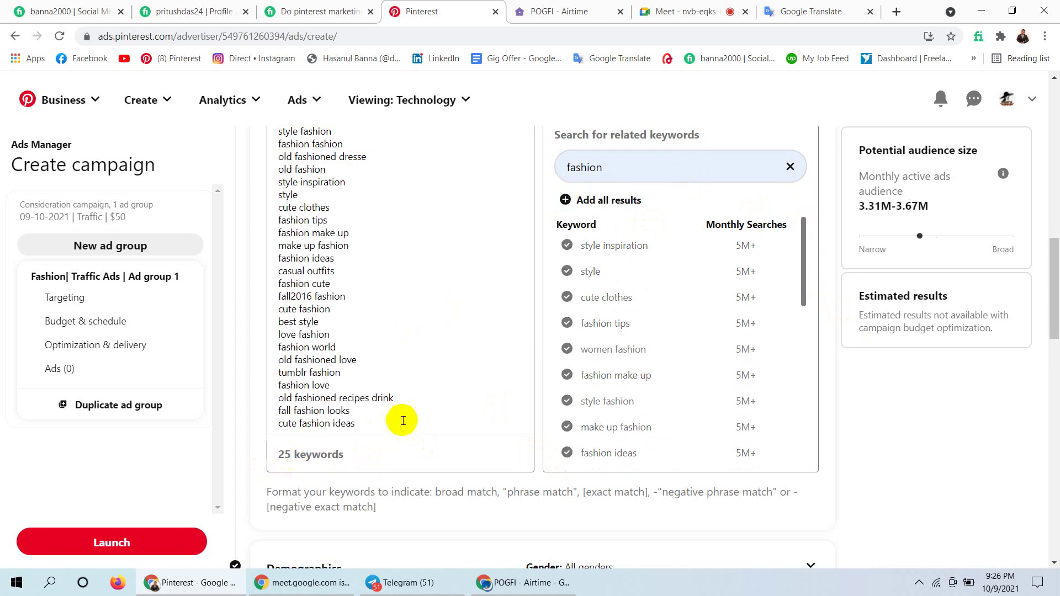
drag(1055, 278, 1055, 231)
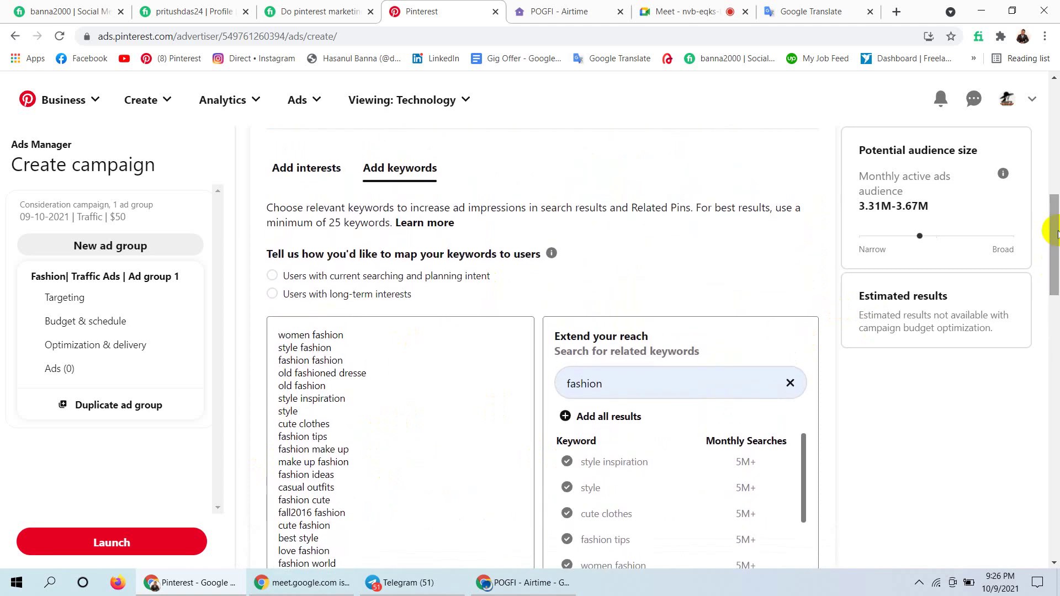
double_click(342, 226)
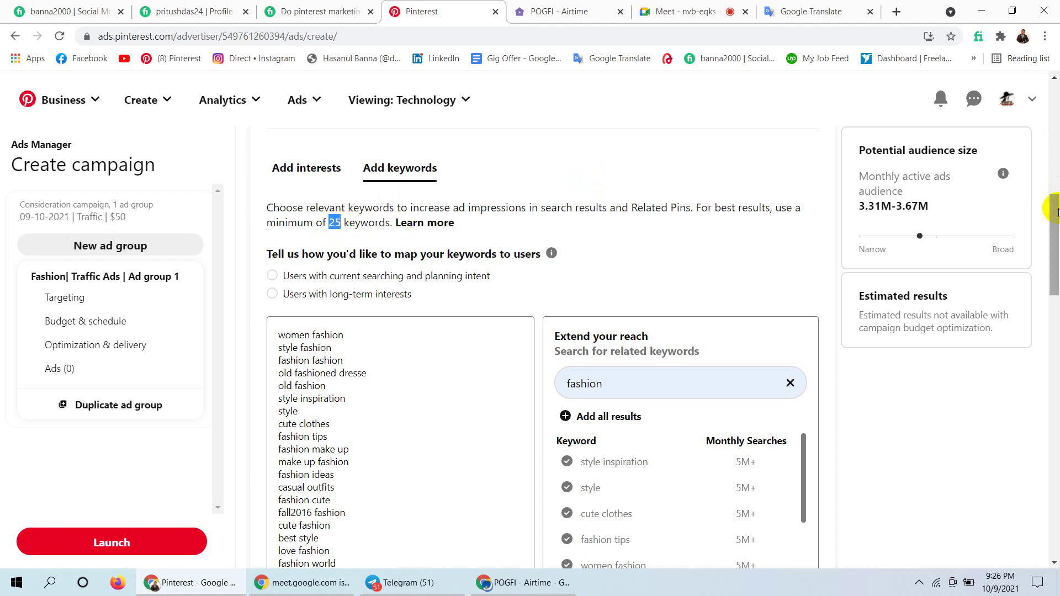
drag(1054, 210, 1055, 237)
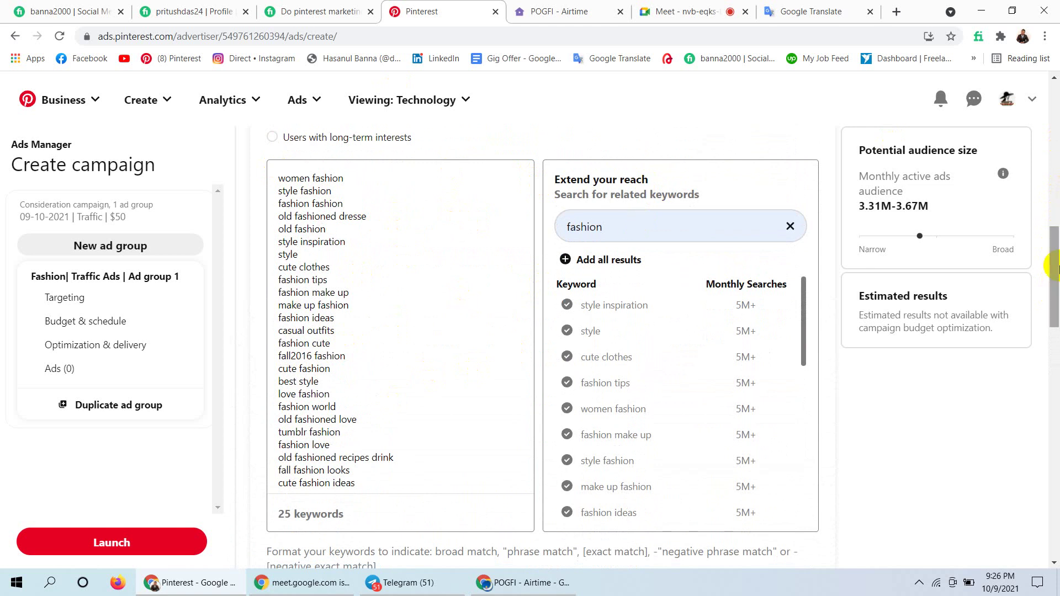
drag(1055, 283, 1055, 270)
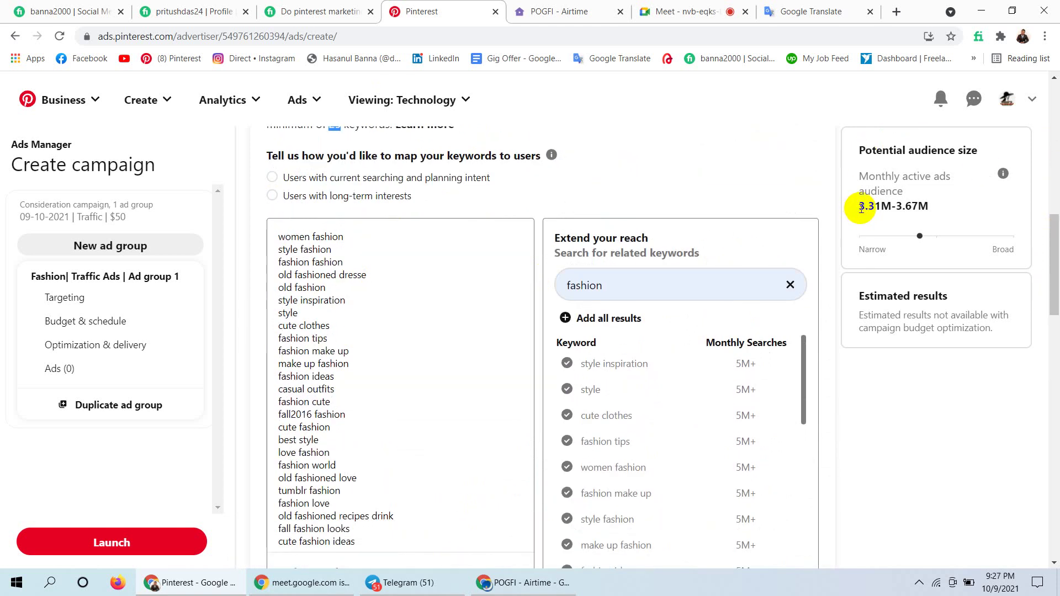
drag(861, 224, 921, 228)
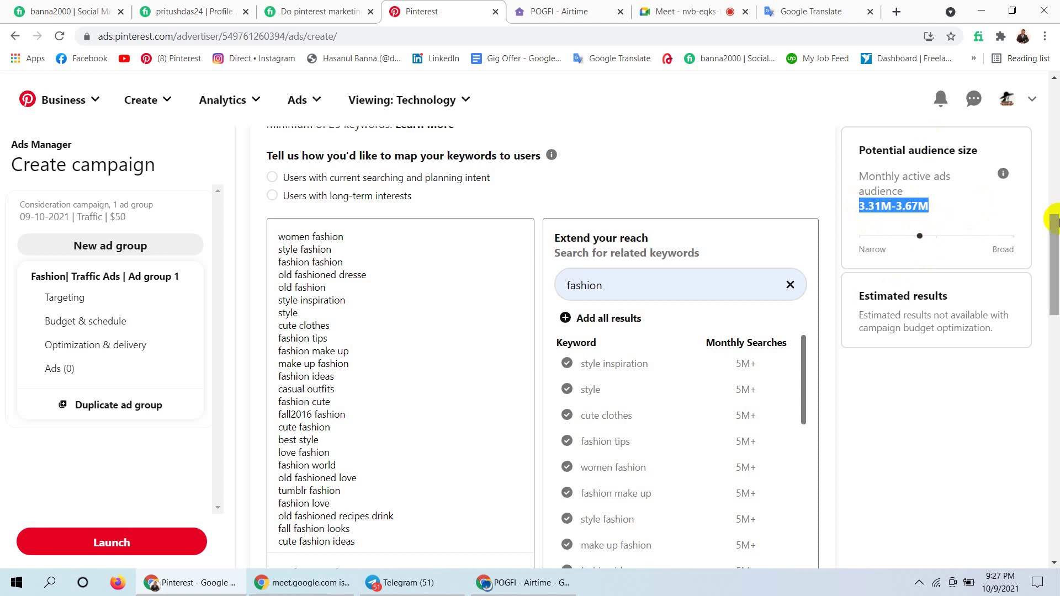
drag(1055, 221, 1055, 315)
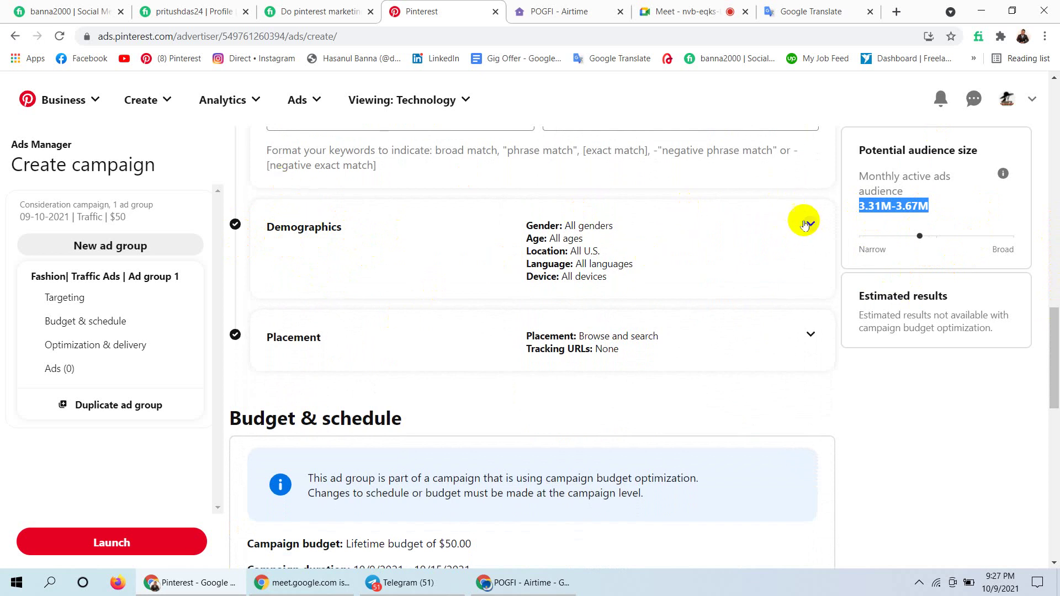
scroll(1052, 316, down, 6)
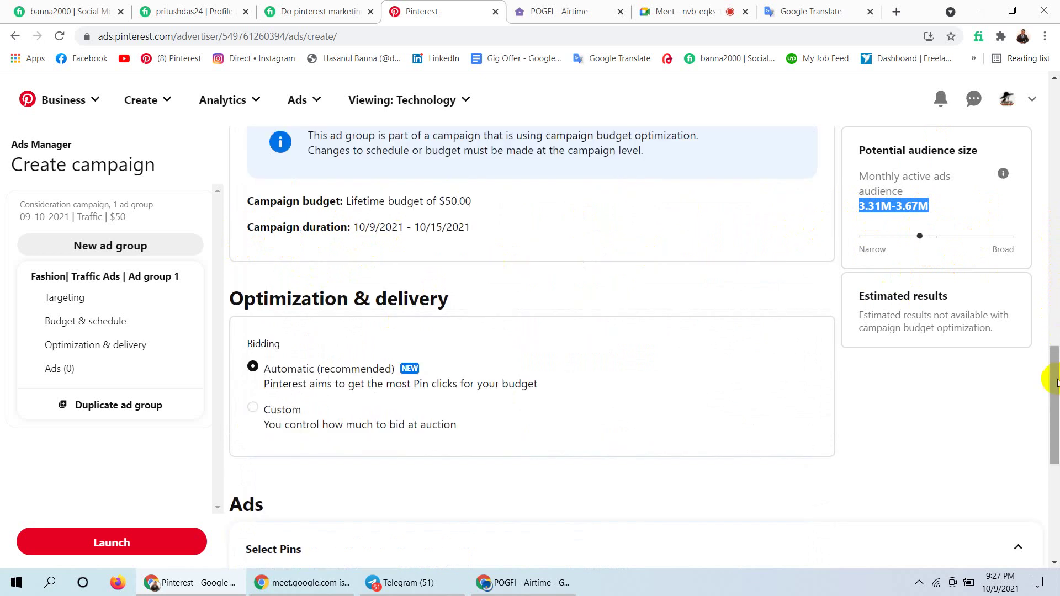
drag(1055, 381, 1055, 209)
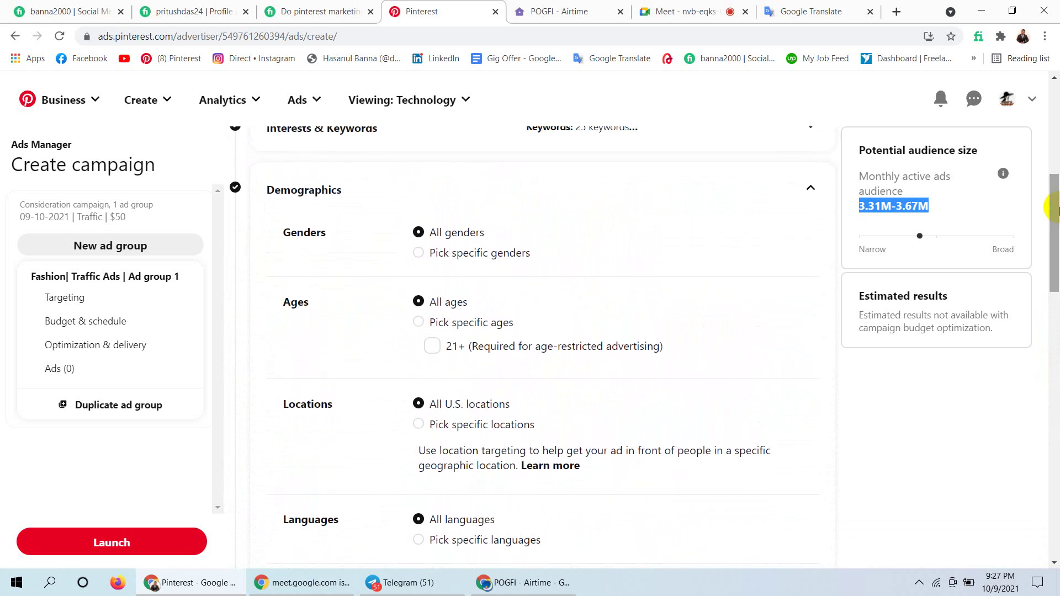
drag(1055, 208, 1055, 209)
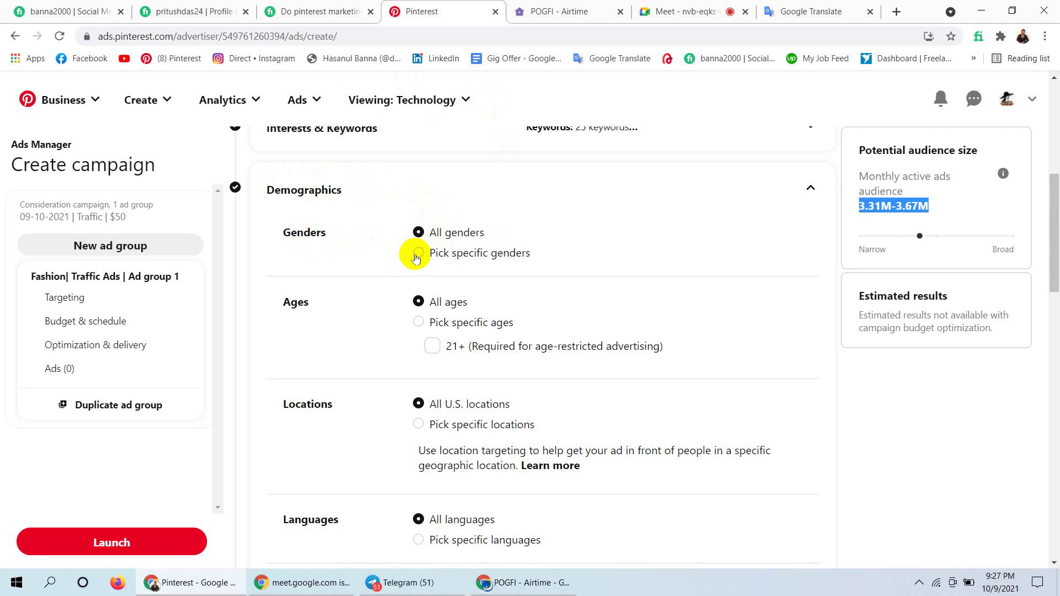
Pick specific genders and uncheck Unspecified, keeping Female and Male.
click(417, 254)
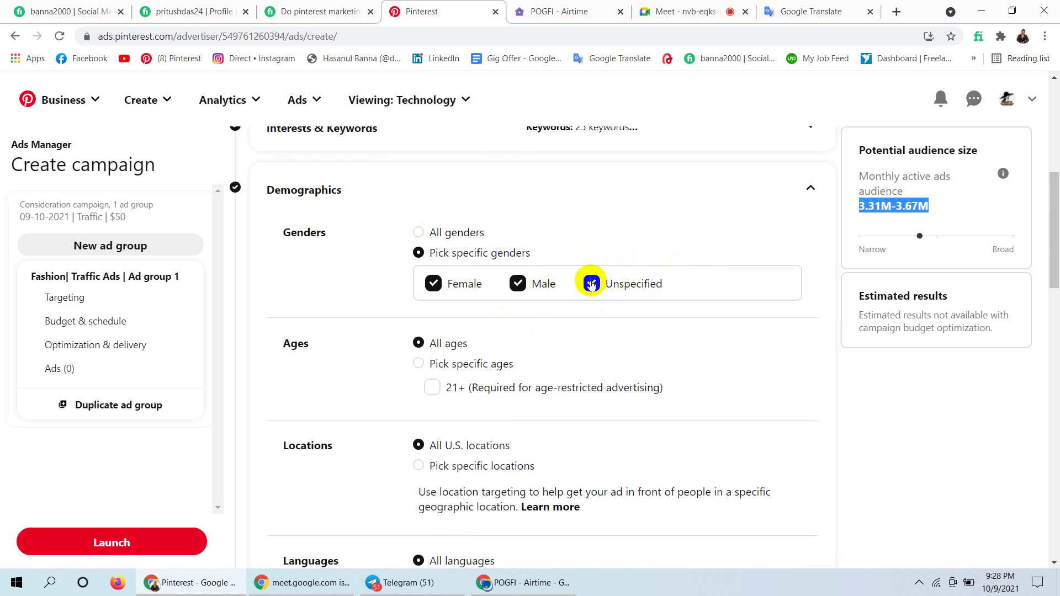
click(589, 283)
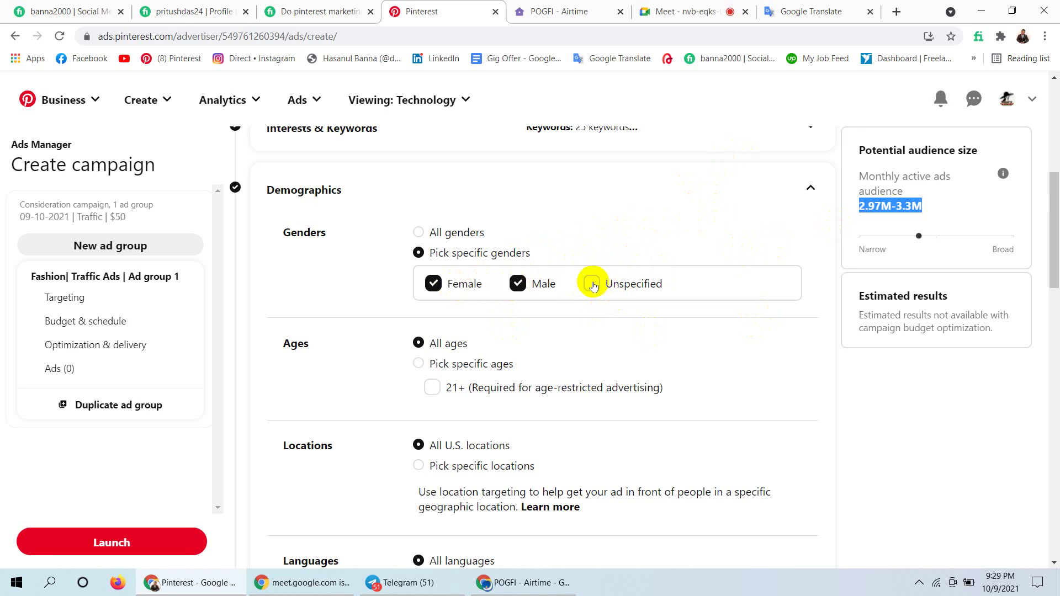
click(592, 284)
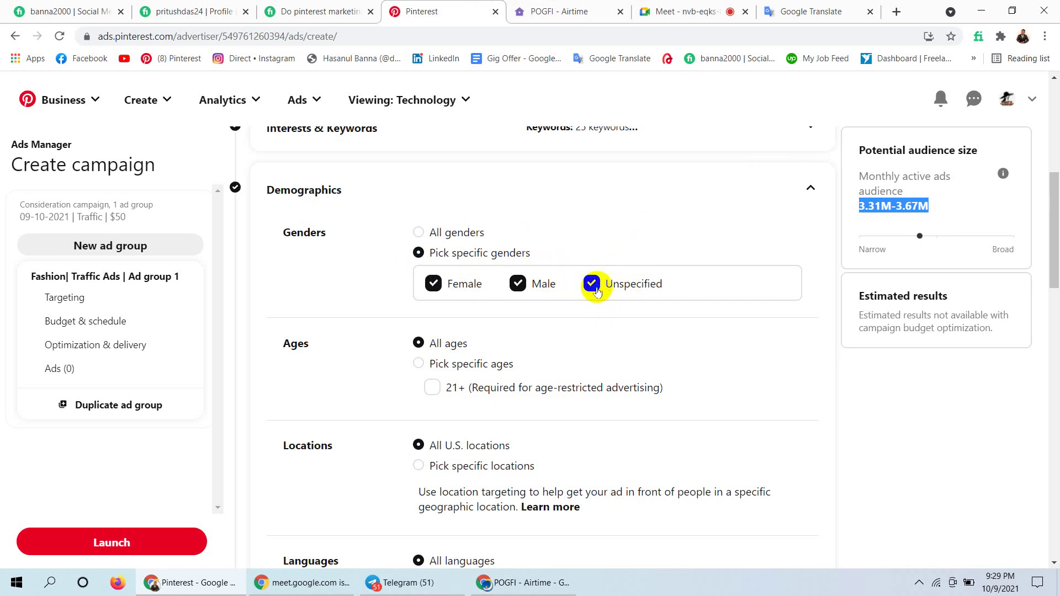
drag(666, 288, 593, 284)
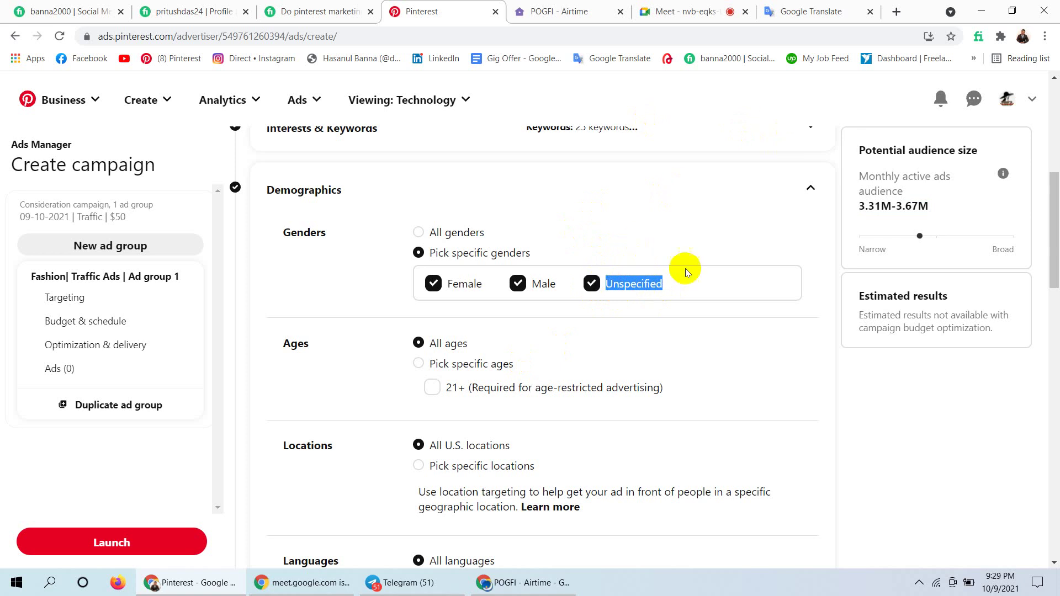
click(591, 285)
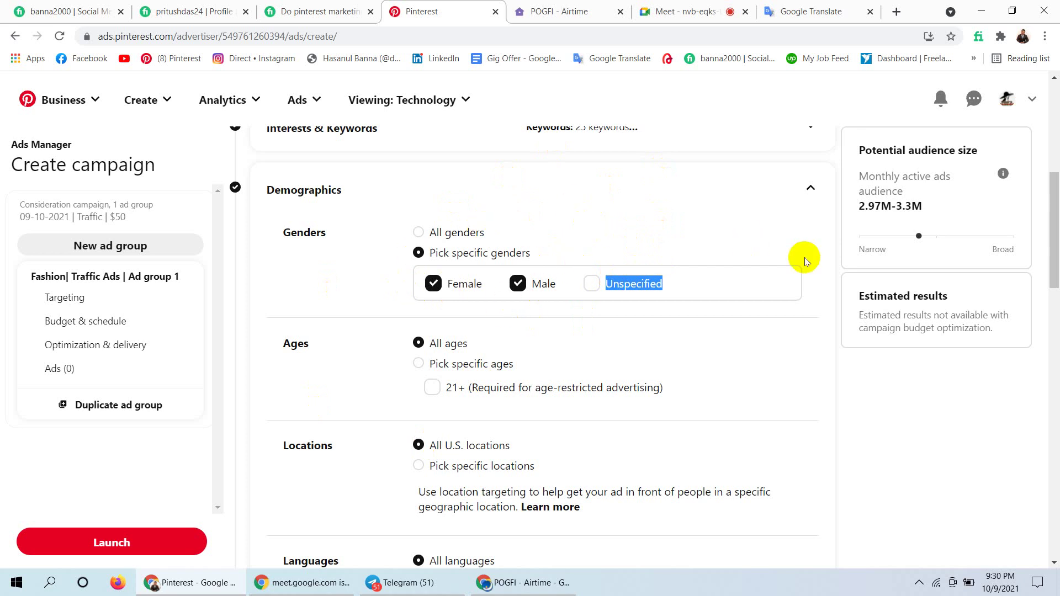
Switch over to the video call browser tab.
click(791, 389)
drag(1052, 260, 1056, 284)
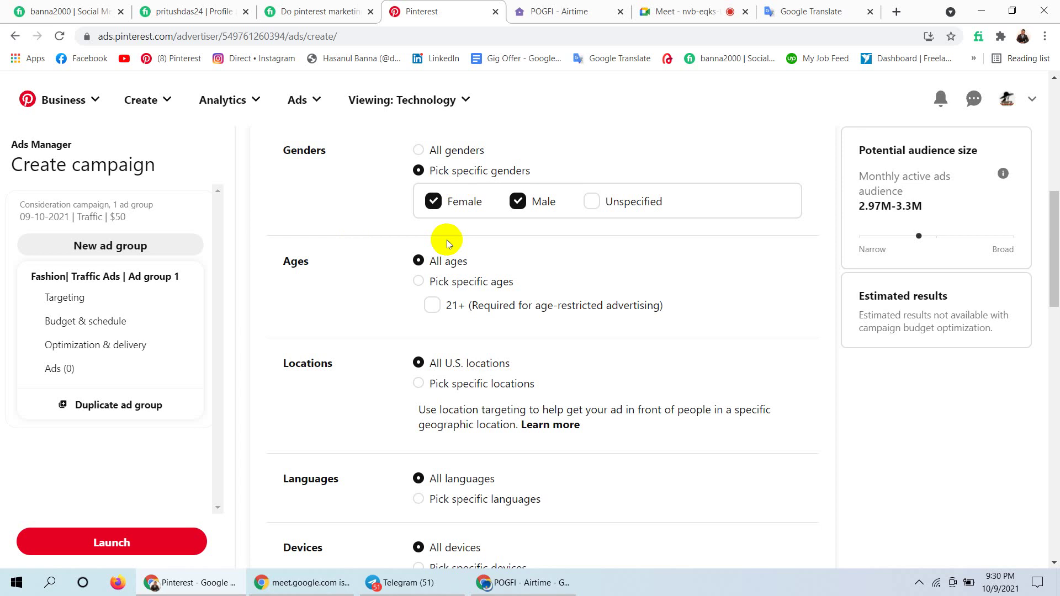
click(688, 10)
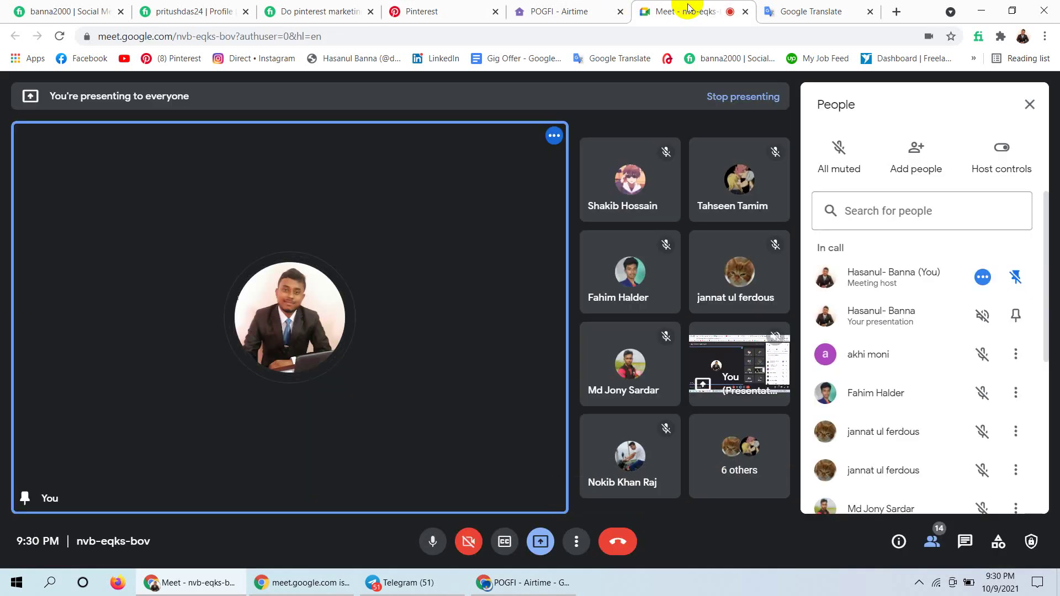
Close the Meet People panel and go back to the Pinterest campaign tab.
click(1029, 104)
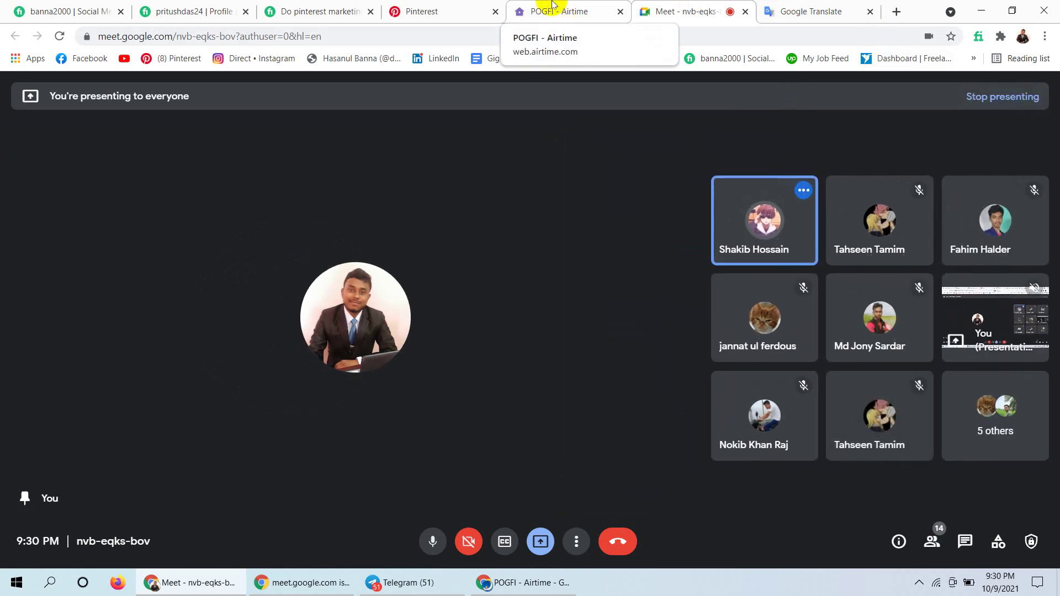
click(552, 6)
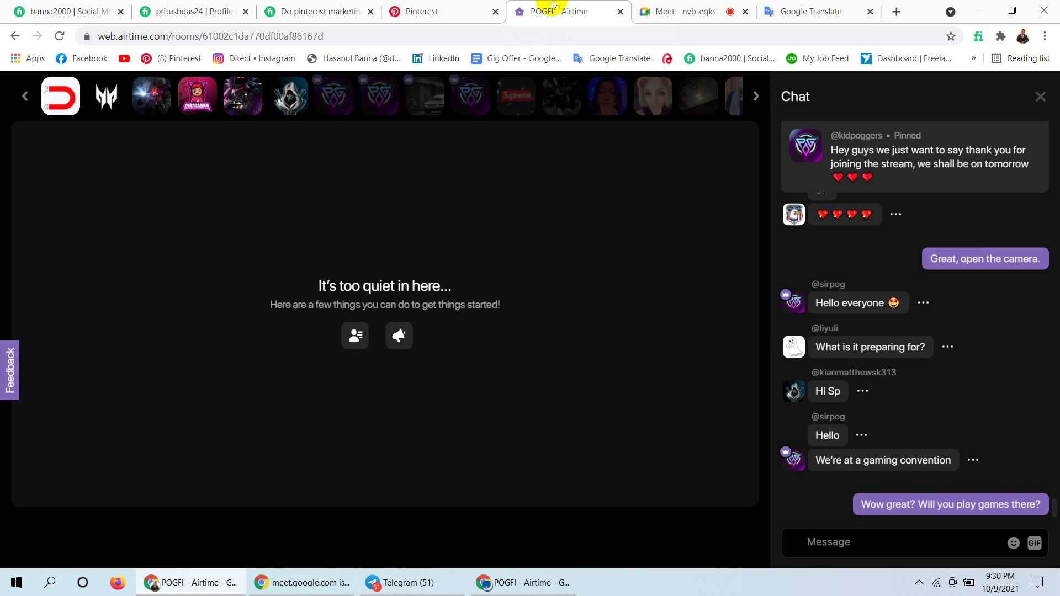
click(433, 10)
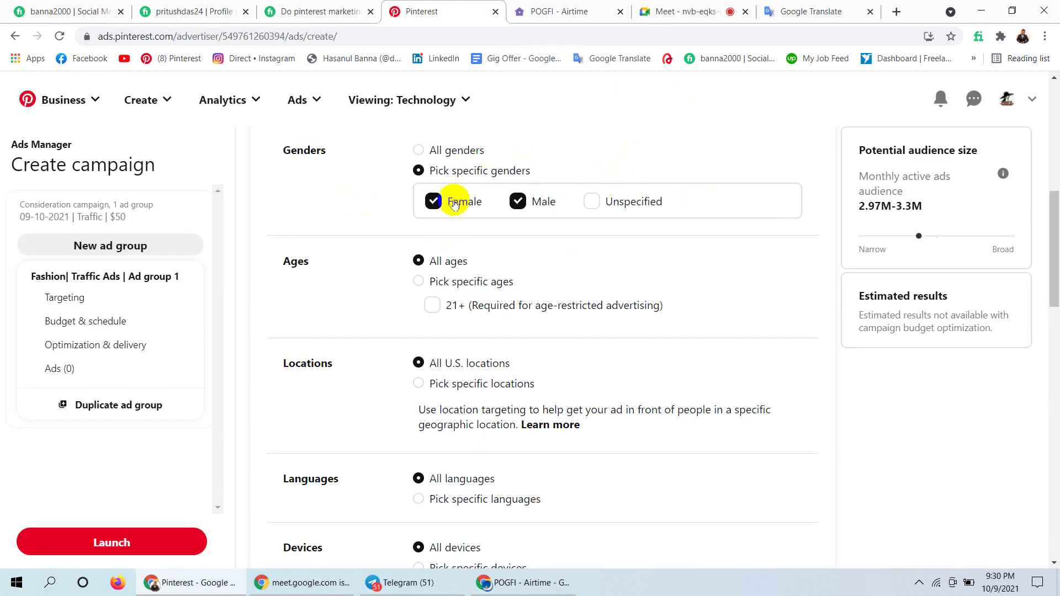
Pick specific ages, unchecking 65+, 50-54, 55-64 and 45-49 to keep 18–44.
click(418, 283)
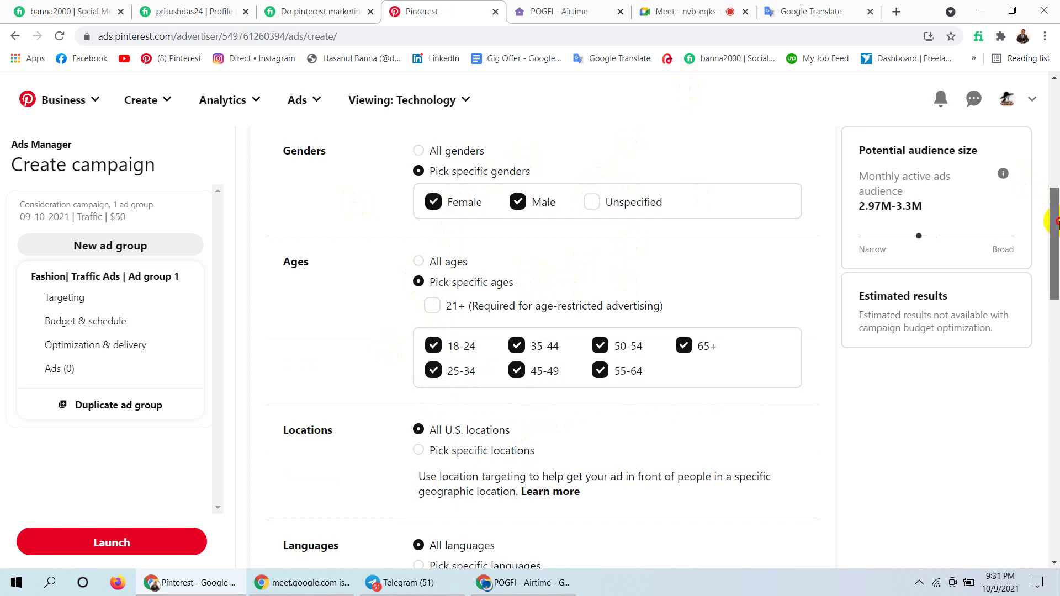
drag(1055, 222, 1055, 239)
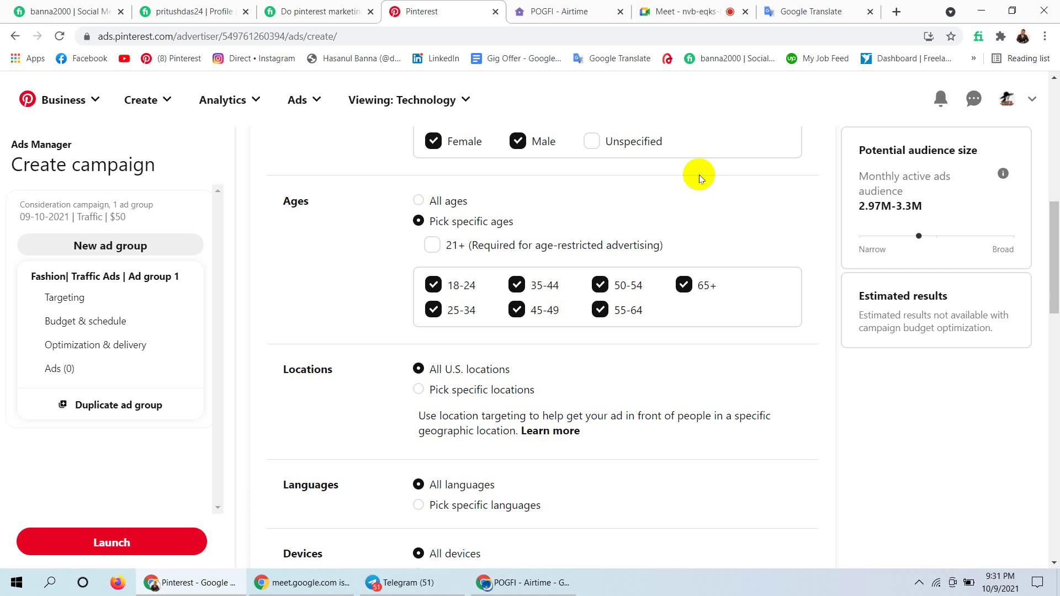
click(679, 295)
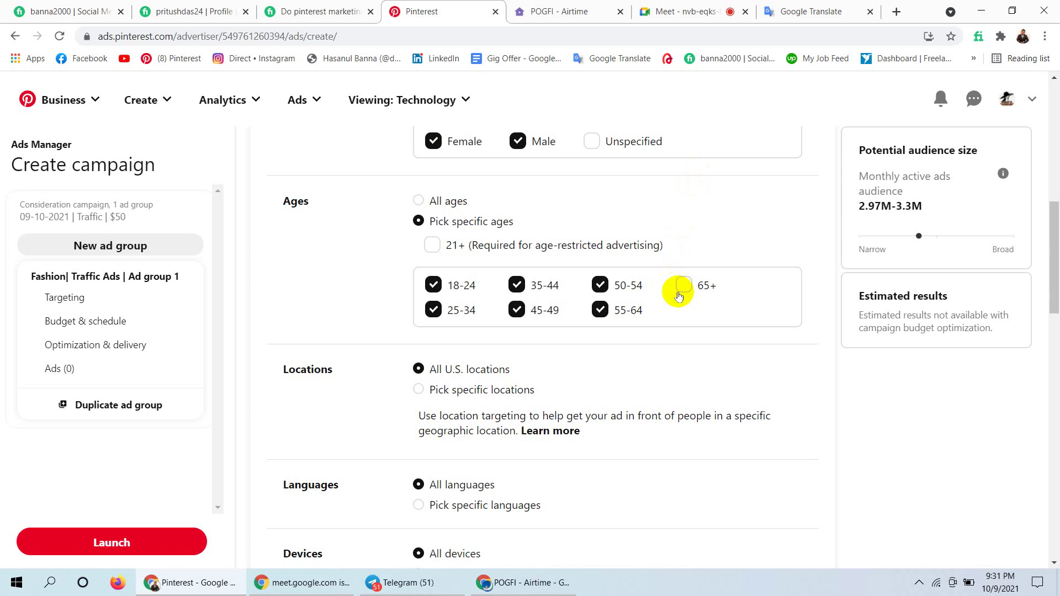
click(599, 285)
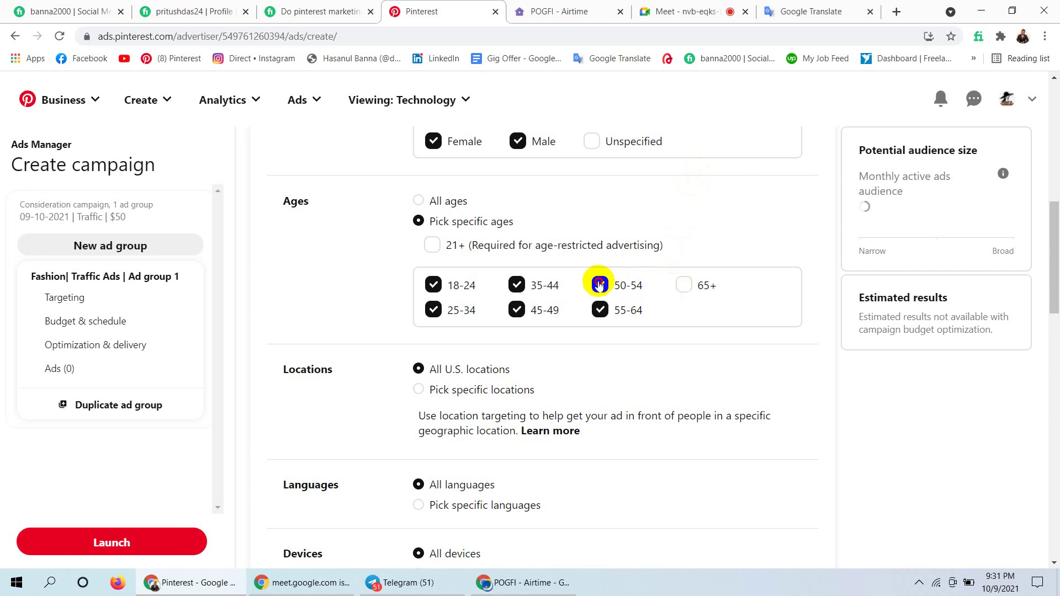
click(599, 310)
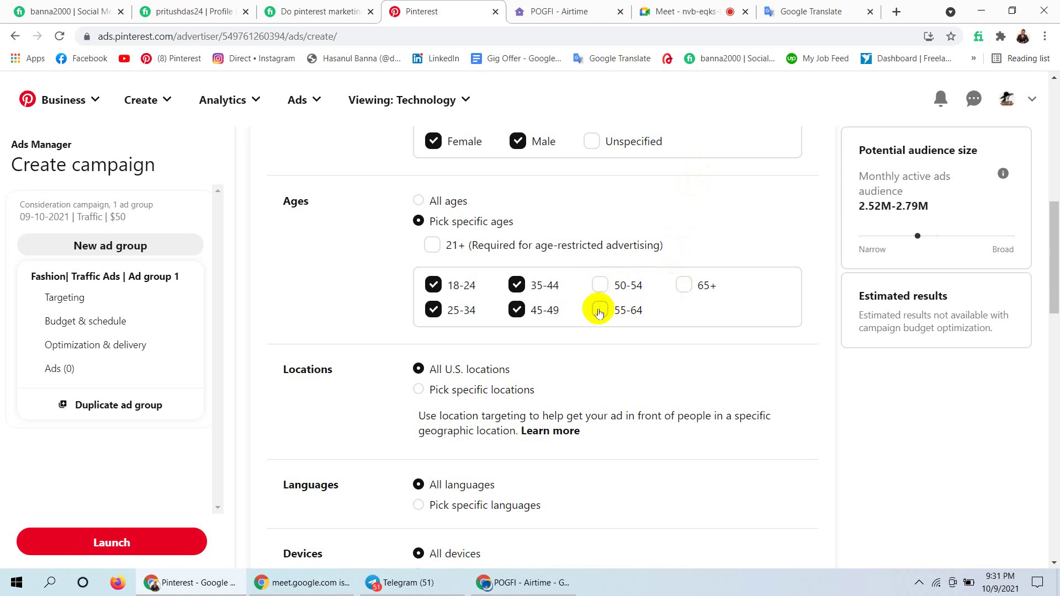
click(516, 310)
click(525, 286)
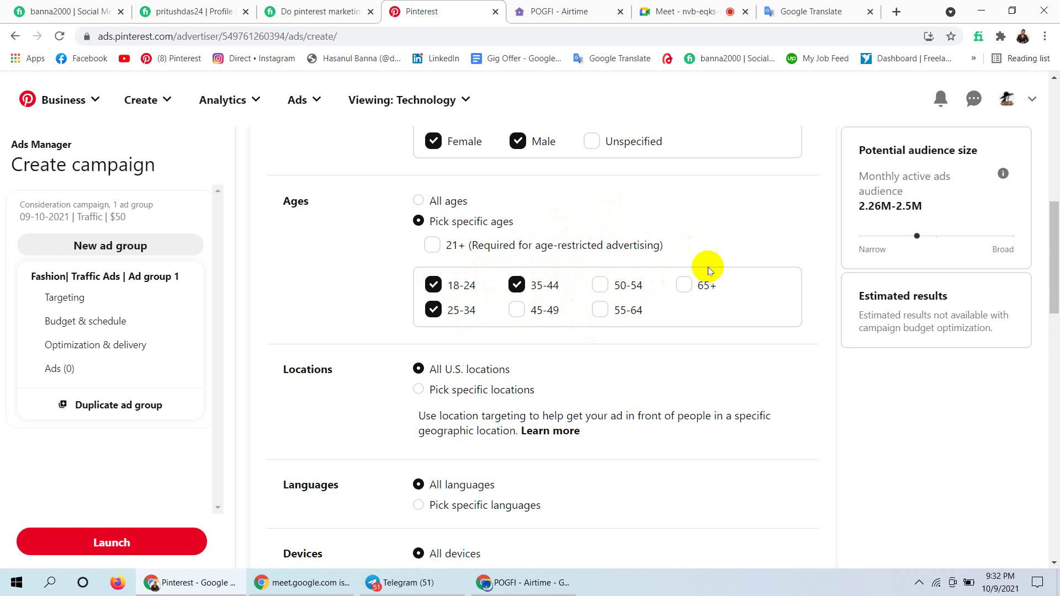
drag(1054, 237, 1055, 277)
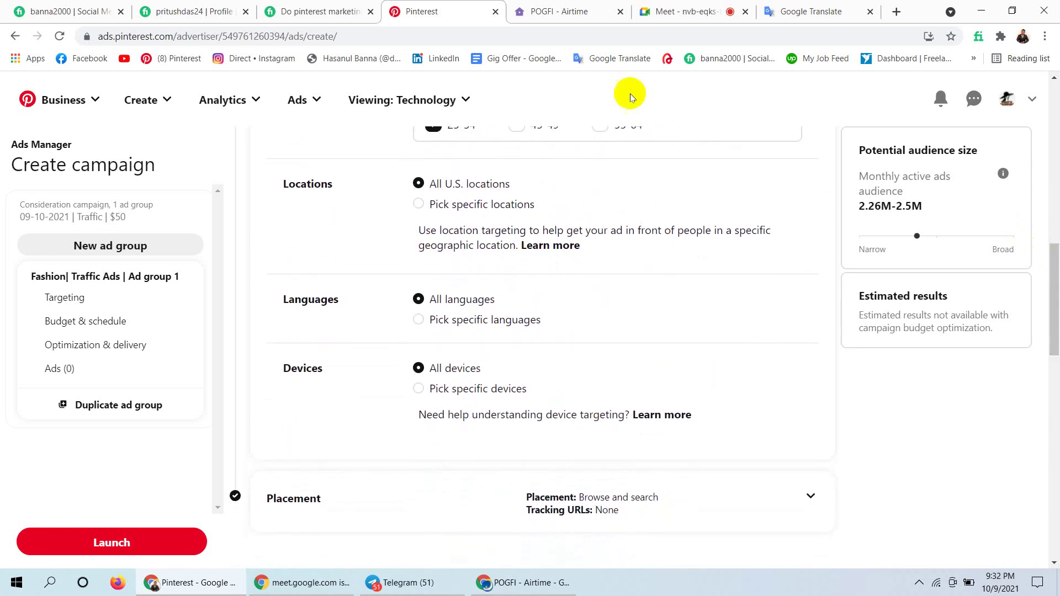
Switch Locations to Pick specific locations, with the U.S. as the one selected country.
click(419, 206)
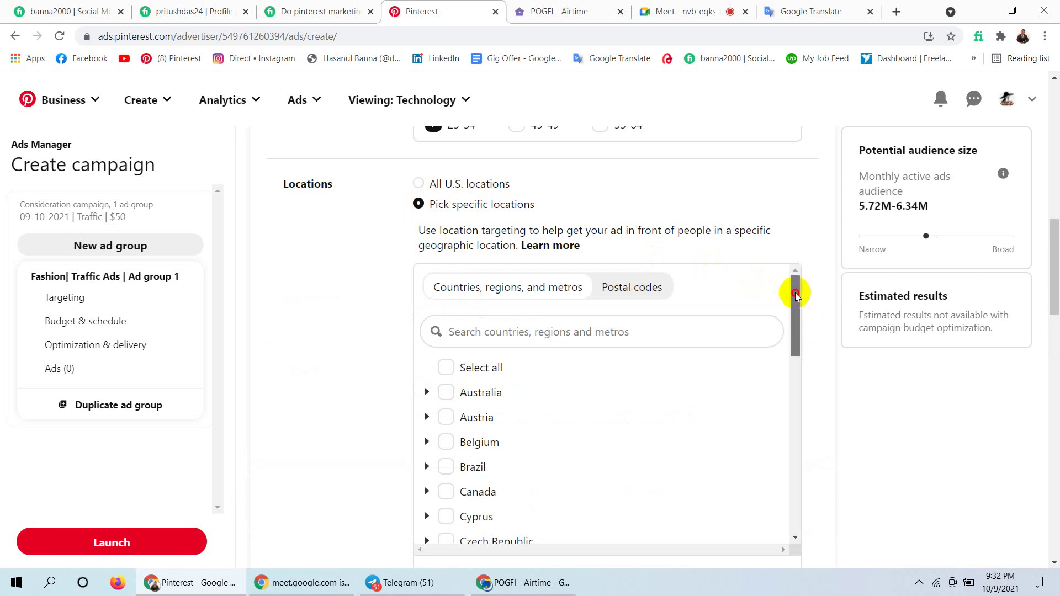
drag(793, 290, 795, 318)
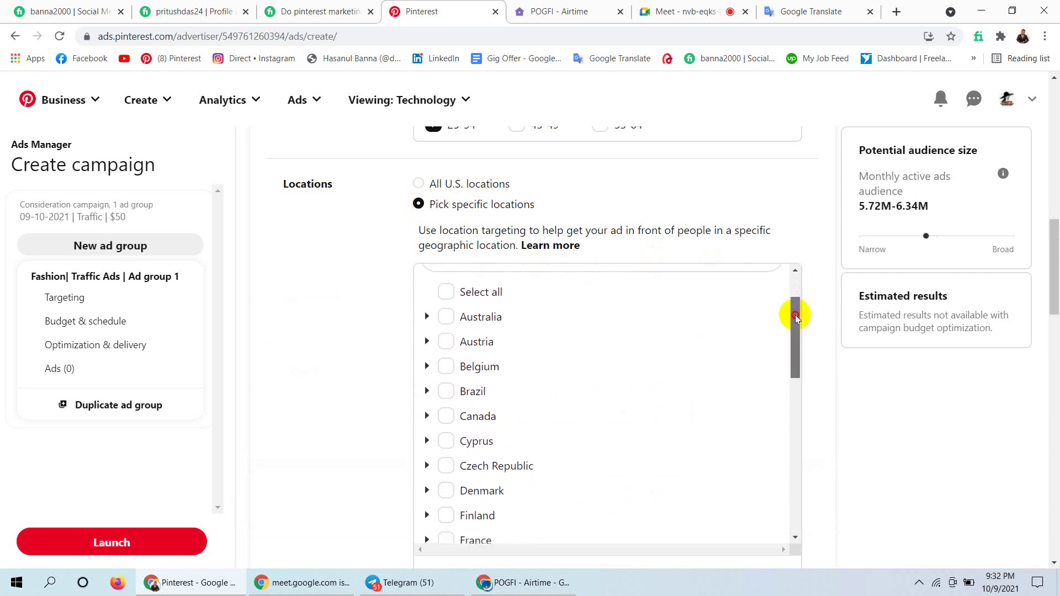
drag(796, 318, 780, 391)
scroll(779, 403, down, 4)
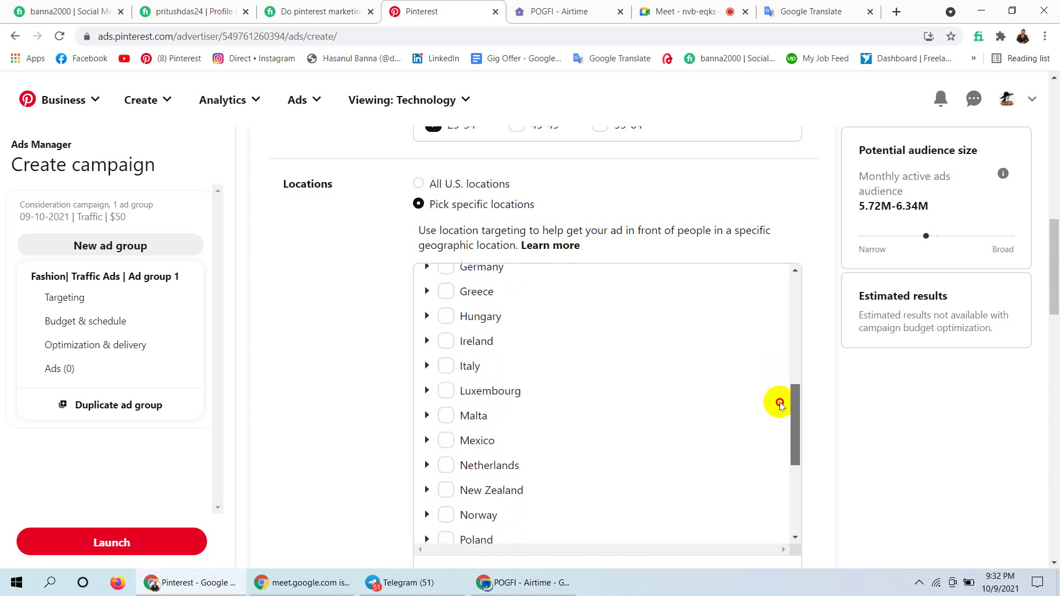
scroll(777, 434, down, 3)
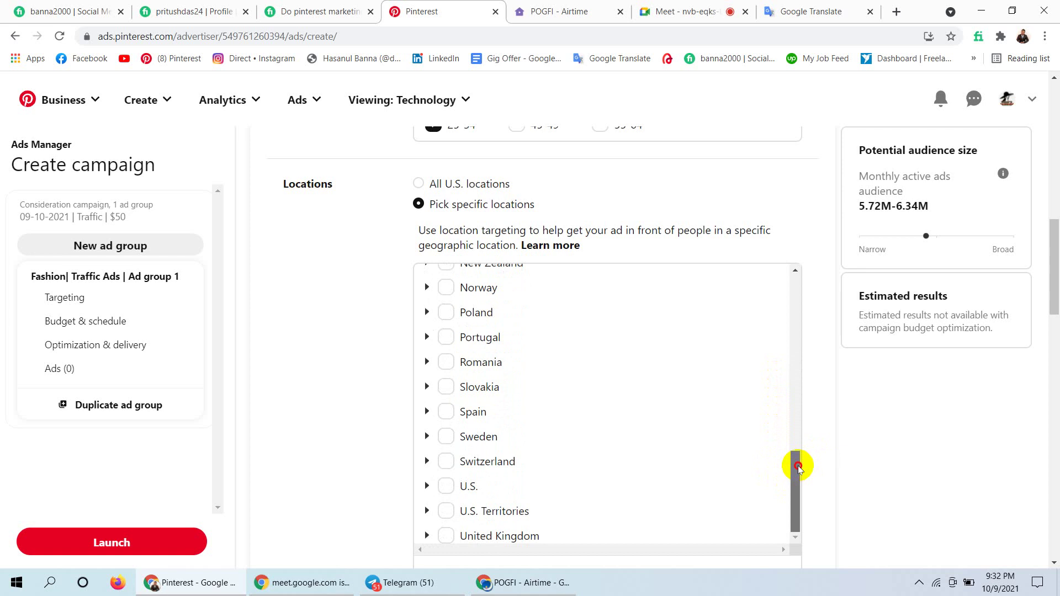
click(798, 466)
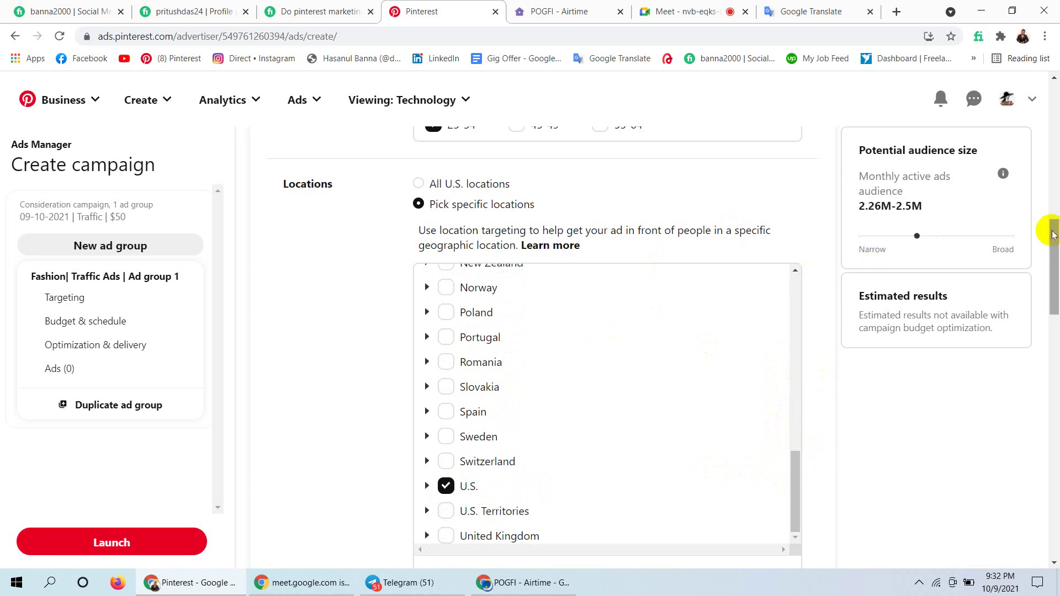
drag(1052, 232, 1052, 267)
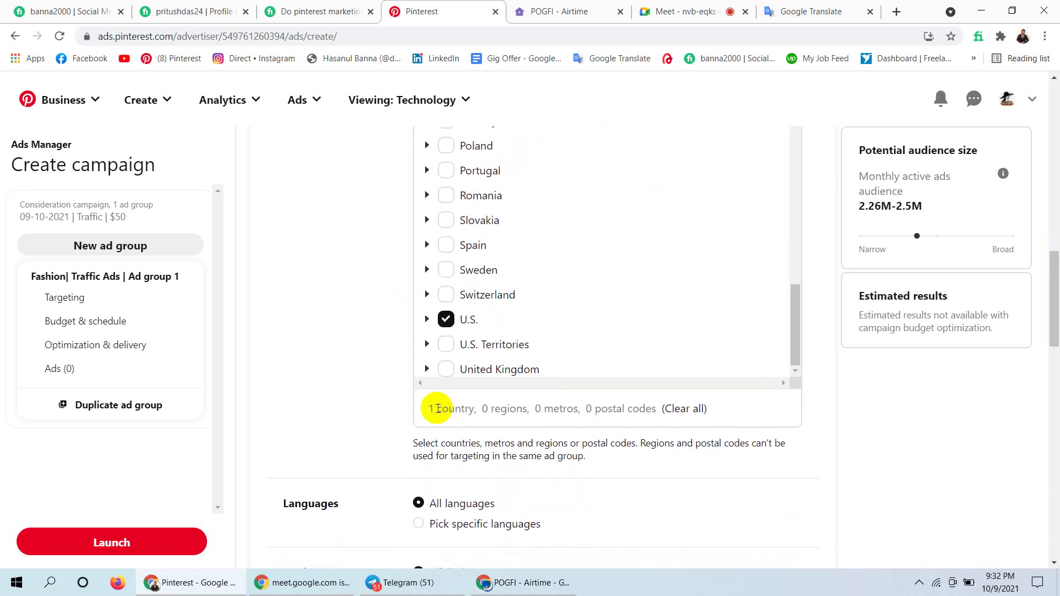
click(510, 409)
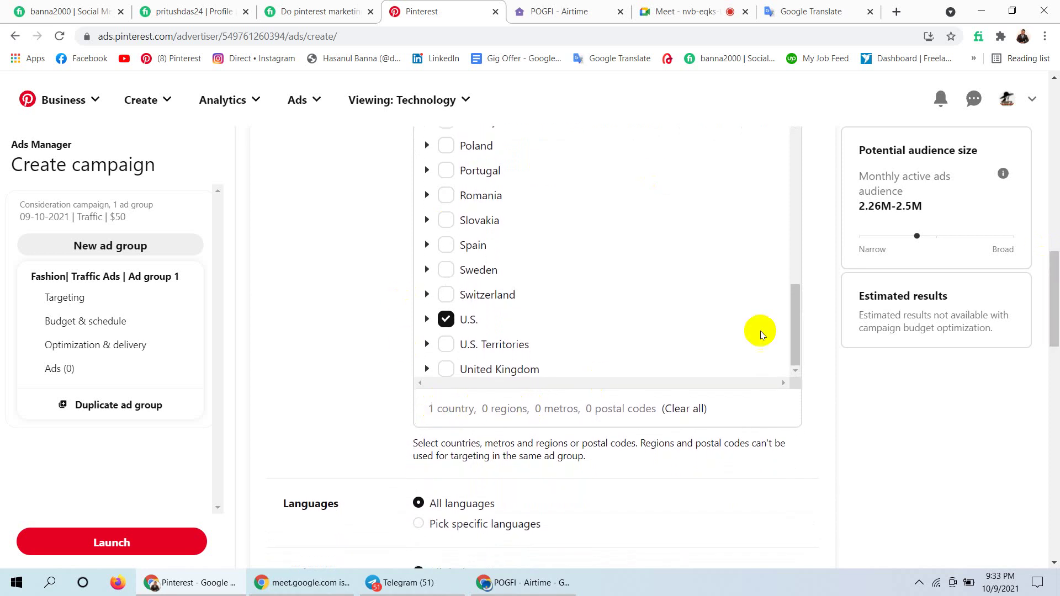
drag(794, 319, 796, 188)
drag(1057, 285, 1056, 224)
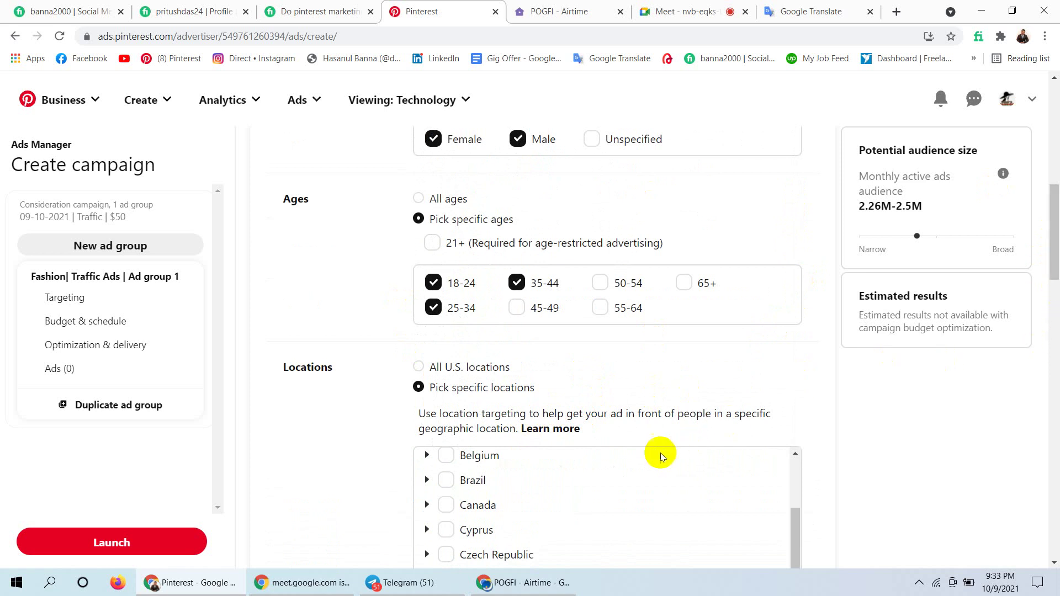
drag(1057, 227, 1056, 311)
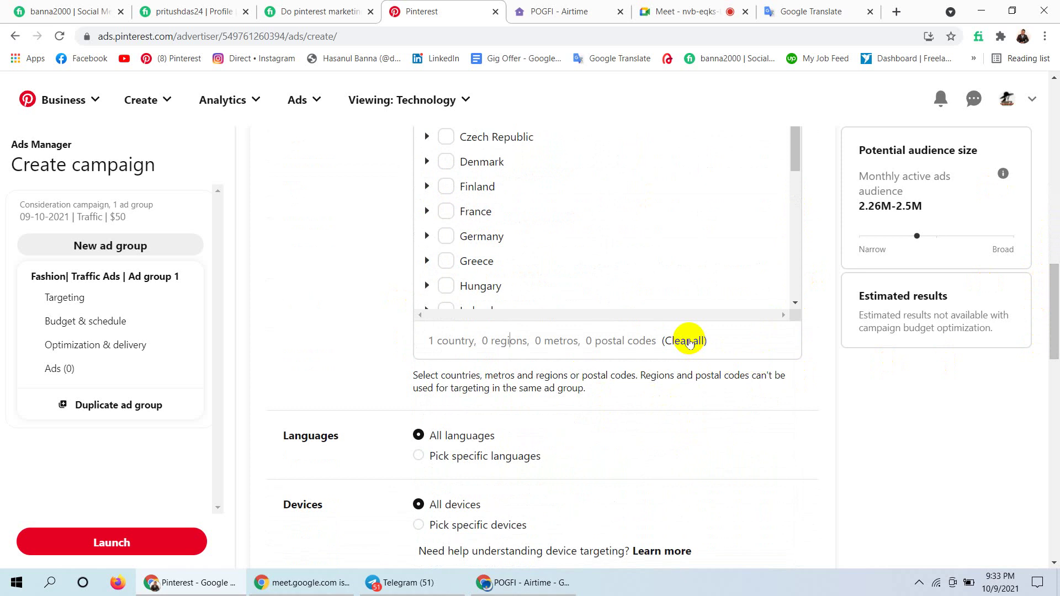
Clear all countries, tick only U.S., and open the location targeting Learn more article.
click(687, 340)
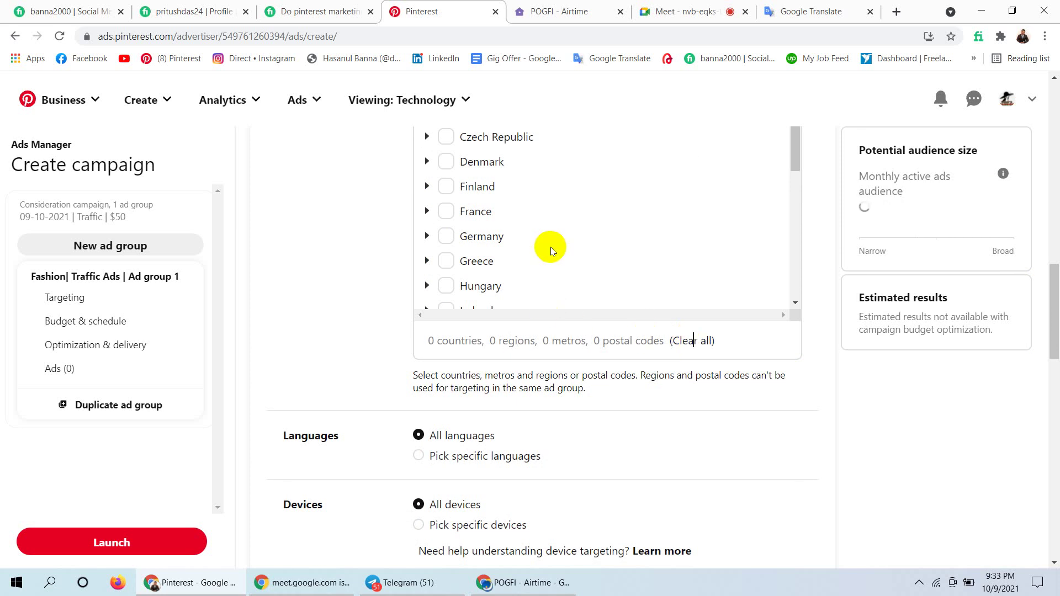
drag(794, 167, 783, 289)
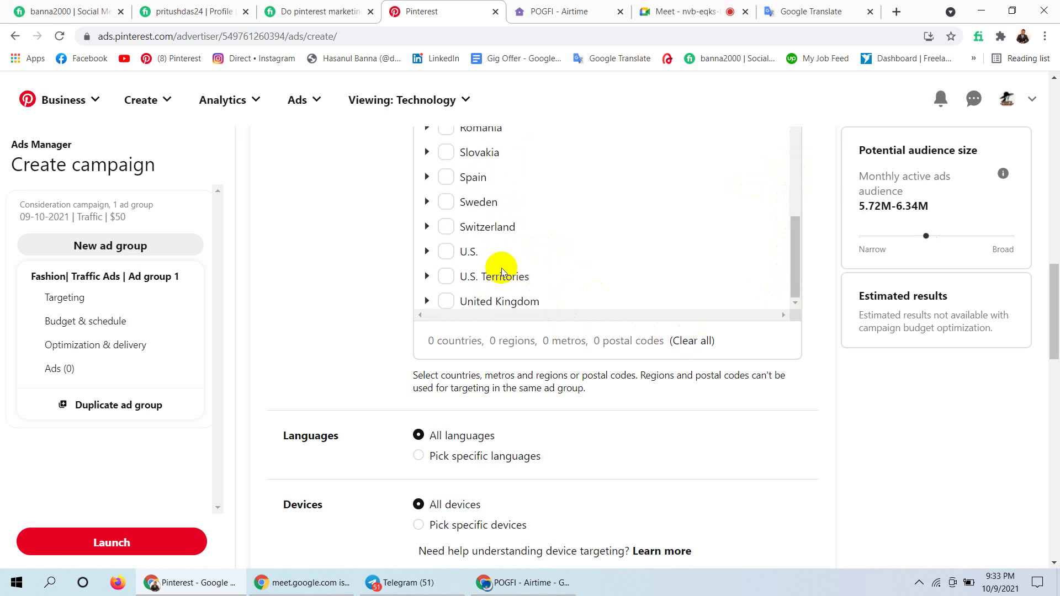
click(446, 252)
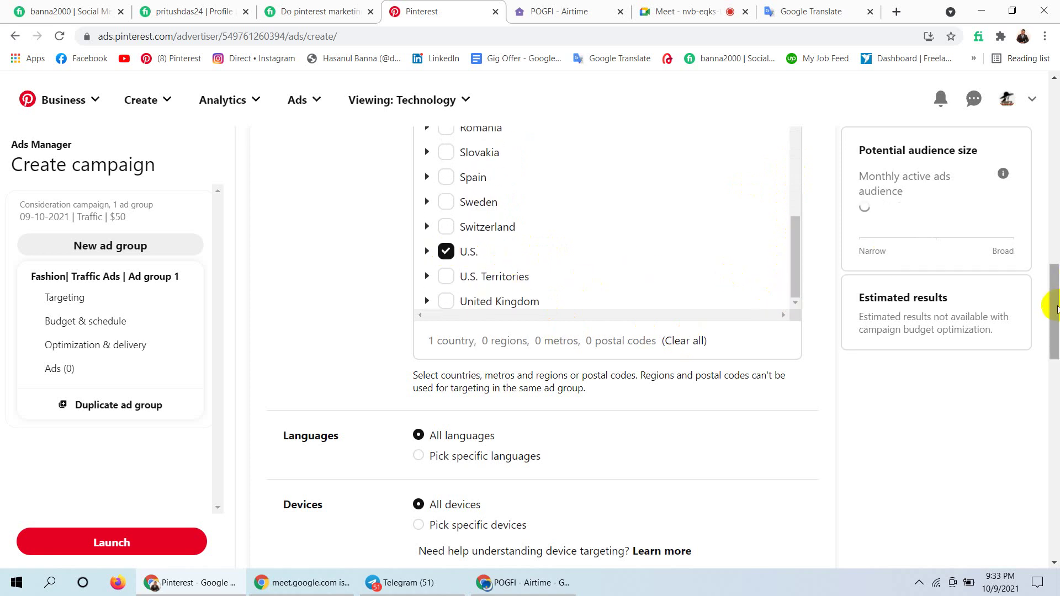
drag(1054, 309, 1049, 252)
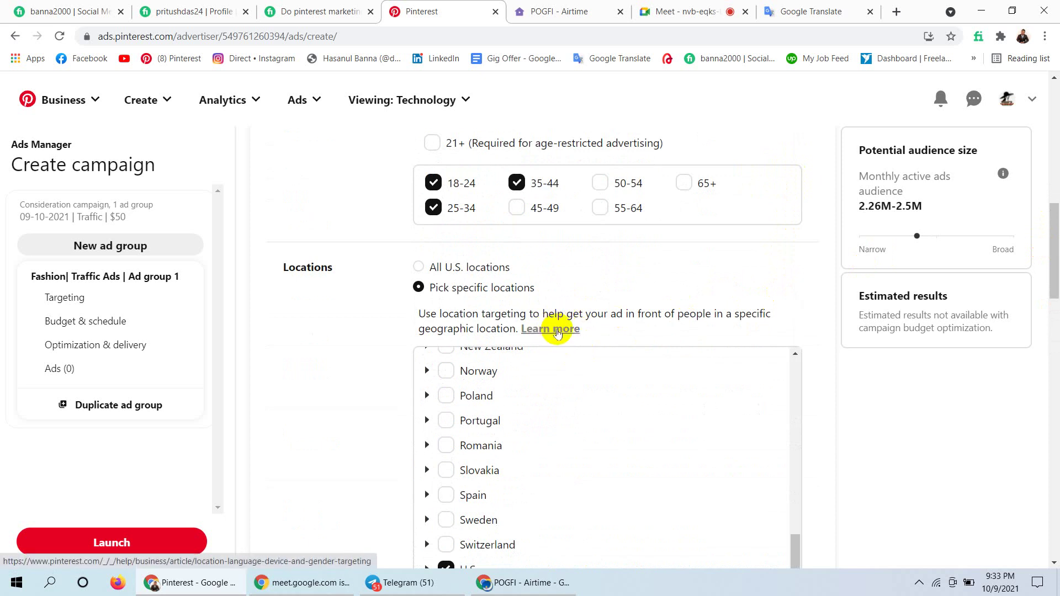
click(558, 329)
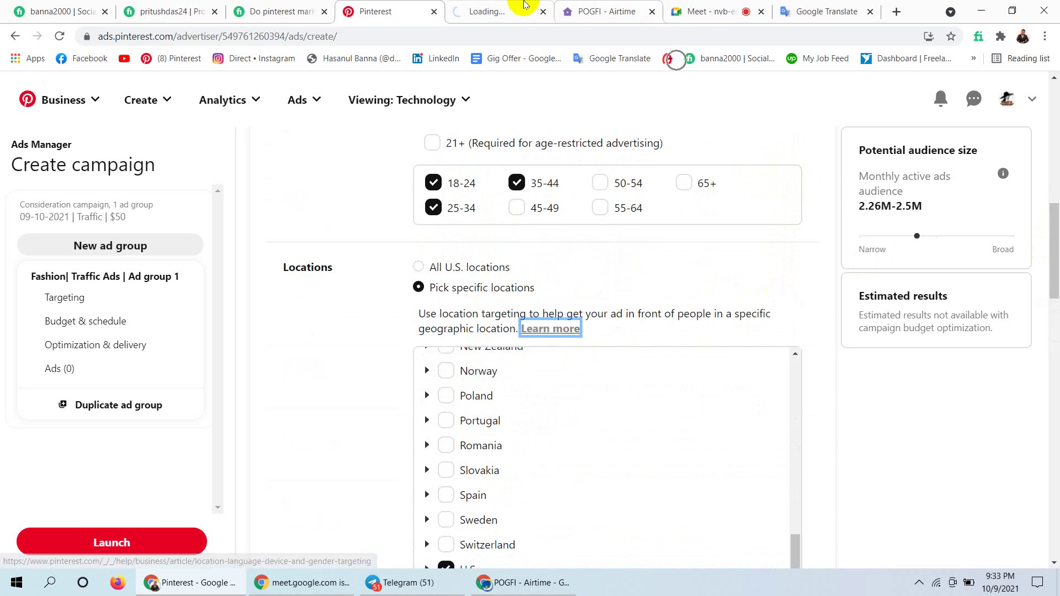
click(495, 7)
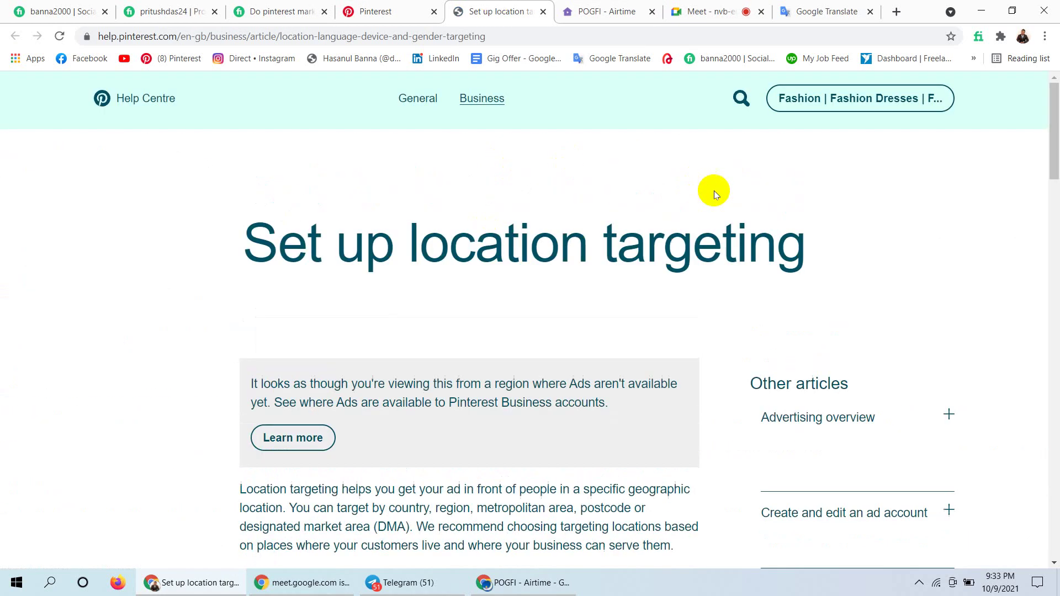
click(1057, 131)
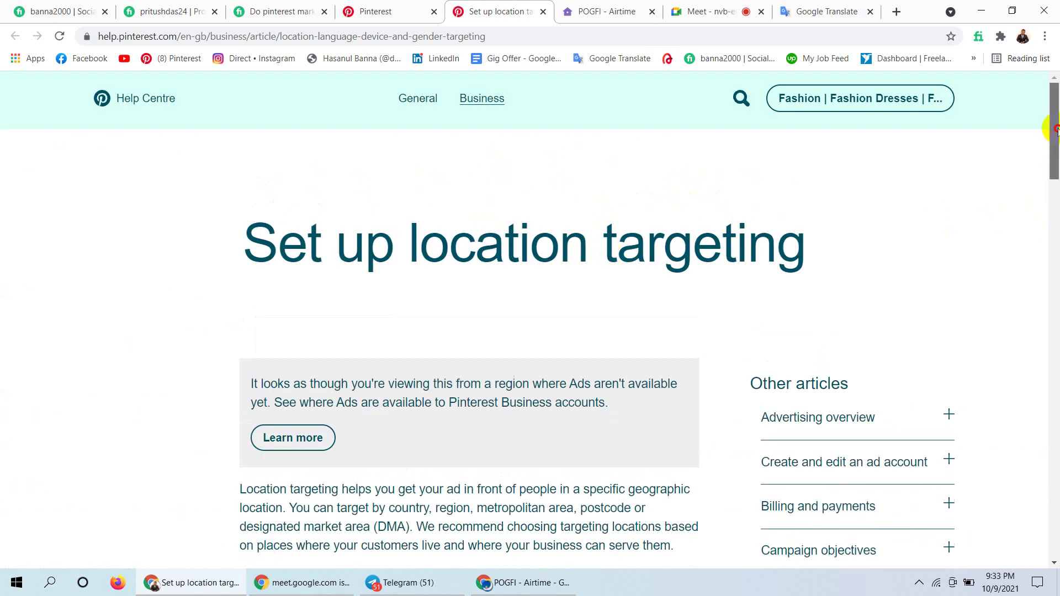
click(1057, 132)
click(1057, 132)
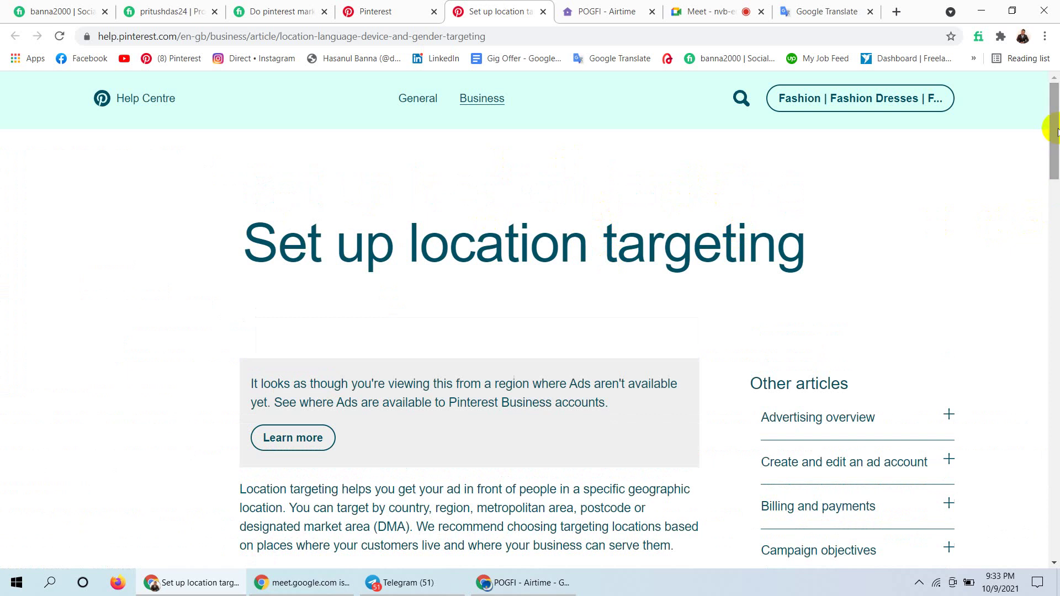
mouse_move(1054, 132)
mouse_down()
mouse_move(1042, 372)
mouse_move(1048, 516)
mouse_move(1047, 131)
mouse_up()
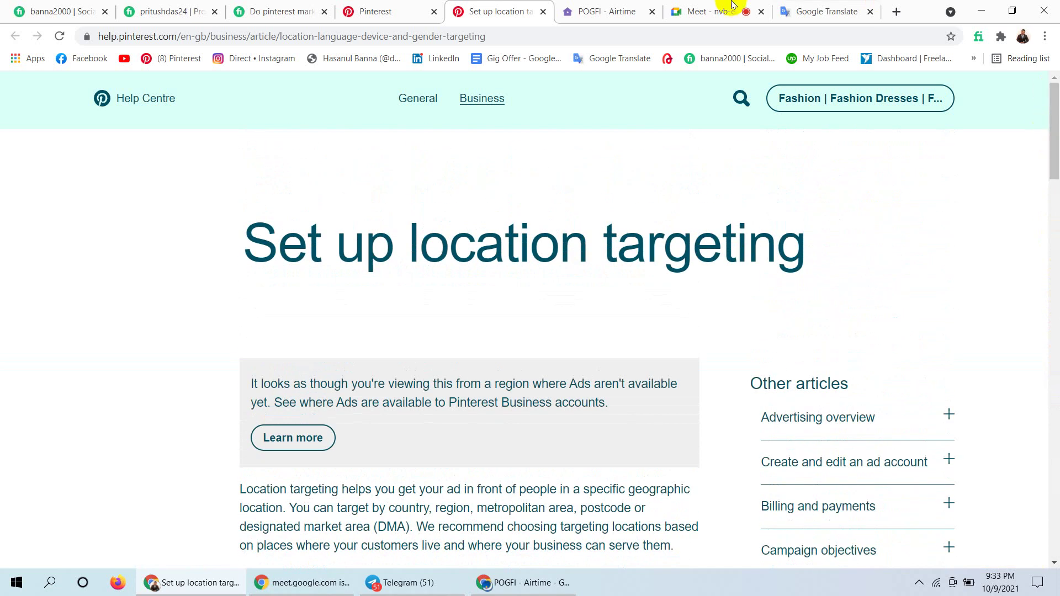
click(598, 7)
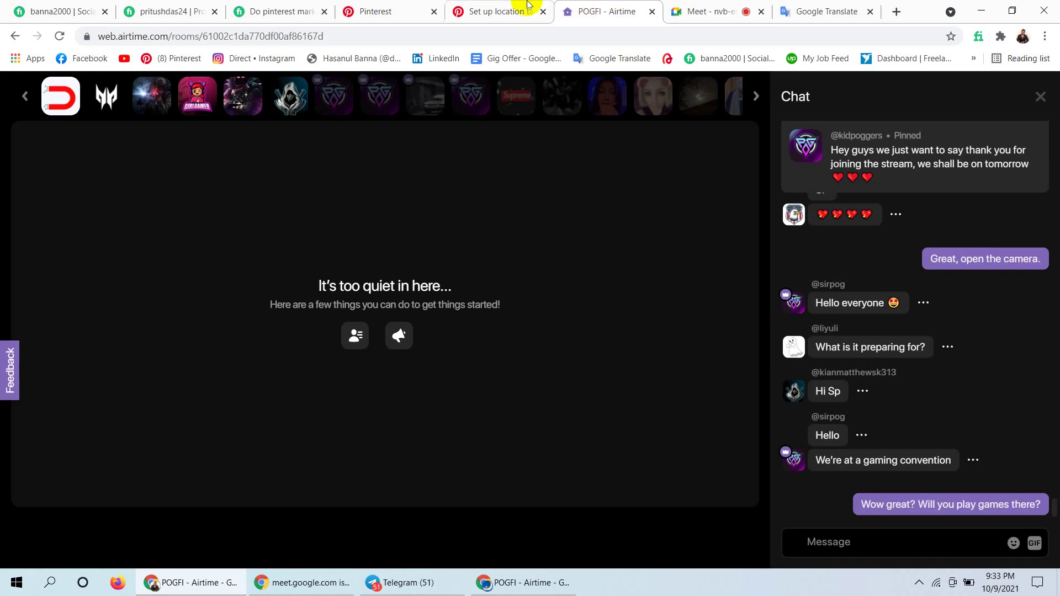
click(509, 8)
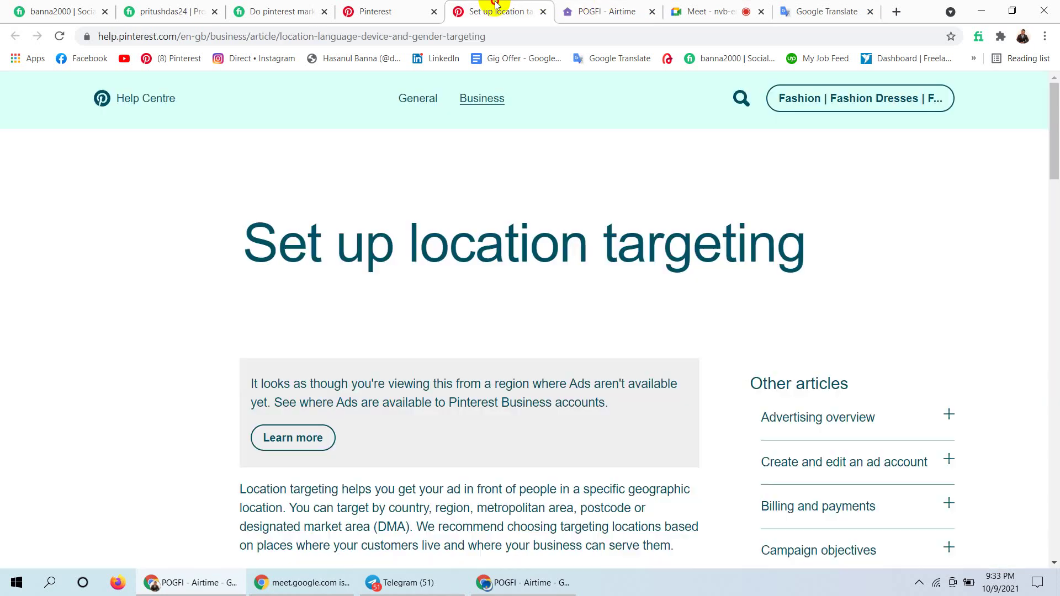
click(379, 8)
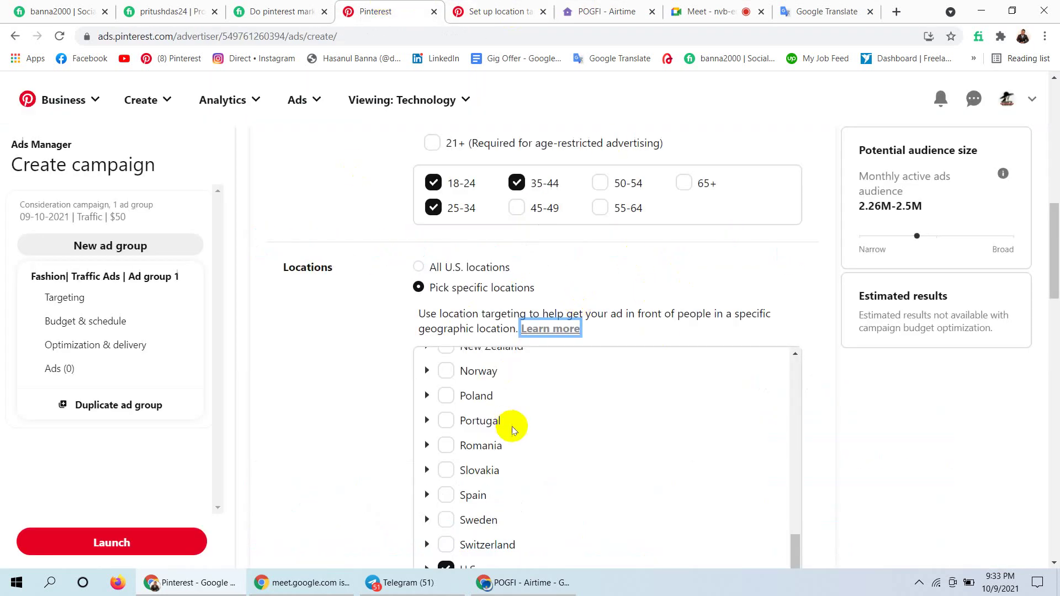
click(322, 368)
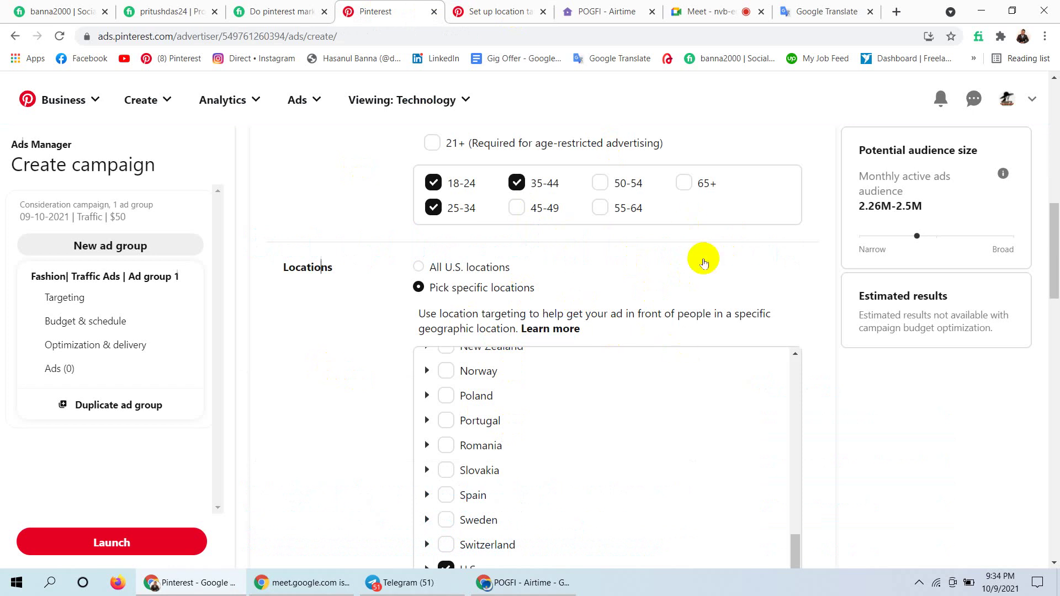
drag(1056, 260, 1050, 316)
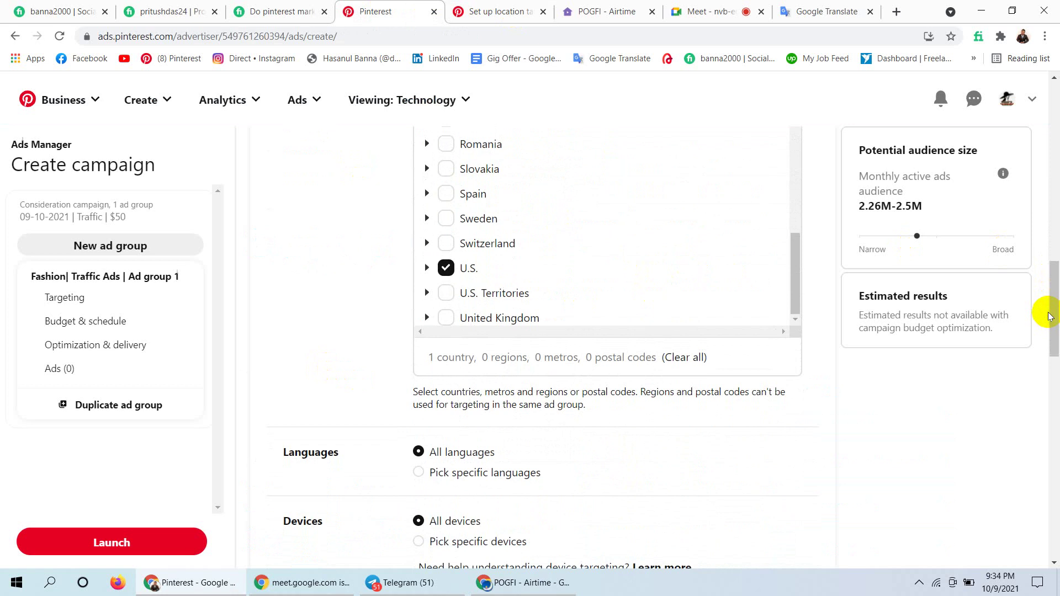
drag(1050, 317, 1053, 339)
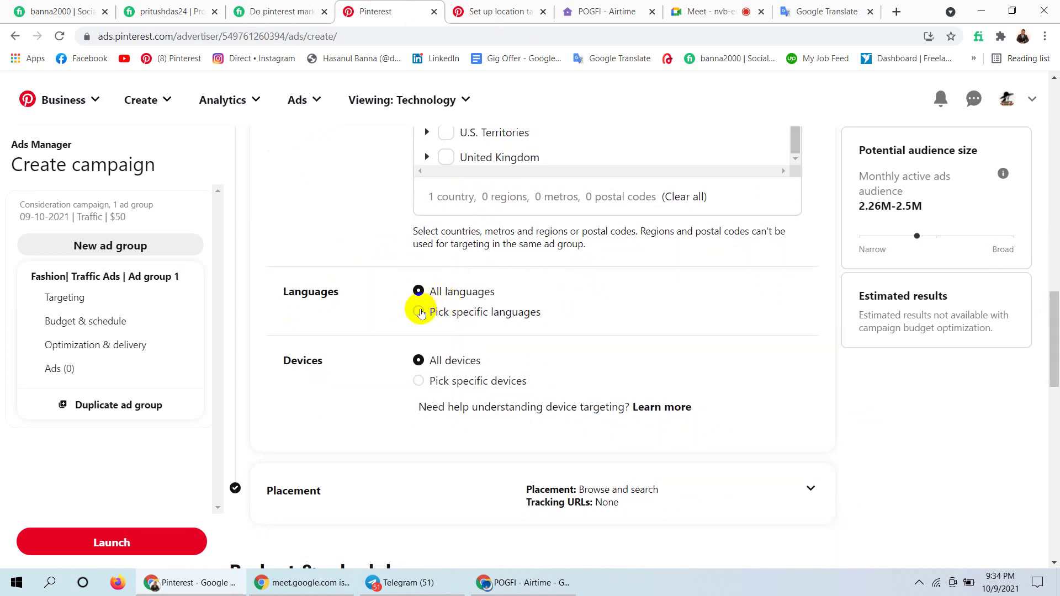
Pick specific languages, clear all, and tick English as the only language.
click(419, 312)
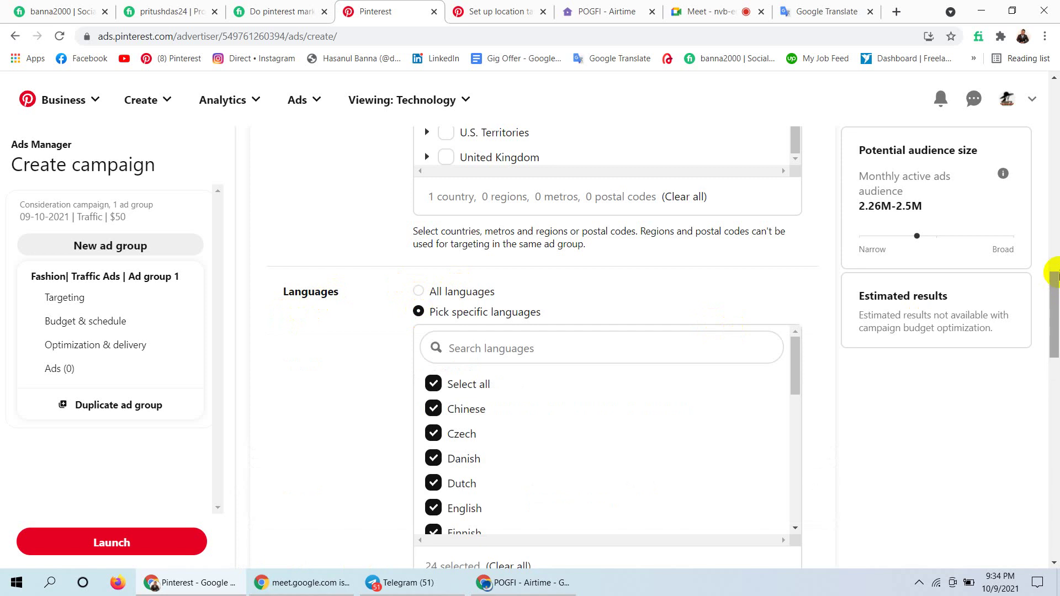
drag(1052, 276, 1053, 301)
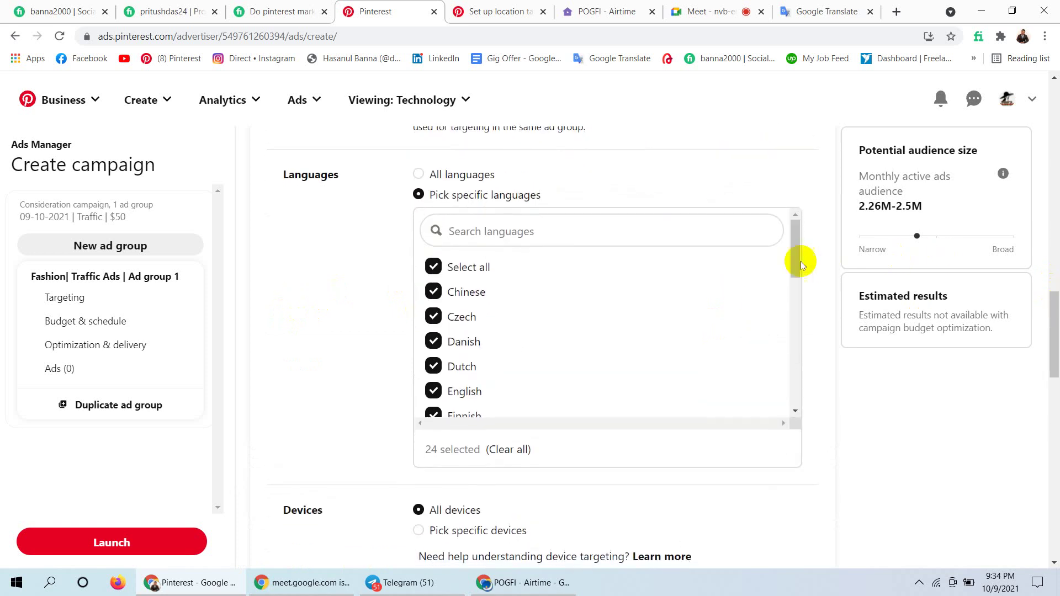
drag(801, 263, 788, 397)
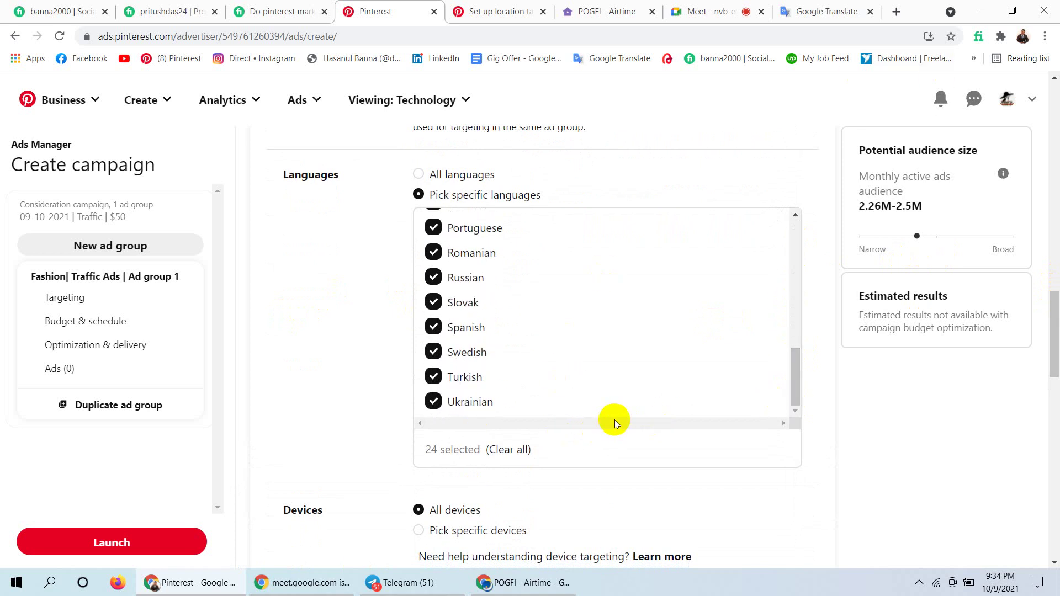
click(506, 449)
drag(795, 356, 795, 250)
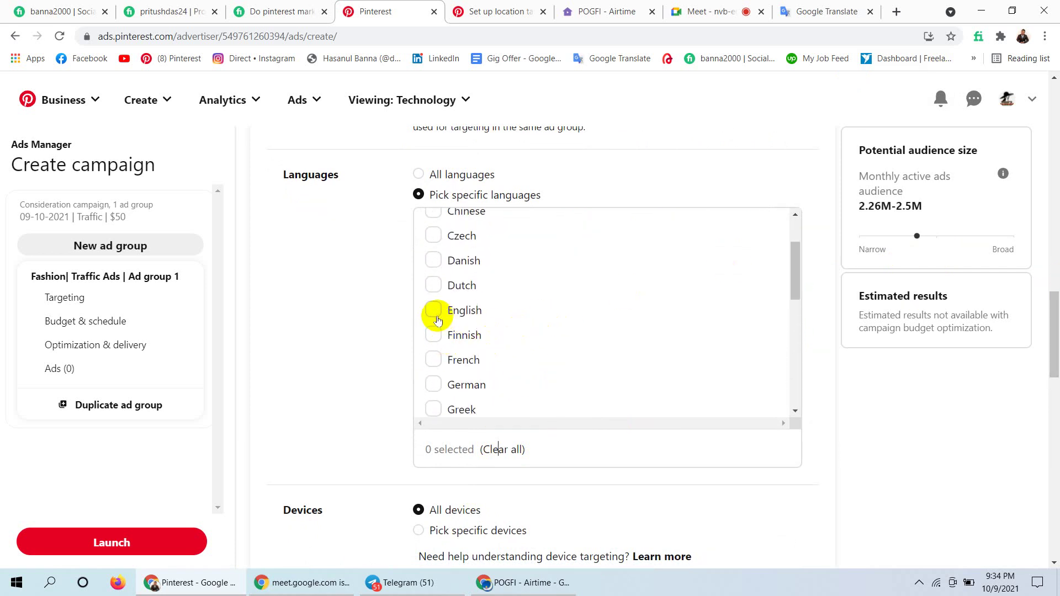
click(433, 312)
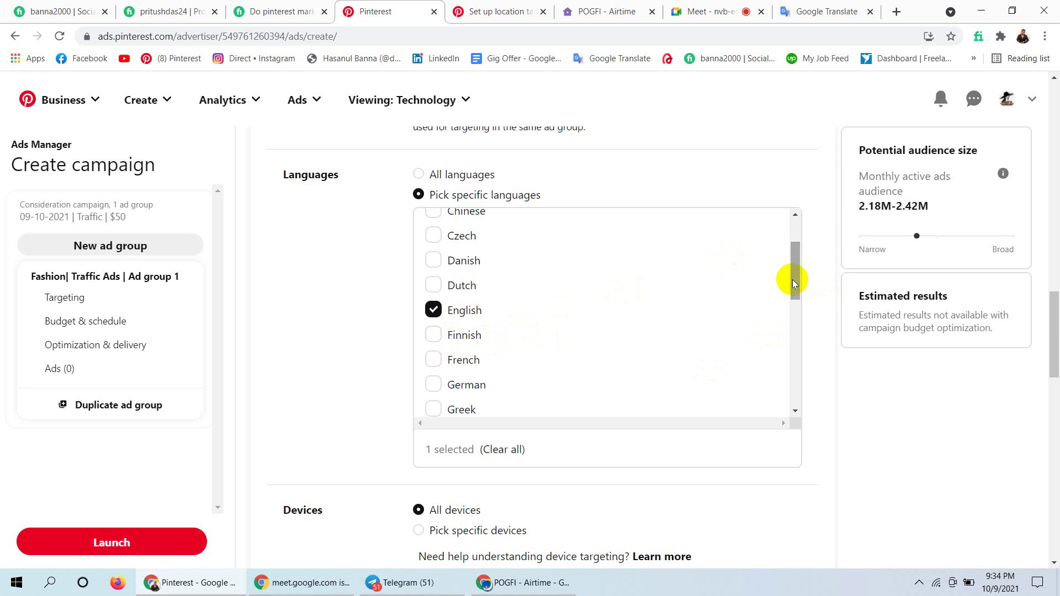
Switch Devices to Pick specific devices, keeping all six device types checked.
drag(793, 282, 784, 410)
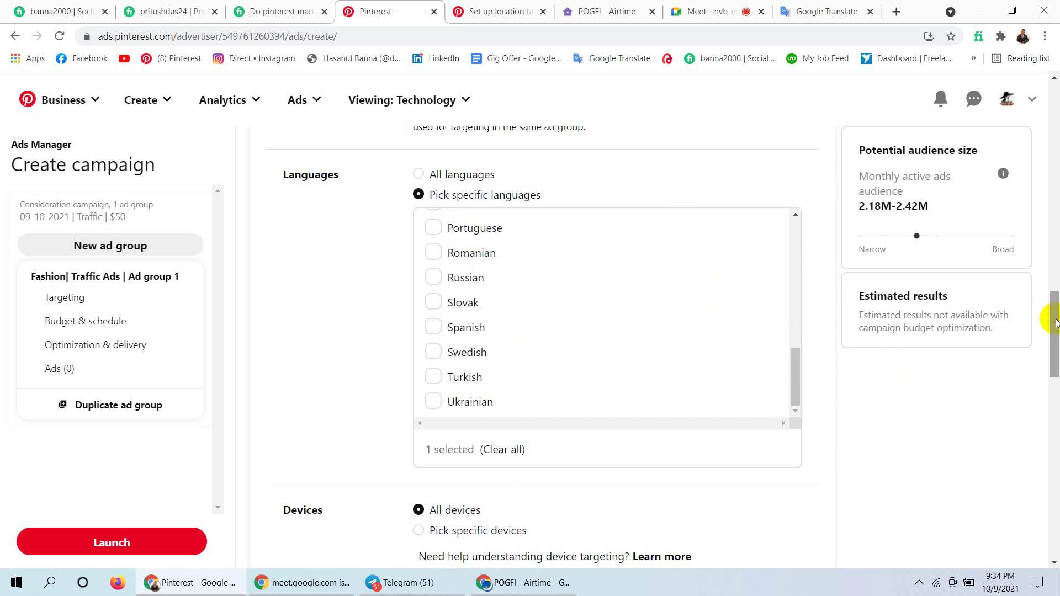
drag(1054, 319, 1054, 364)
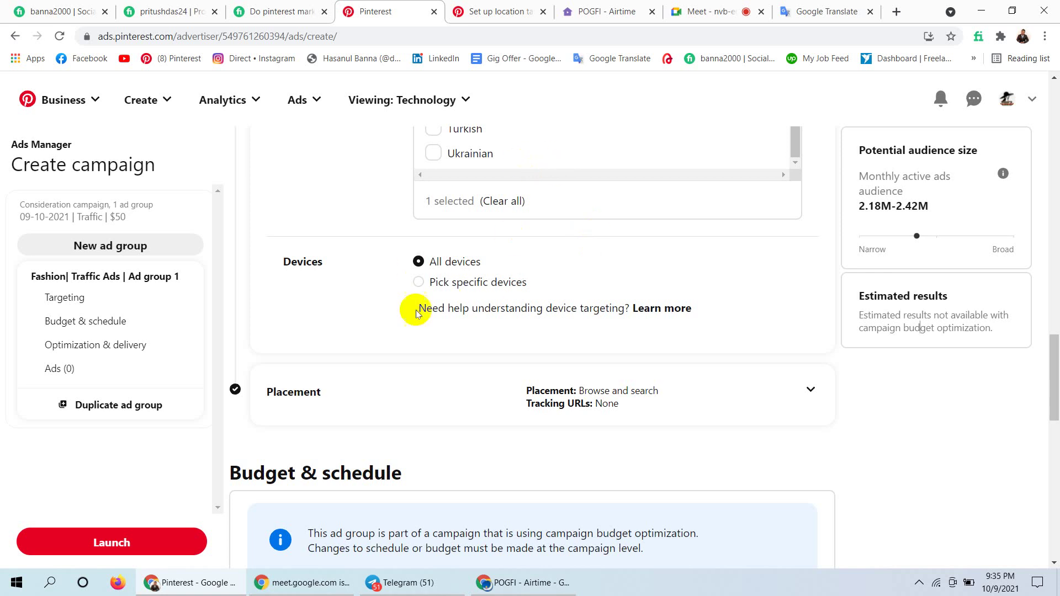
click(419, 283)
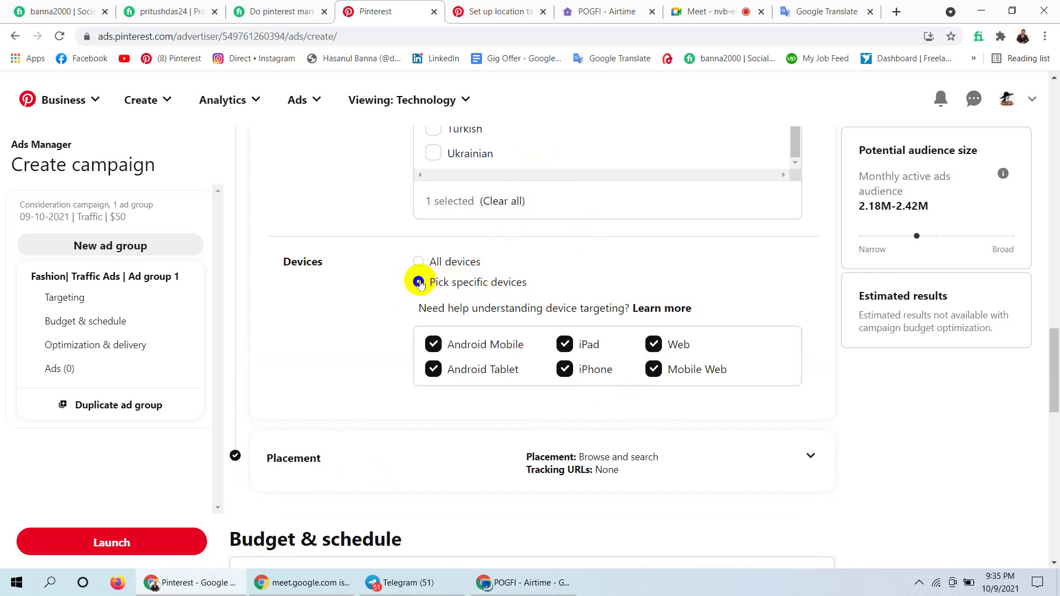
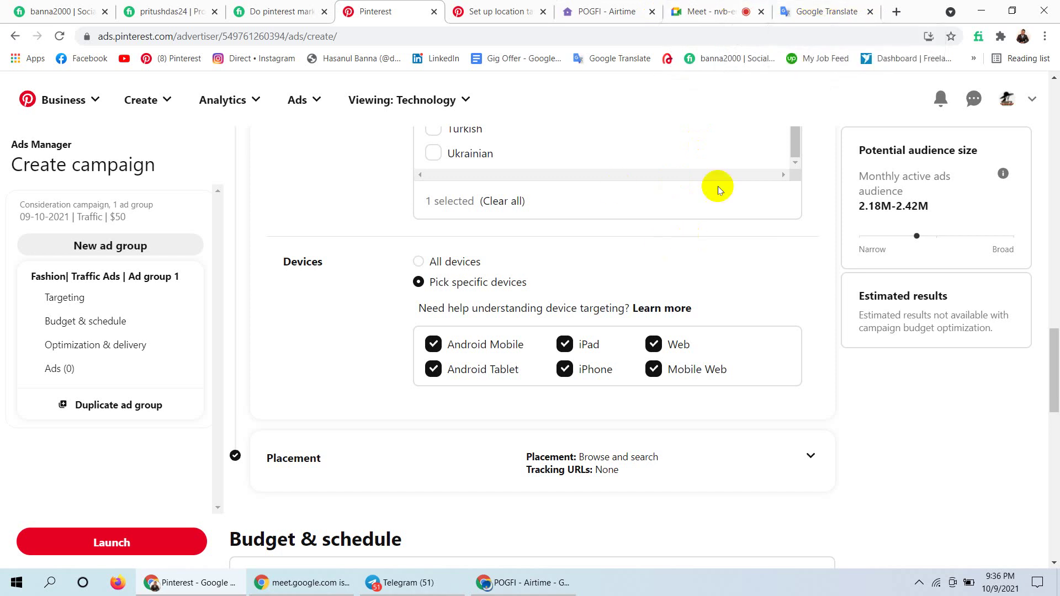
In Google Translate, swap 'consideration' for a web address and open its translated link, which fails to load.
click(808, 7)
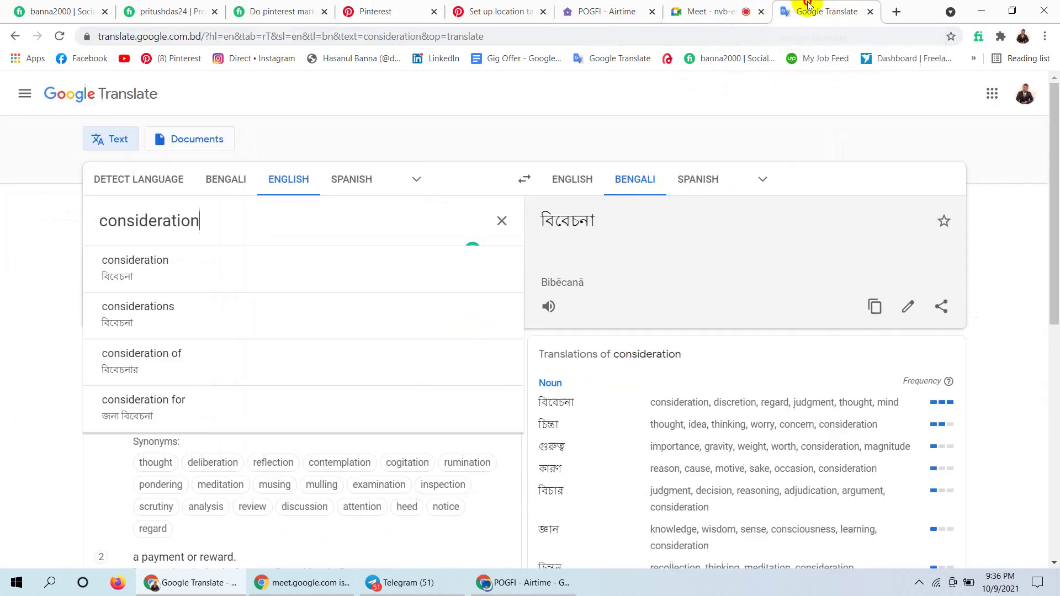
click(565, 117)
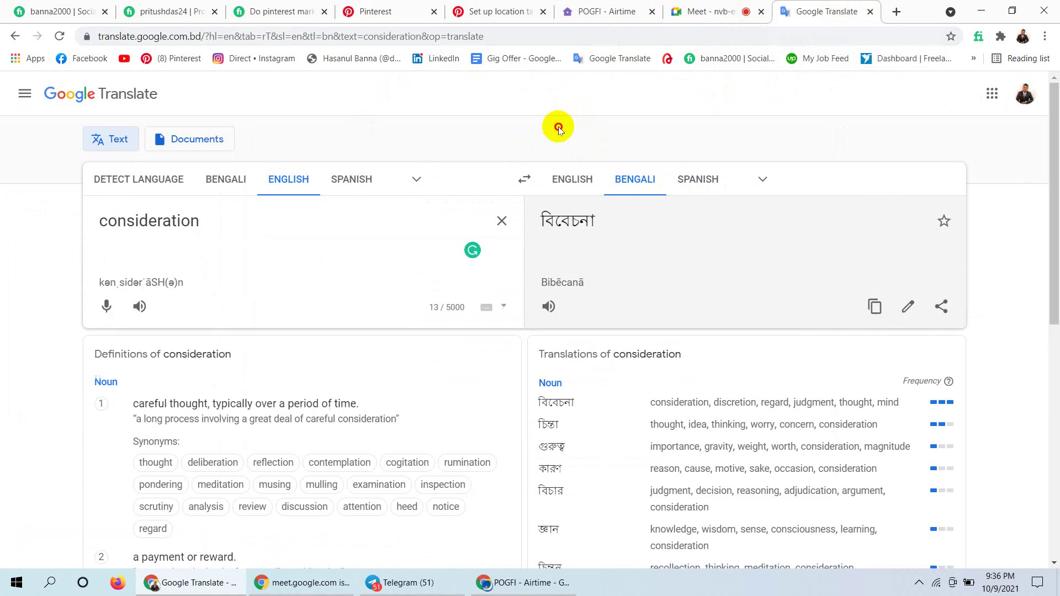
click(500, 221)
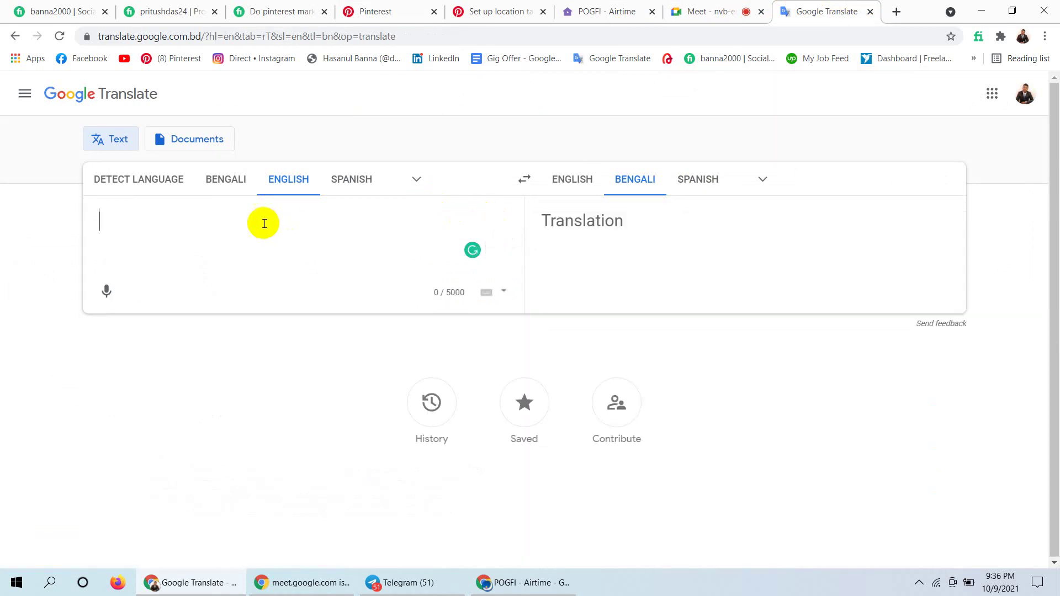
text(www.)
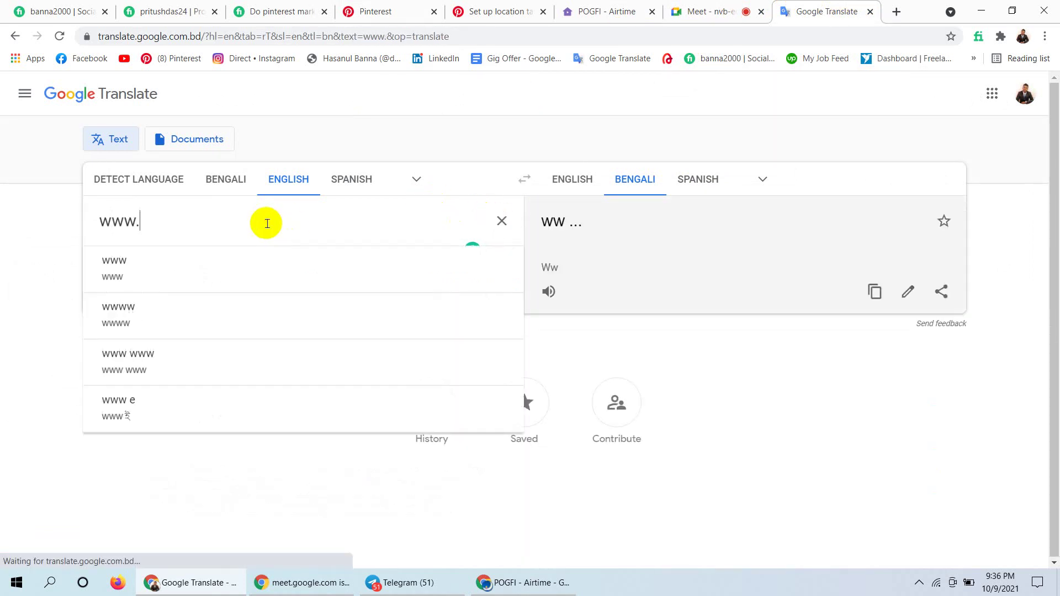
text(basanul)
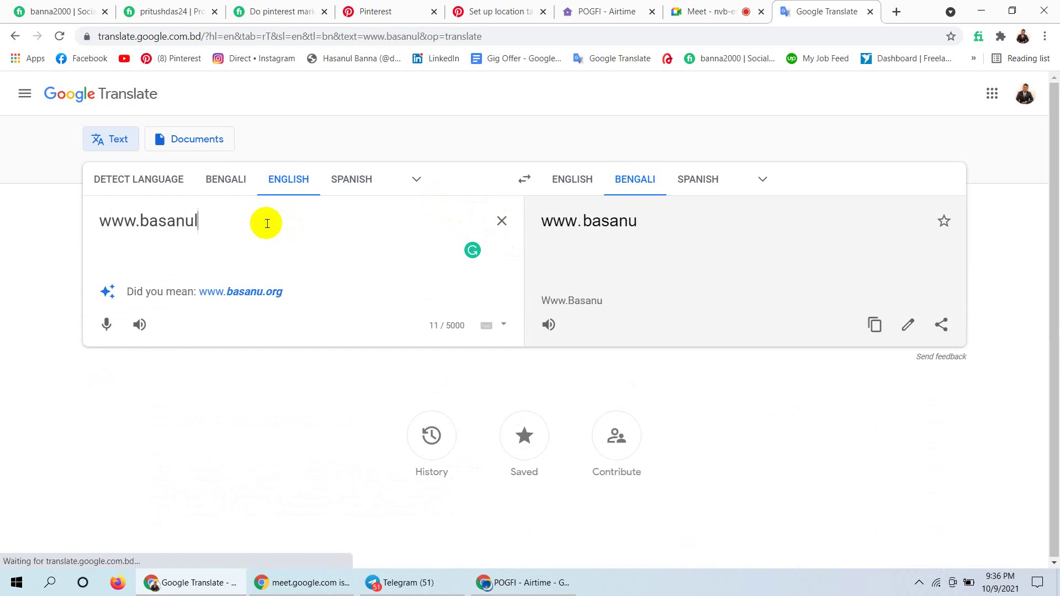
key(BackSpace)
text(bann)
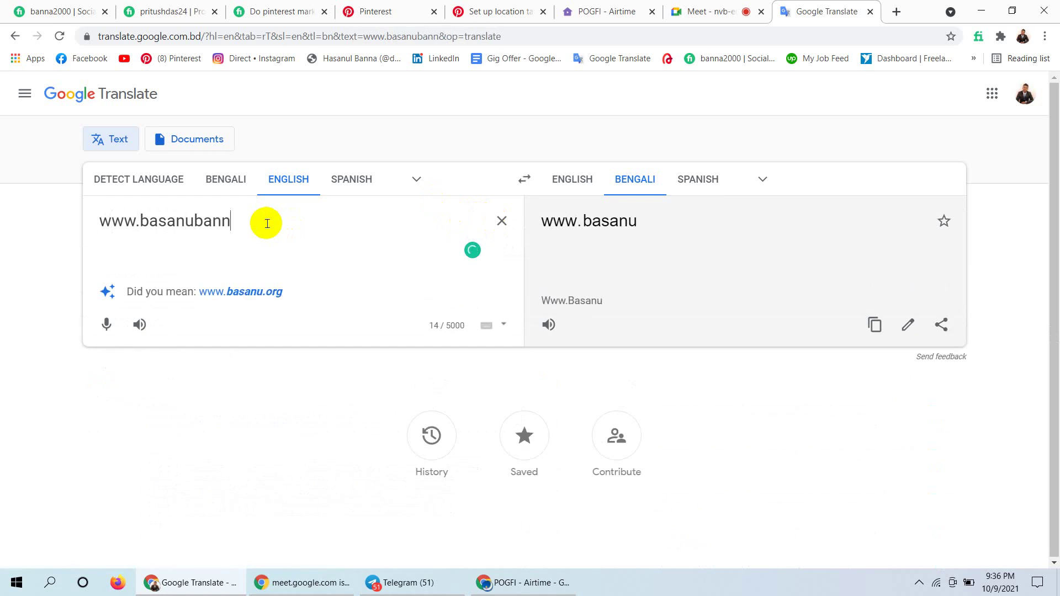
text(a.com)
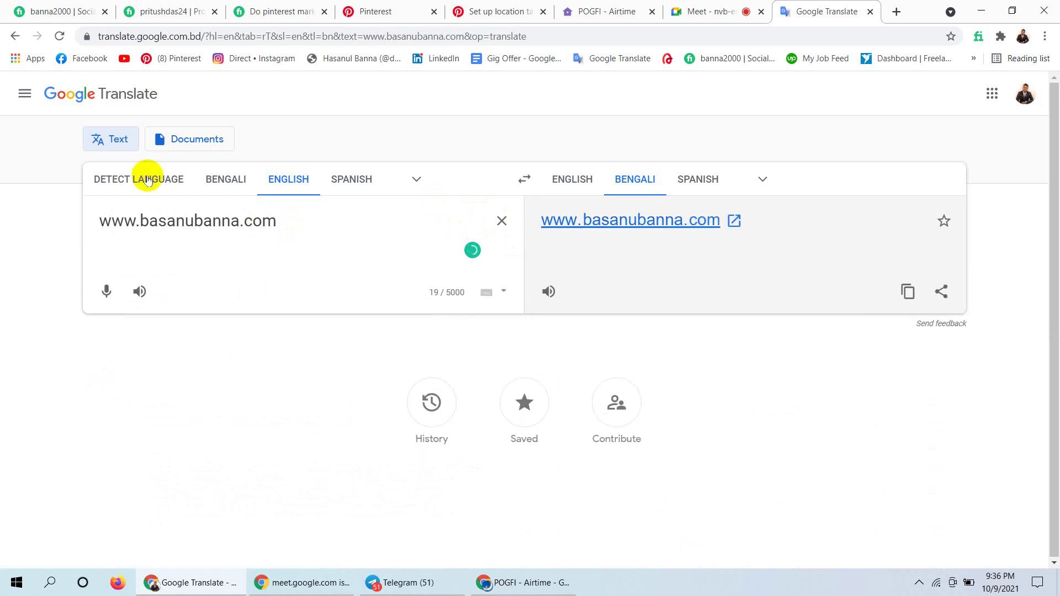
click(642, 227)
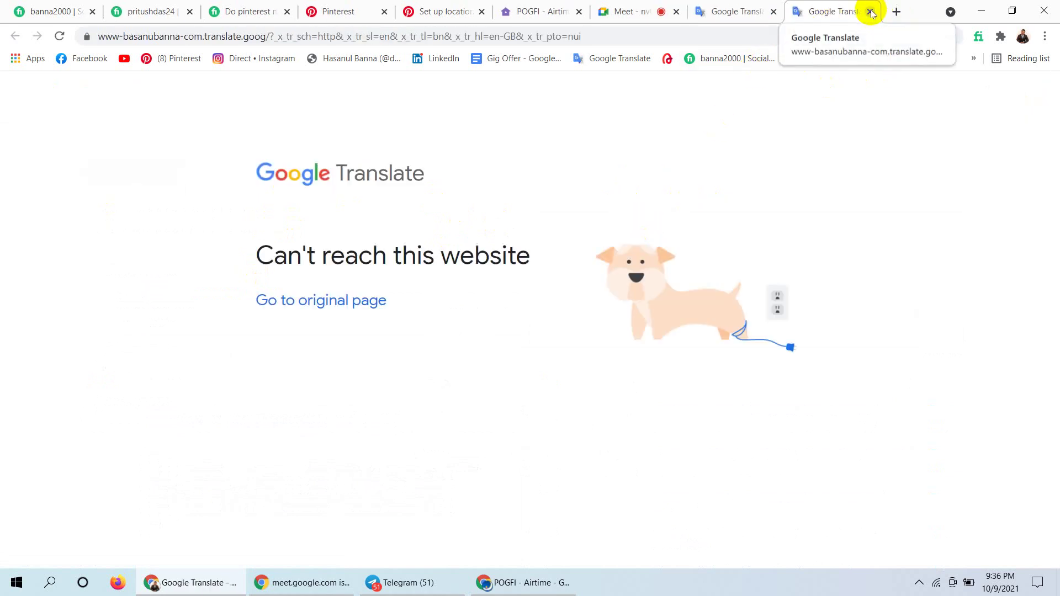
click(531, 10)
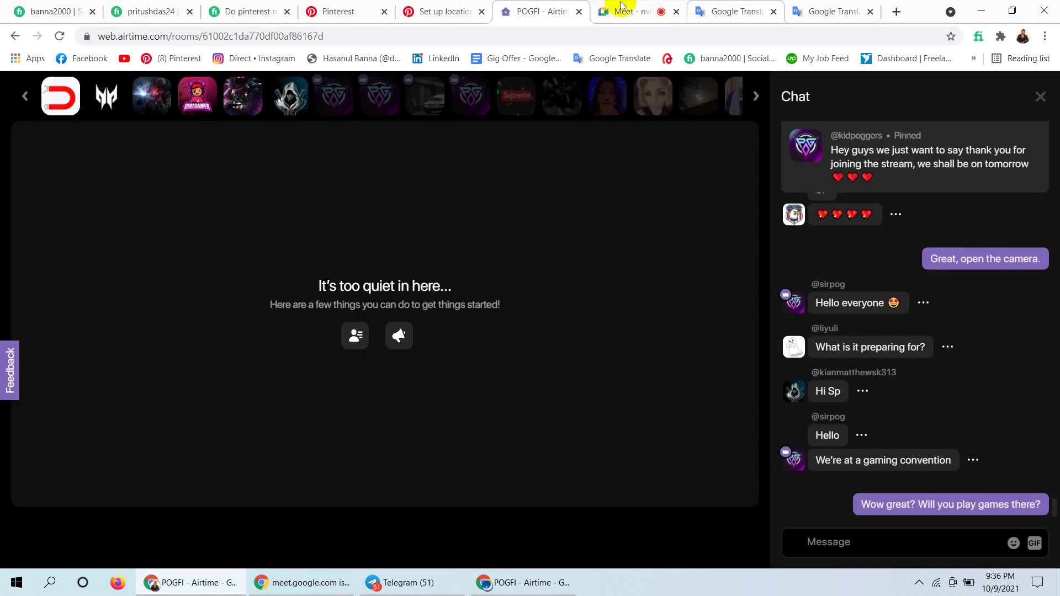
Close the 'Set up location targeting' article tab and return to the Pinterest campaign draft.
click(443, 7)
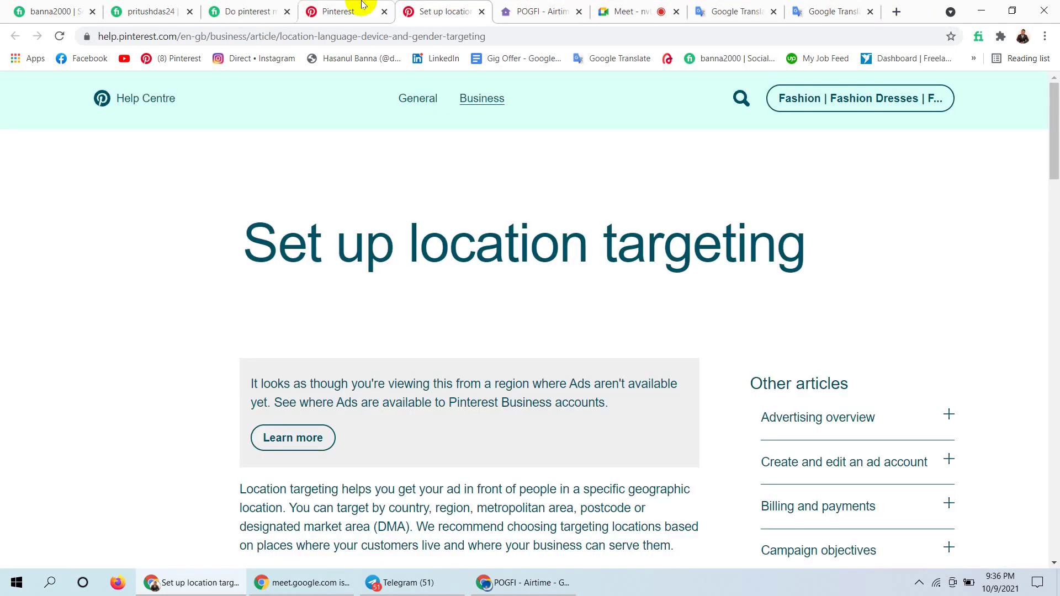
click(481, 12)
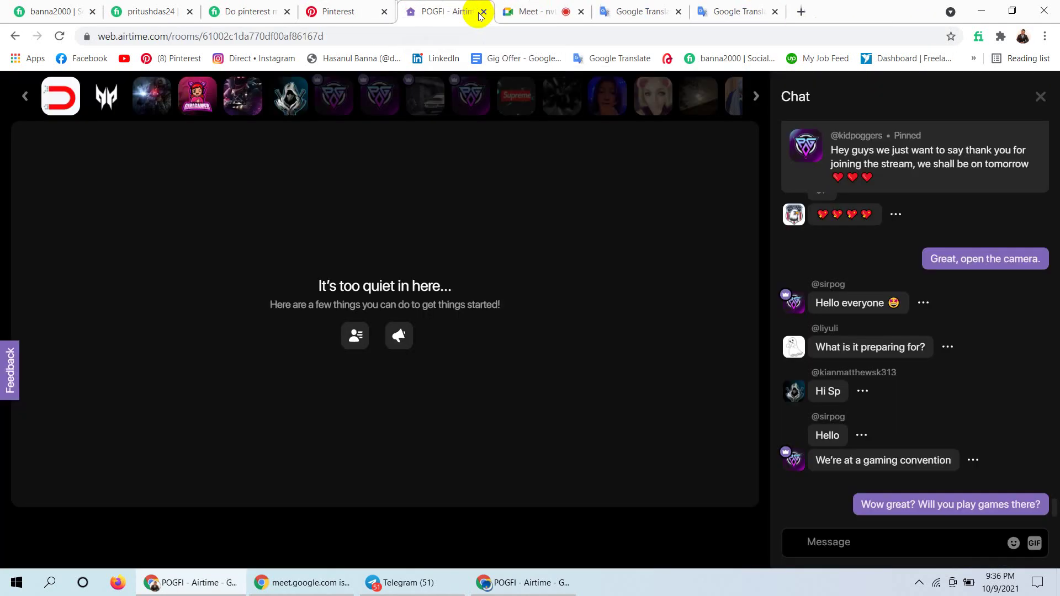
click(348, 5)
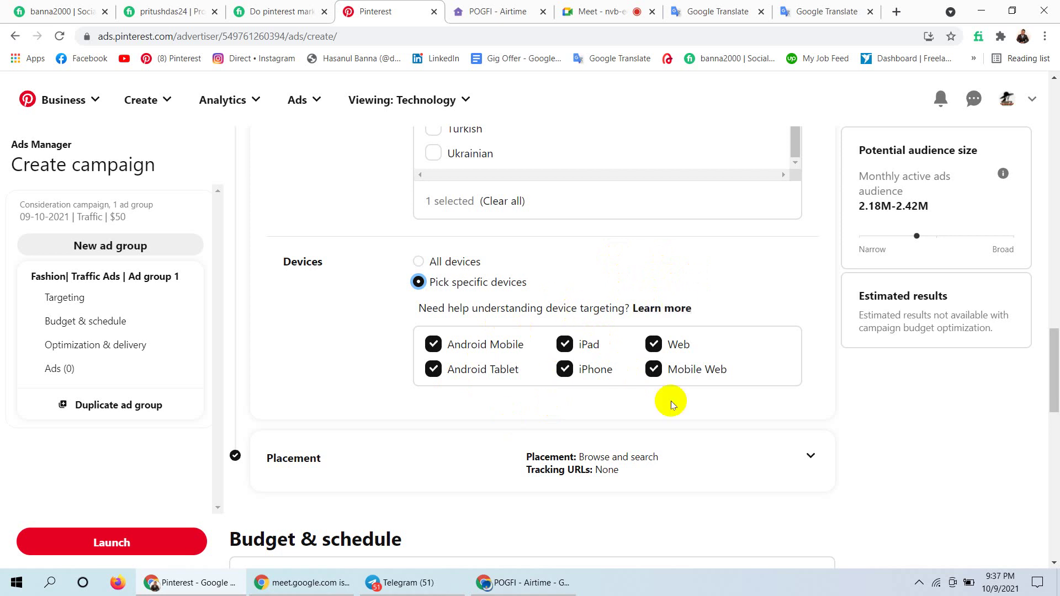
Uncheck Android Tablet and iPad, keeping Android Mobile, iPhone, Web and Mobile Web targeted.
click(655, 346)
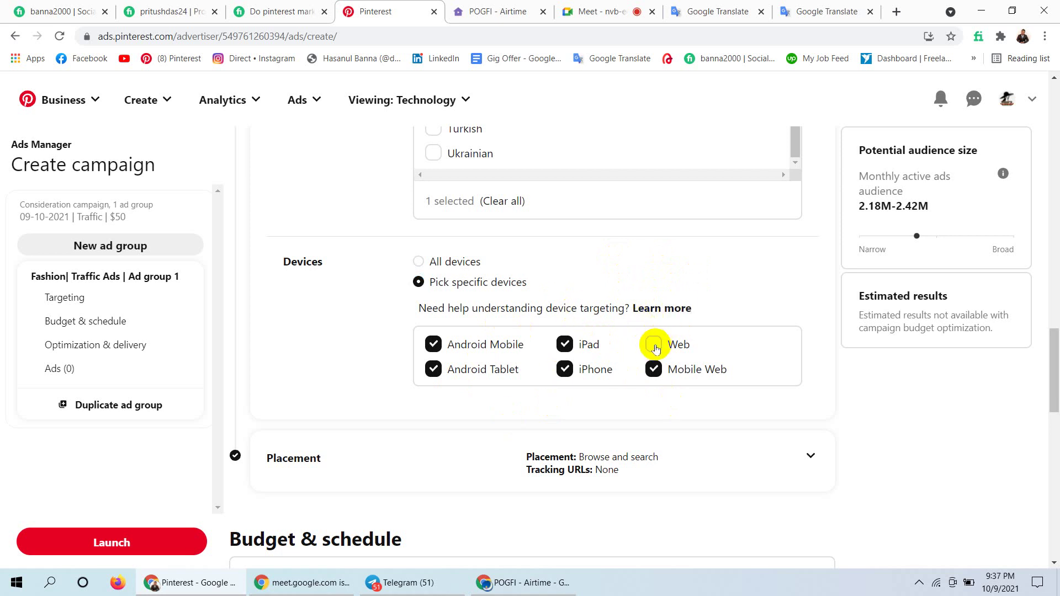
click(654, 347)
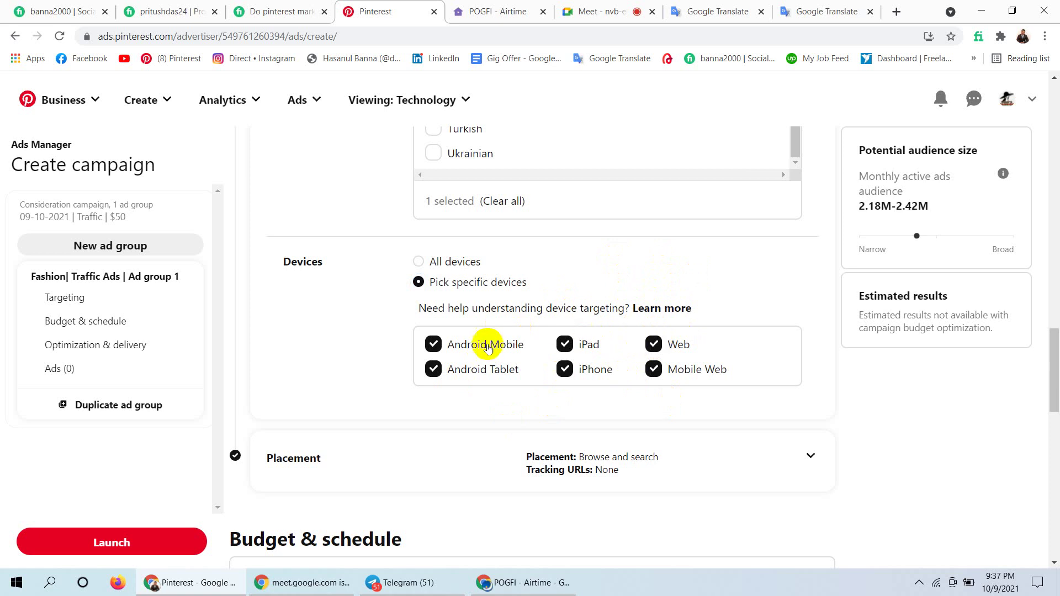
click(432, 369)
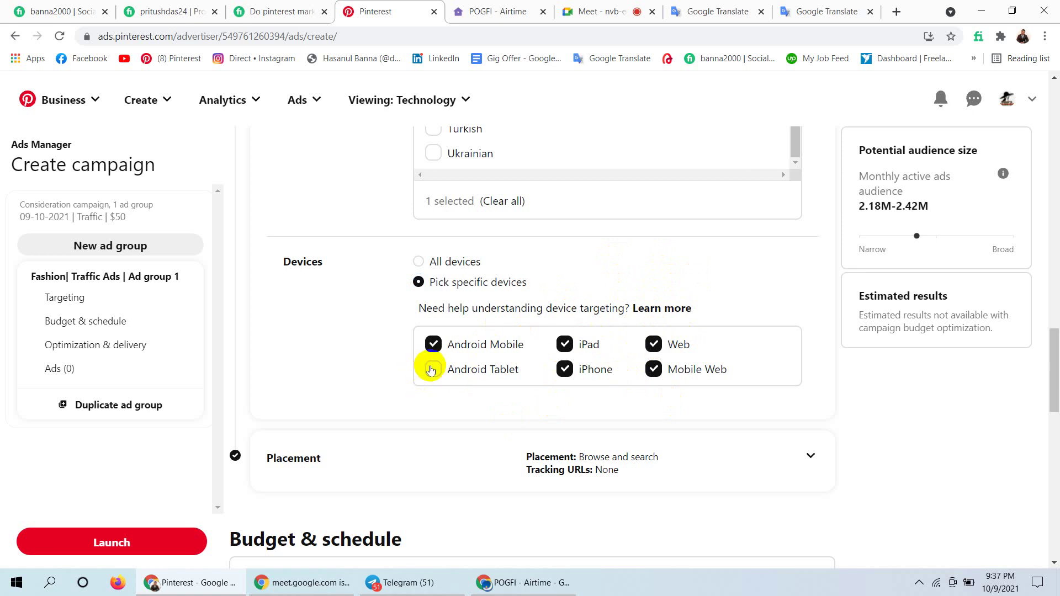
click(654, 379)
click(565, 345)
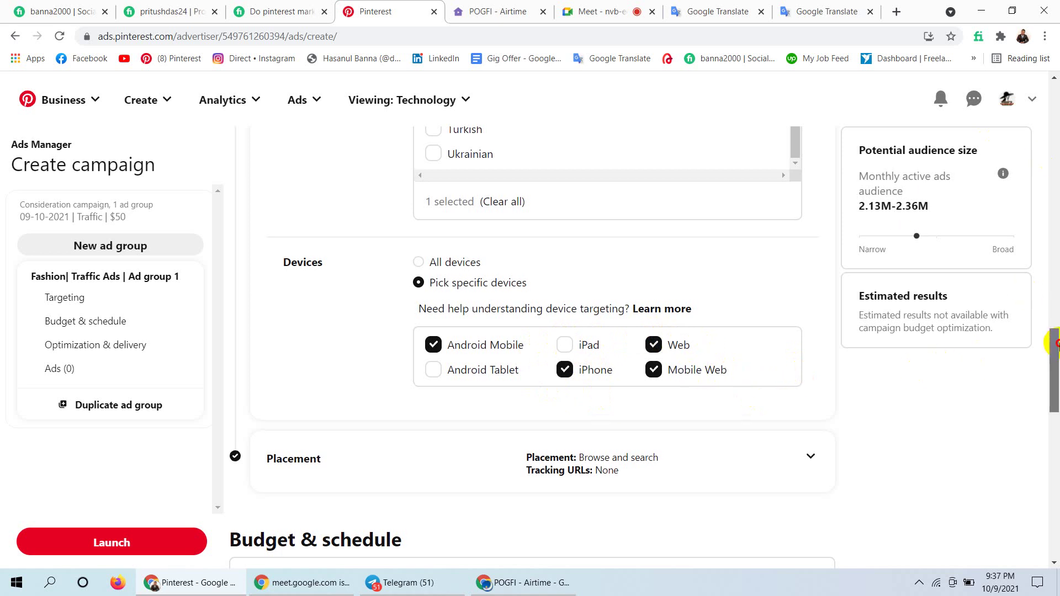
drag(1055, 337, 1059, 376)
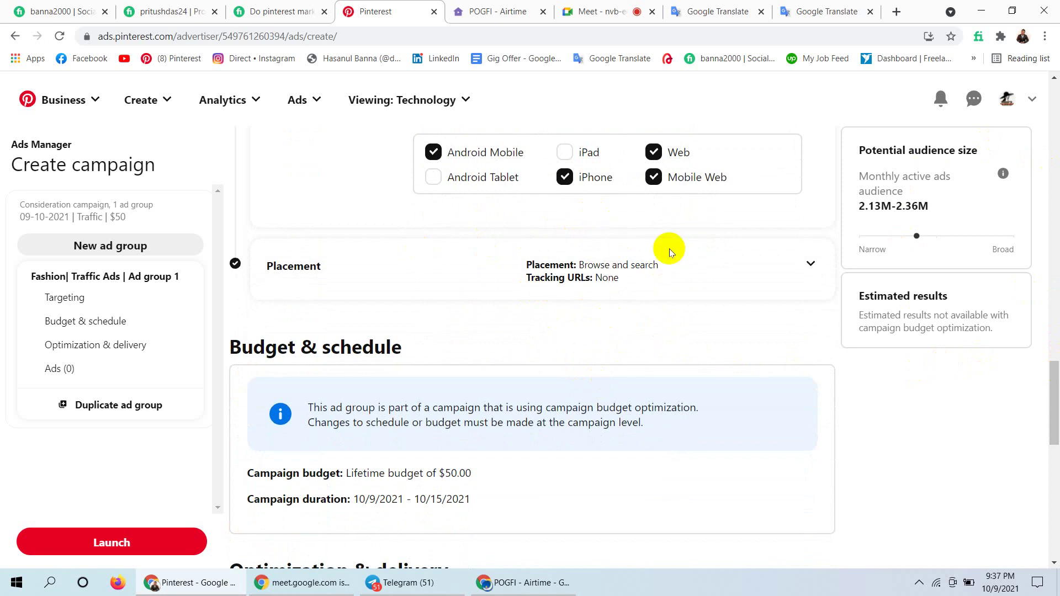
Expand the ad group's Placement card, leaving it at All (recommended).
click(809, 264)
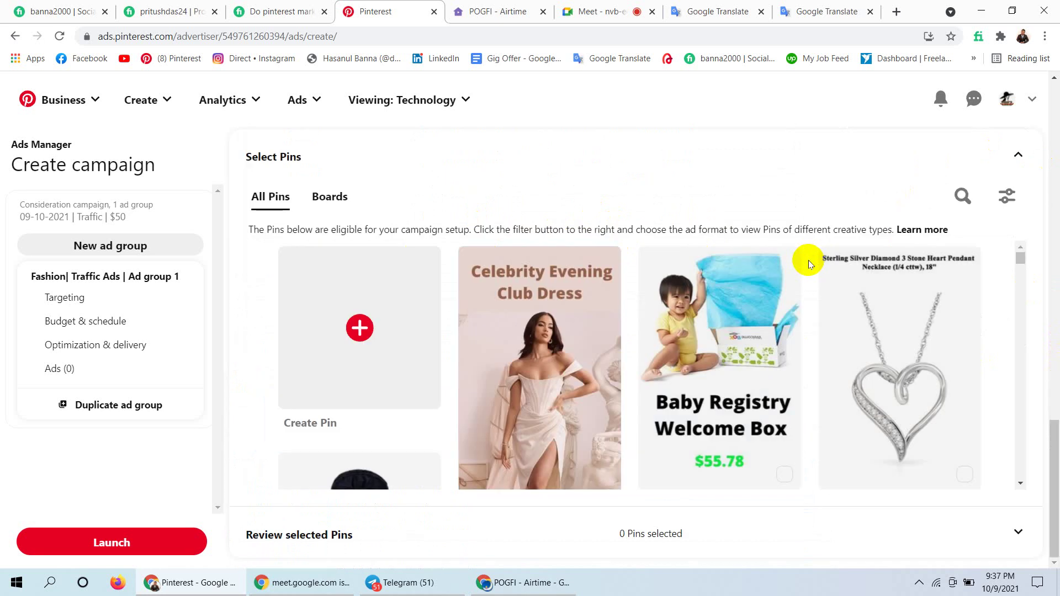
drag(1055, 436, 1053, 215)
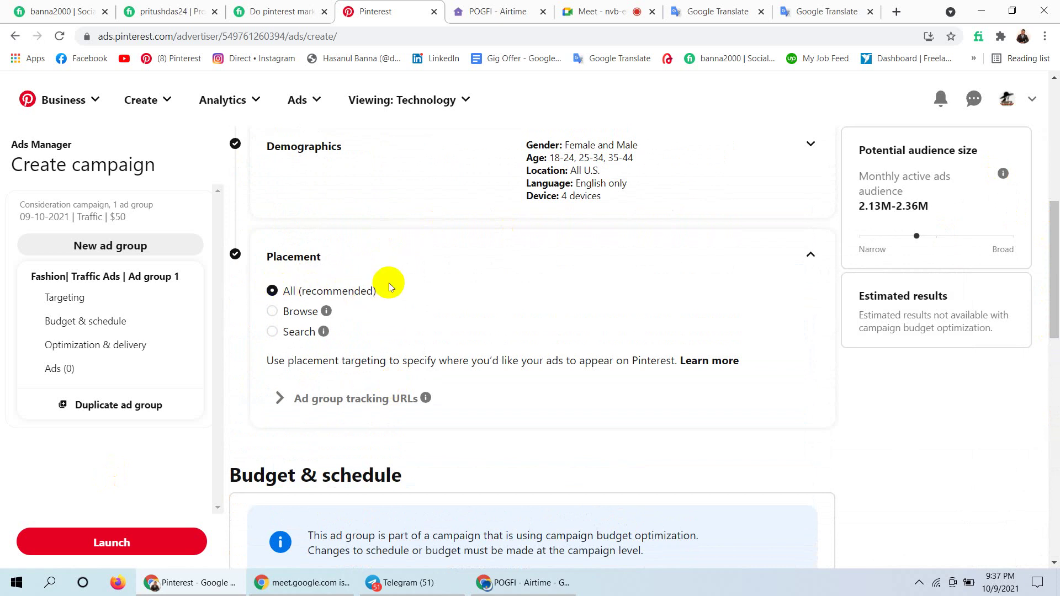
drag(386, 289, 276, 288)
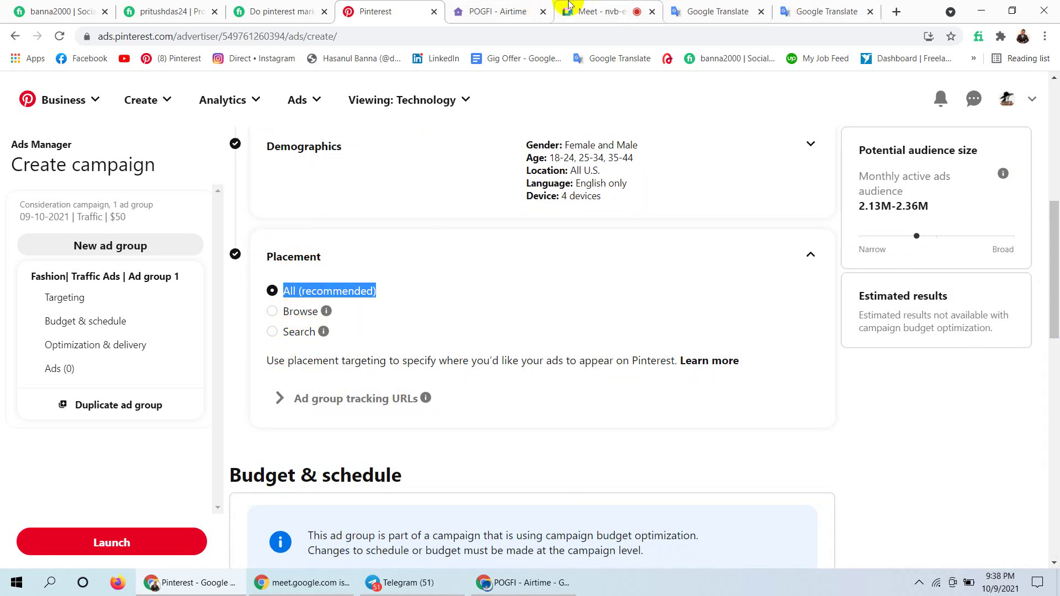
Load Pinterest in the translated-page tab, move it beside Ads Manager, and open the home feed.
click(825, 8)
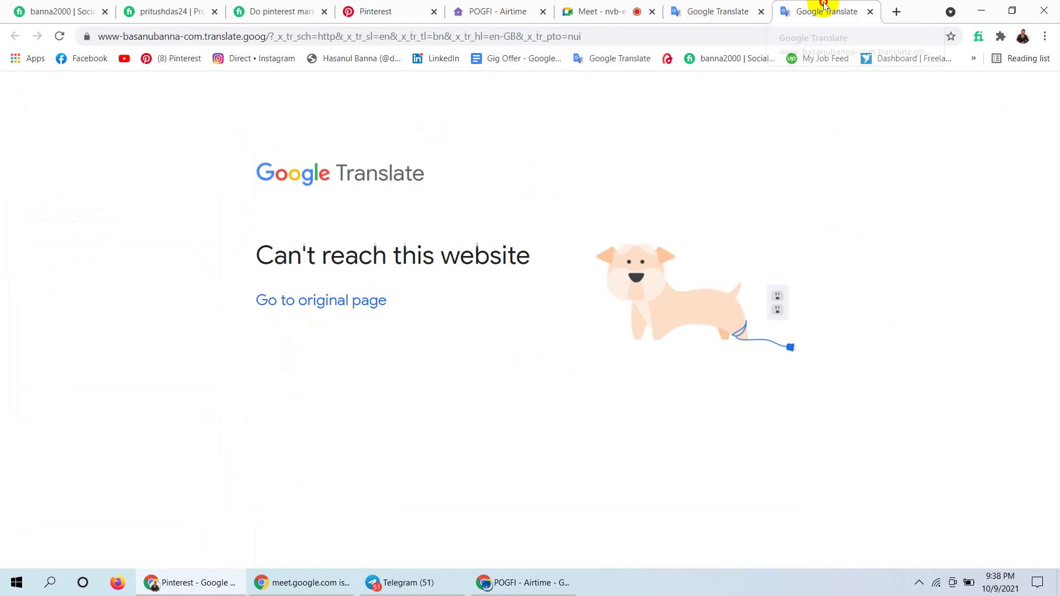
click(180, 60)
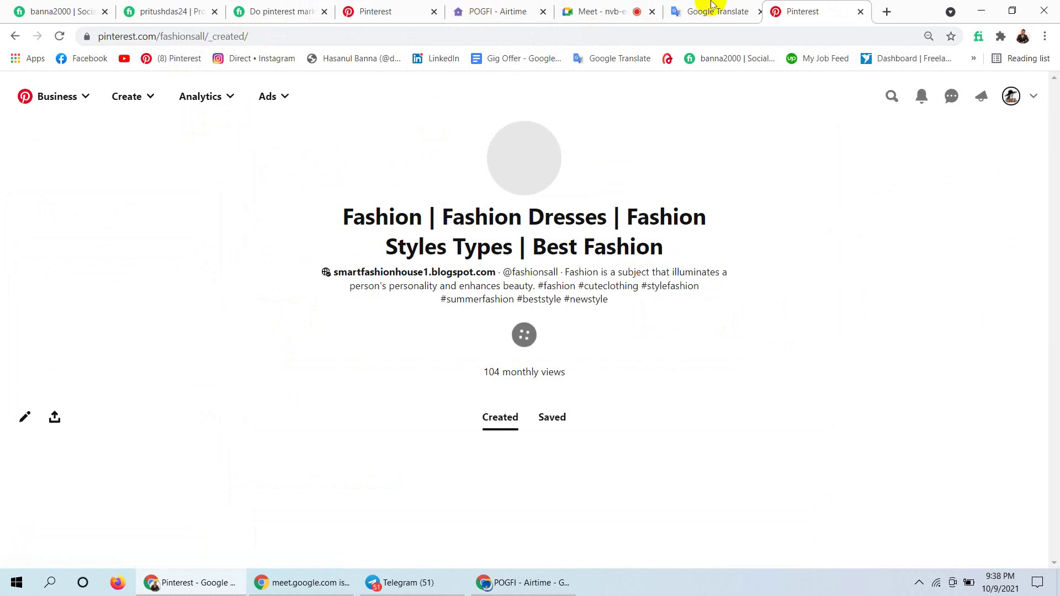
drag(826, 7, 486, 7)
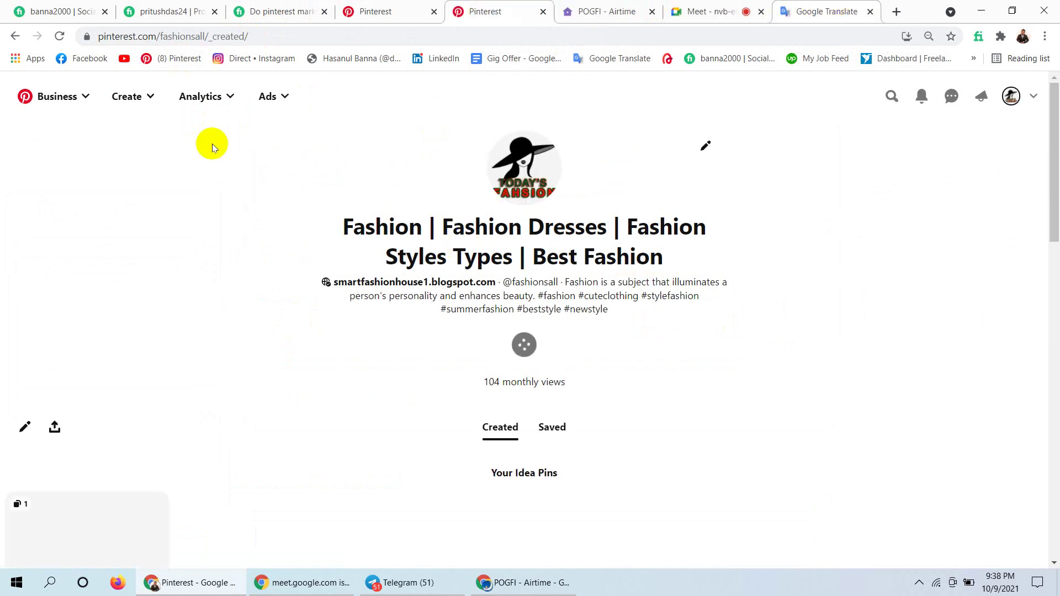
click(50, 97)
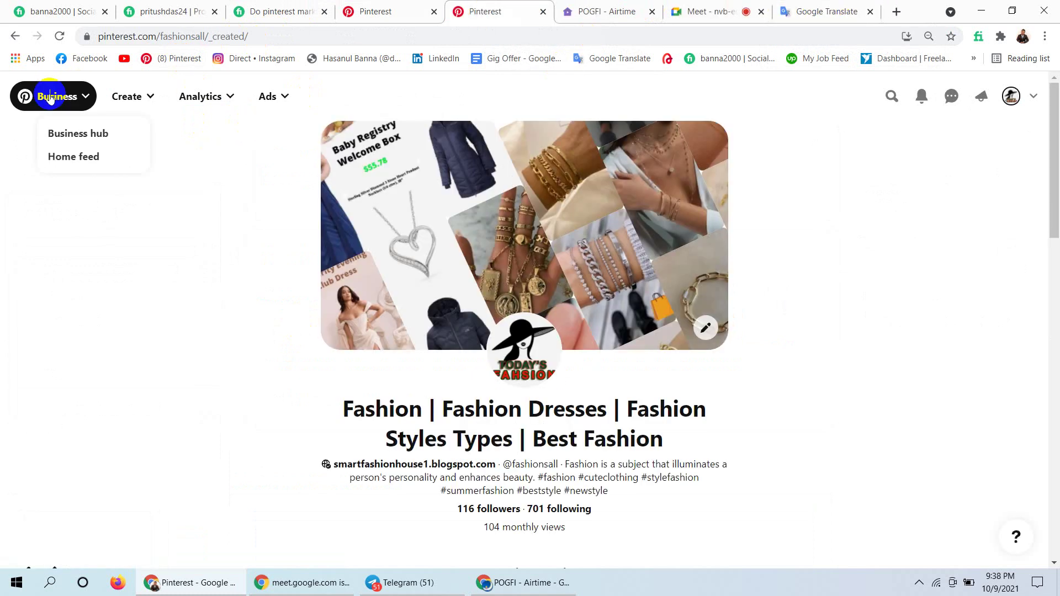
click(65, 157)
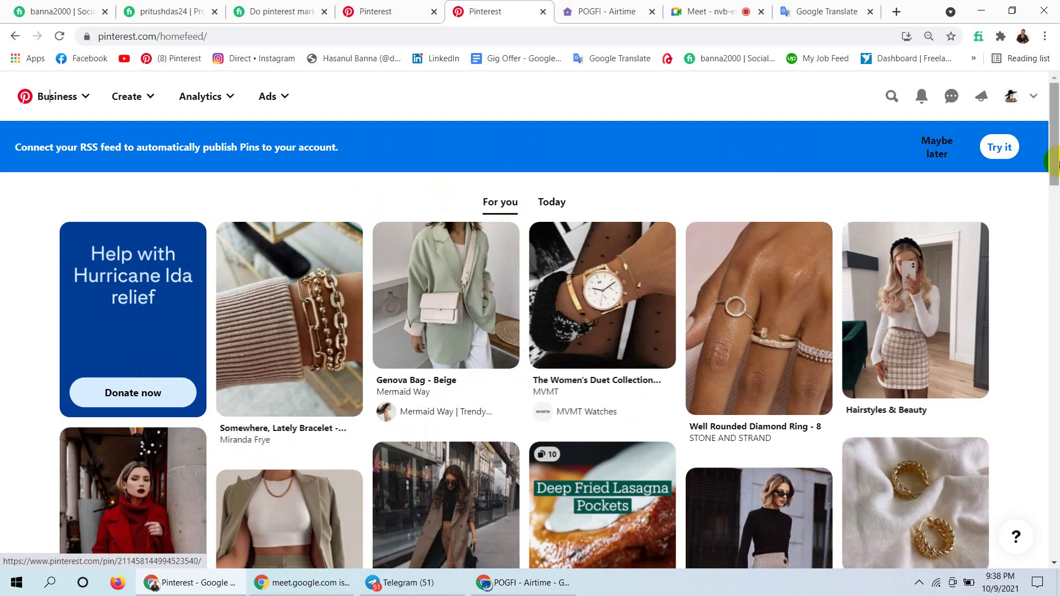
Search Pinterest for 'fashion' from recent searches, scroll the results, then return to Ads Manager.
drag(1055, 163, 1051, 303)
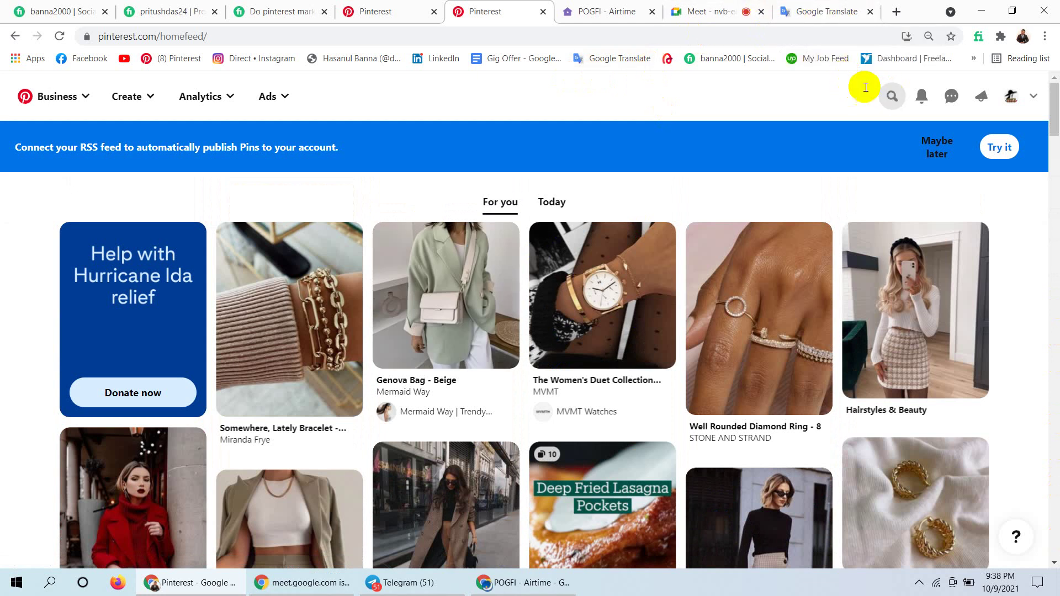
click(897, 99)
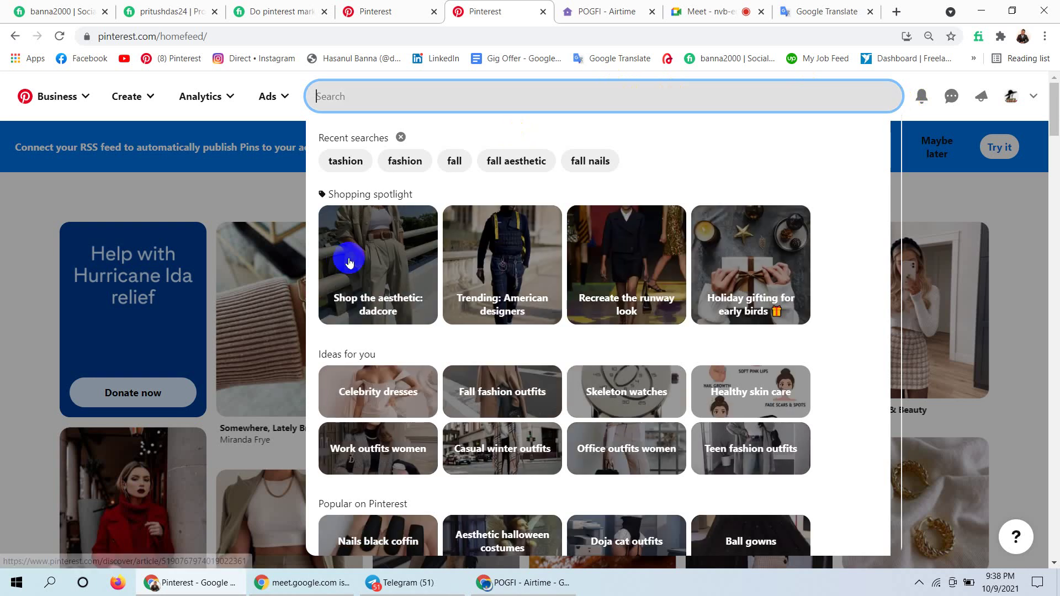
click(405, 161)
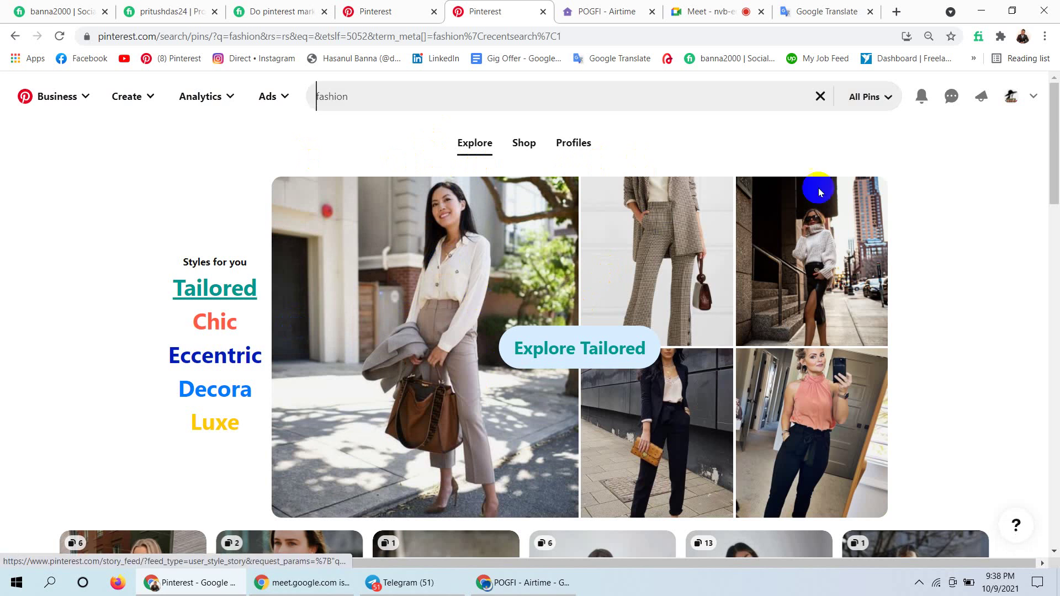
drag(1054, 165, 1055, 358)
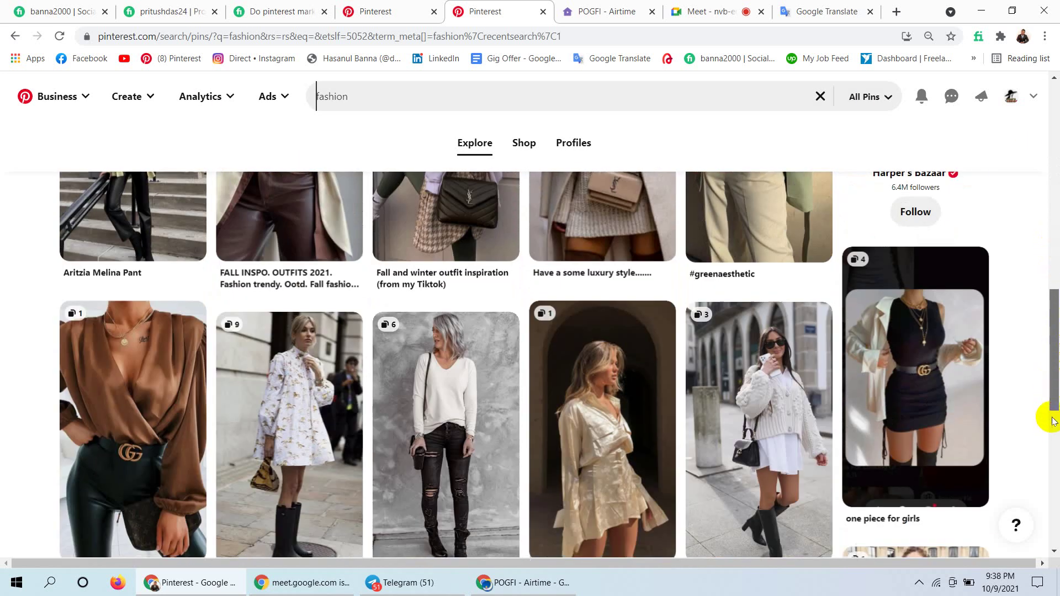
drag(1055, 287, 1056, 57)
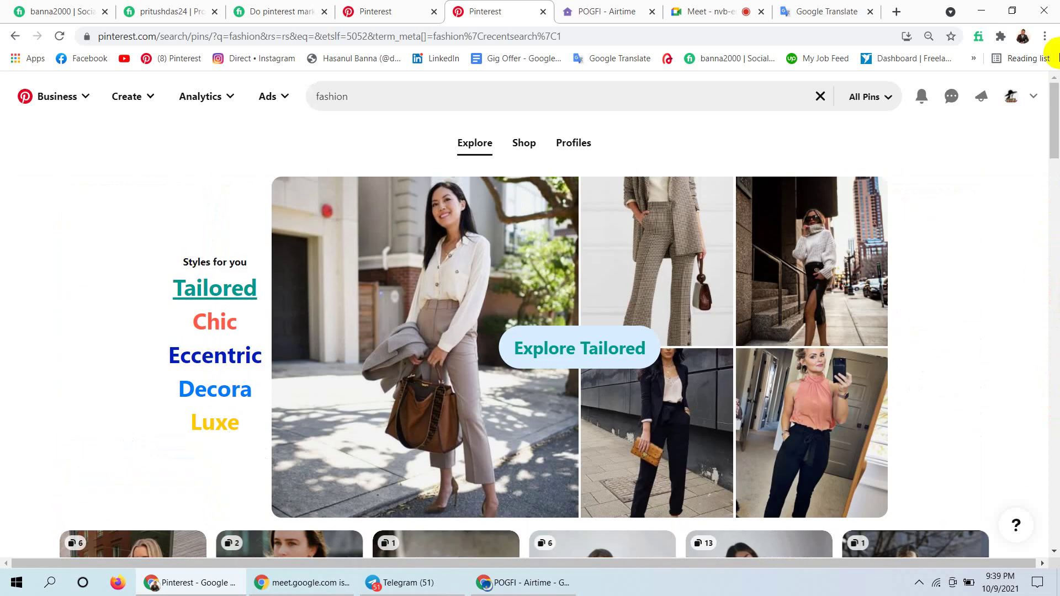
click(404, 4)
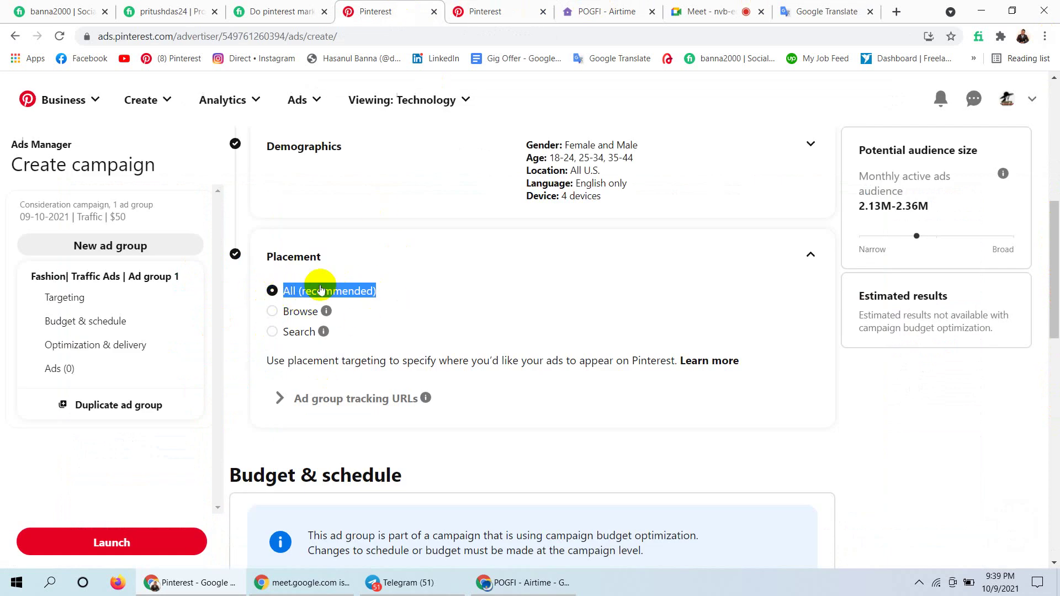
click(630, 270)
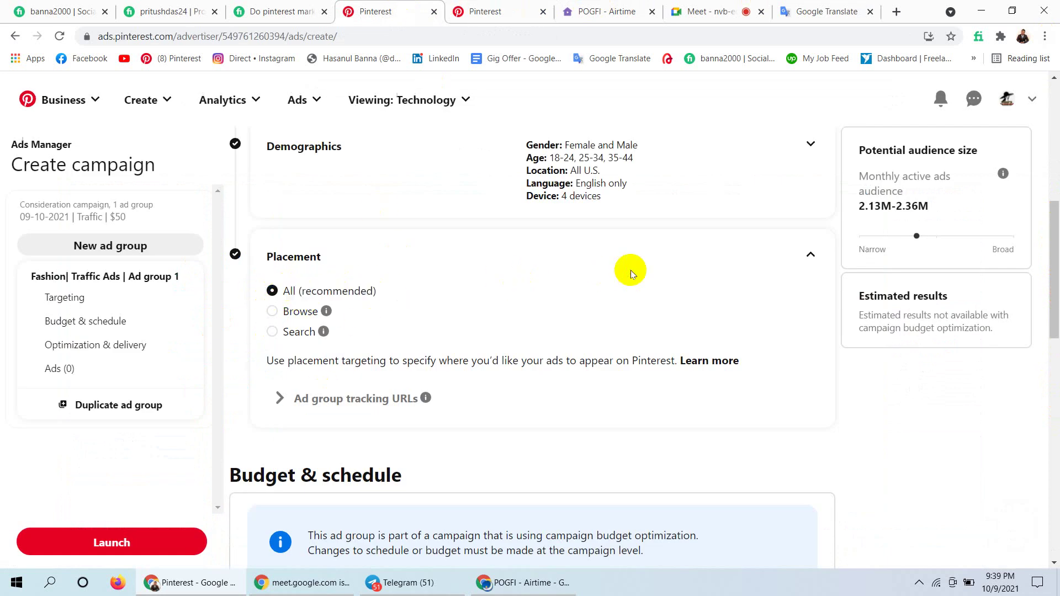
click(355, 403)
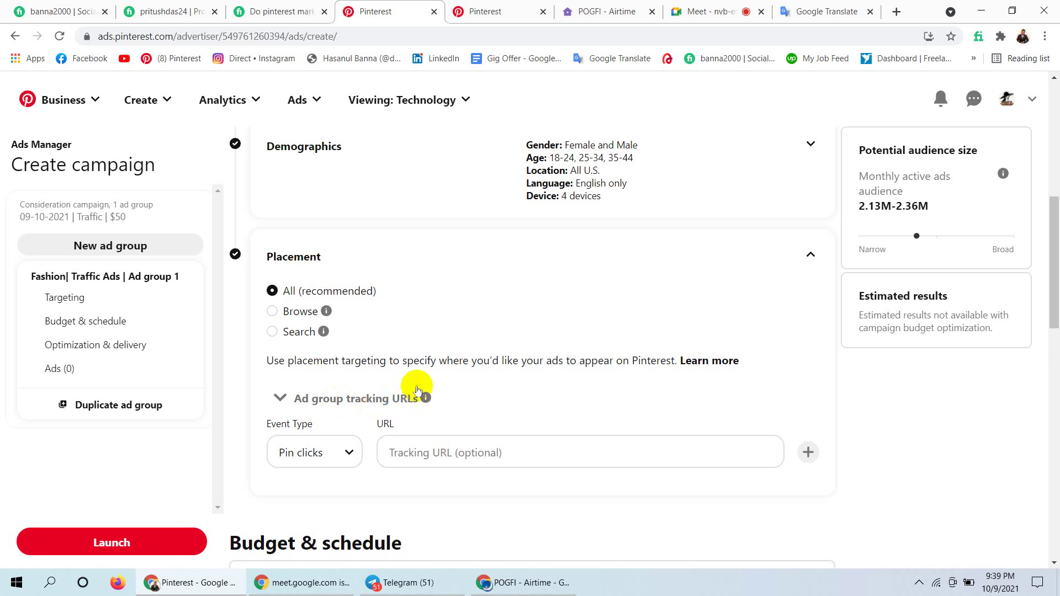
click(467, 453)
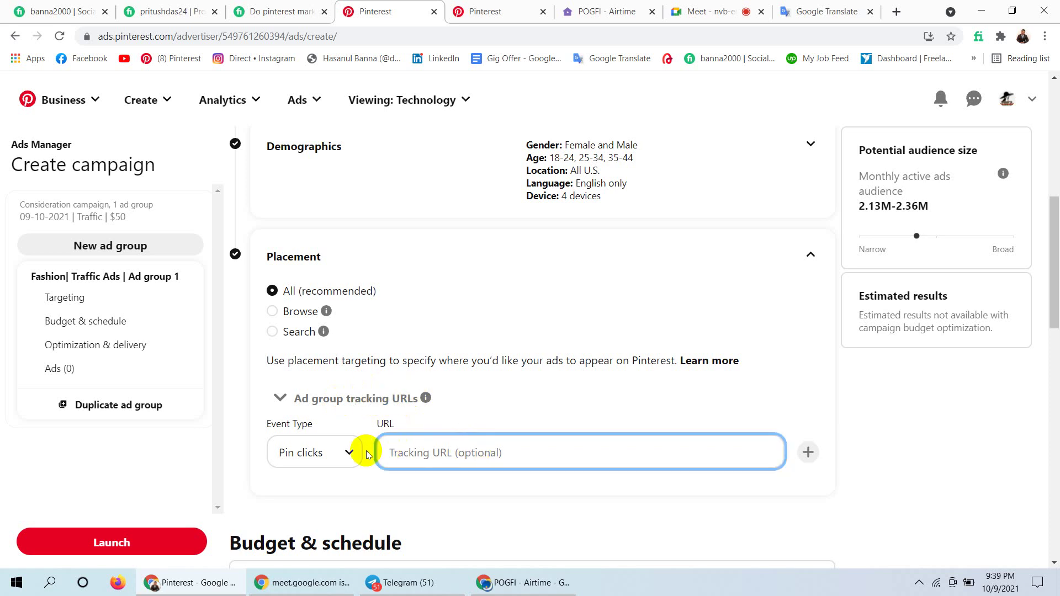
click(349, 454)
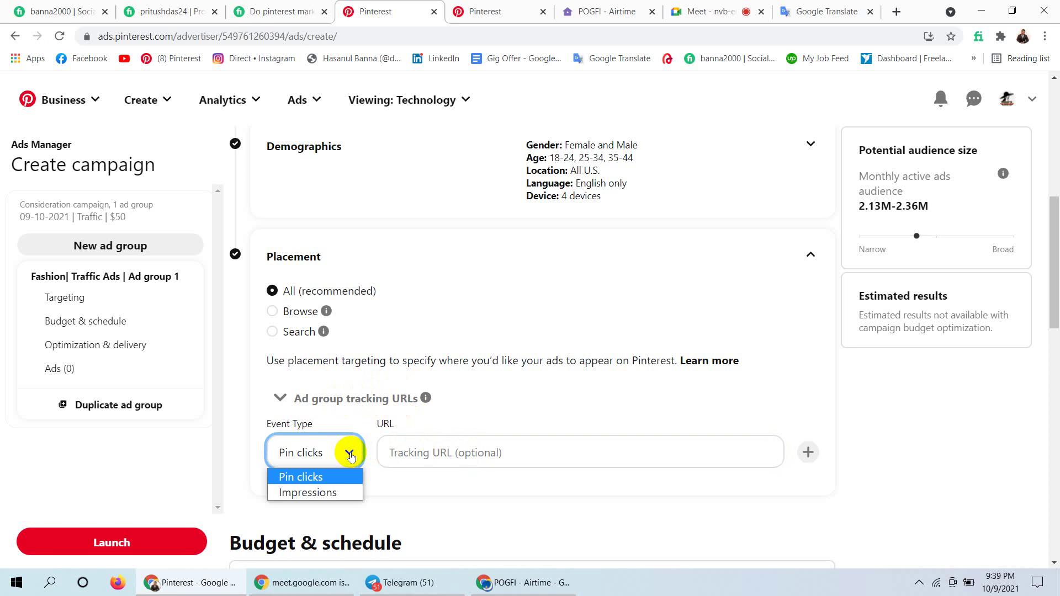
click(1056, 272)
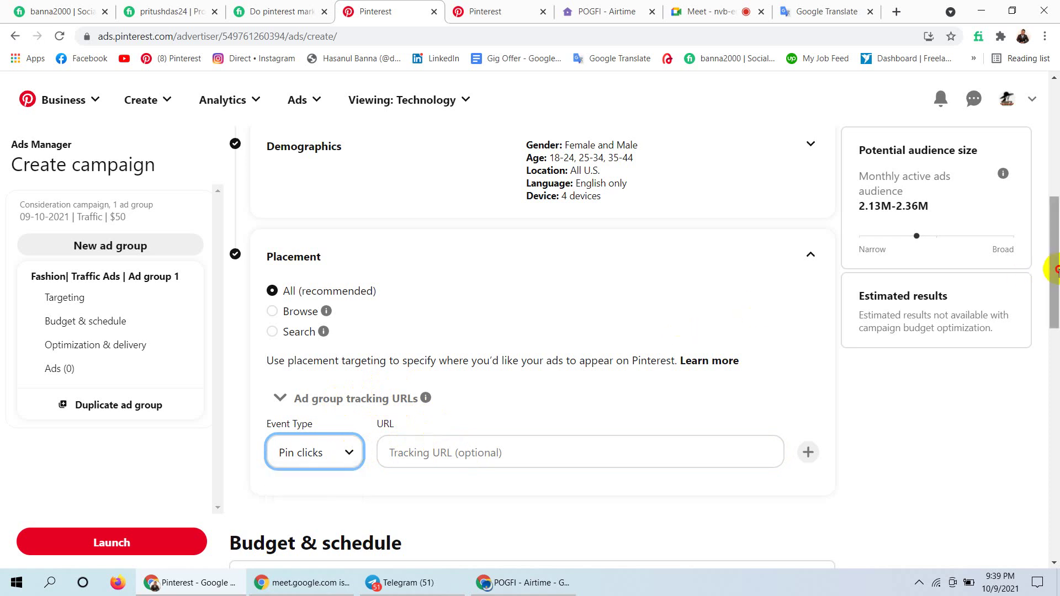
drag(1057, 272, 1057, 302)
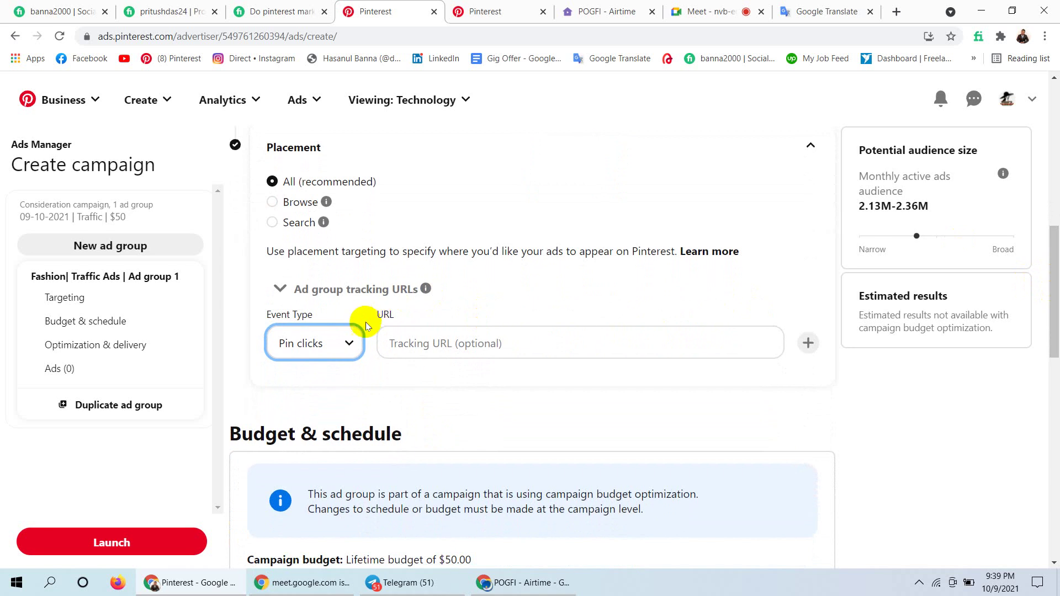
click(351, 340)
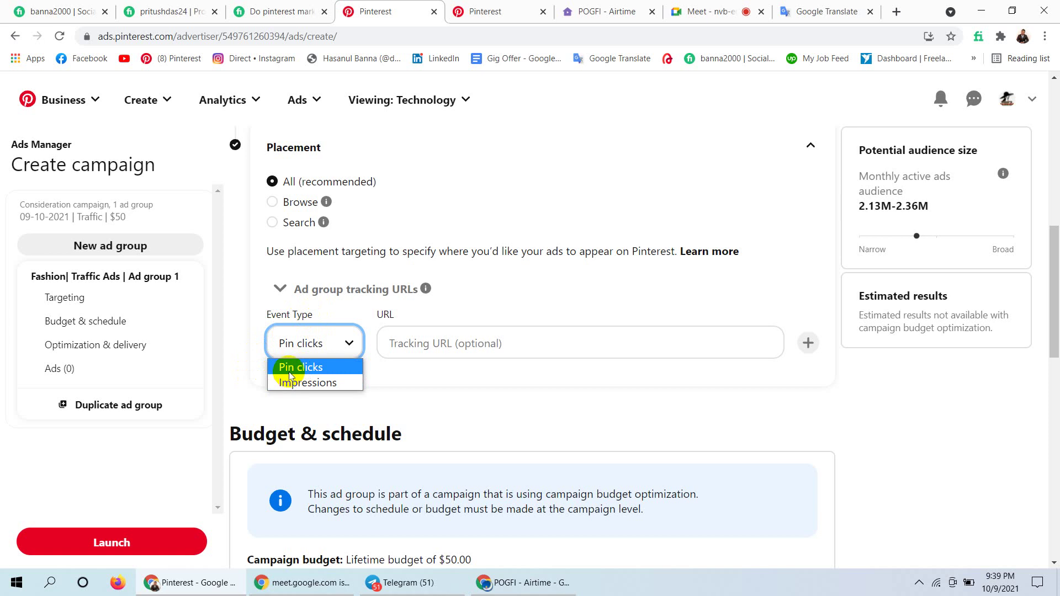
click(325, 385)
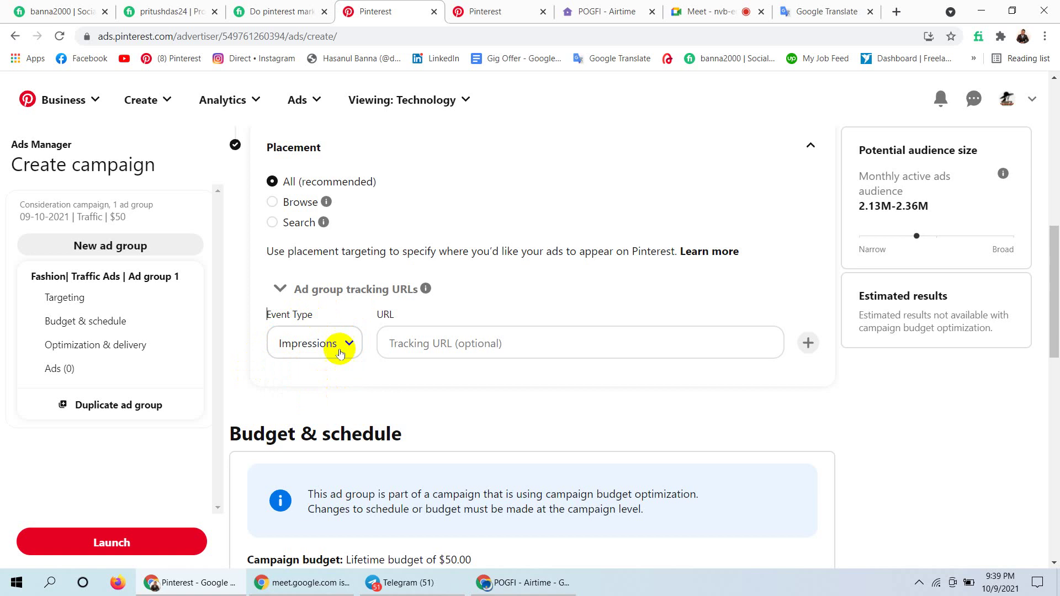
click(484, 340)
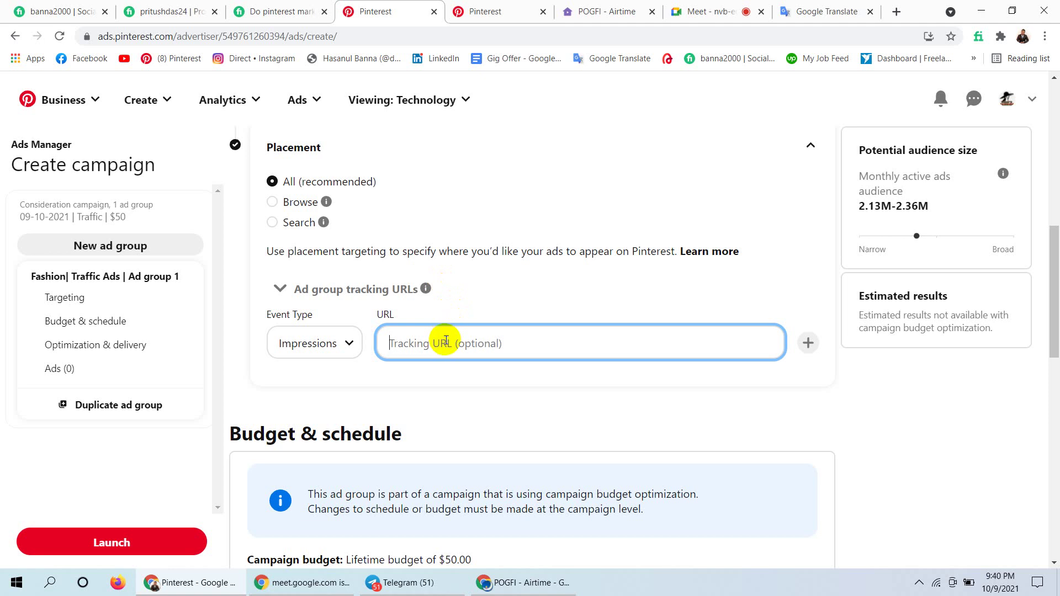
text(www.fashion.com)
click(348, 344)
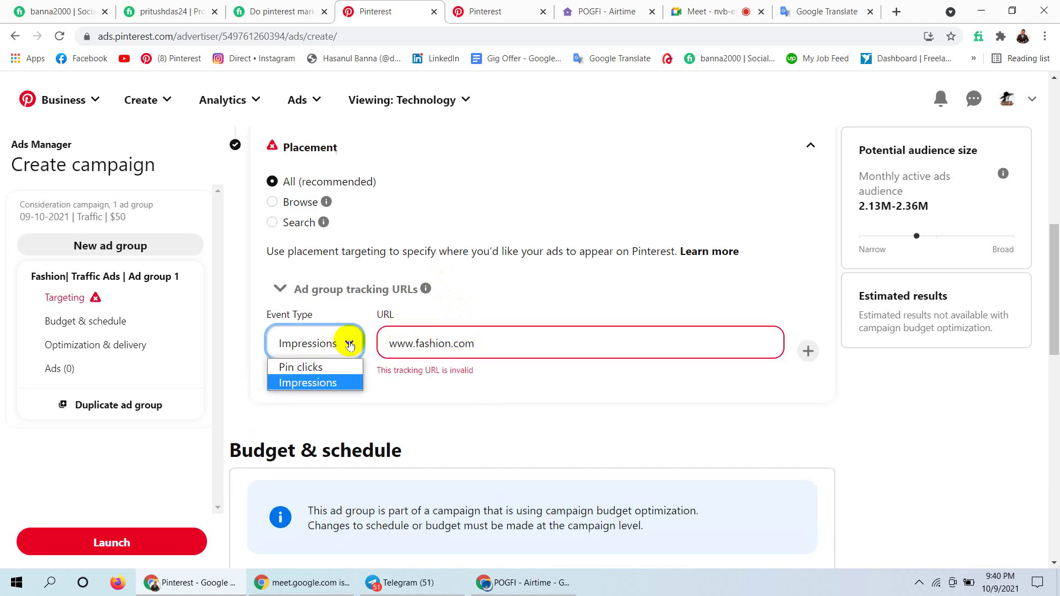
click(321, 367)
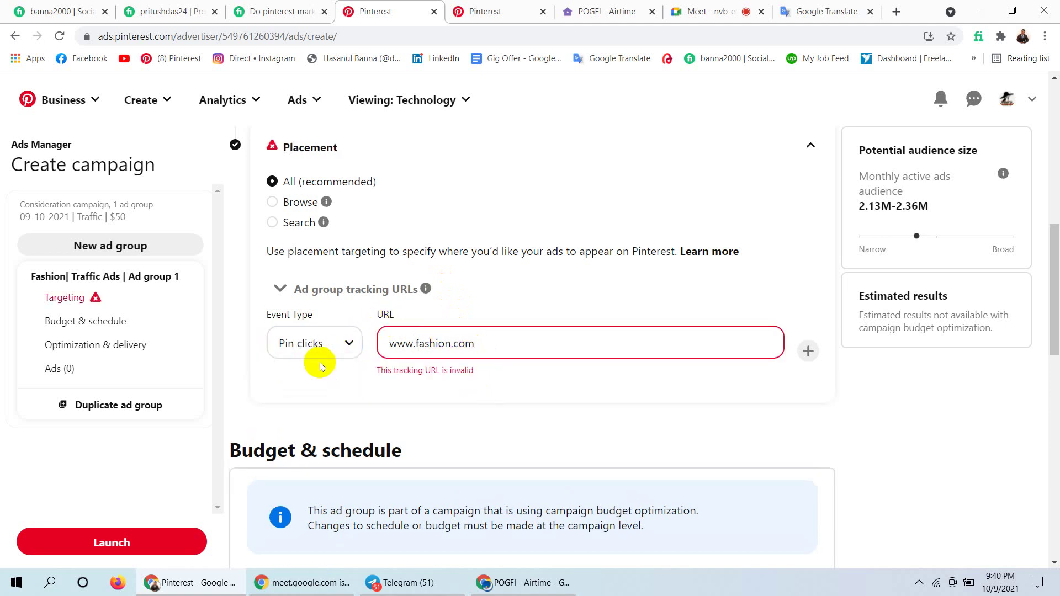
click(488, 349)
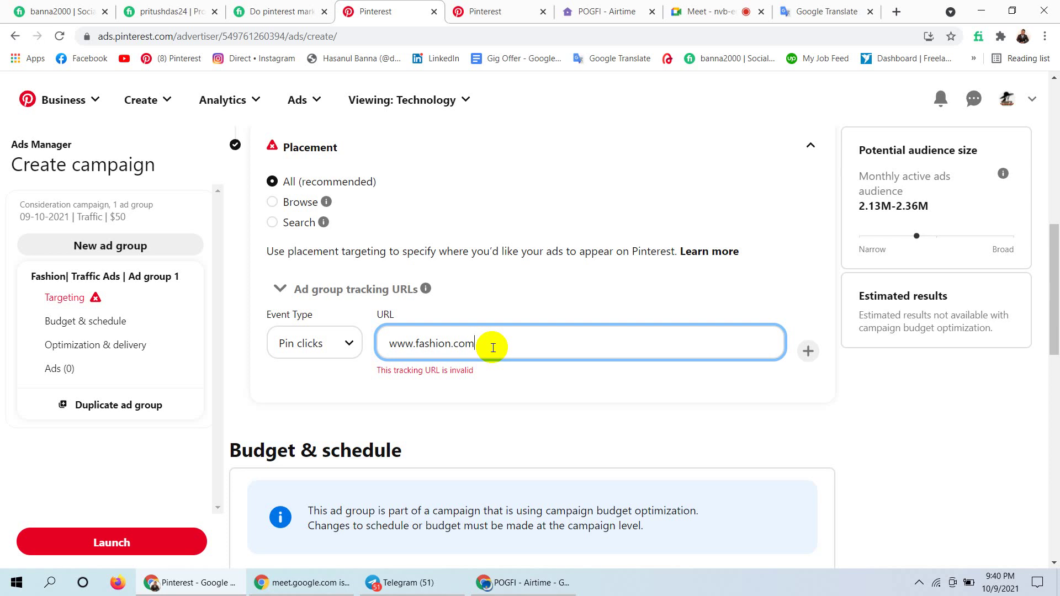
key(ctrl+a)
key(BackSpace)
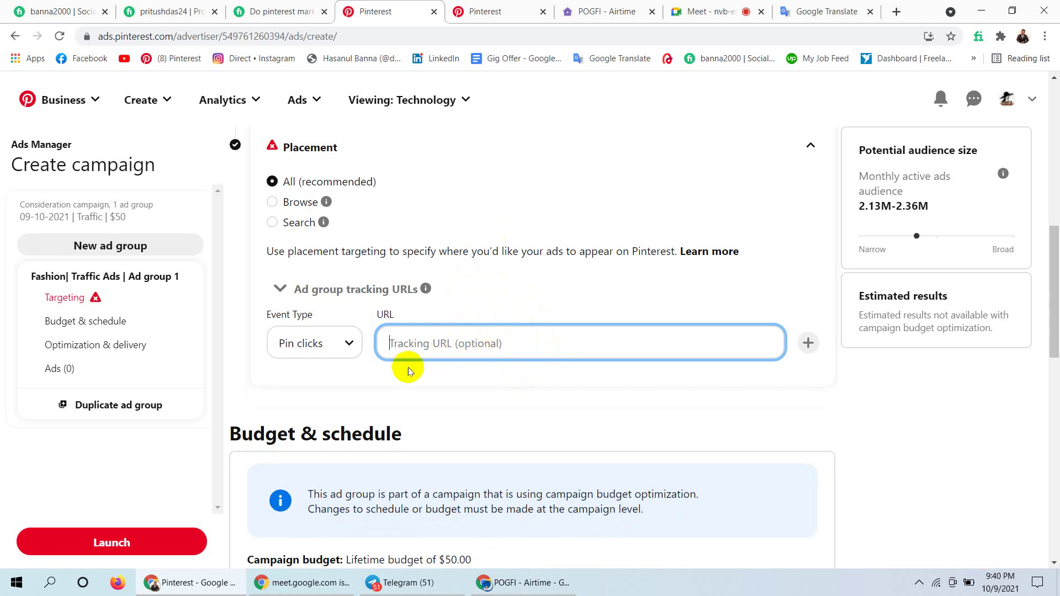
click(280, 290)
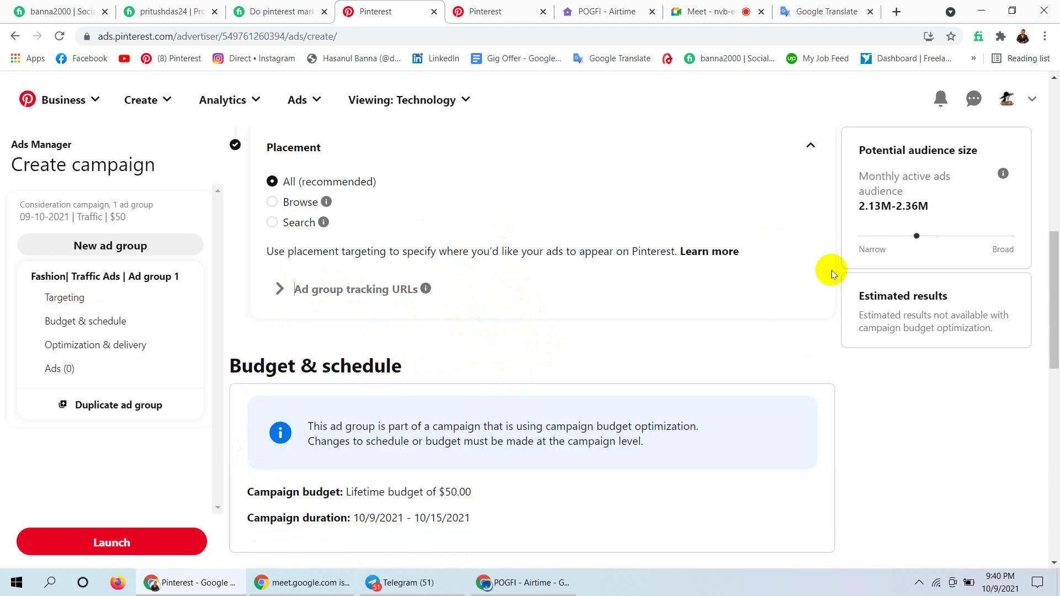
drag(1057, 242, 1055, 293)
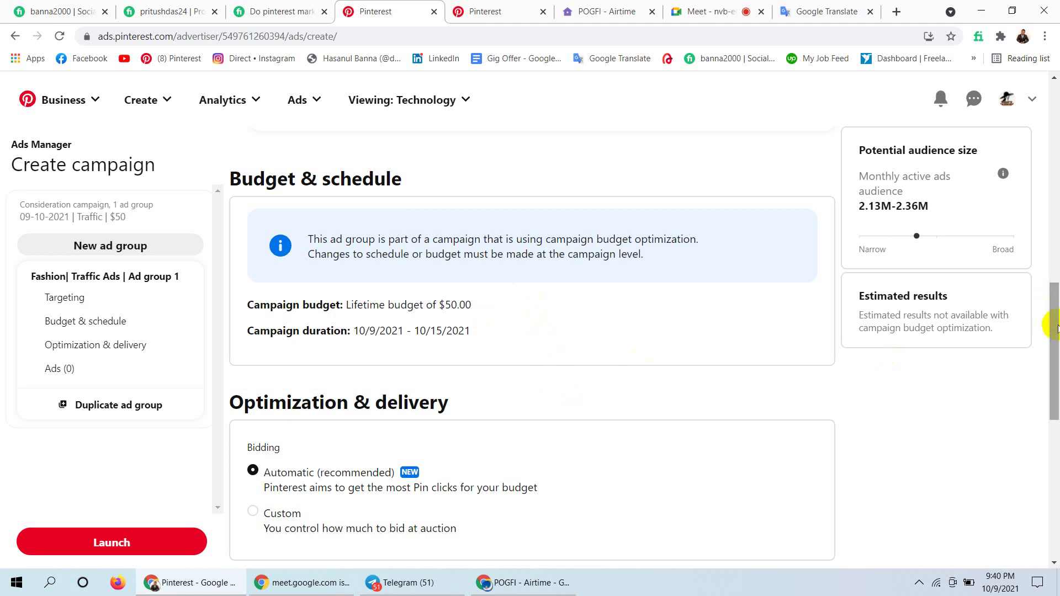
drag(1056, 326, 1055, 381)
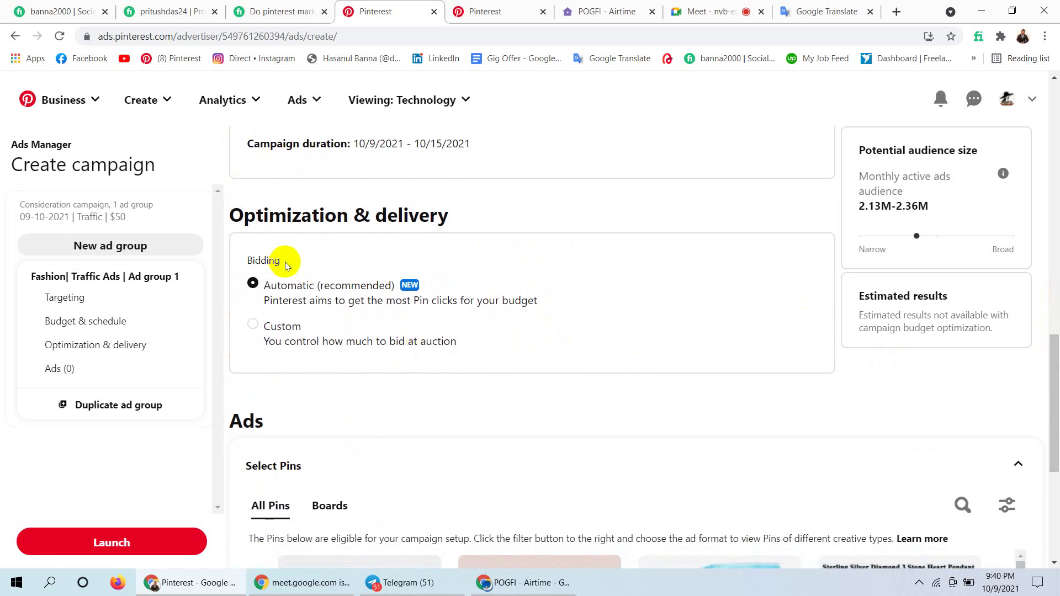
drag(283, 263, 232, 267)
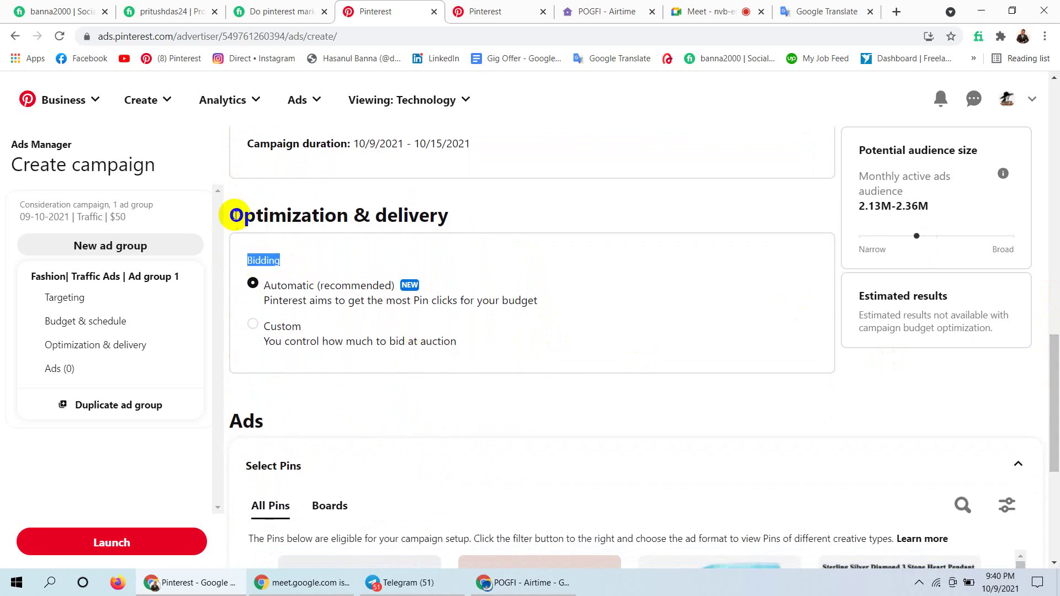
click(295, 260)
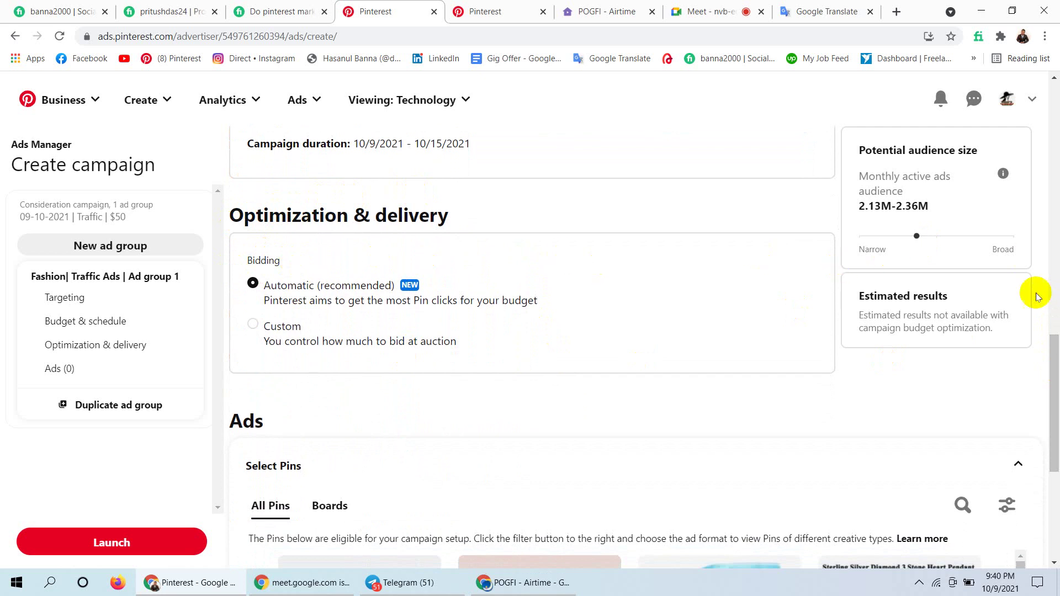
scroll(1055, 427, down, 4)
drag(1056, 428, 1032, 332)
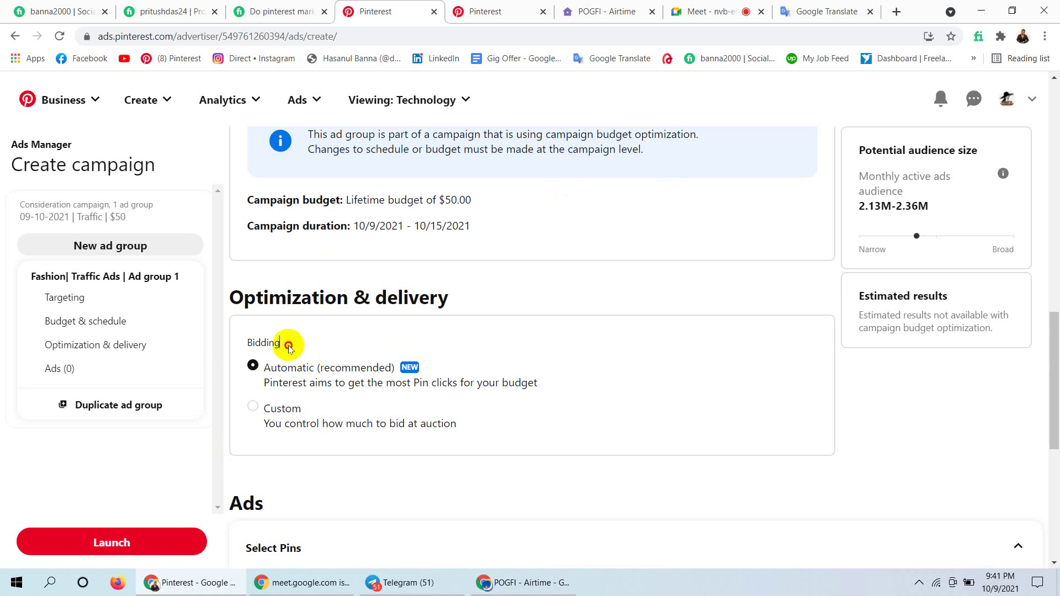
drag(282, 342, 241, 342)
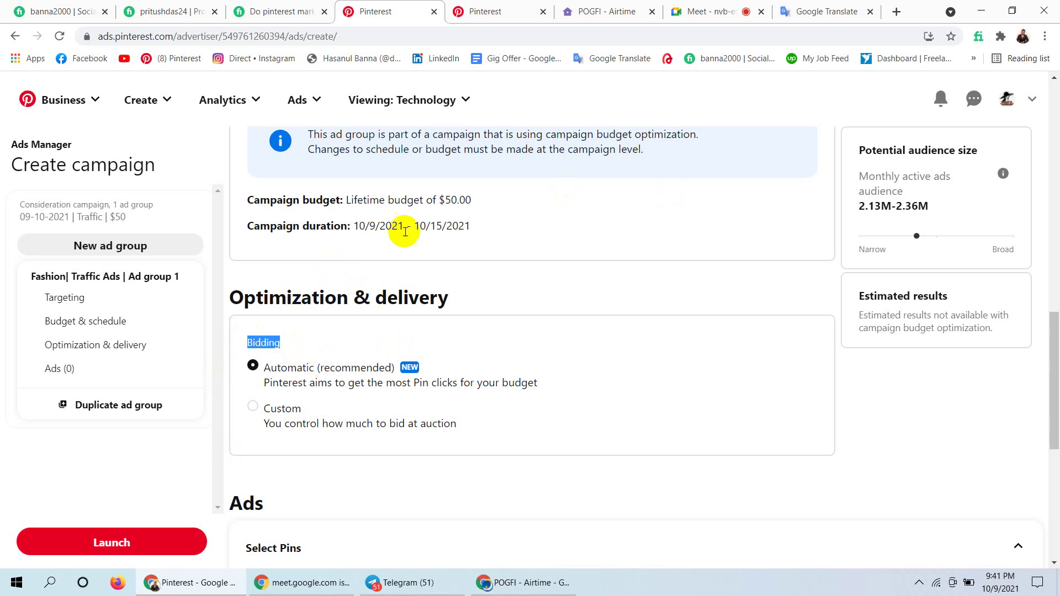
click(302, 323)
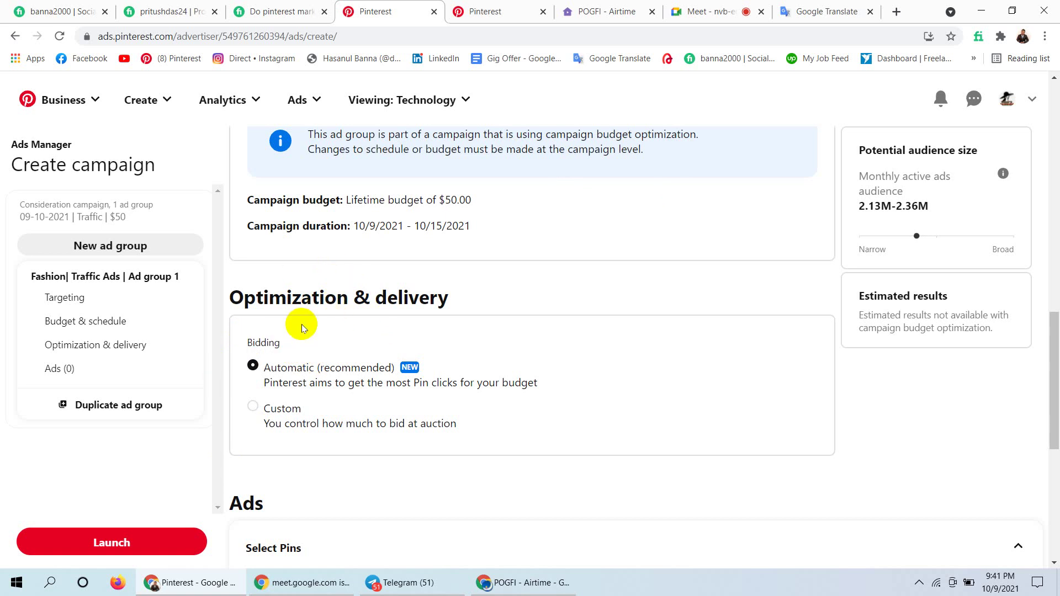
drag(284, 343, 239, 342)
click(701, 7)
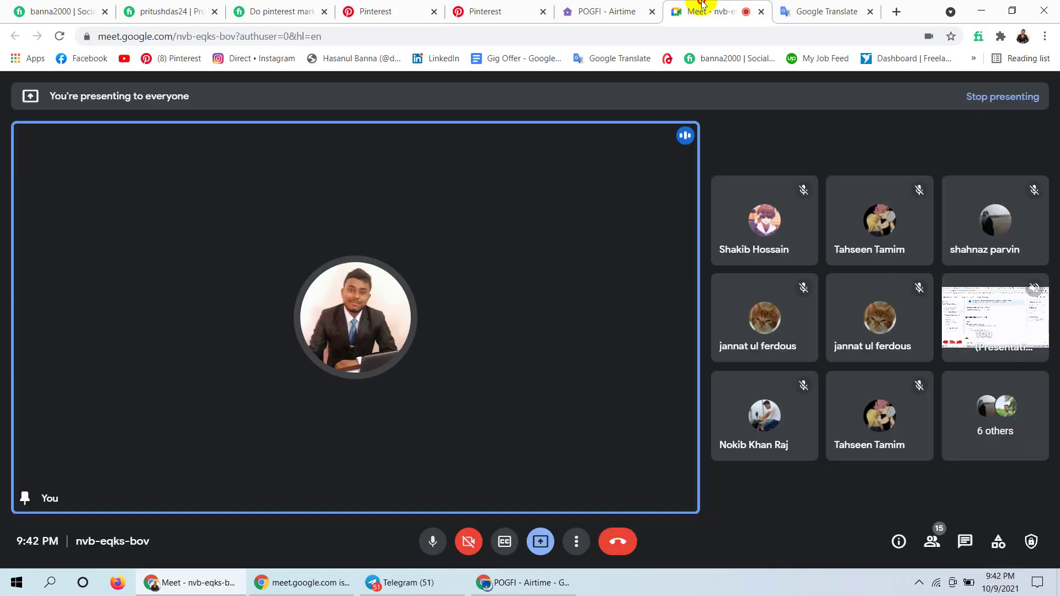
Close the Meet participant list and return to the Pinterest campaign setup tab.
click(932, 542)
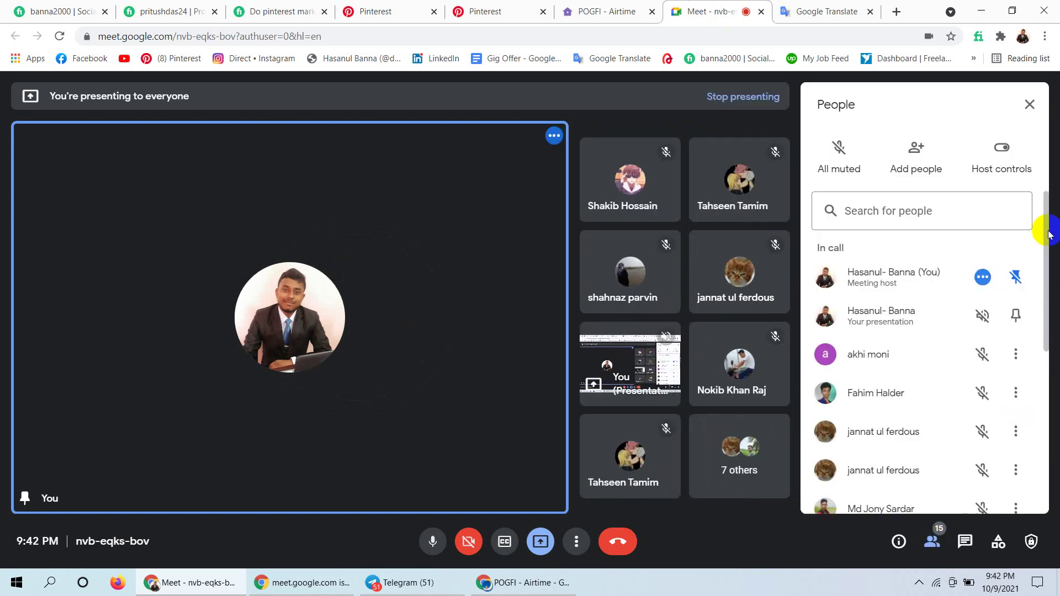
drag(1048, 233, 1031, 418)
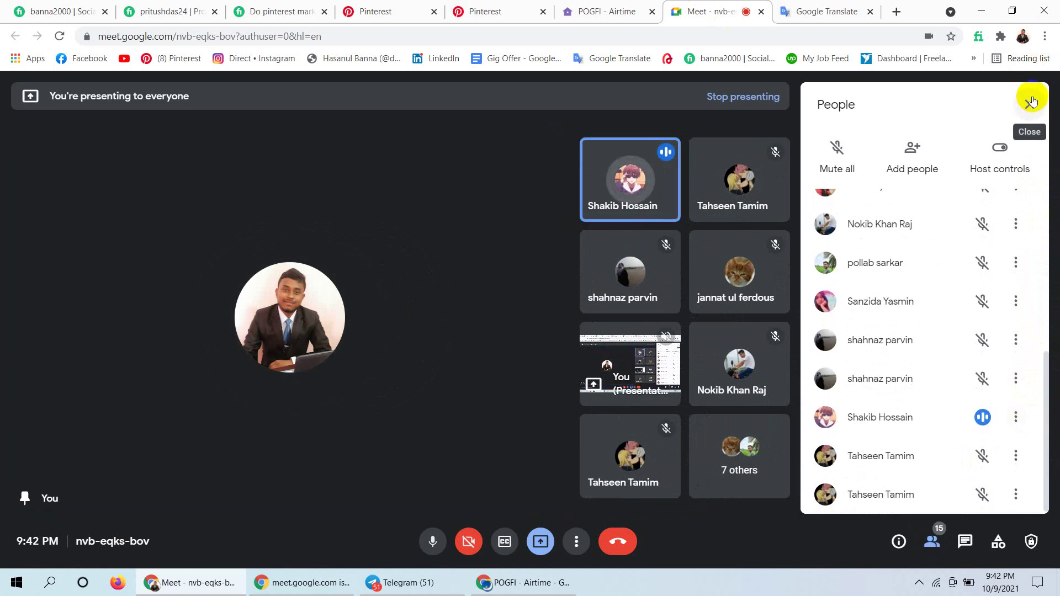
click(1031, 101)
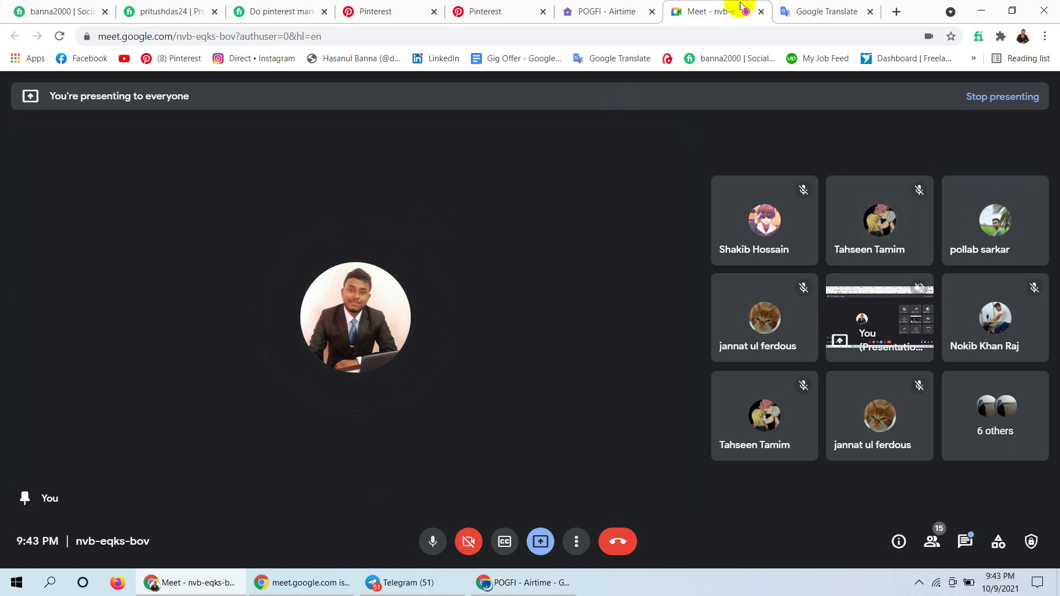
click(799, 6)
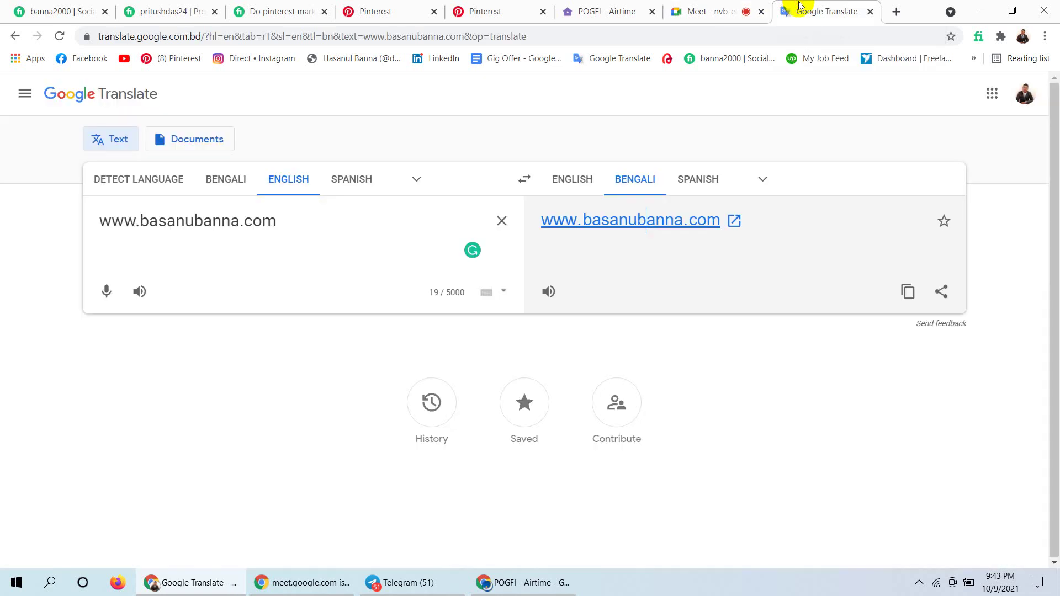
click(604, 6)
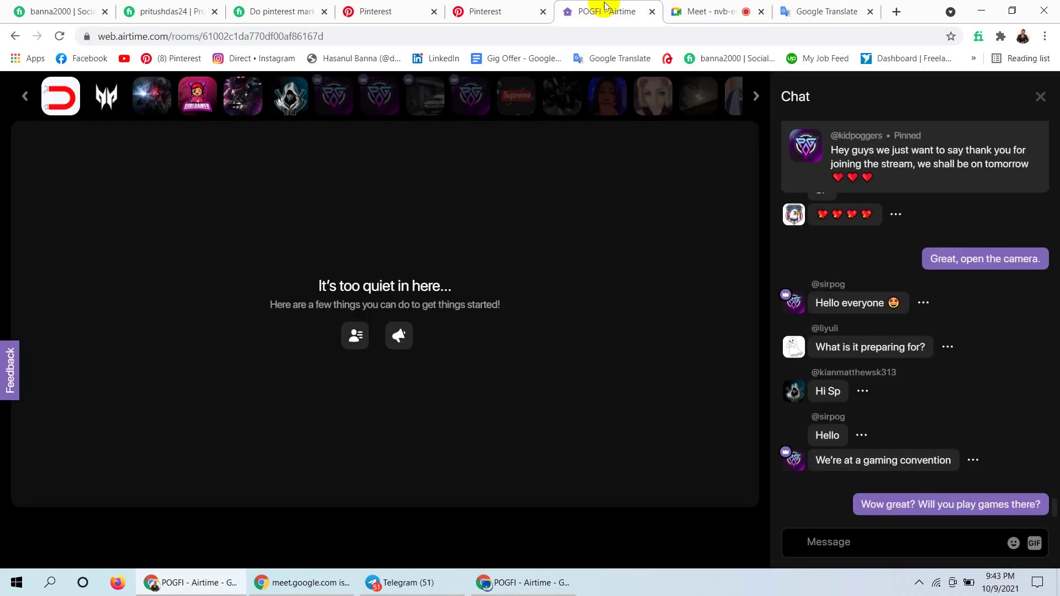
click(395, 6)
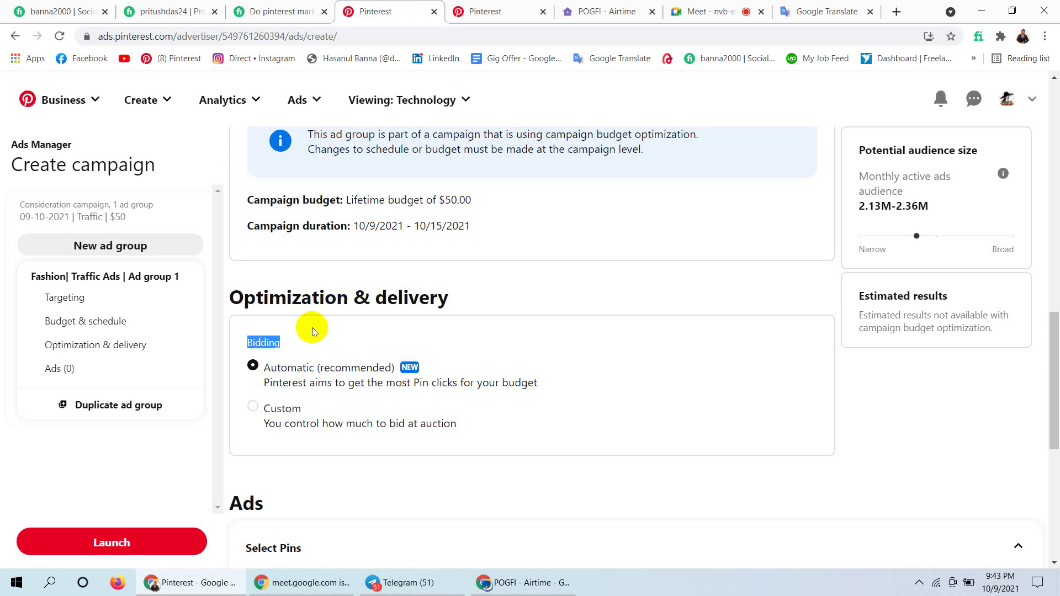
Switch bidding to Custom and enter a 5.00 USD maximum CPC bid.
drag(287, 341, 239, 345)
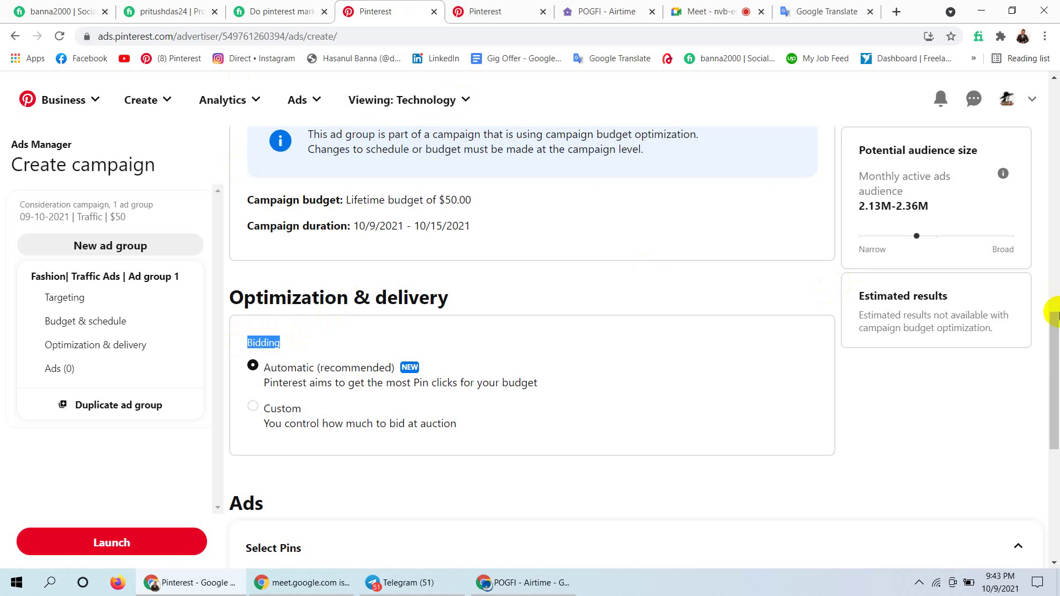
drag(1055, 324, 1052, 350)
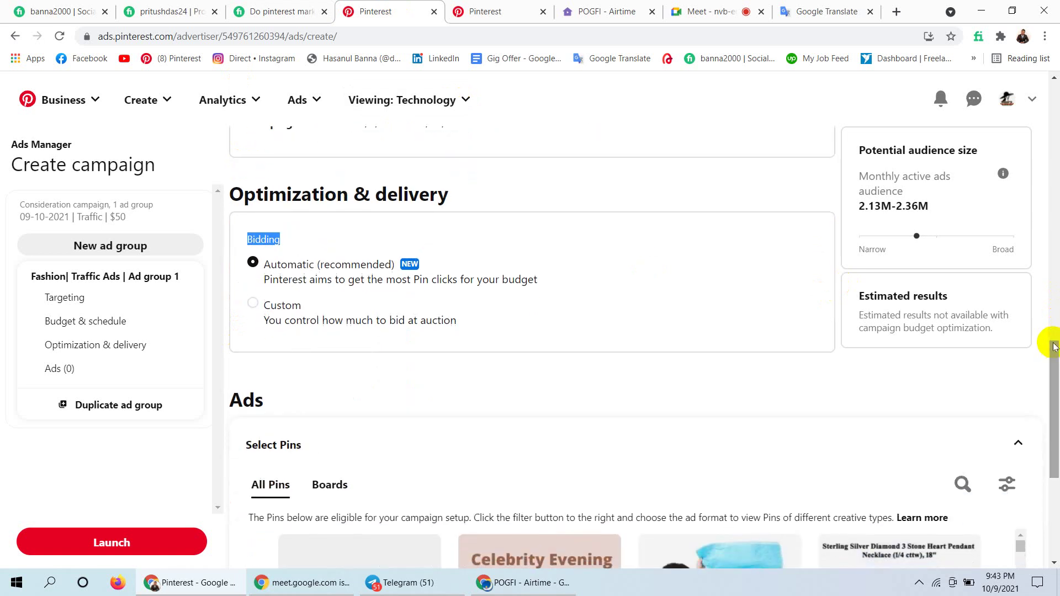
click(307, 235)
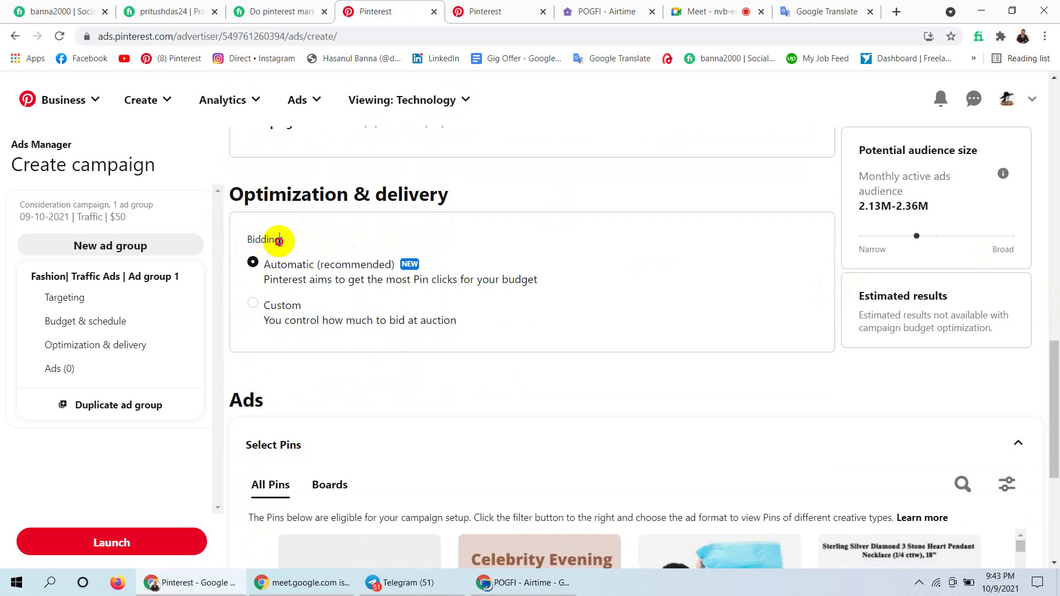
click(280, 239)
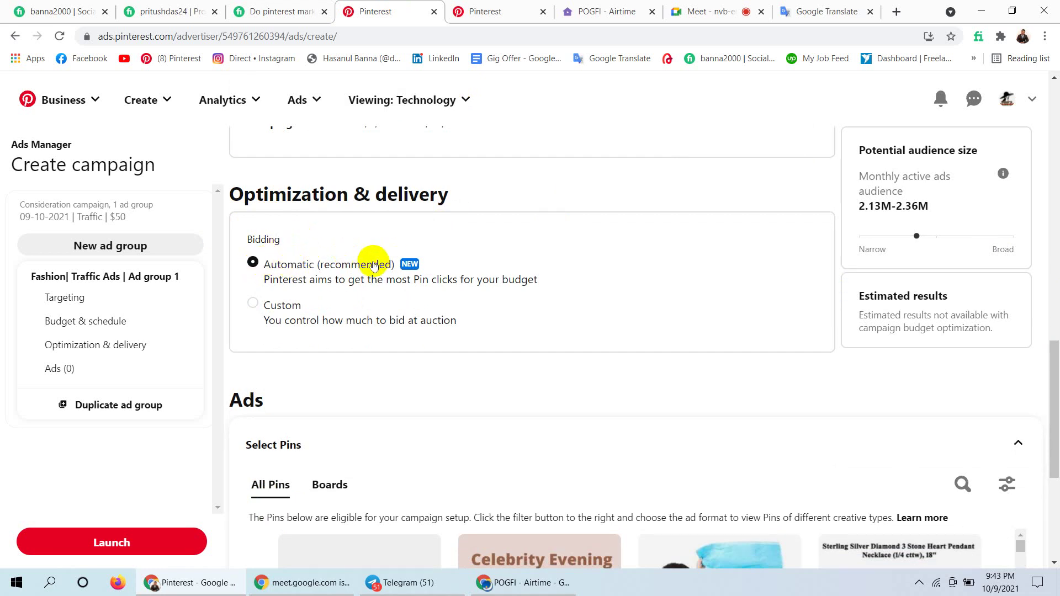
click(252, 304)
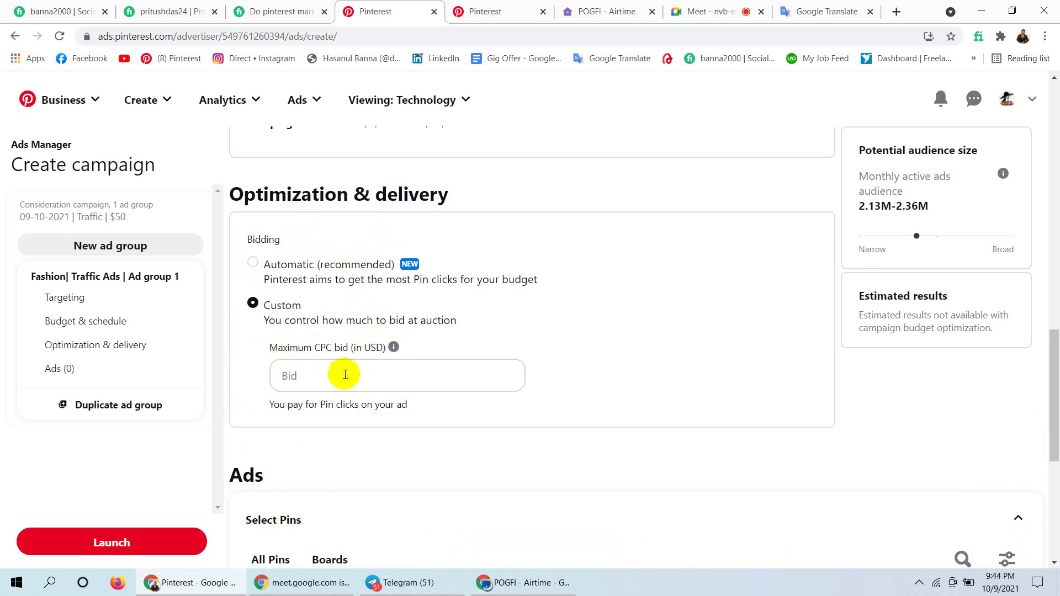
click(341, 374)
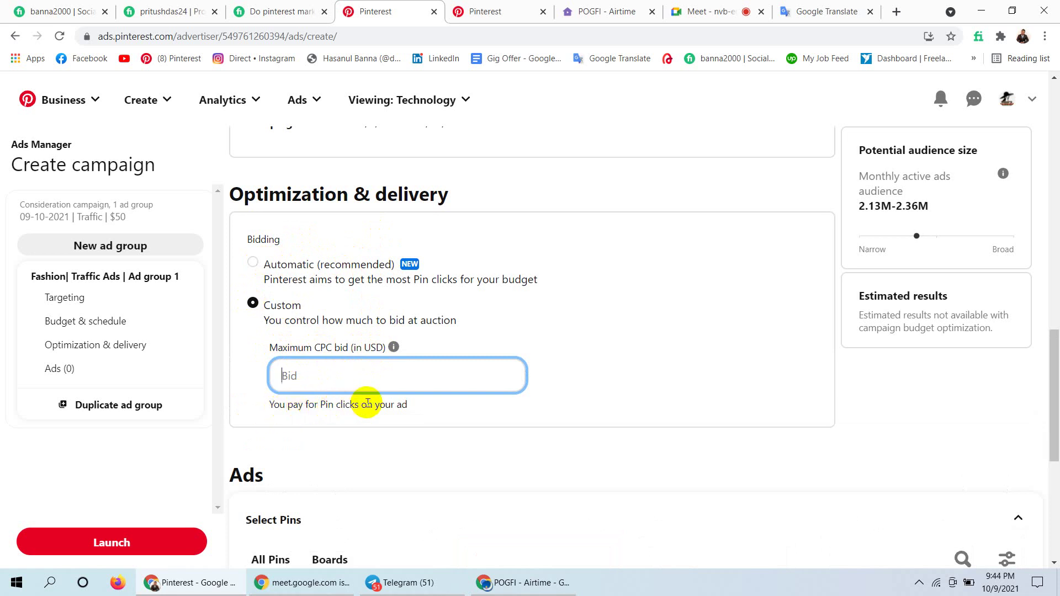
click(402, 382)
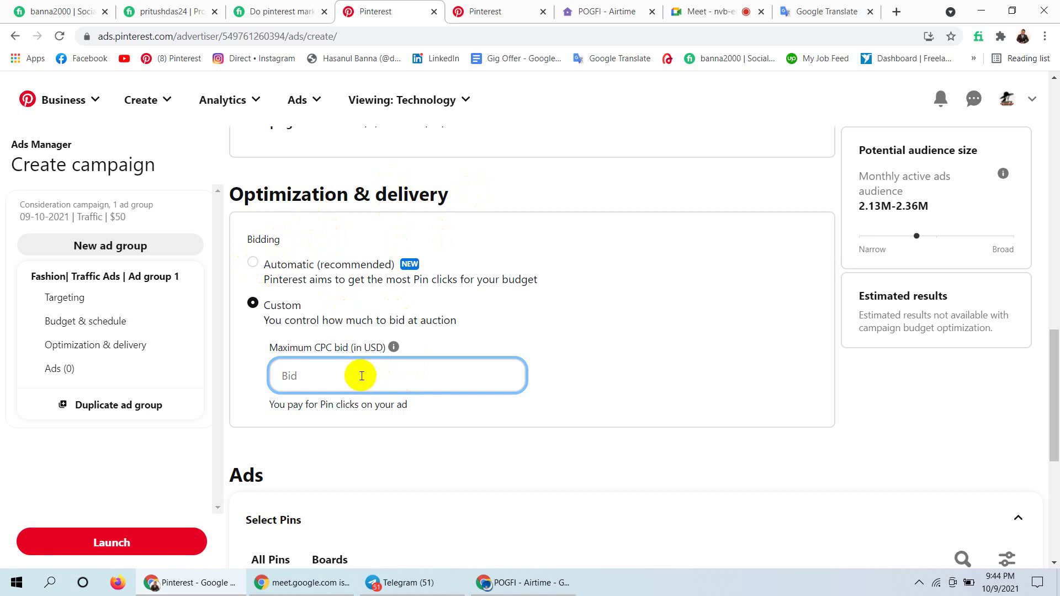
text(5)
click(660, 367)
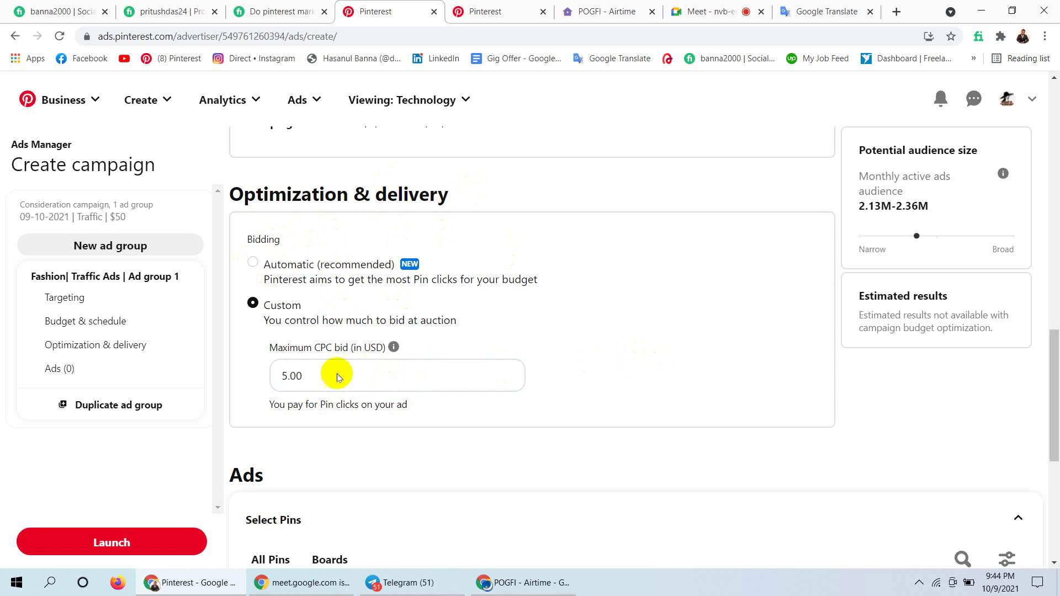
click(369, 378)
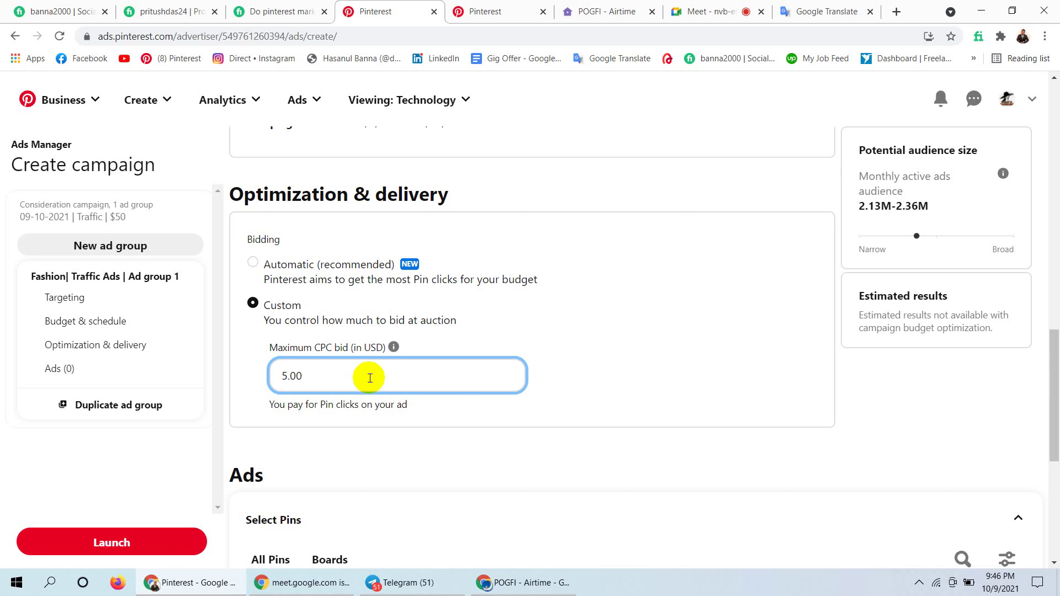
click(754, 355)
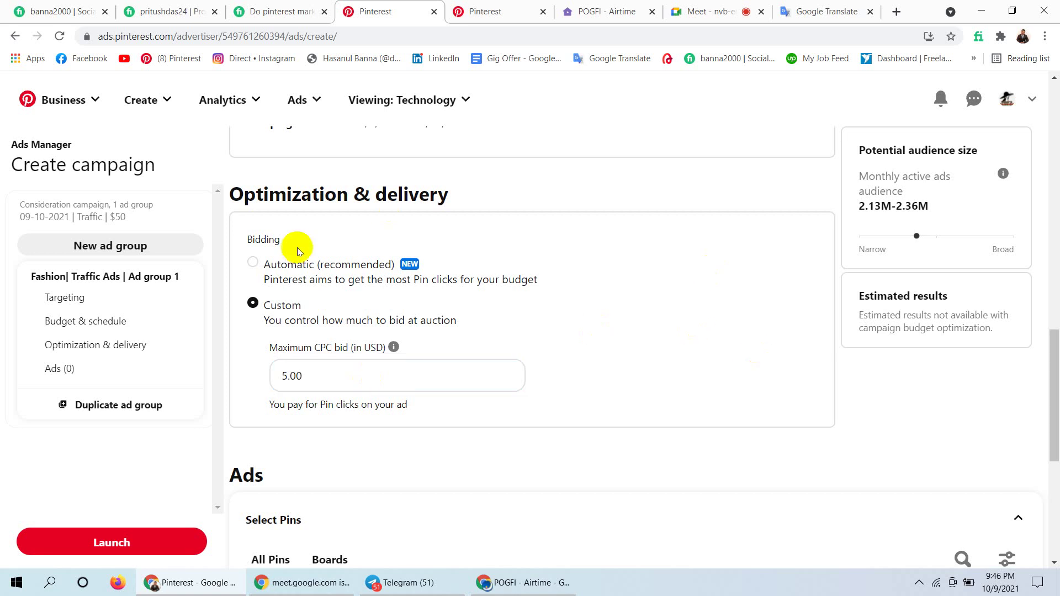
Set bidding back to Automatic (recommended) and scroll down to the Select Pins grid.
click(252, 264)
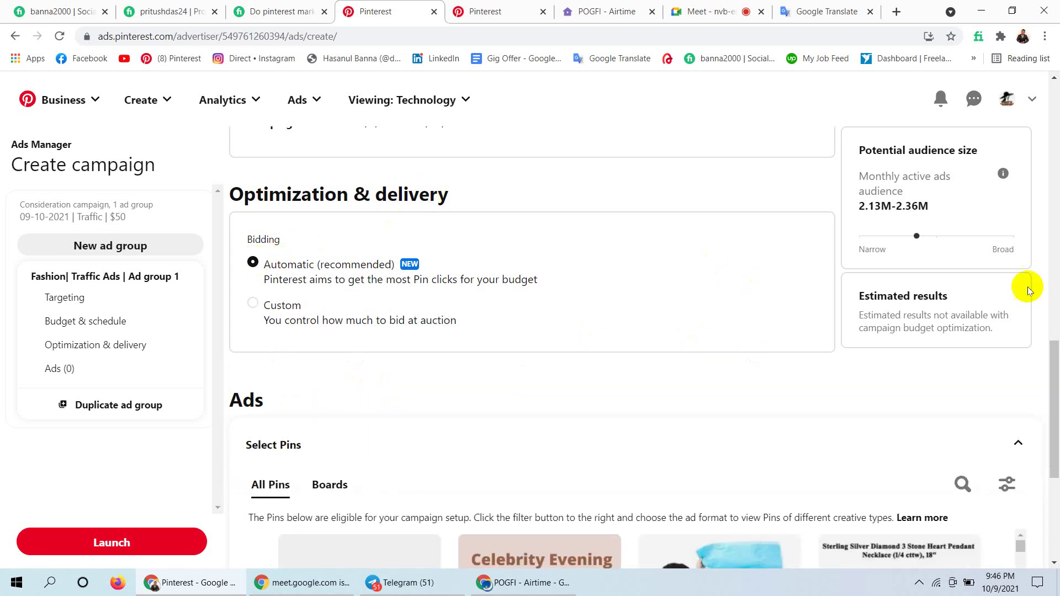
drag(1054, 368, 1055, 412)
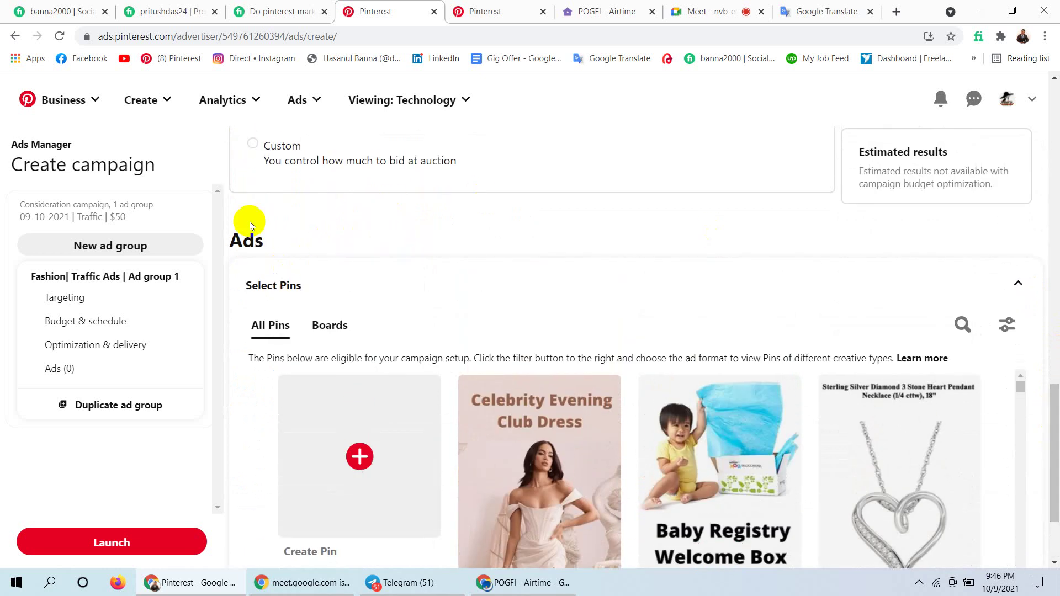
drag(1055, 411, 1055, 450)
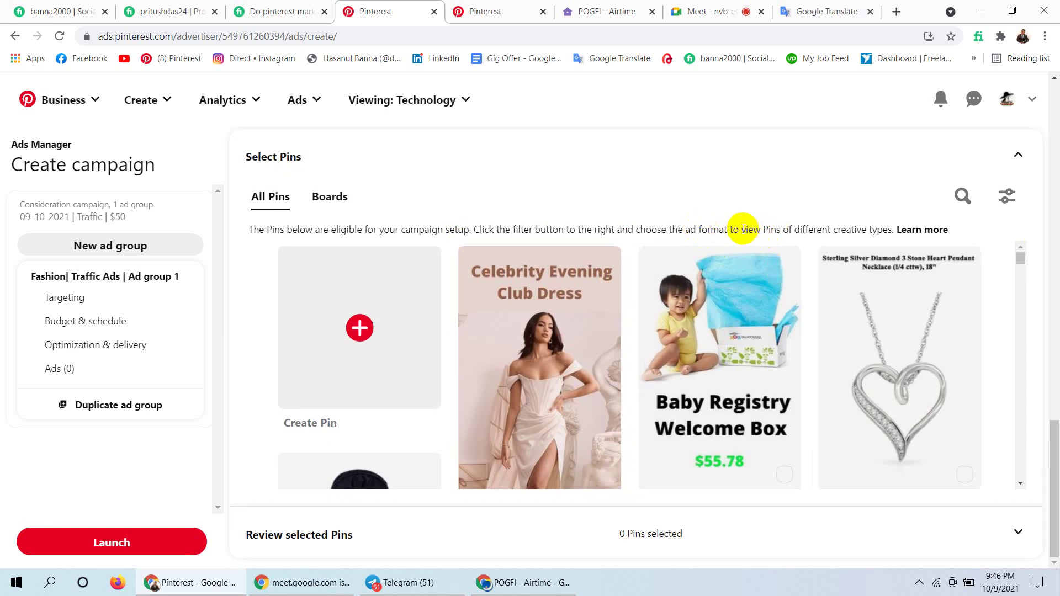
drag(741, 229, 783, 229)
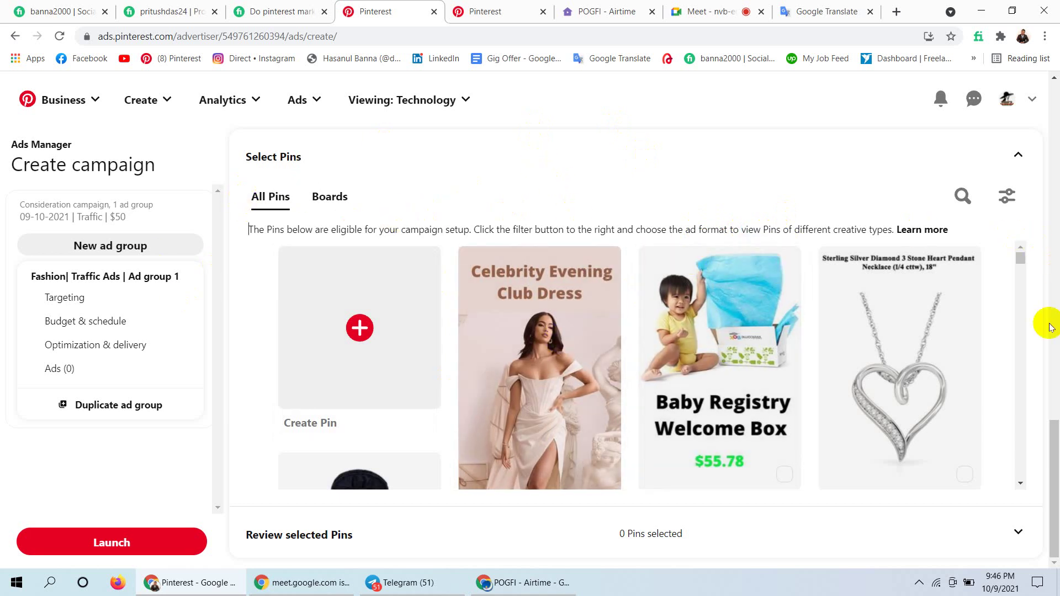
click(1022, 256)
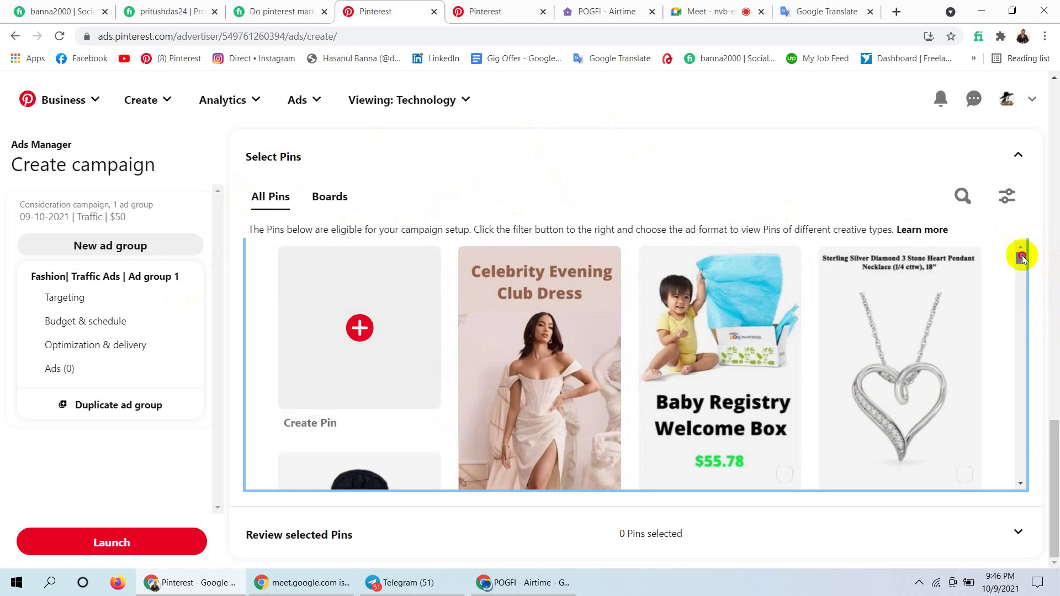
mouse_move(1022, 256)
mouse_down()
mouse_move(1015, 350)
mouse_move(1028, 252)
mouse_up()
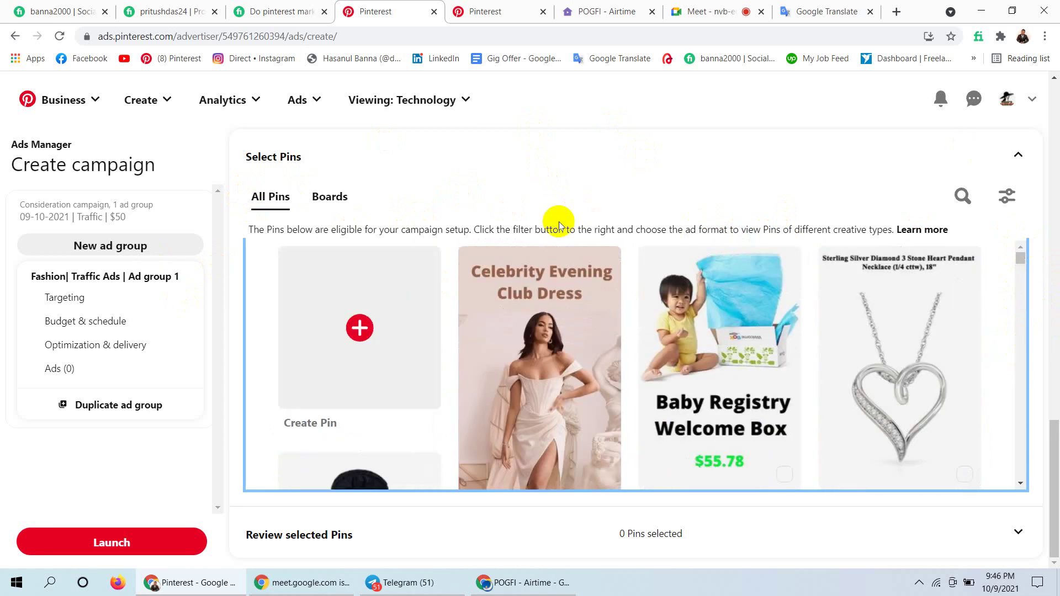
Open the Woman's Fashion board and select its first pins, from the grey coat to the black bag.
click(328, 197)
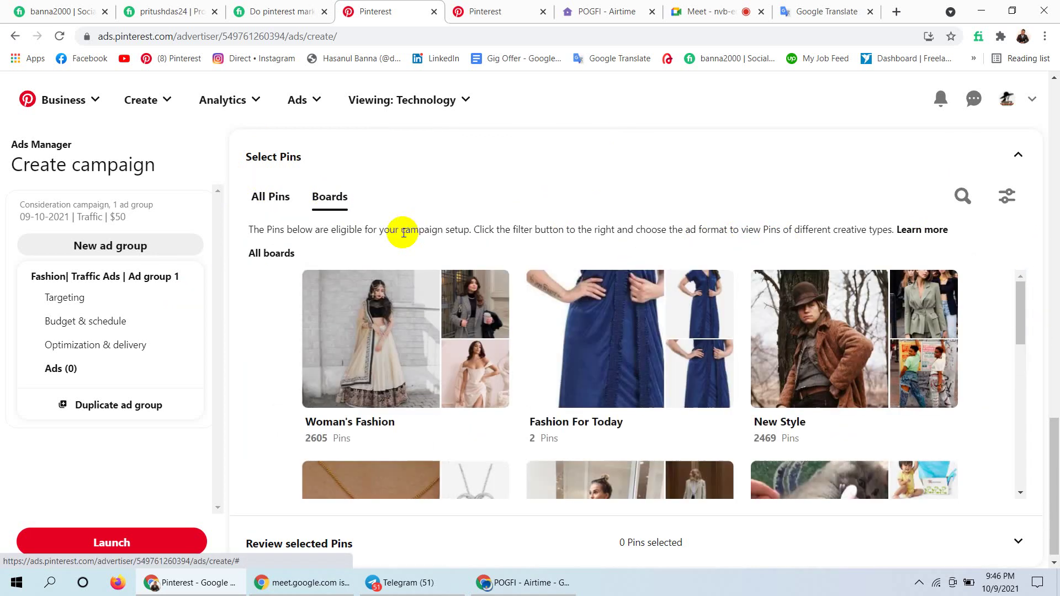
click(368, 324)
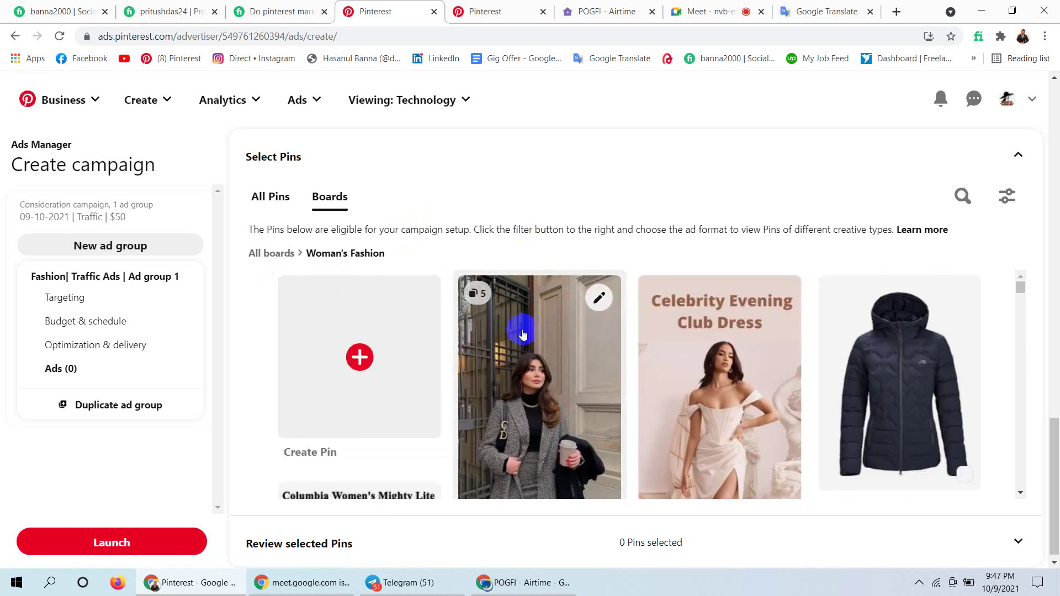
click(525, 332)
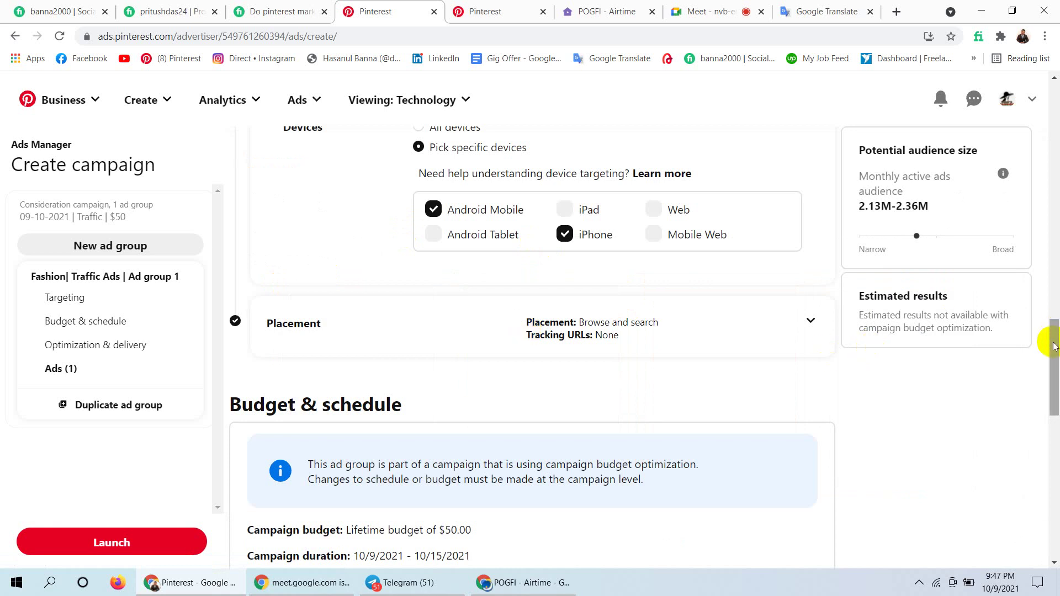
drag(1053, 347, 1053, 494)
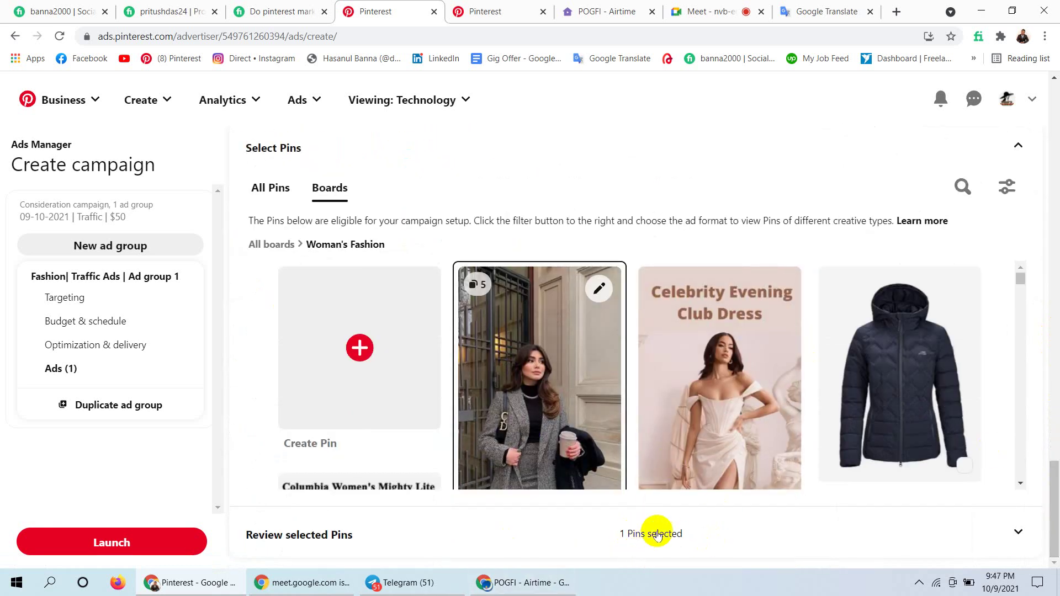
click(717, 381)
click(887, 375)
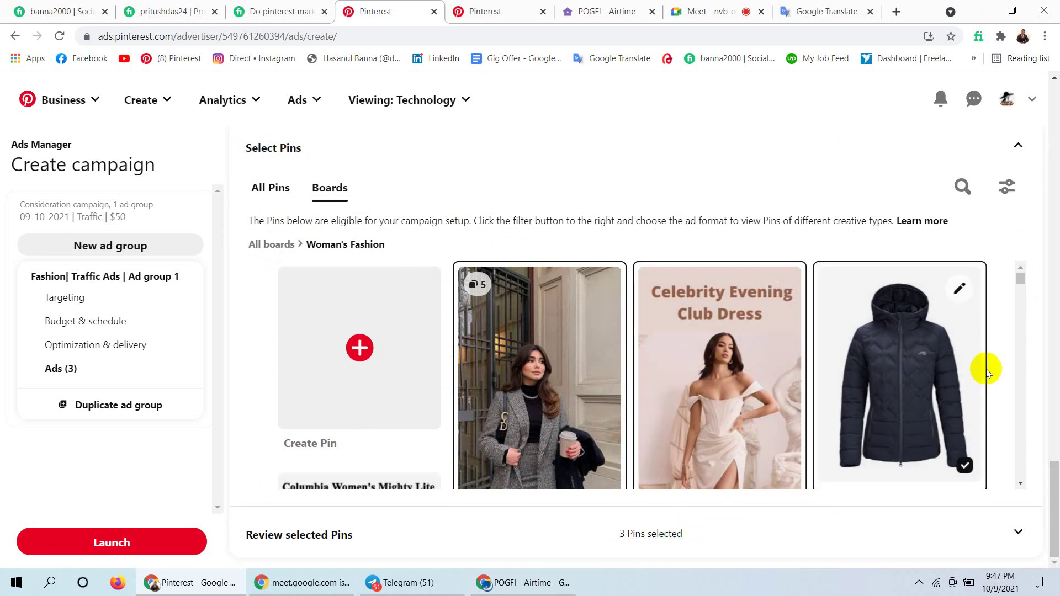
drag(1023, 279, 1021, 310)
click(906, 329)
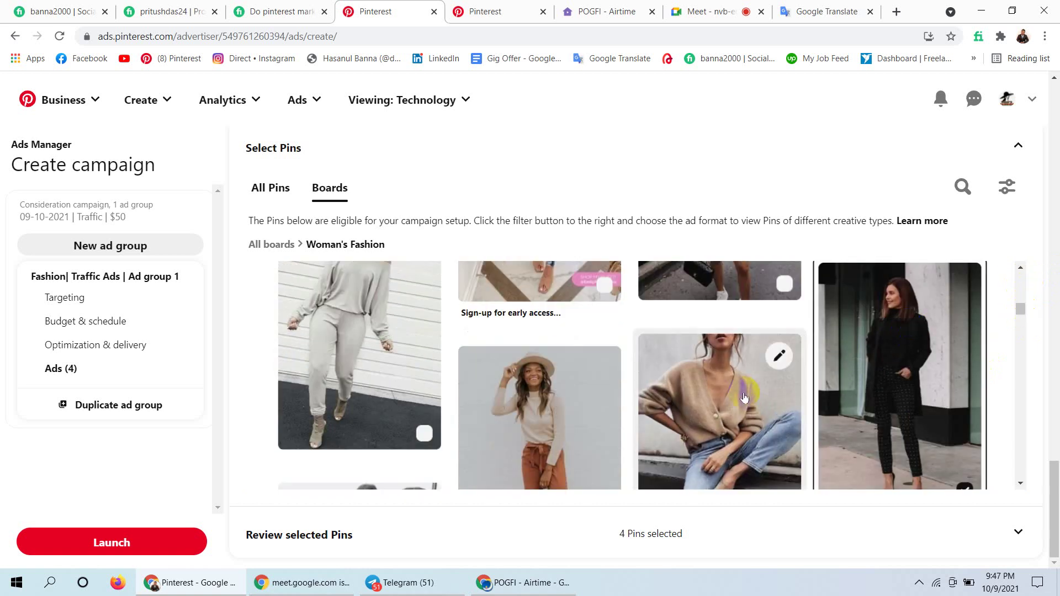
click(710, 394)
click(545, 368)
click(376, 320)
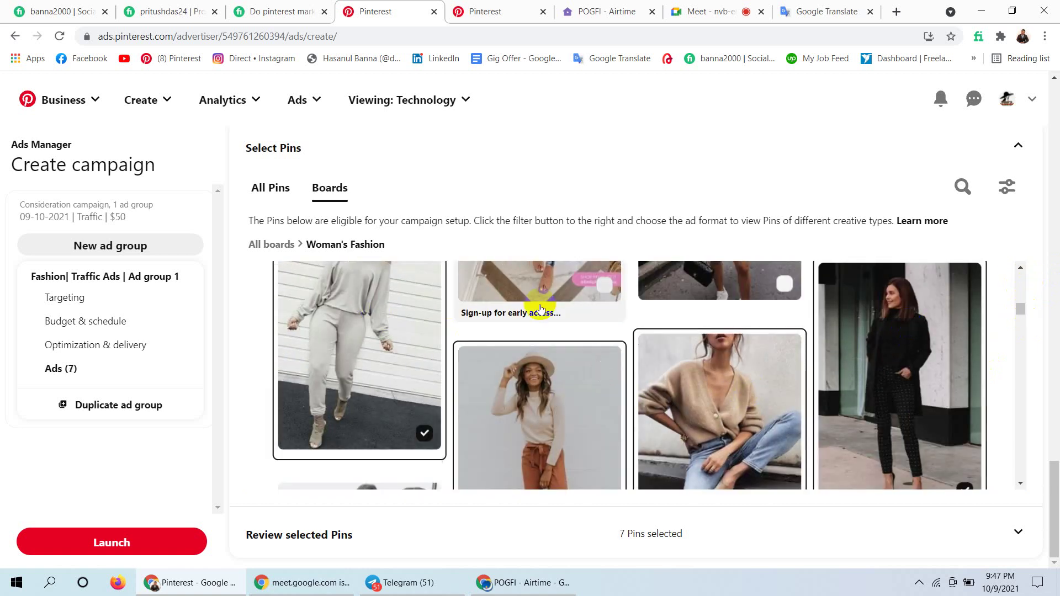
click(540, 307)
click(676, 296)
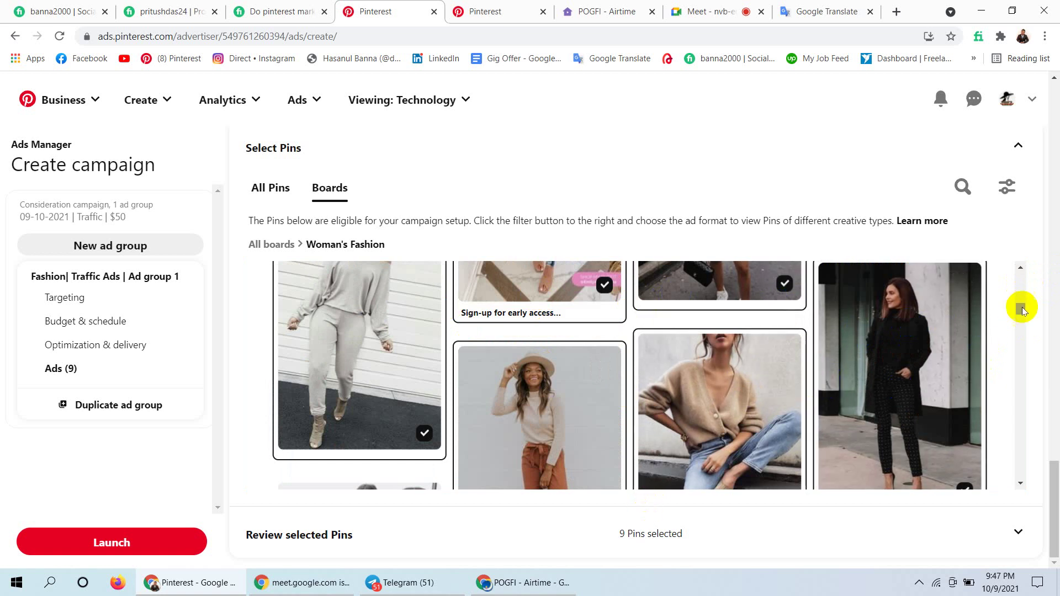
Add the leather jacket, Rose Pocket Joggers, cropped top, boots and mirror-selfie pins.
click(1019, 309)
drag(1019, 310, 1017, 326)
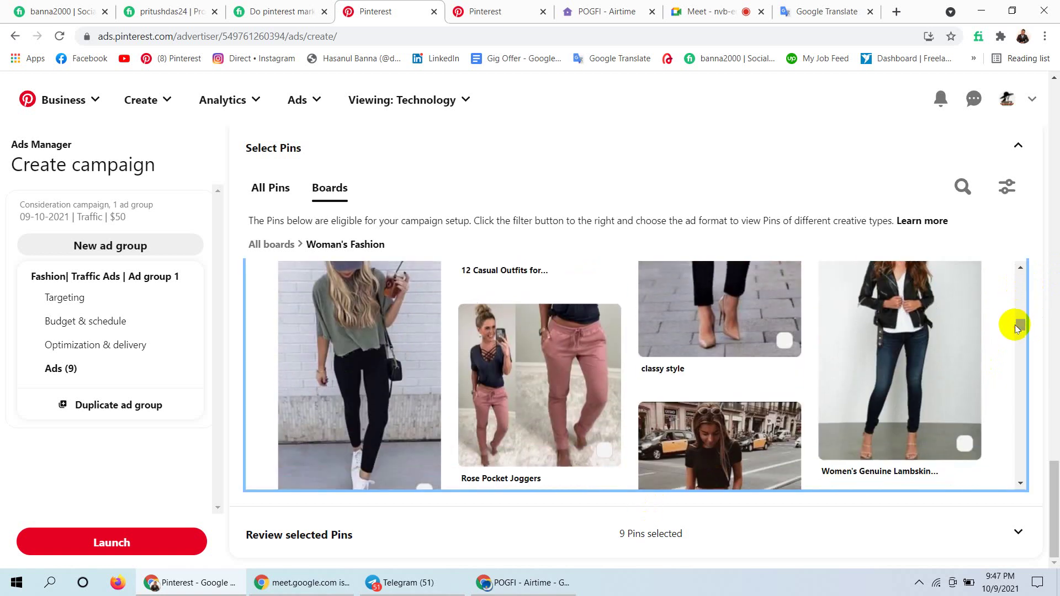
click(913, 325)
click(775, 281)
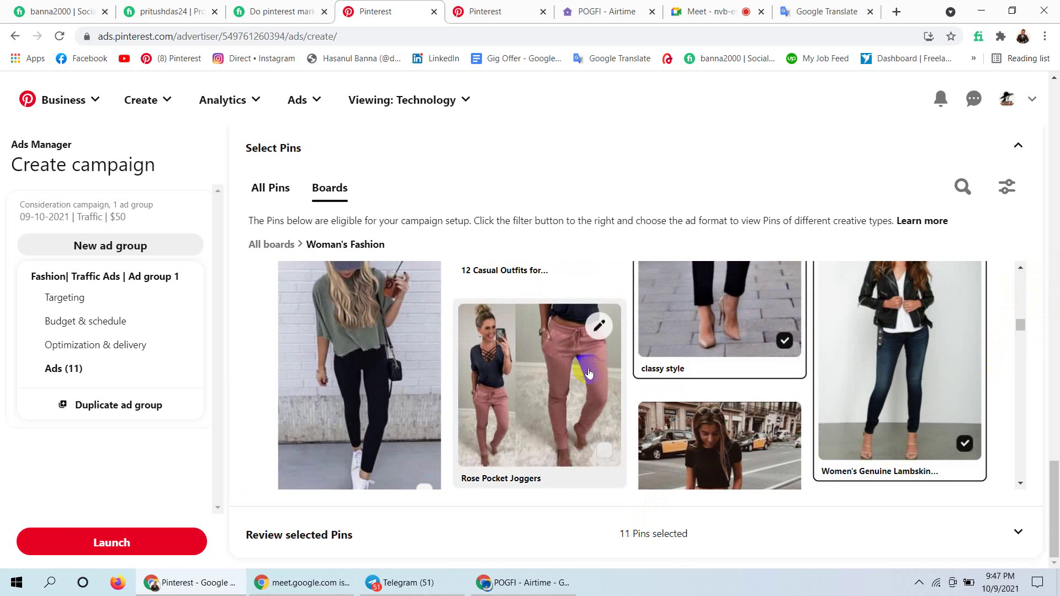
click(576, 373)
click(439, 337)
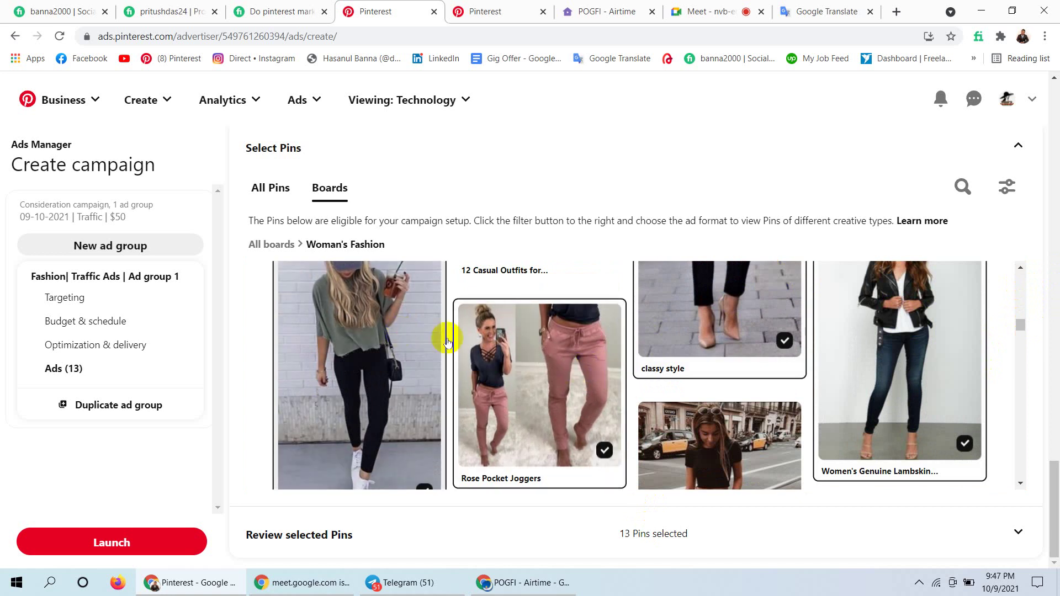
click(693, 442)
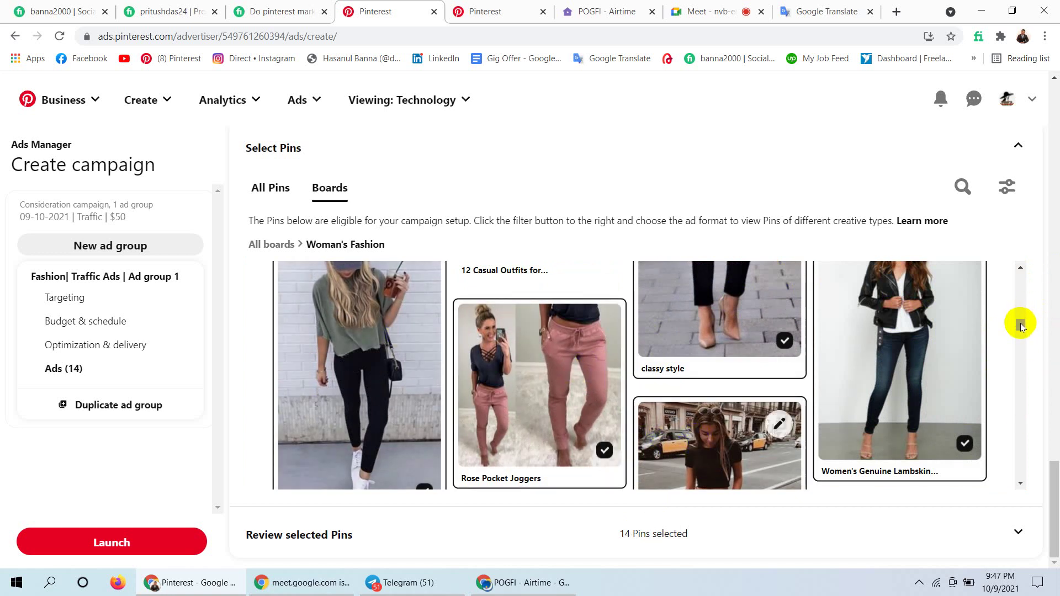
drag(1021, 326, 1018, 336)
click(868, 399)
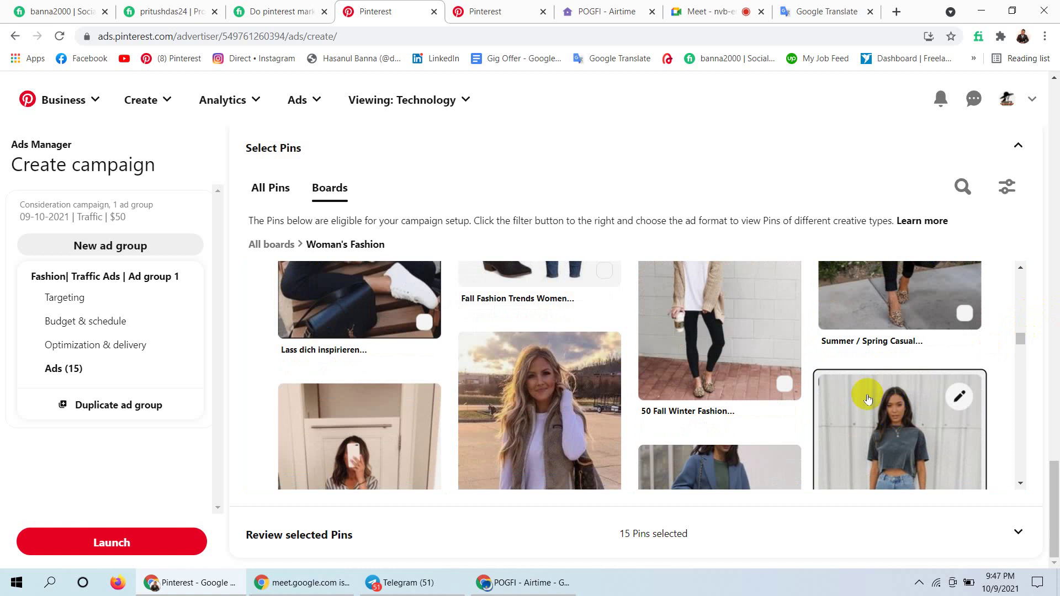
click(735, 334)
click(544, 414)
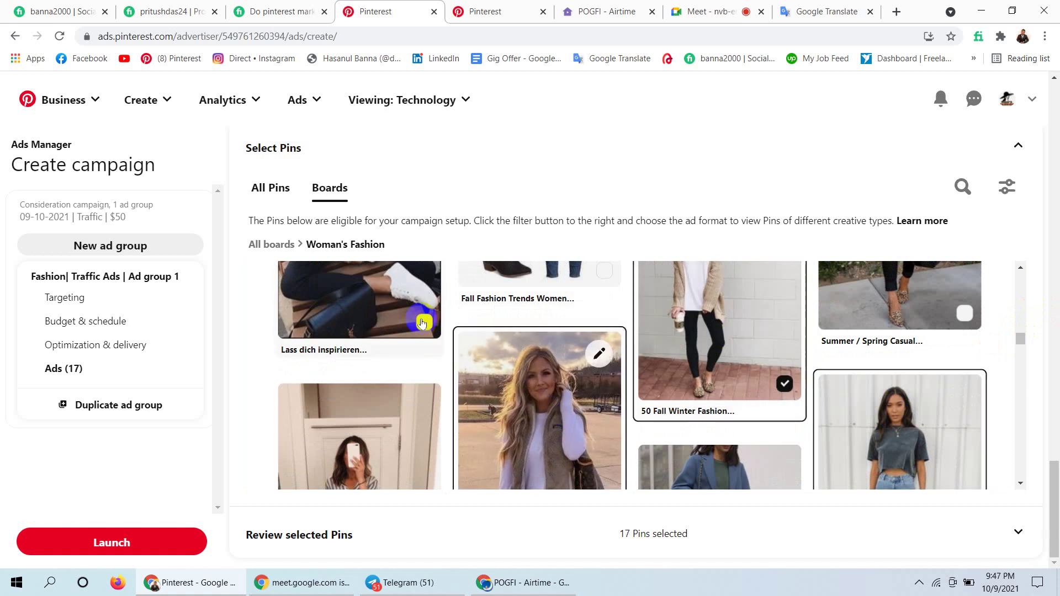
click(423, 323)
click(344, 450)
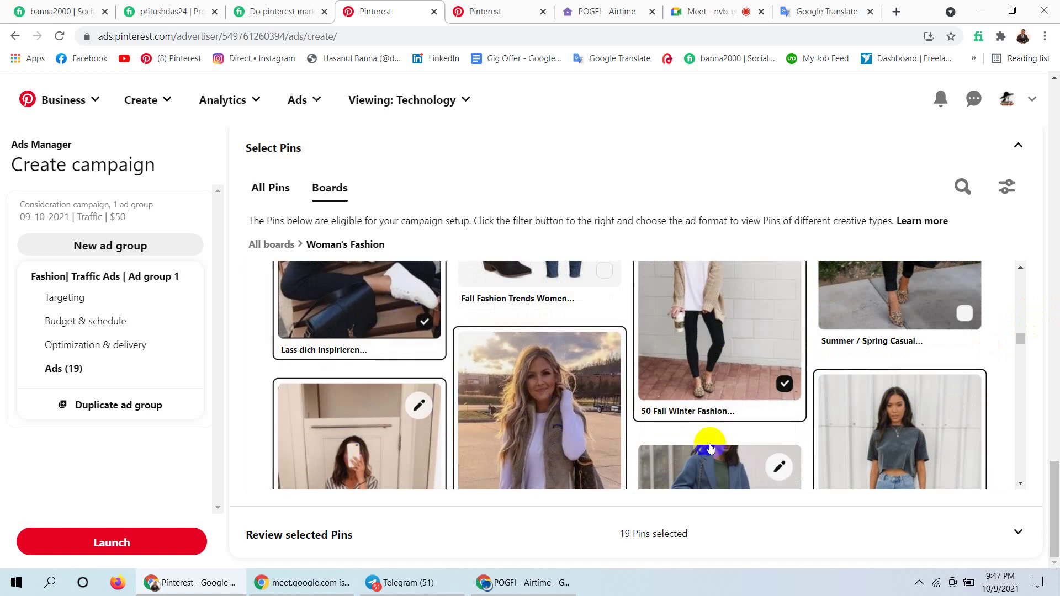
Scroll further and add the remaining pins, through the brown cardigan, reaching 30 selected.
scroll(1018, 340, down, 5)
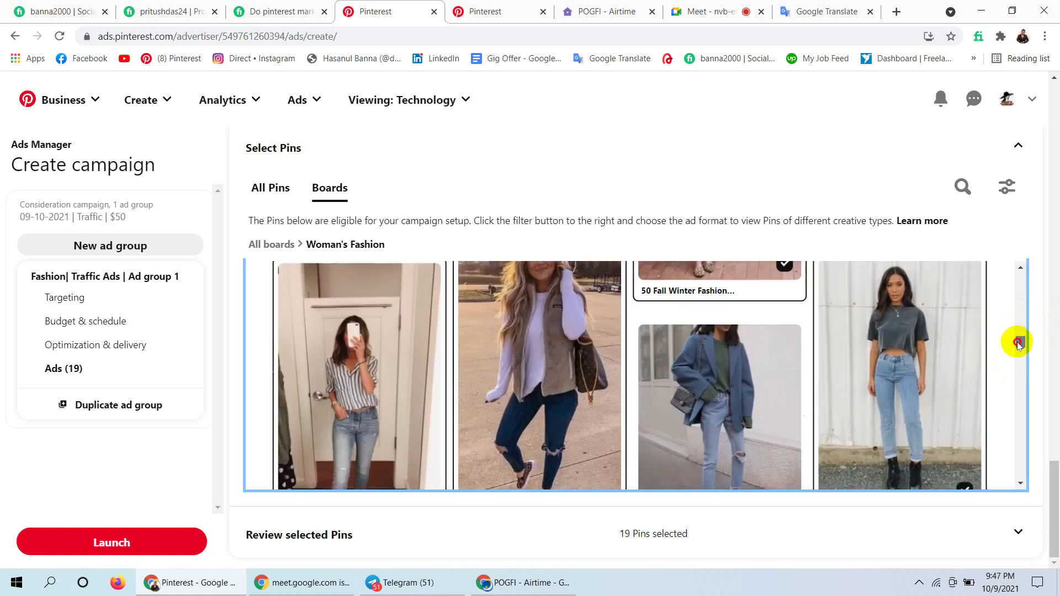
click(888, 377)
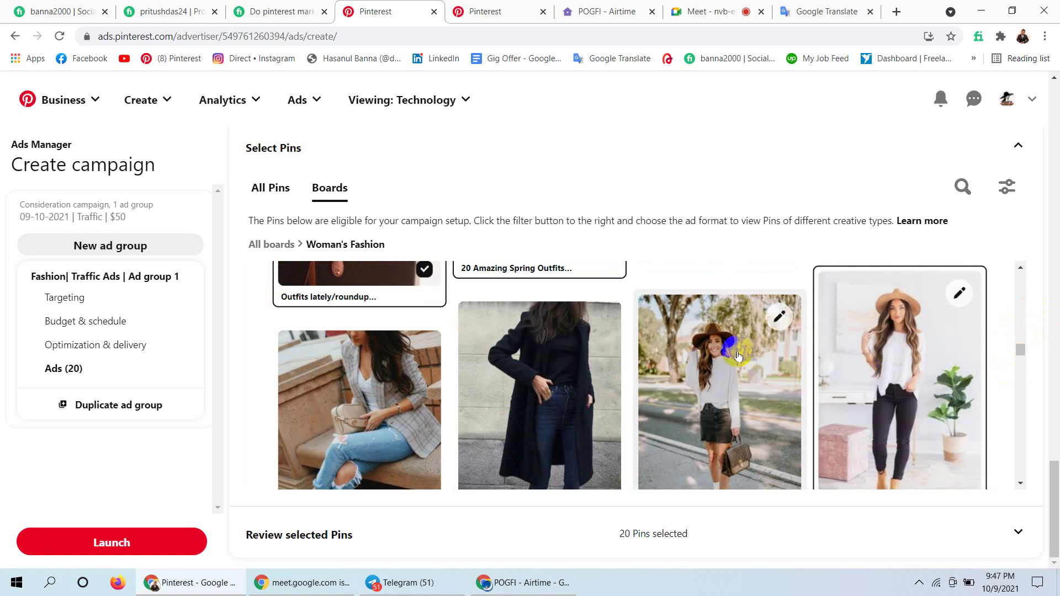
click(735, 351)
click(566, 339)
click(352, 382)
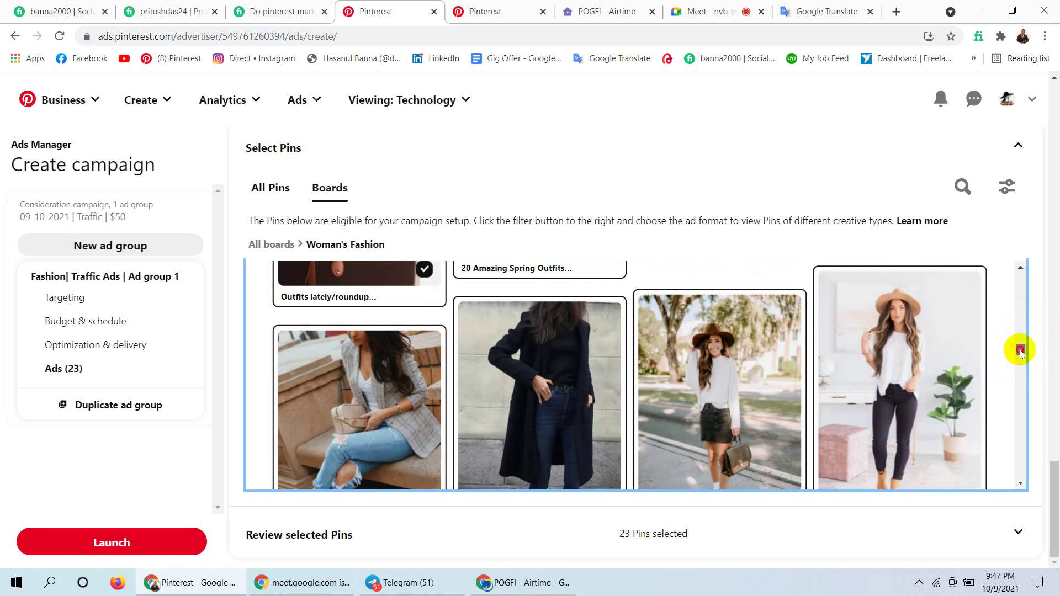
scroll(1018, 354, down, 5)
click(869, 369)
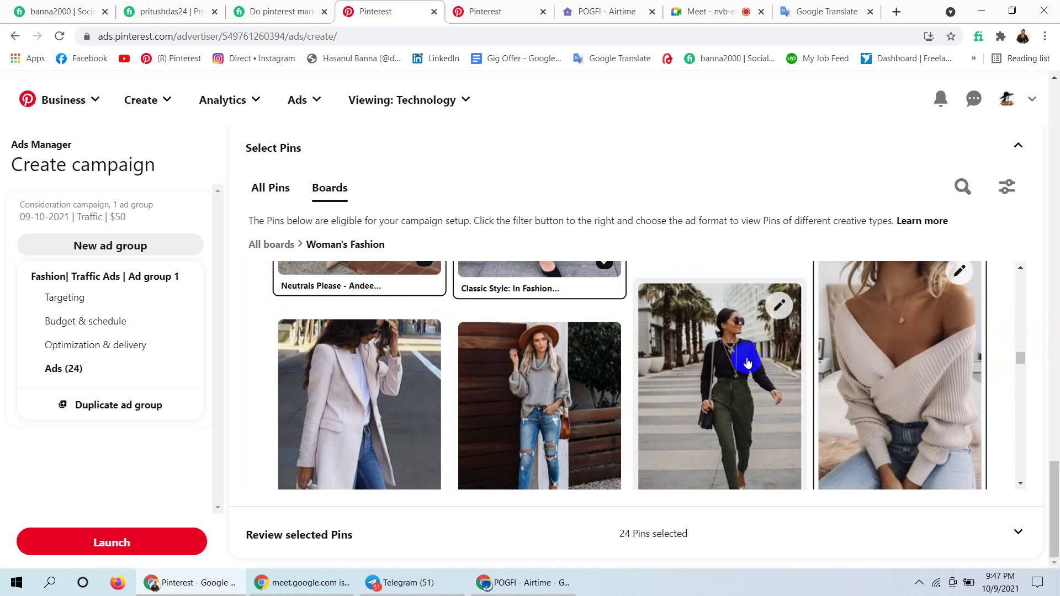
click(745, 357)
click(591, 373)
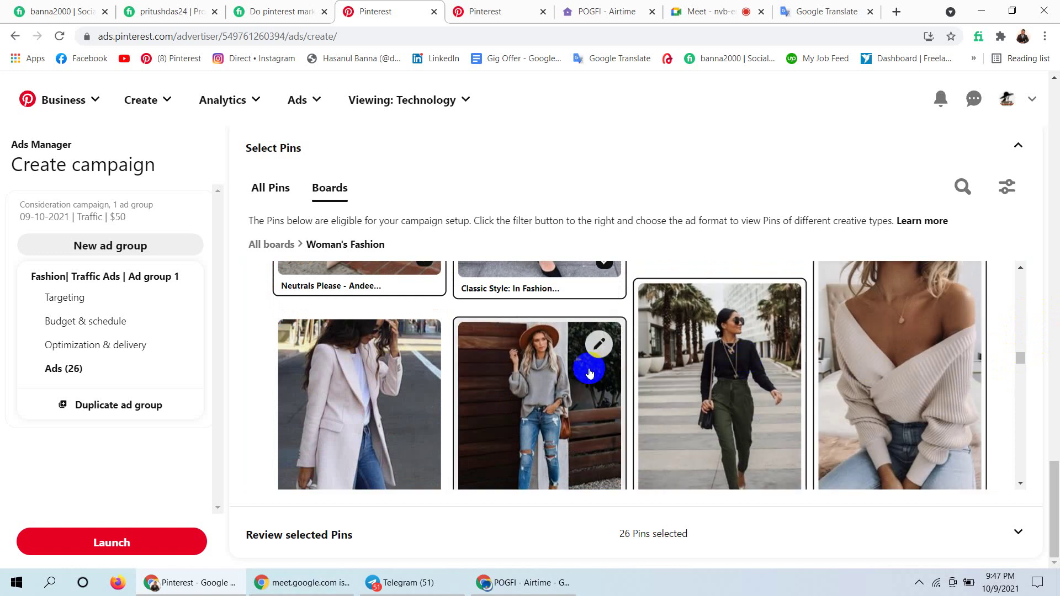
click(432, 368)
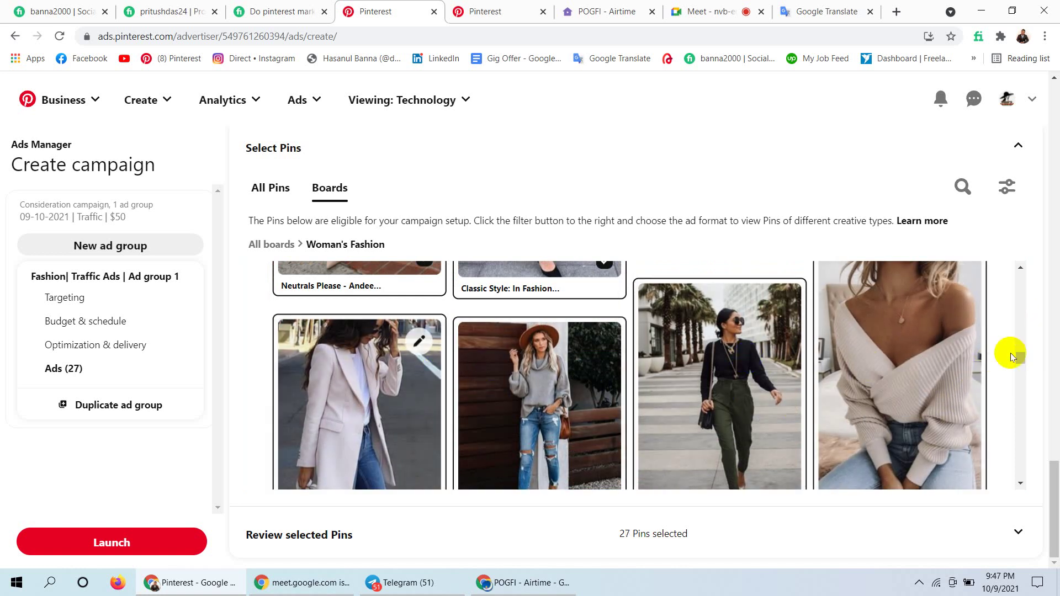
drag(1015, 357, 1018, 374)
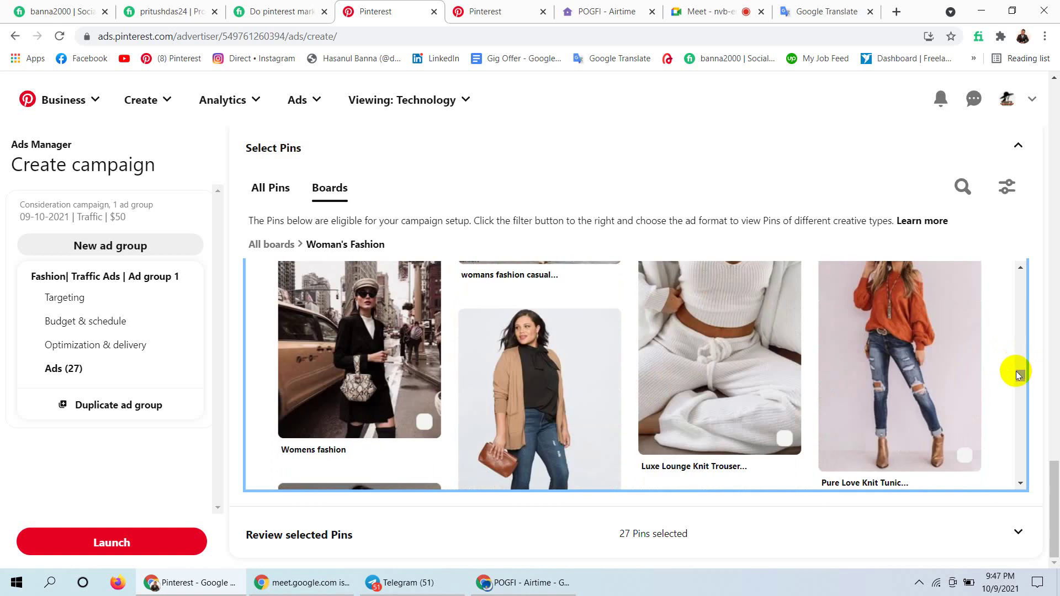
click(884, 347)
click(742, 336)
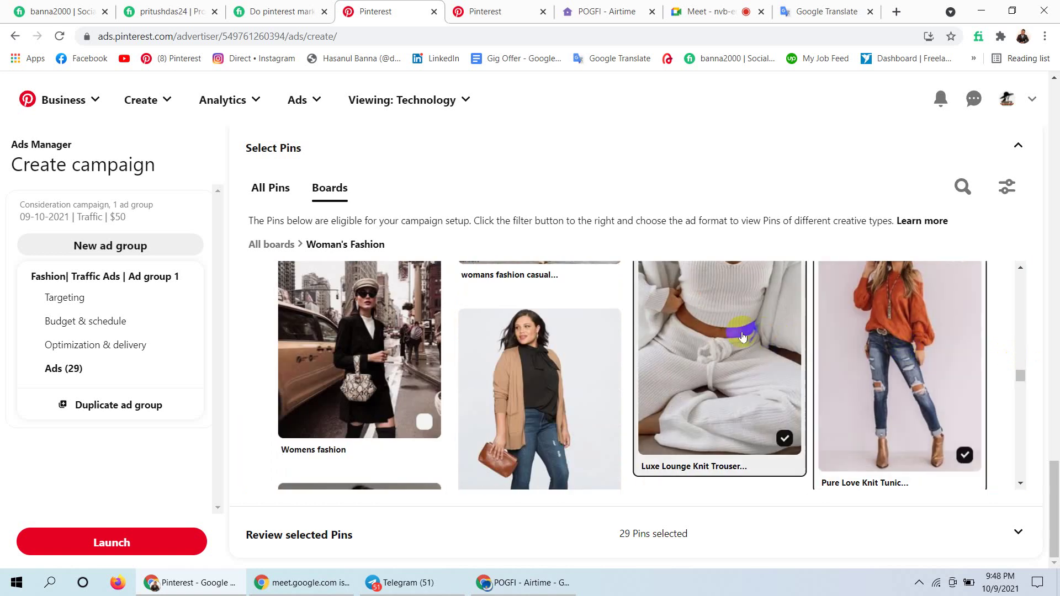
click(562, 336)
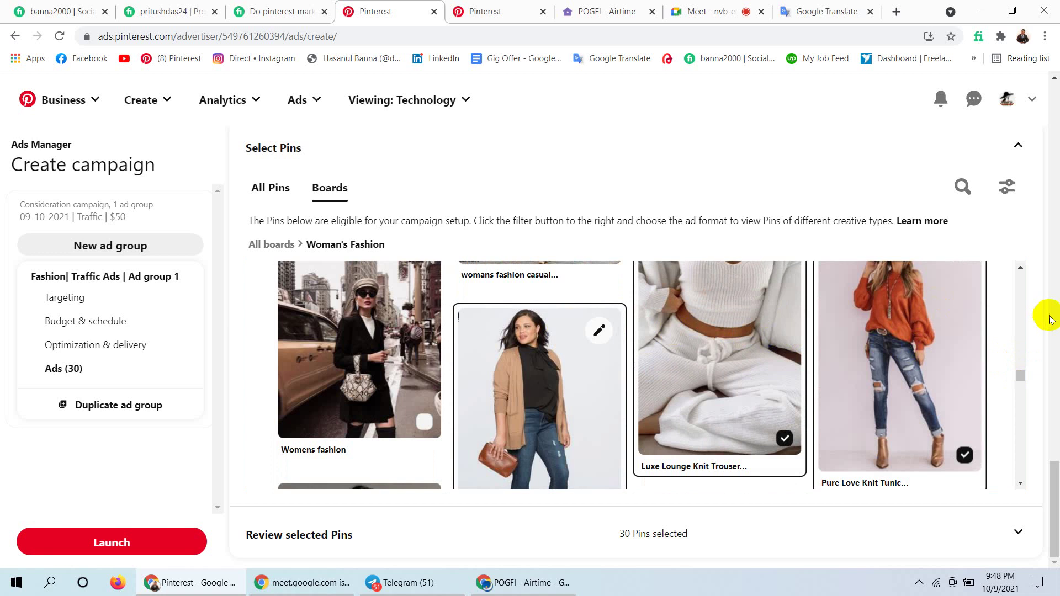
click(1020, 377)
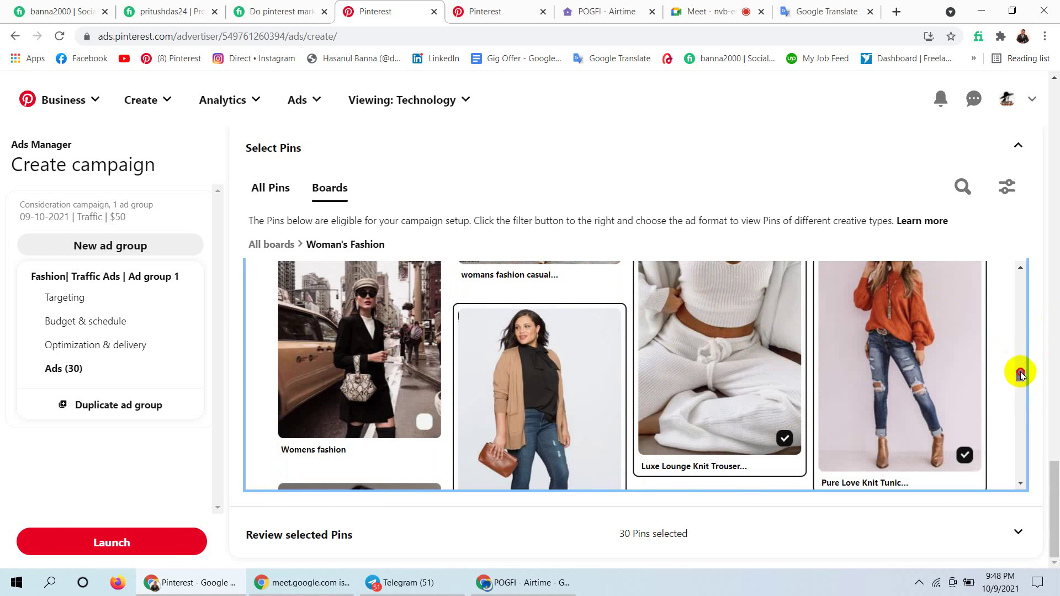
drag(1020, 375, 1052, 272)
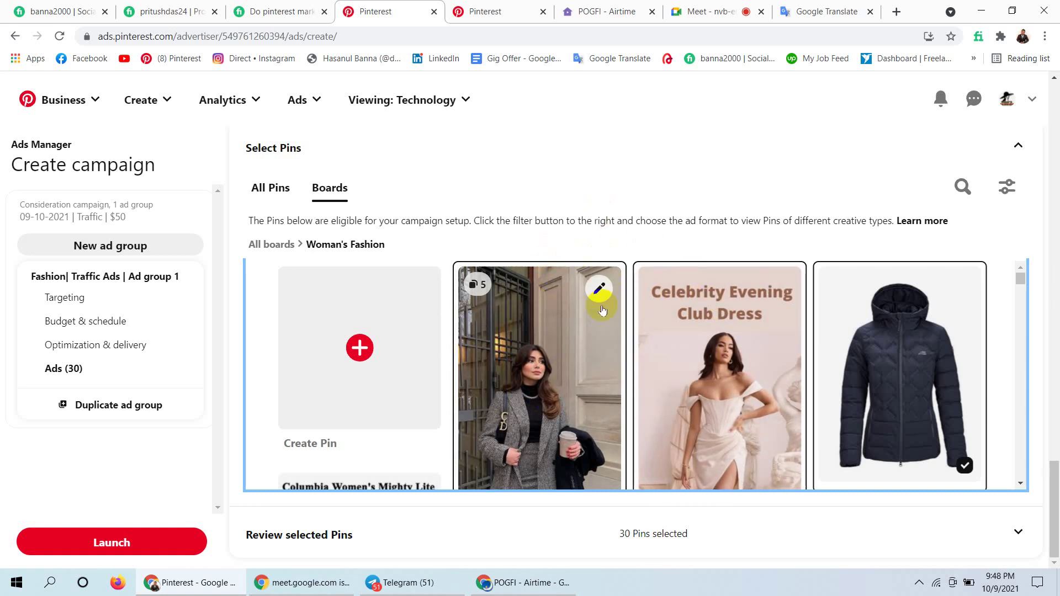
click(526, 310)
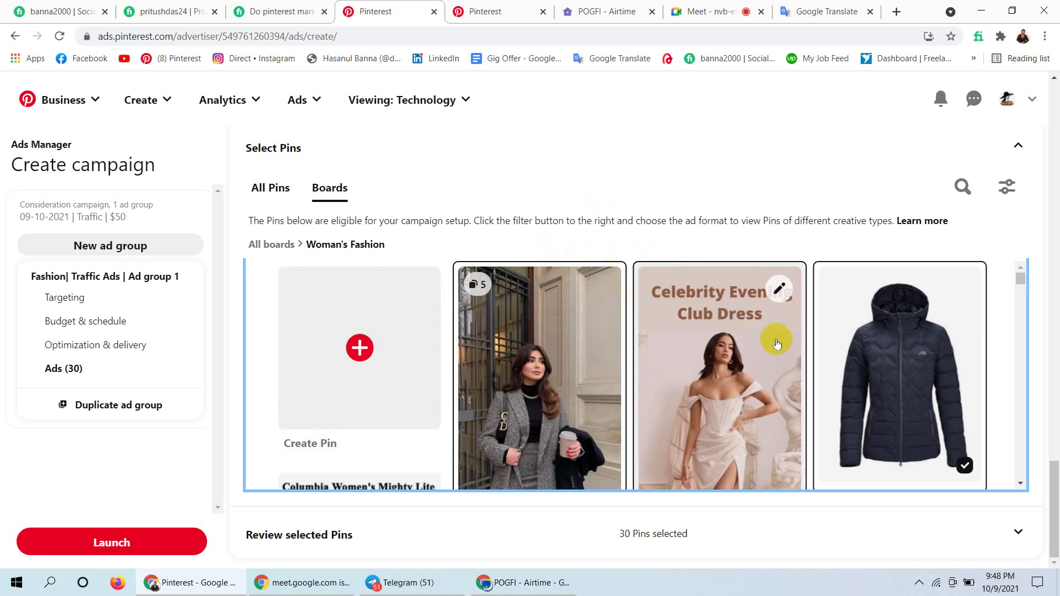
click(723, 356)
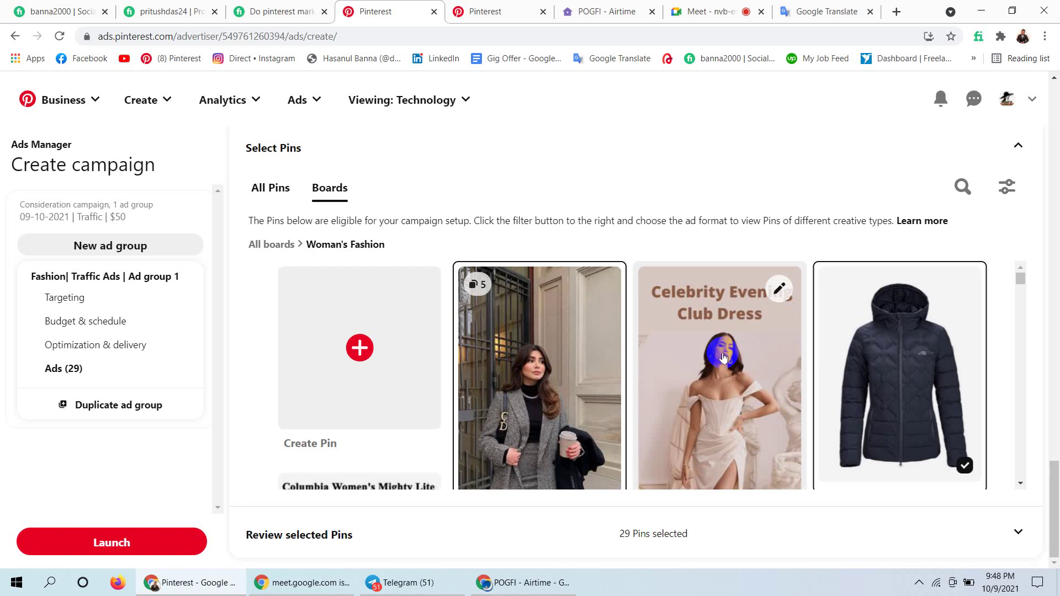
click(709, 358)
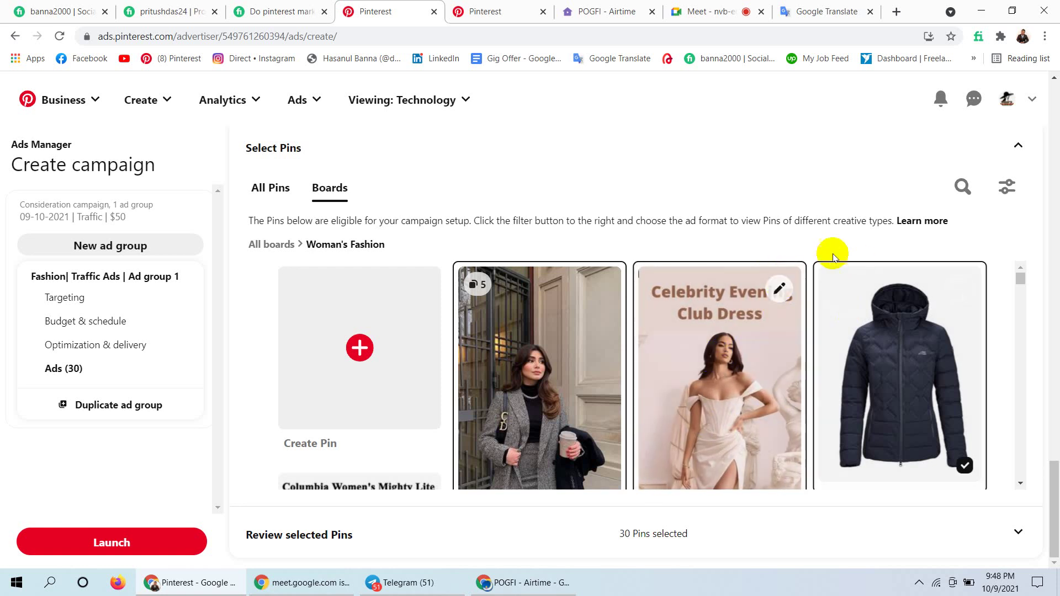
Give the Celebrity Evening Club Dress pin the alt text 'Club Dress' and save it.
click(777, 288)
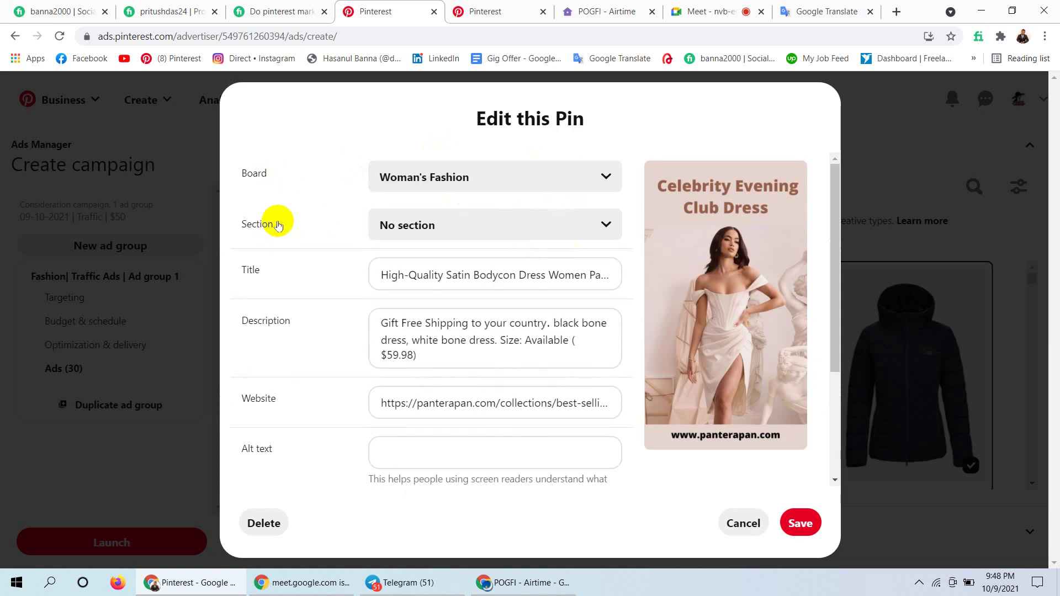
click(607, 228)
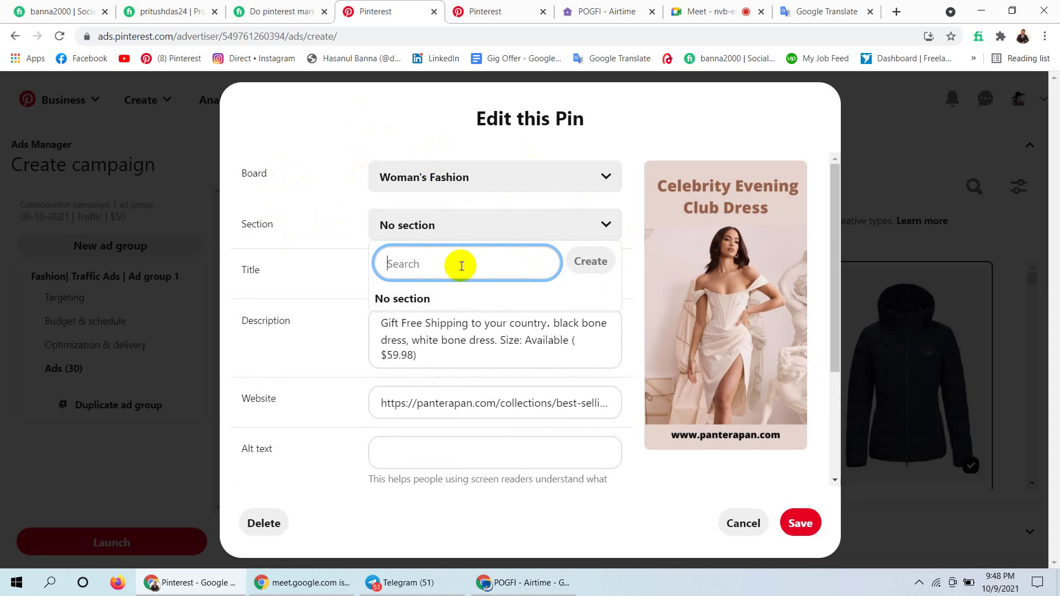
click(318, 107)
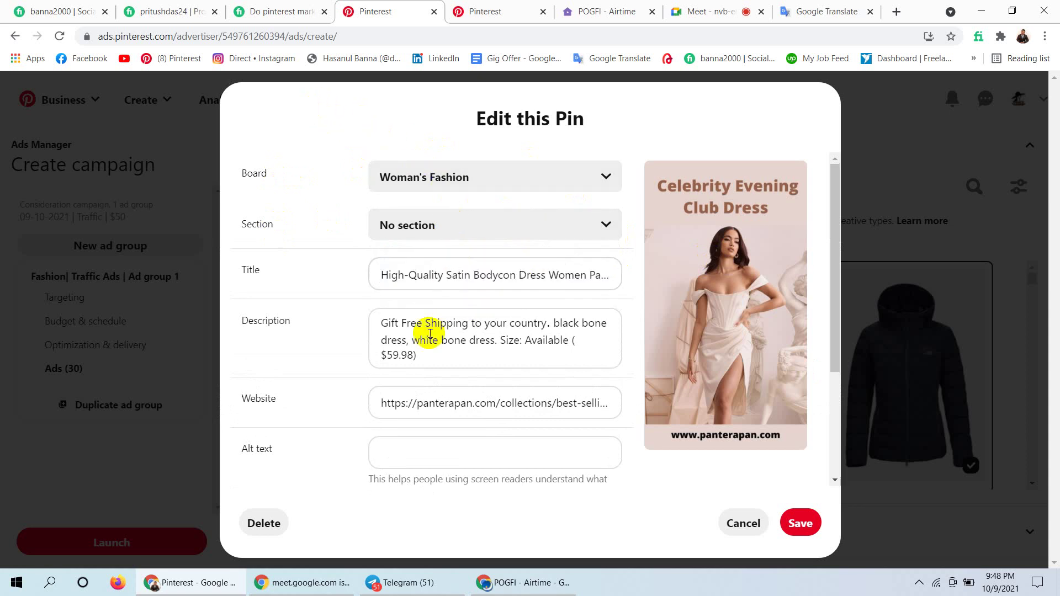
click(426, 355)
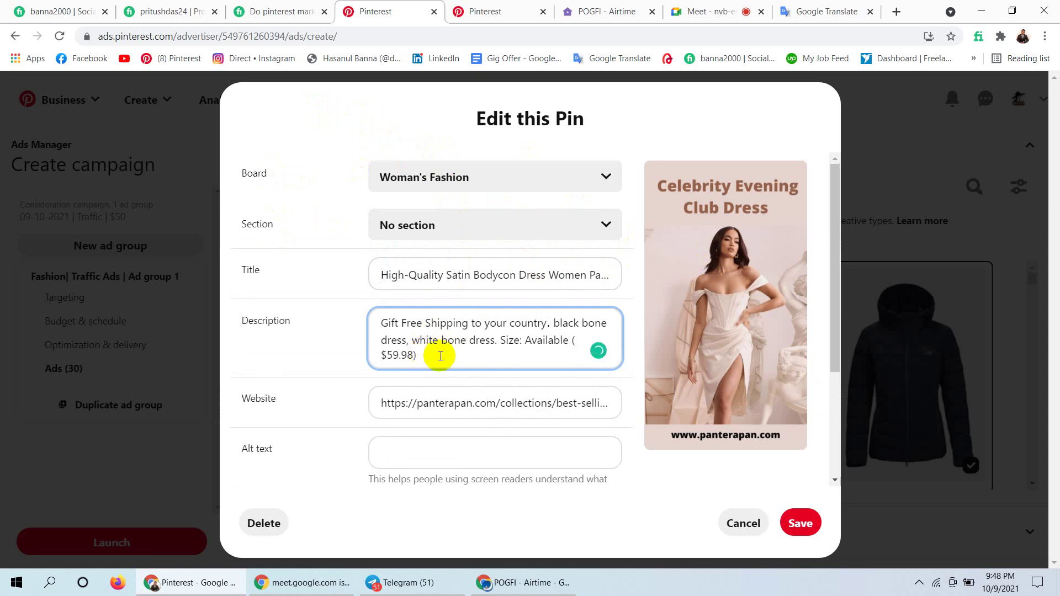
click(585, 402)
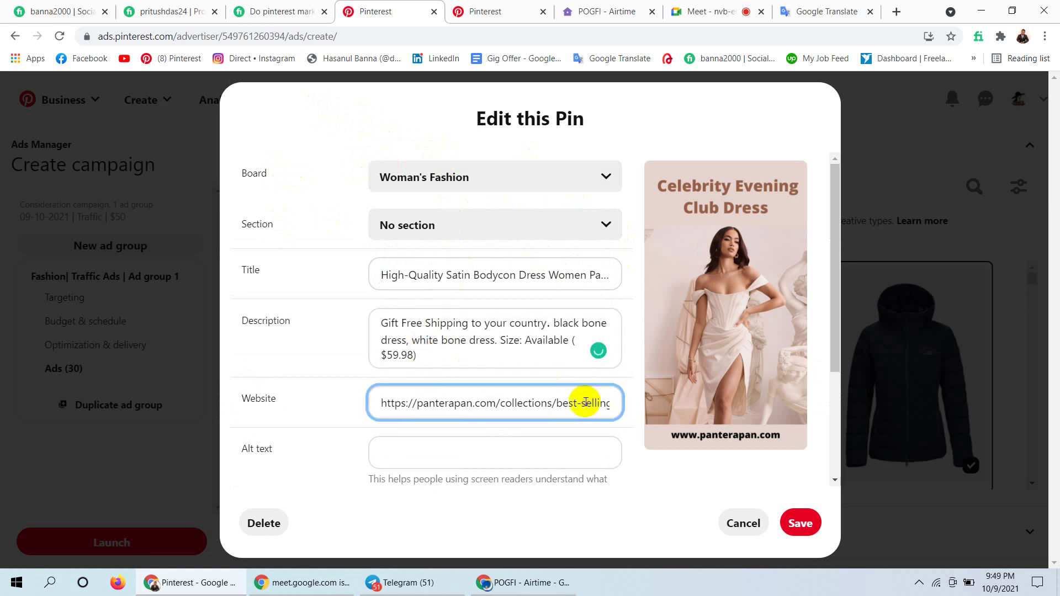
click(512, 404)
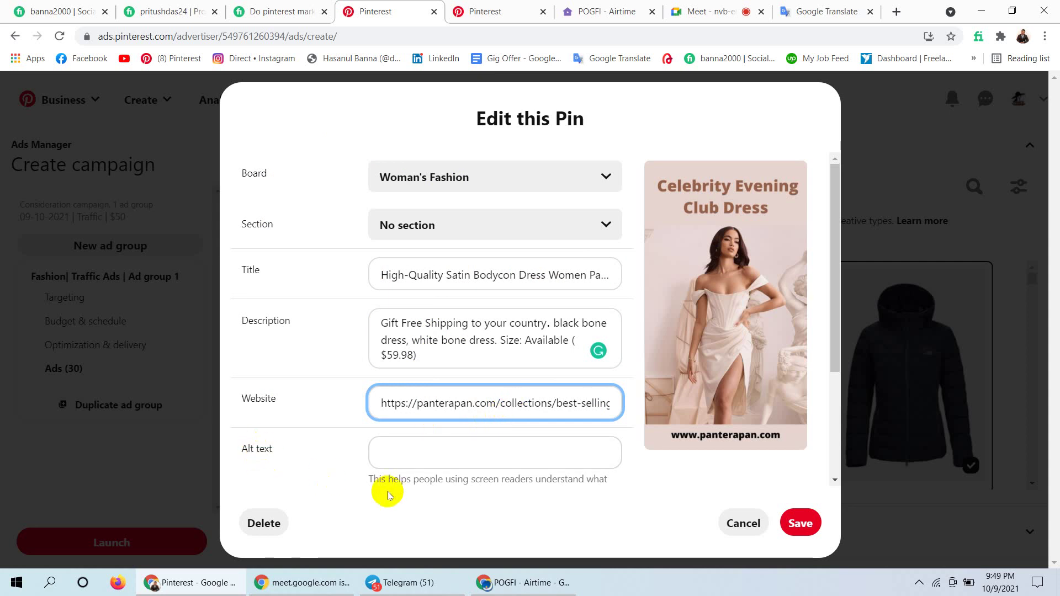
click(425, 457)
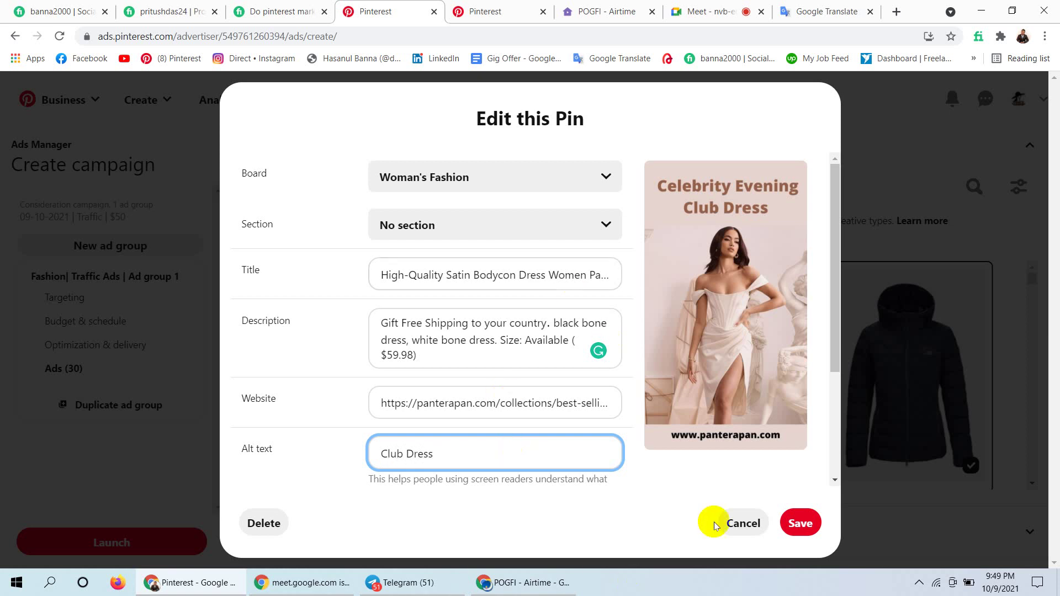
click(812, 523)
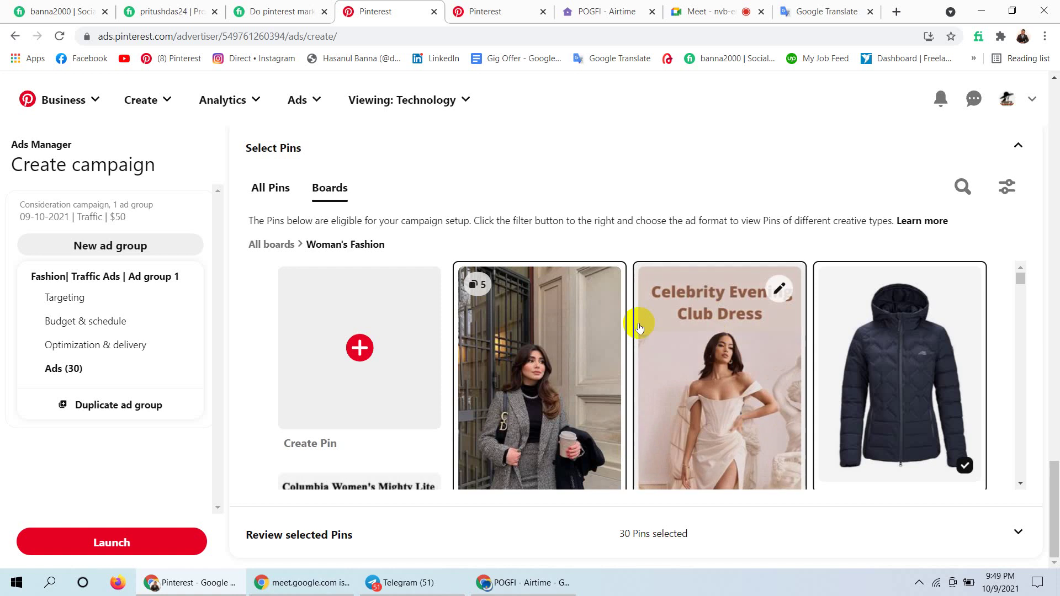
Start a new pin from the Create Pin card and bring up the guidelines for high-quality pins.
click(365, 346)
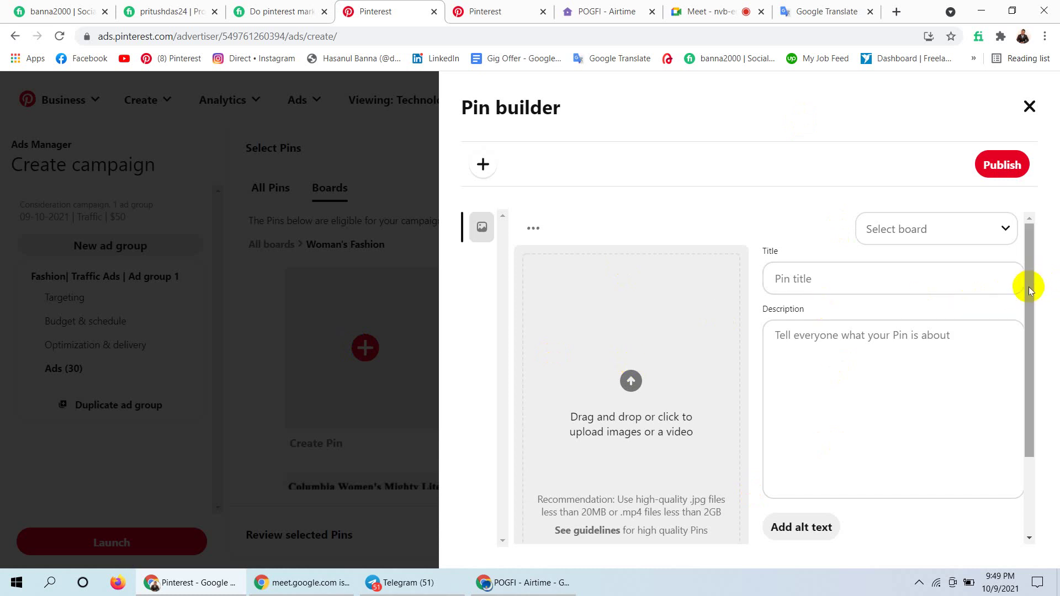
drag(1027, 286, 1014, 392)
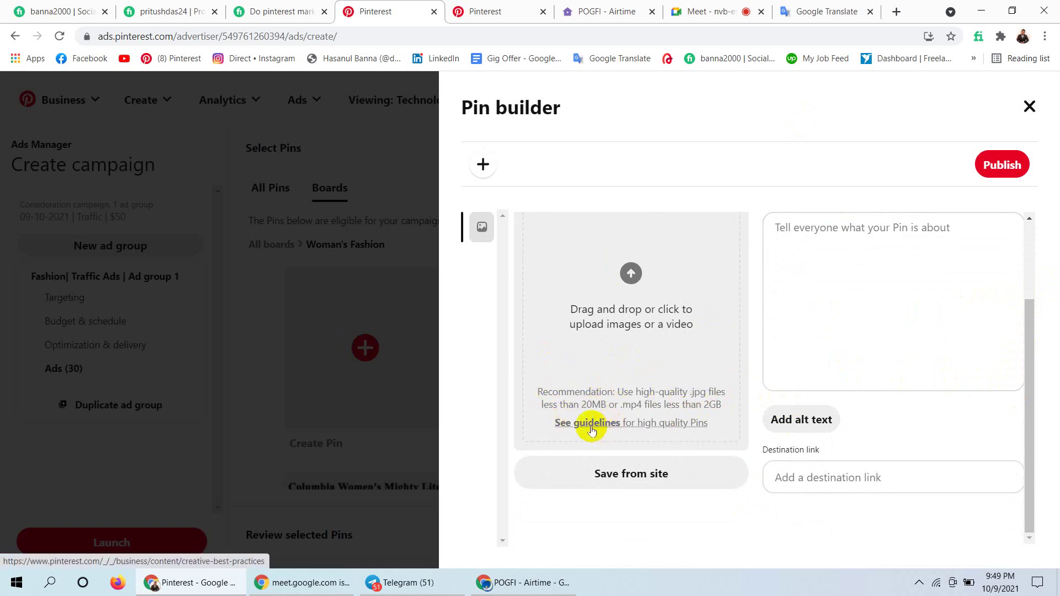
click(590, 424)
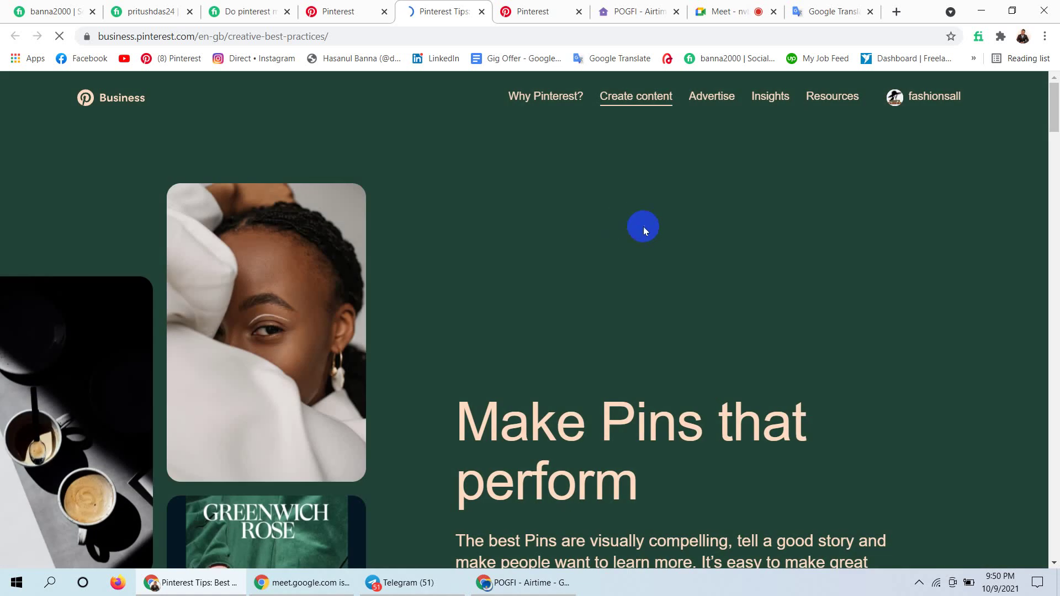
Skim the 'Make Pins that perform' guide down to 'Check the specs', then return to the campaign.
drag(1054, 118, 1054, 371)
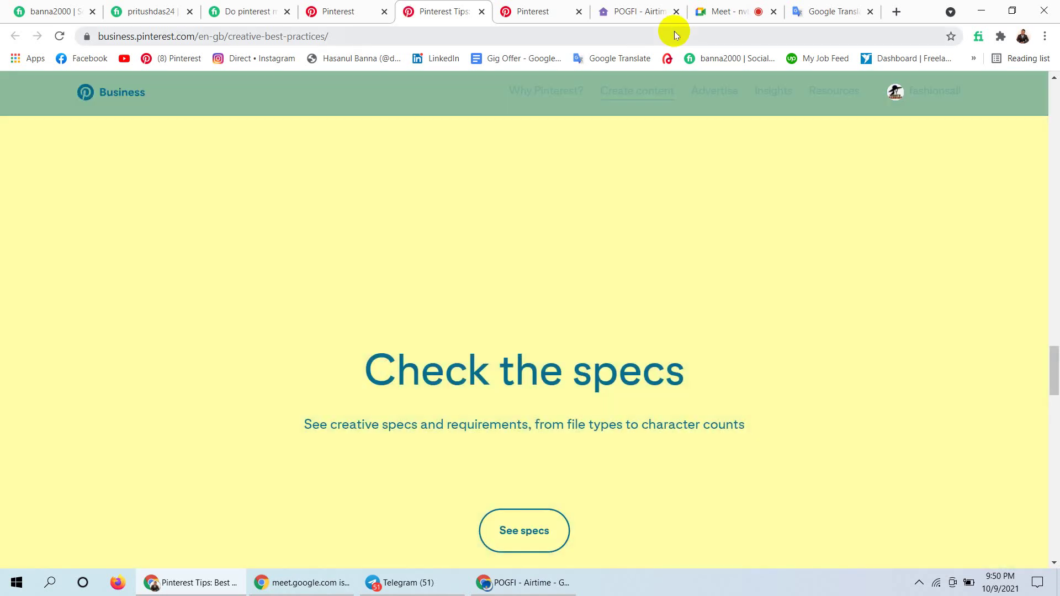
click(342, 11)
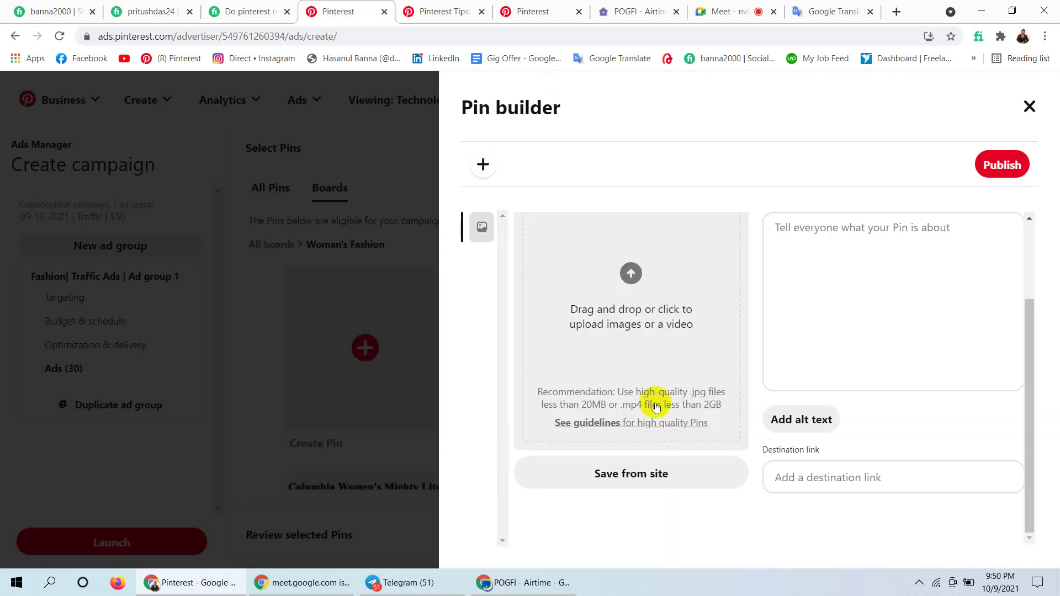
Close the Pin builder unpublished, back to the 30 selected Woman's Fashion Pins.
drag(1032, 328, 1048, 189)
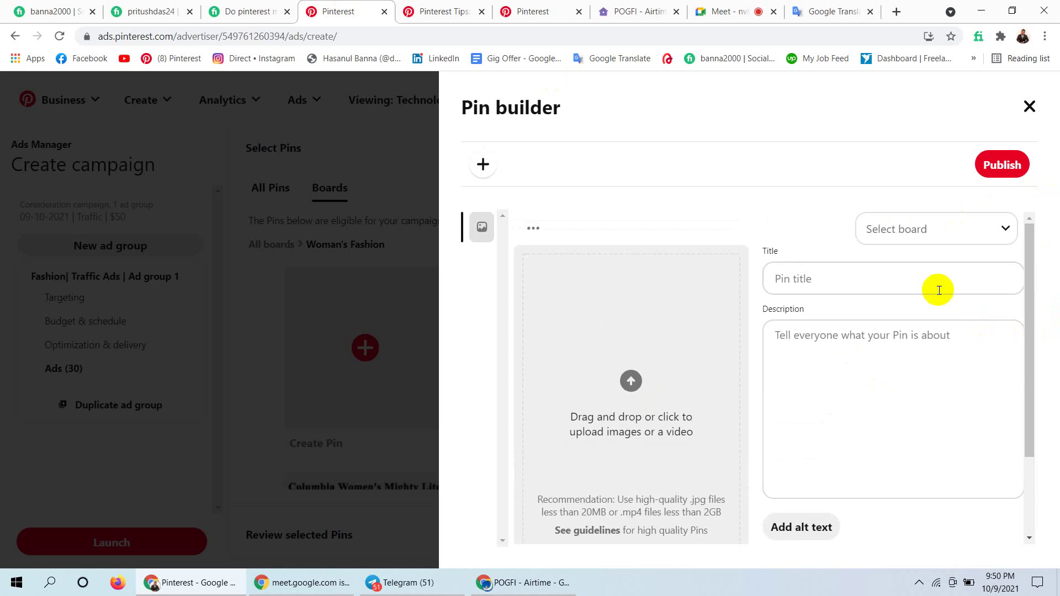
click(855, 283)
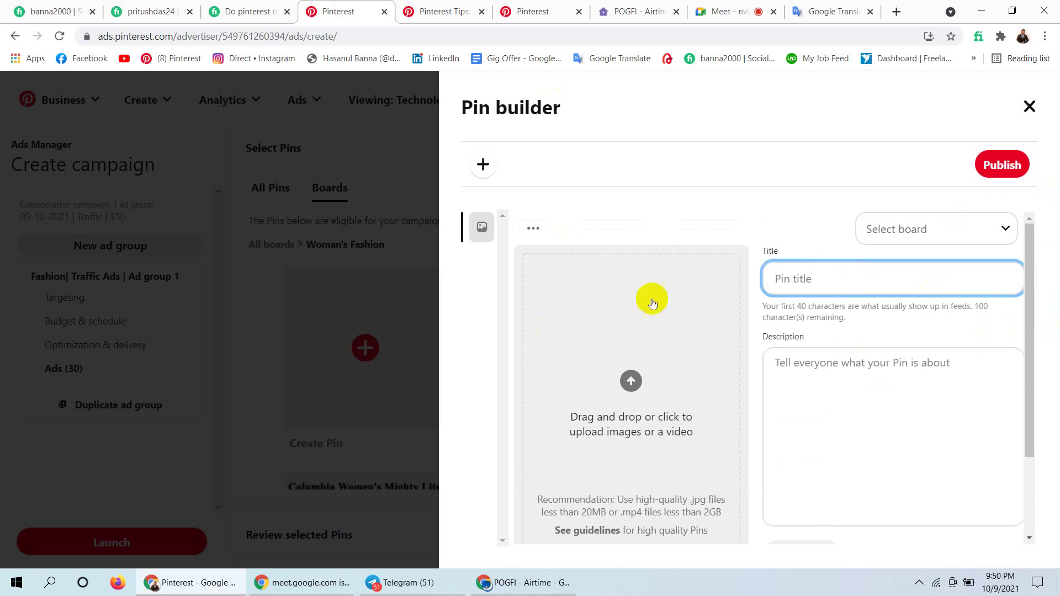
click(1031, 107)
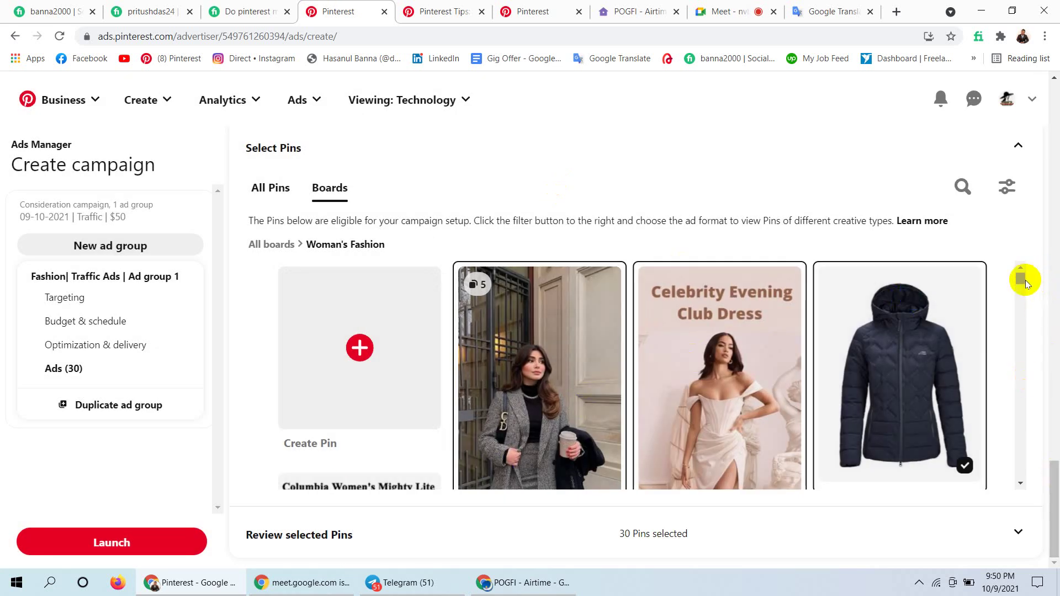
drag(1021, 283, 1031, 262)
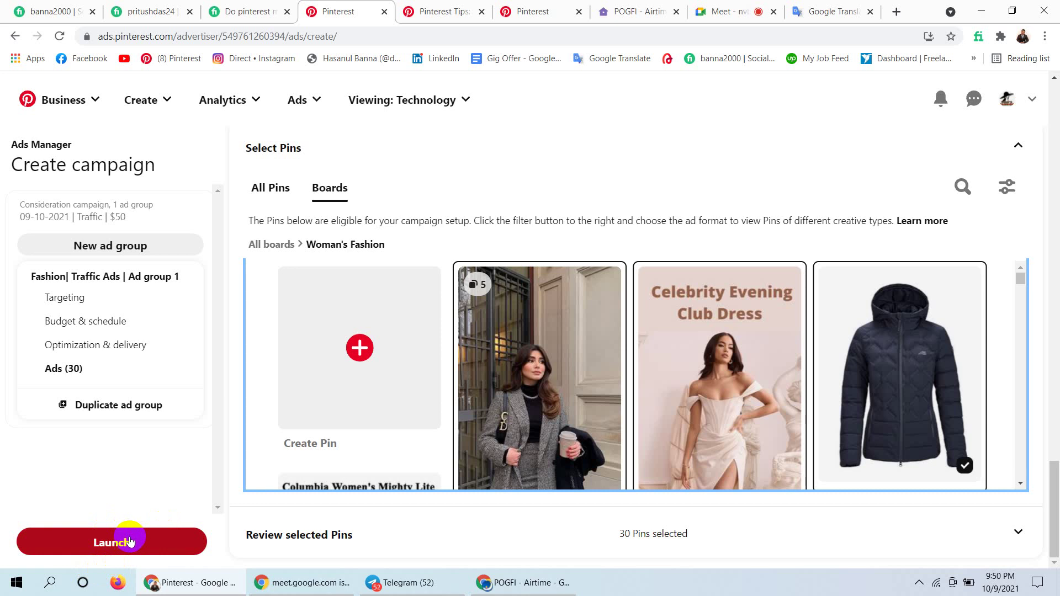
click(403, 581)
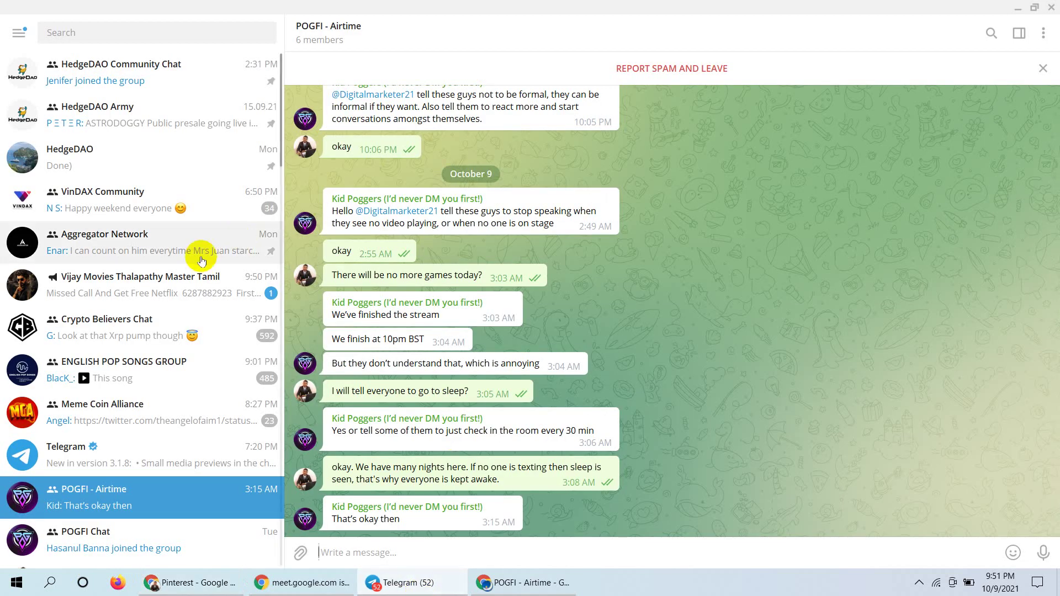
click(158, 283)
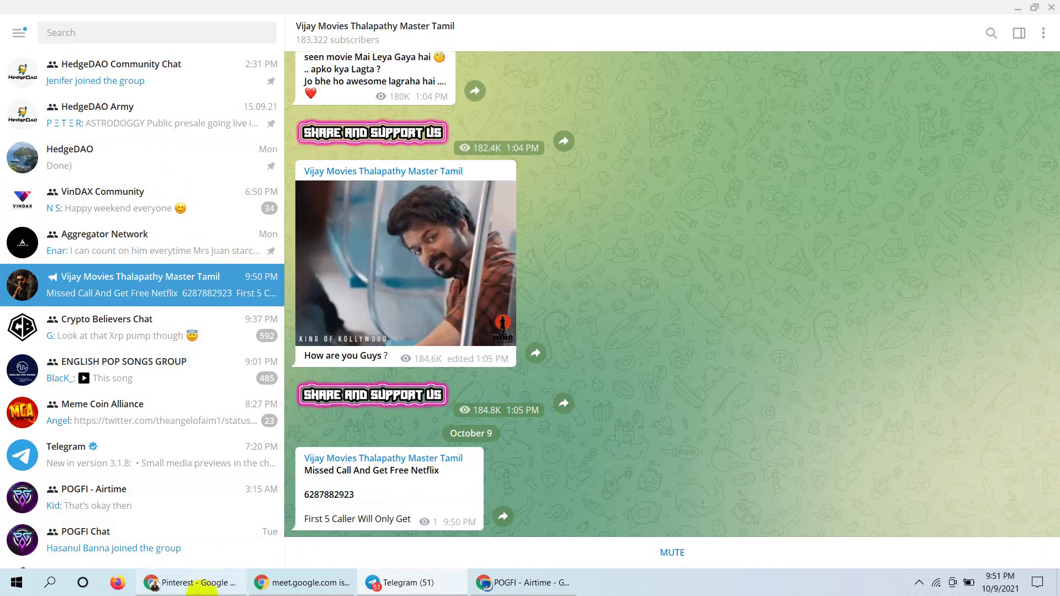
click(202, 588)
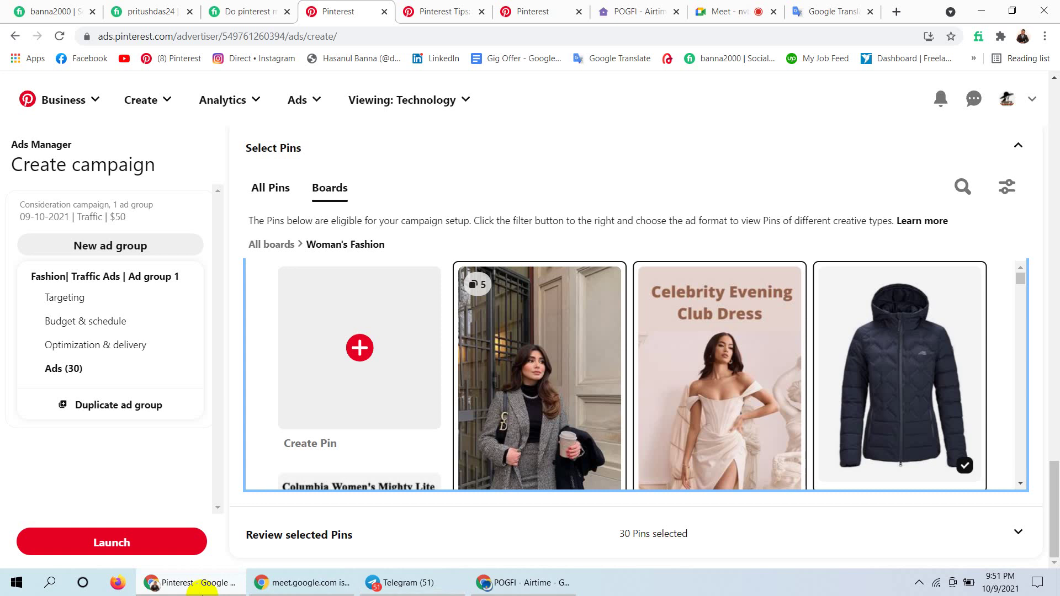
Deselect the erroring pin, launch with 29 Pins and confirm leaving for the Billing page.
click(125, 554)
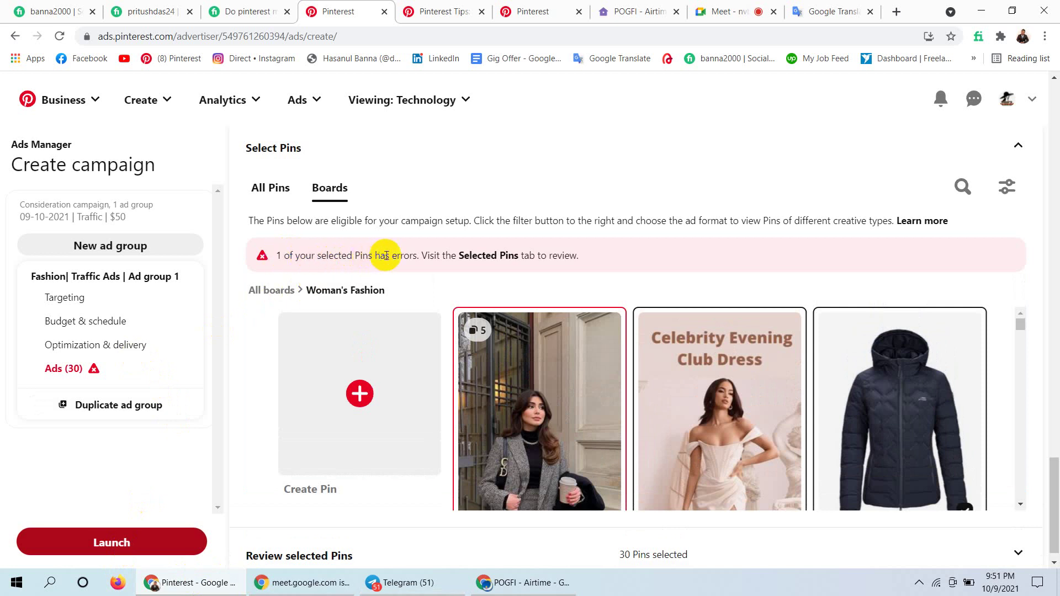
click(536, 383)
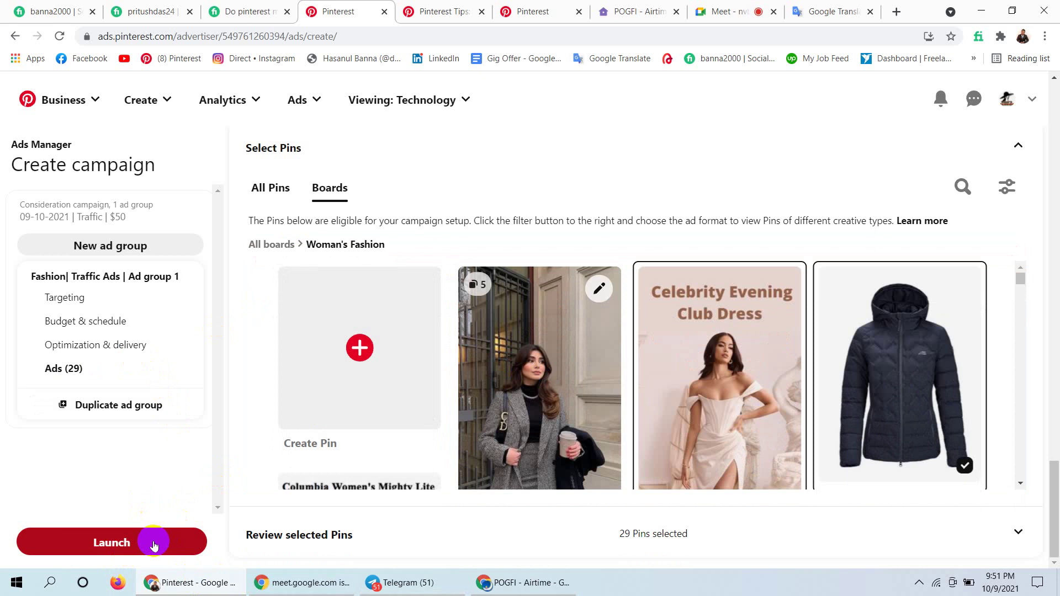
click(154, 546)
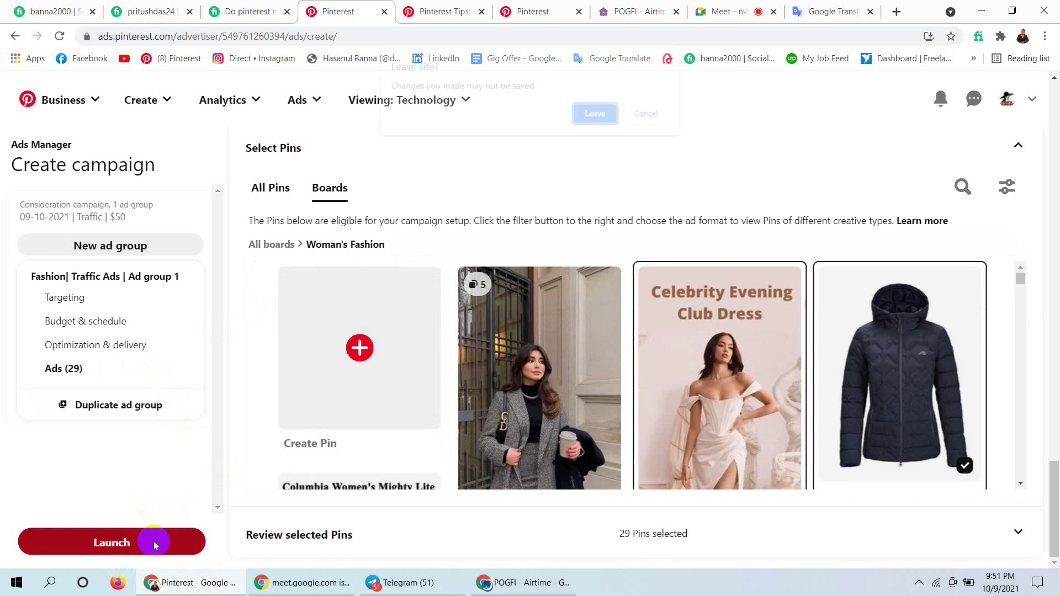
click(597, 114)
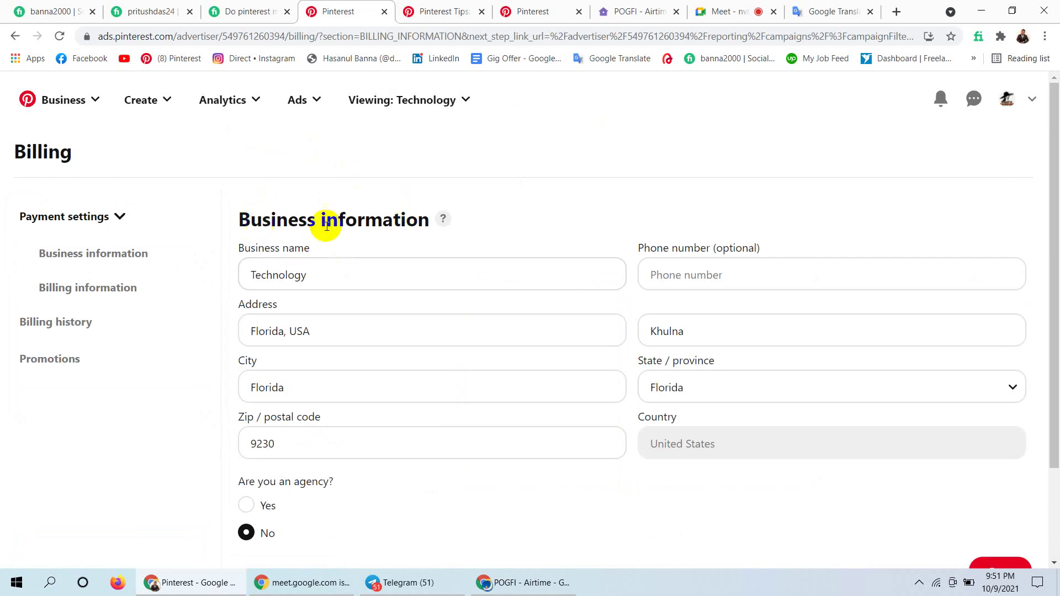
Edit the business details: mark it as an agency and replace the second address line with 'F'.
click(342, 272)
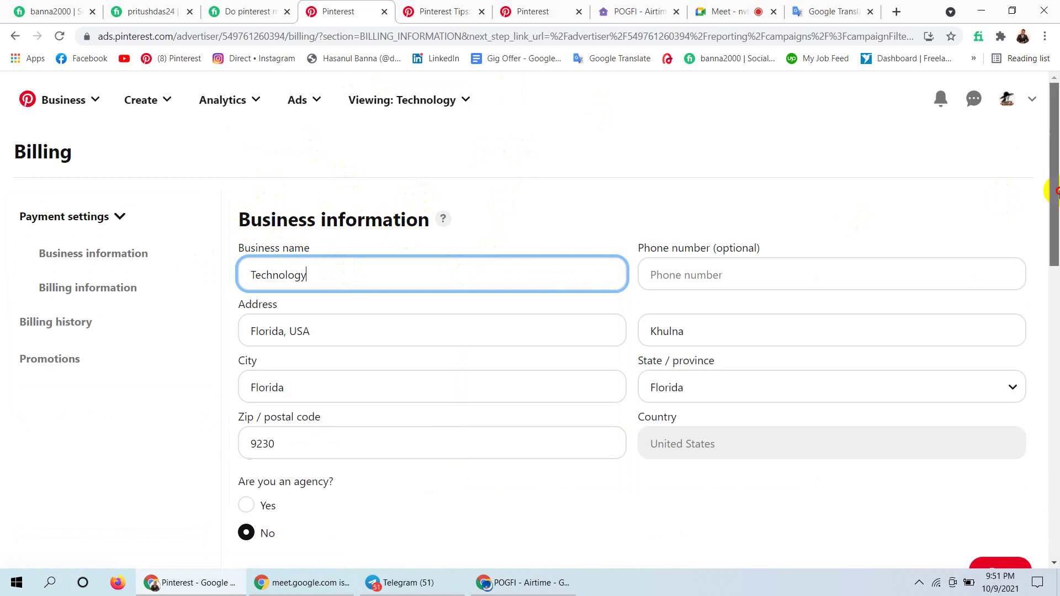
drag(1056, 193, 1043, 213)
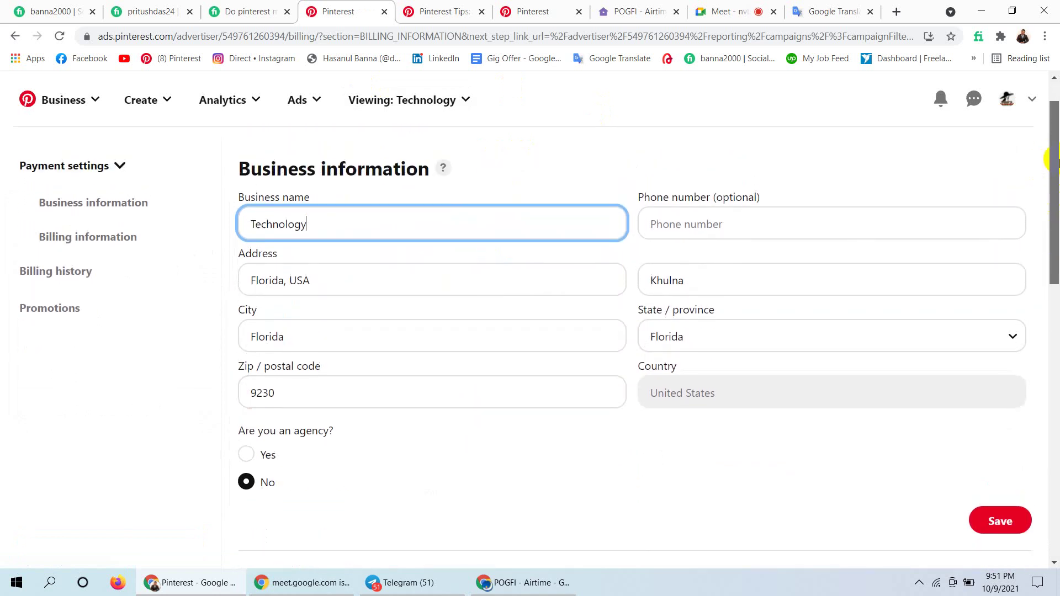
scroll(290, 343, down, 2)
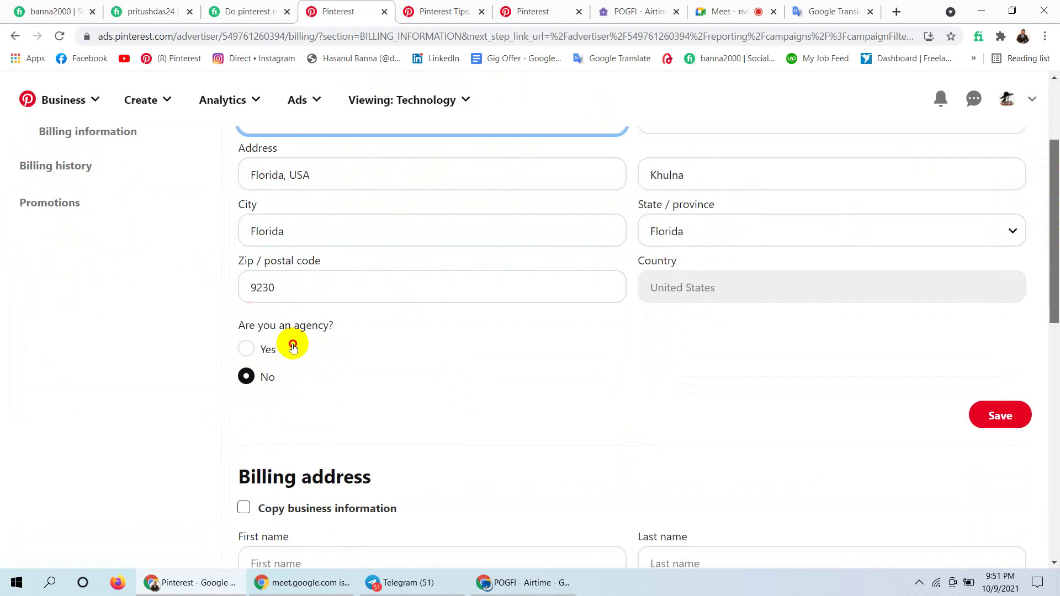
click(292, 346)
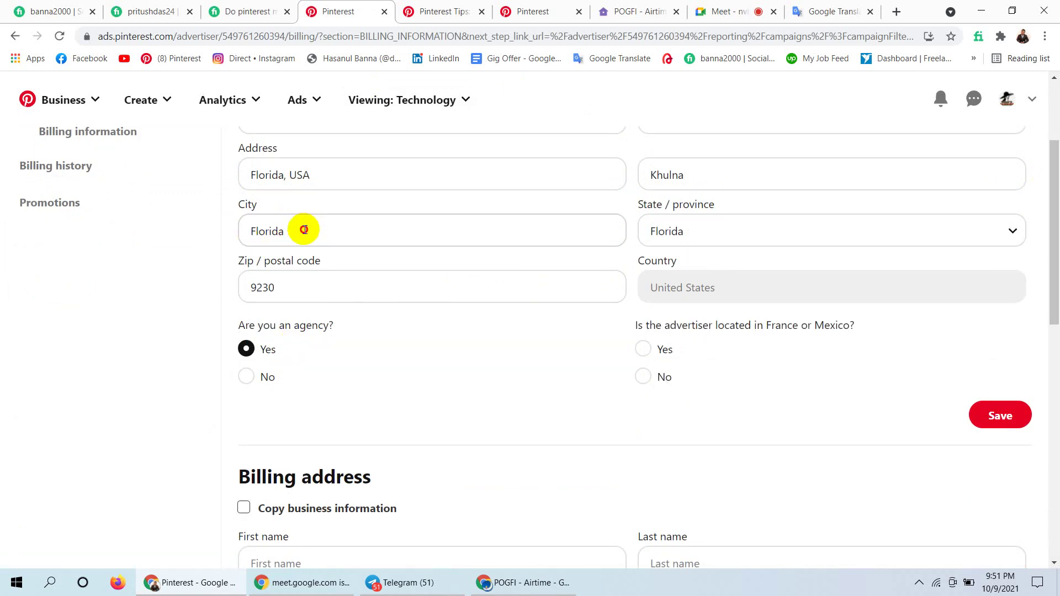
click(729, 185)
key(Tab)
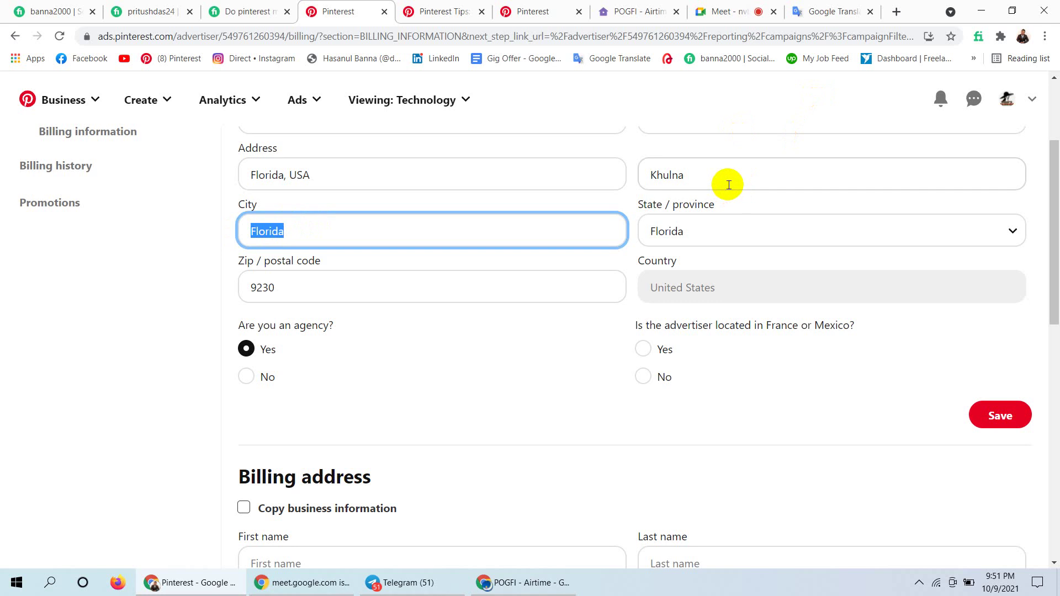
click(729, 185)
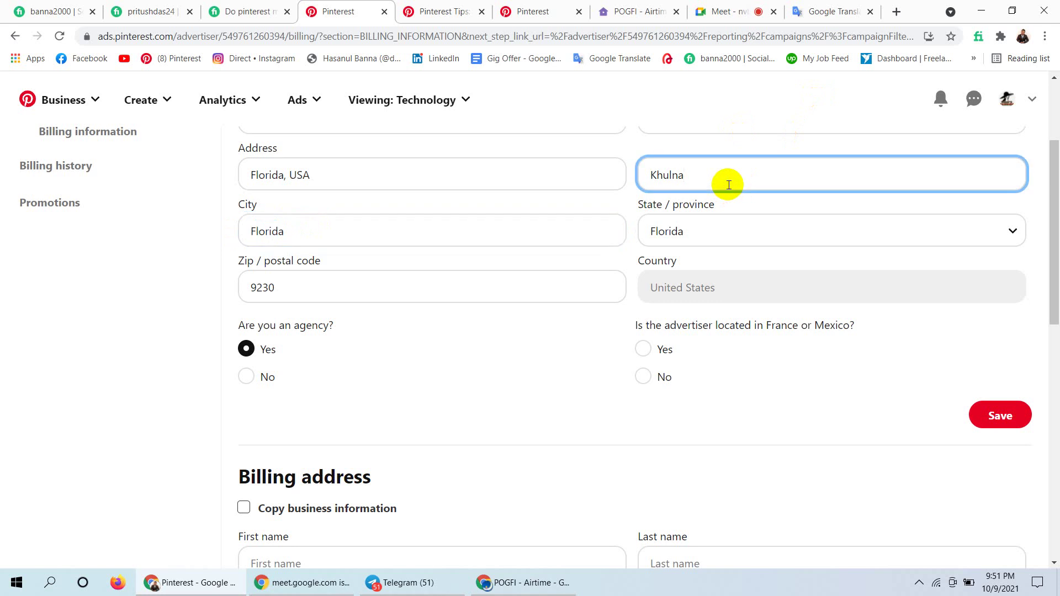
key(BackSpace)
key(BackSpace)
key(BackSpace)
key(BackSpace)
key(BackSpace)
text(Florida)
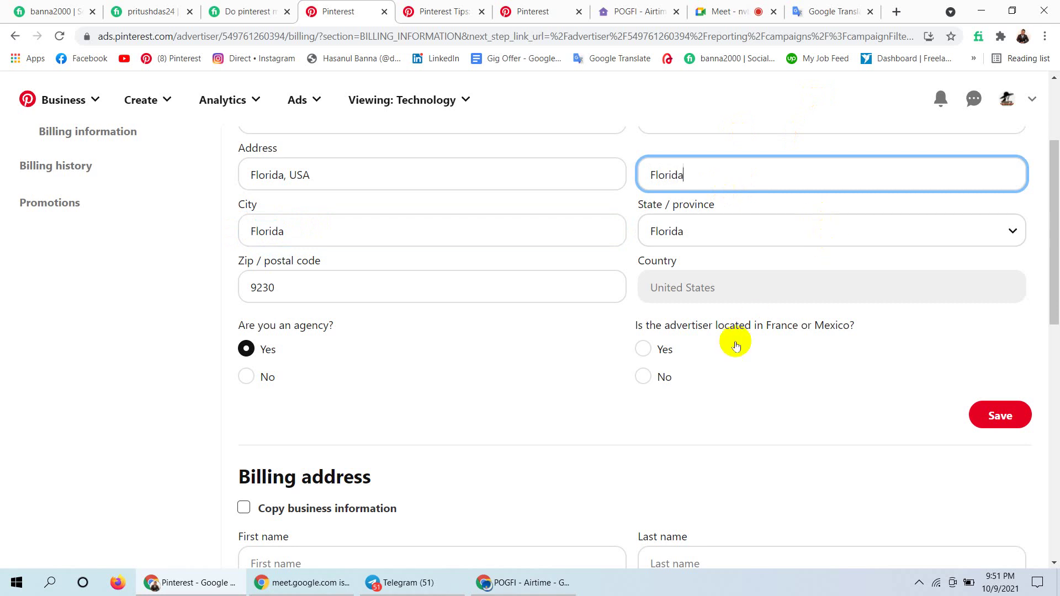
click(696, 284)
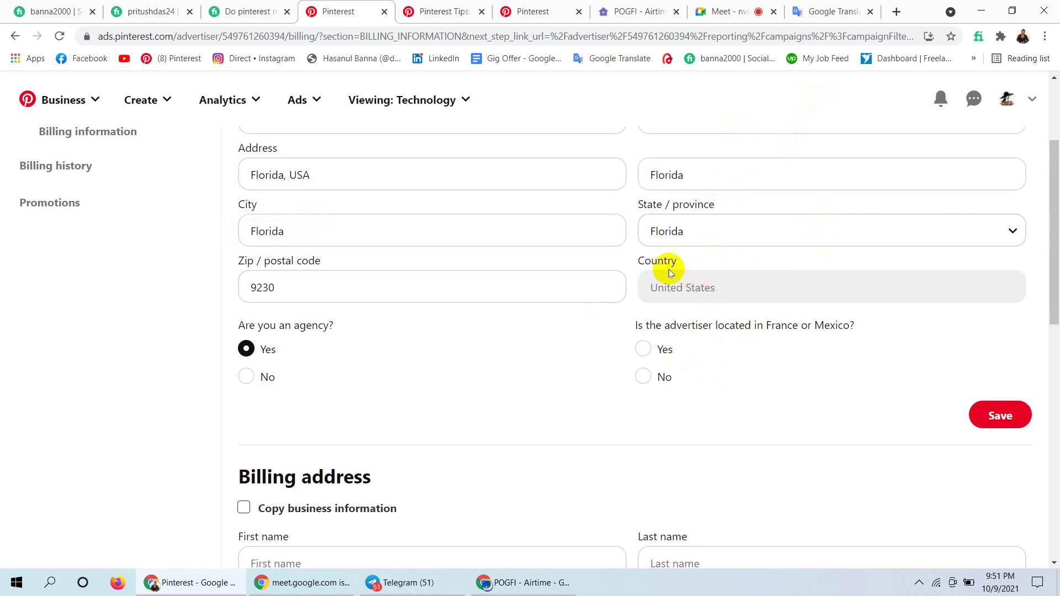
Change the agency answer to No and save the business information.
mouse_move(1056, 220)
mouse_down()
mouse_move(1053, 184)
mouse_move(1044, 189)
mouse_move(1043, 251)
mouse_move(1043, 235)
mouse_up()
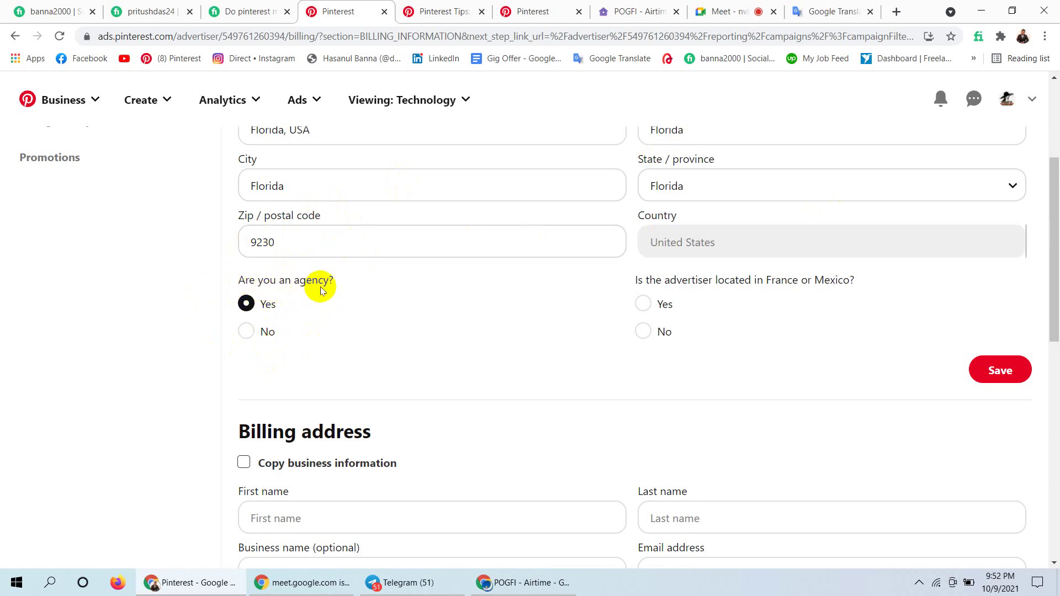
click(244, 332)
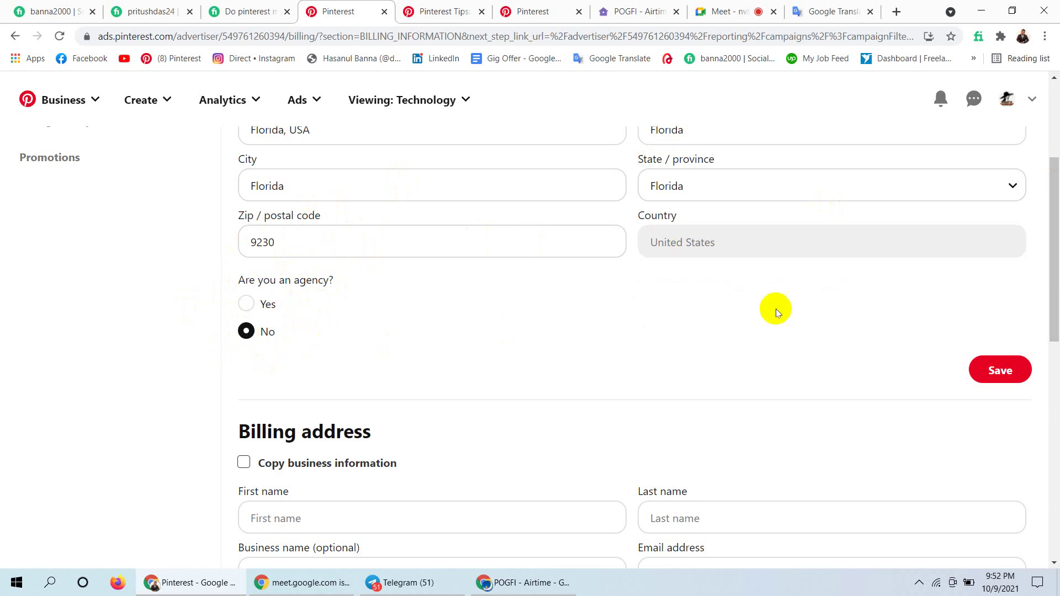
scroll(1056, 269, up, 3)
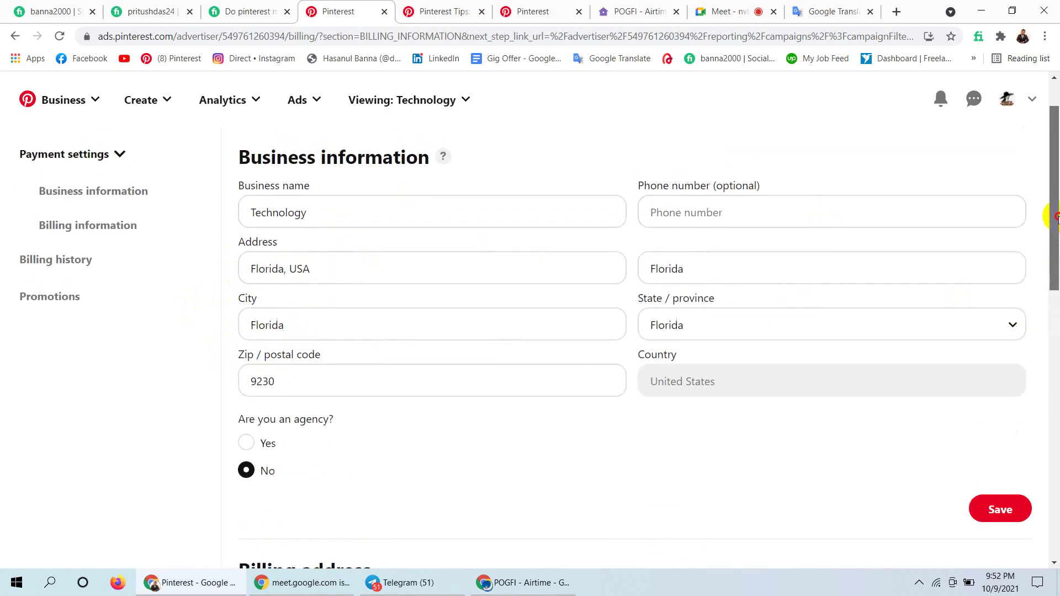
scroll(1047, 212, down, 2)
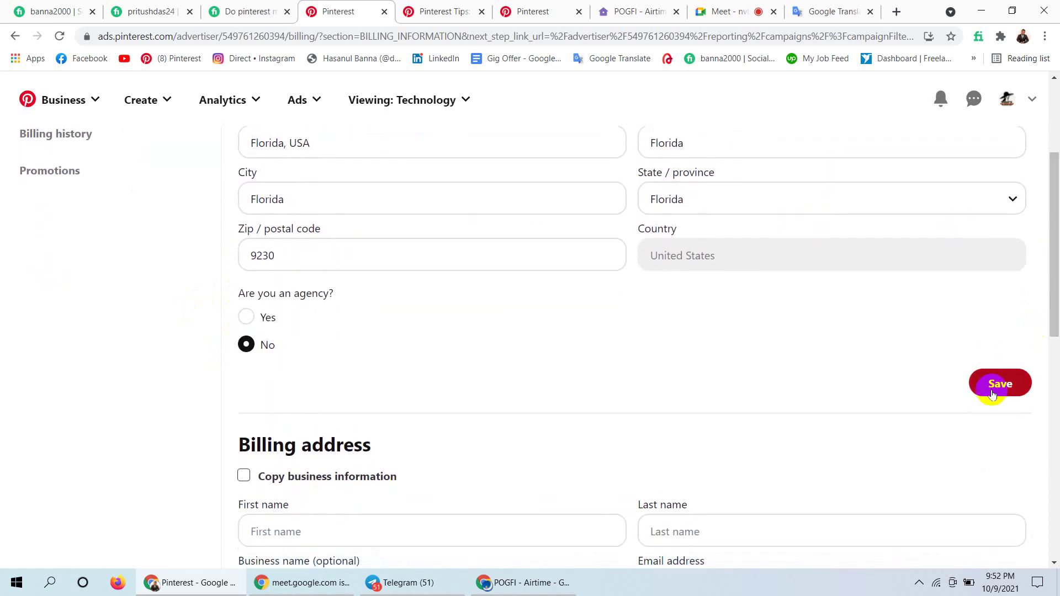
click(992, 390)
drag(1055, 281, 1044, 378)
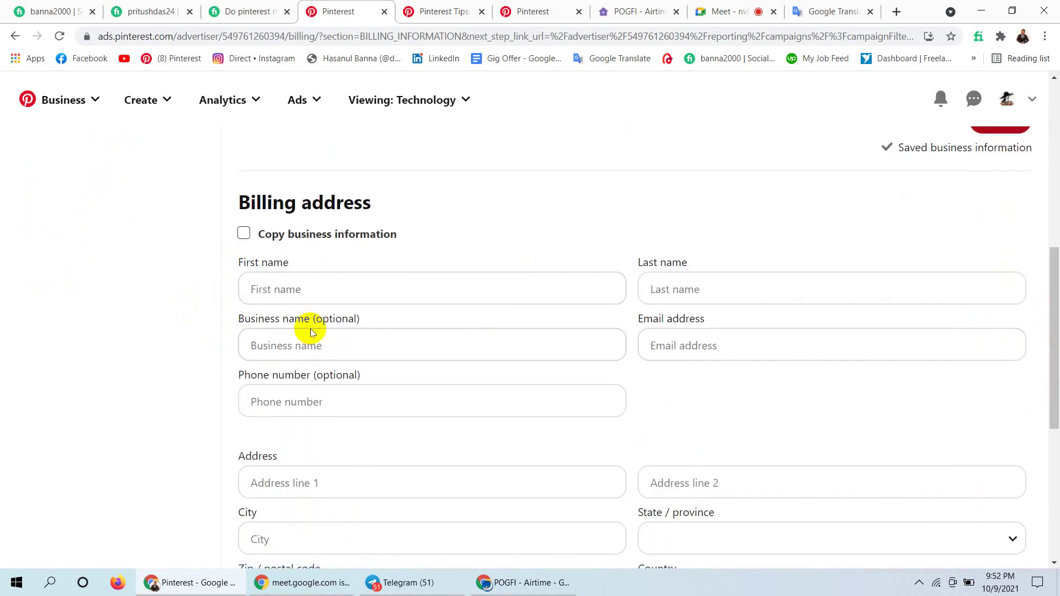
Tick Copy business information, then fill in the billing contact's first name, last name and e-mail.
click(244, 236)
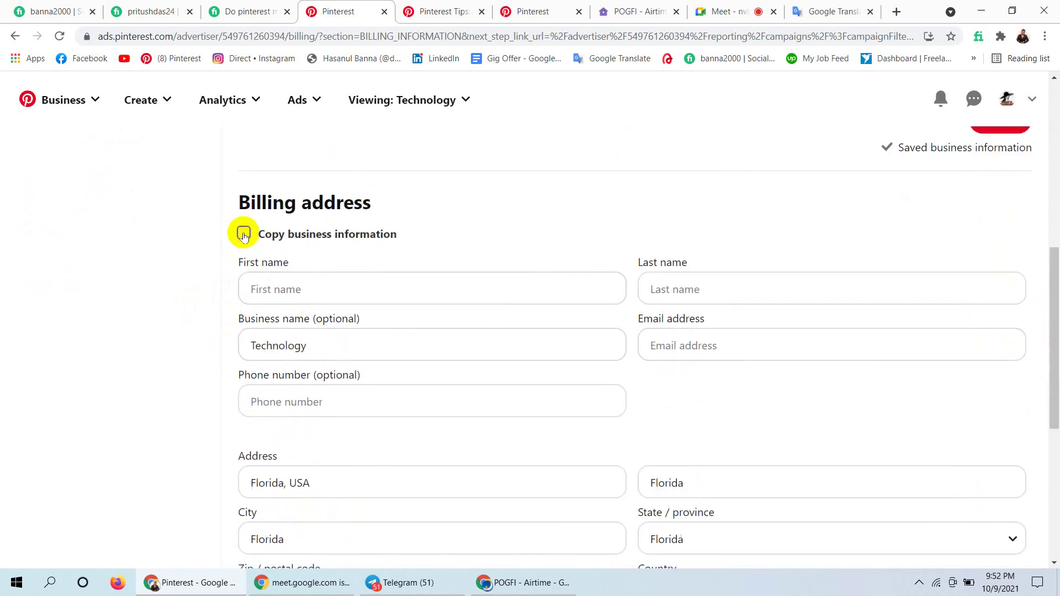
click(308, 288)
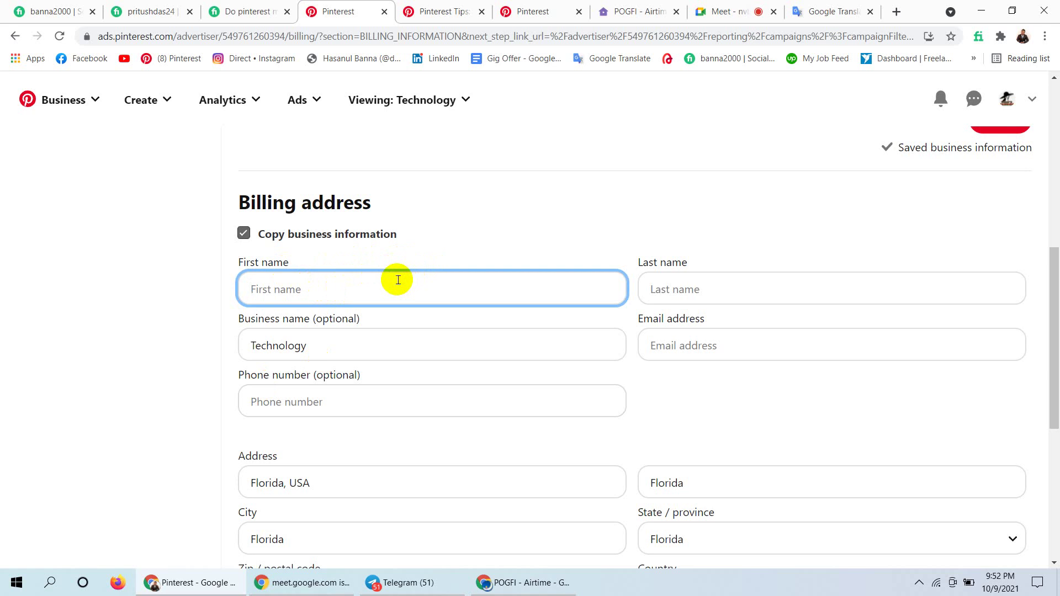
click(736, 293)
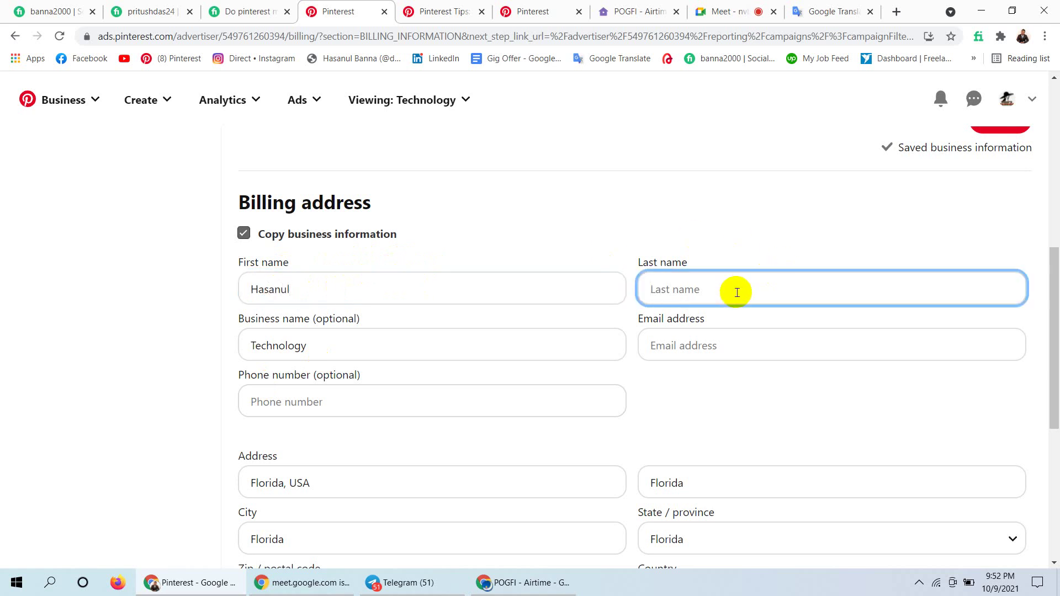
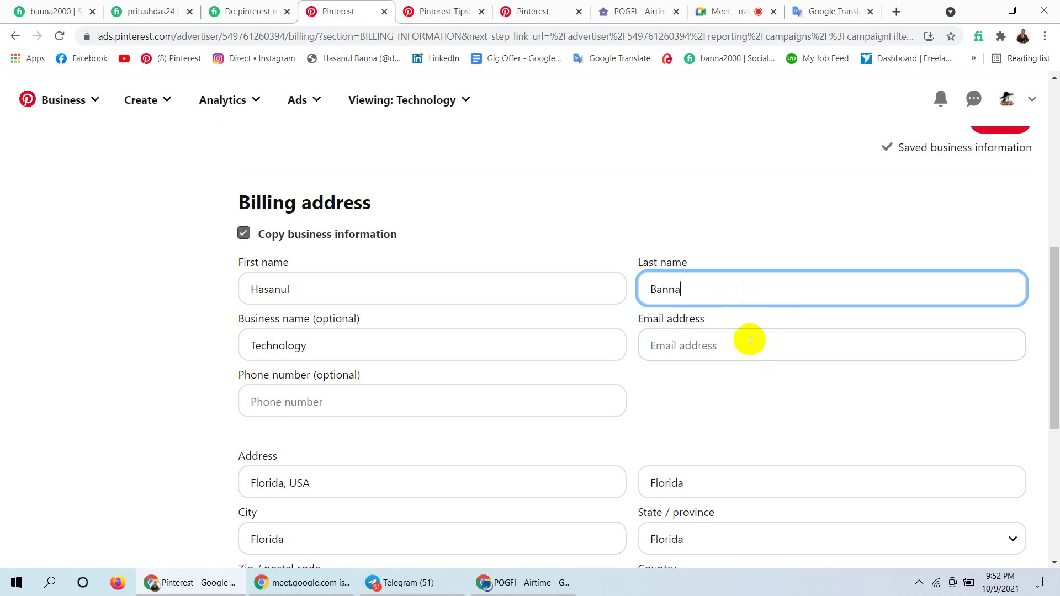
click(752, 344)
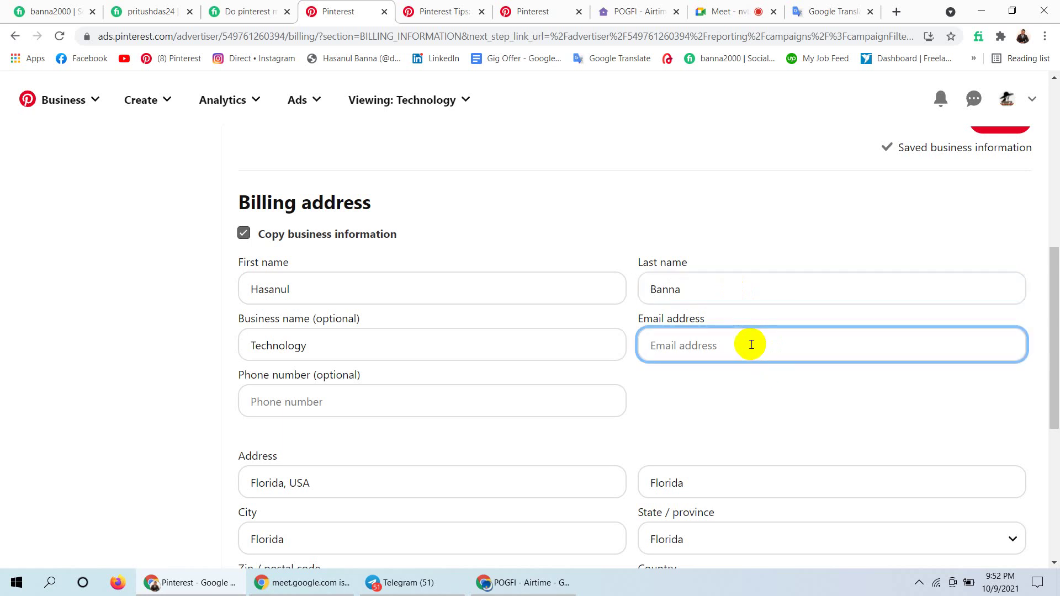
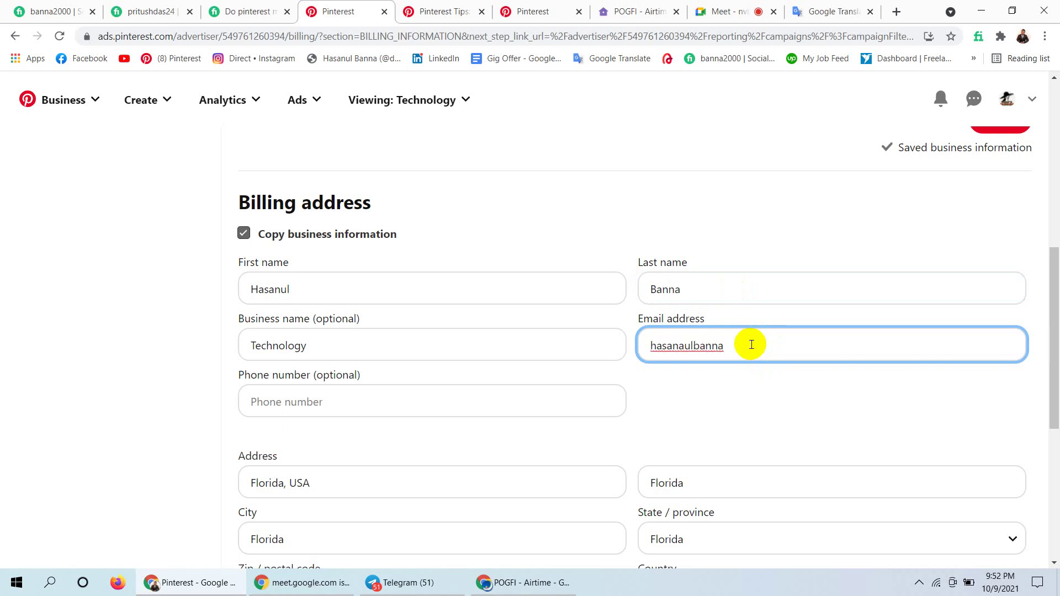
click(480, 404)
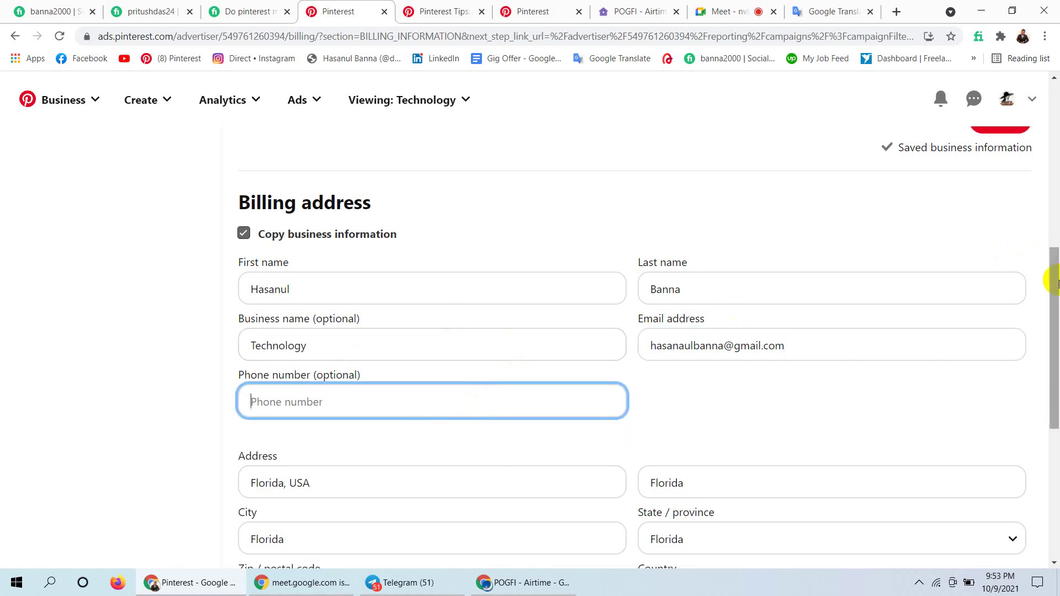
drag(1049, 279, 1029, 425)
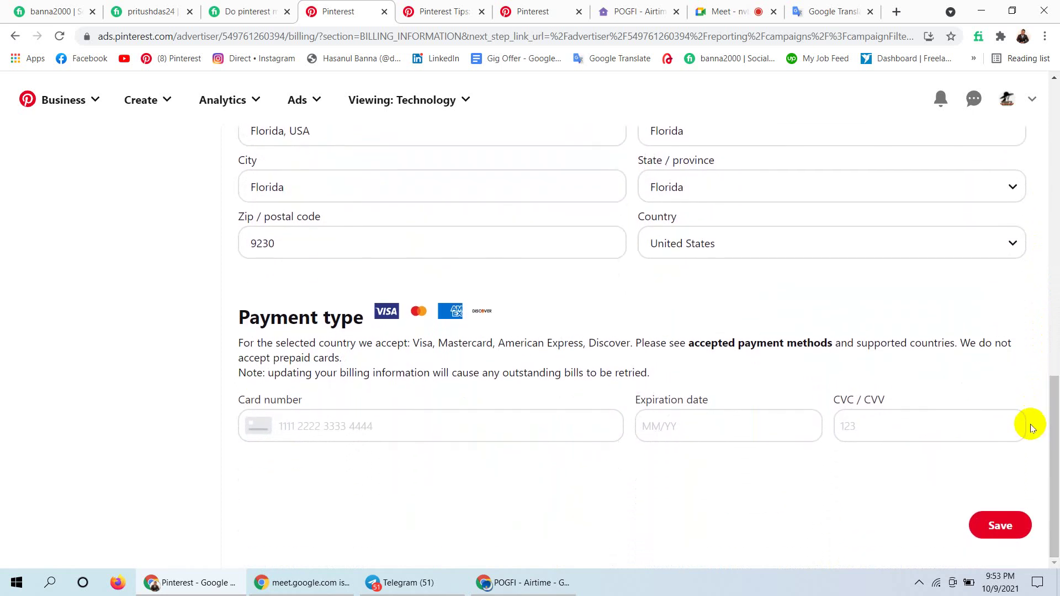
click(278, 246)
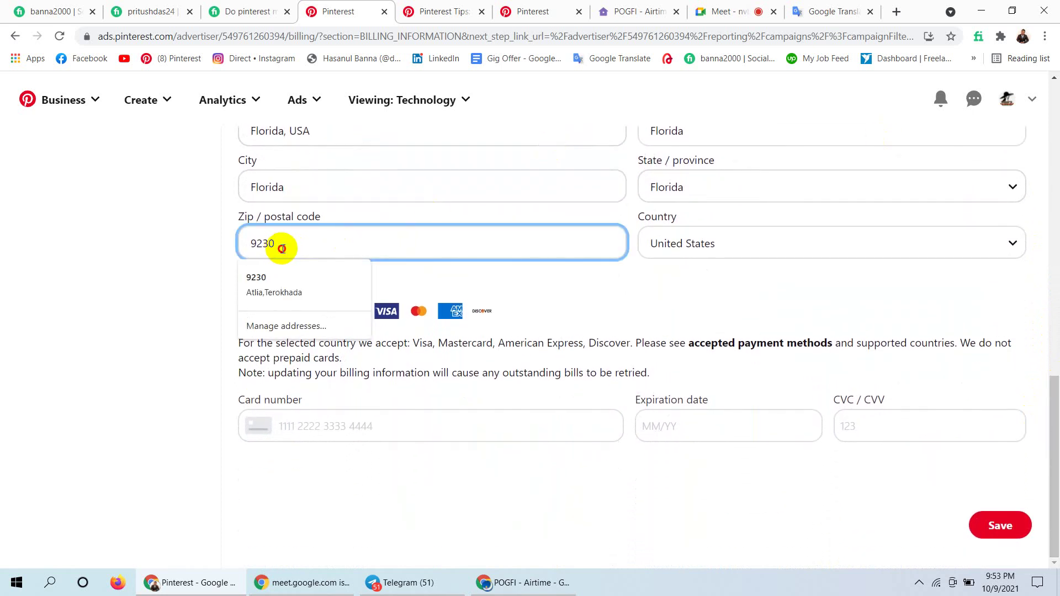
drag(149, 267, 355, 245)
click(354, 246)
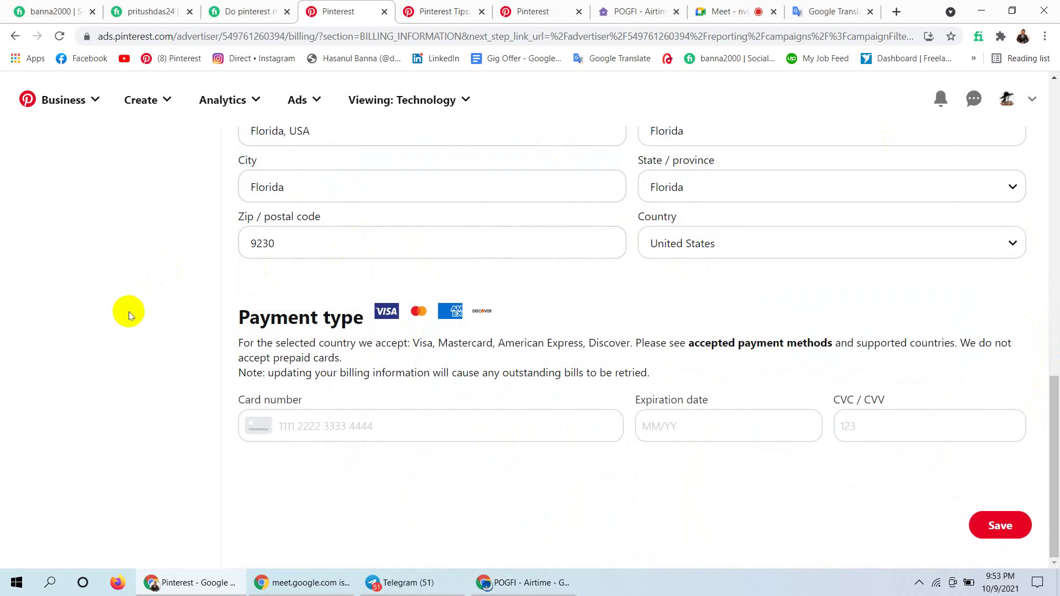
mouse_move(1058, 409)
mouse_down()
mouse_move(1050, 391)
mouse_move(1046, 425)
mouse_up()
drag(239, 316, 370, 327)
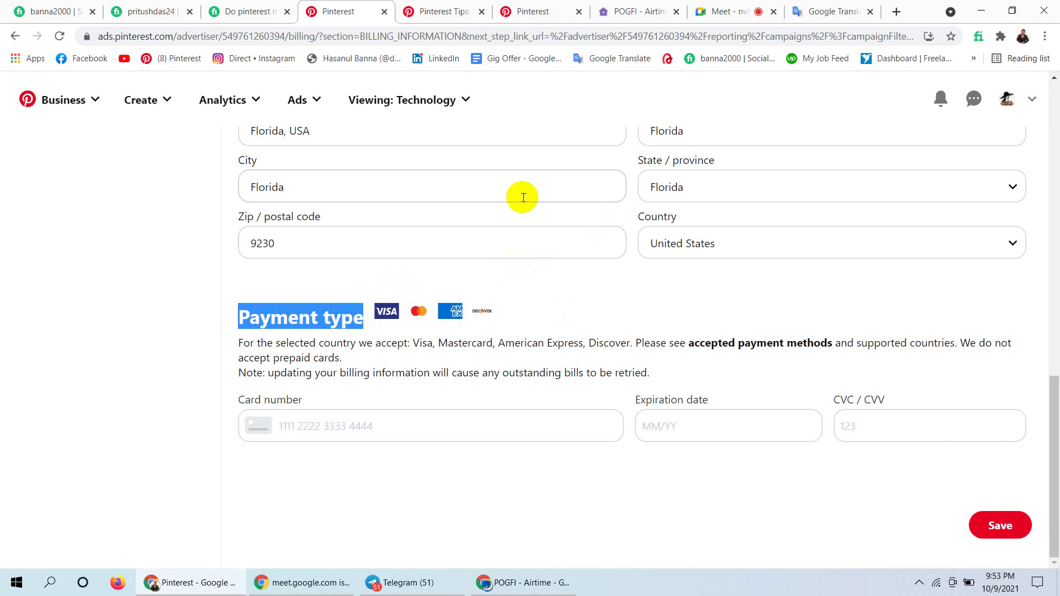
click(361, 427)
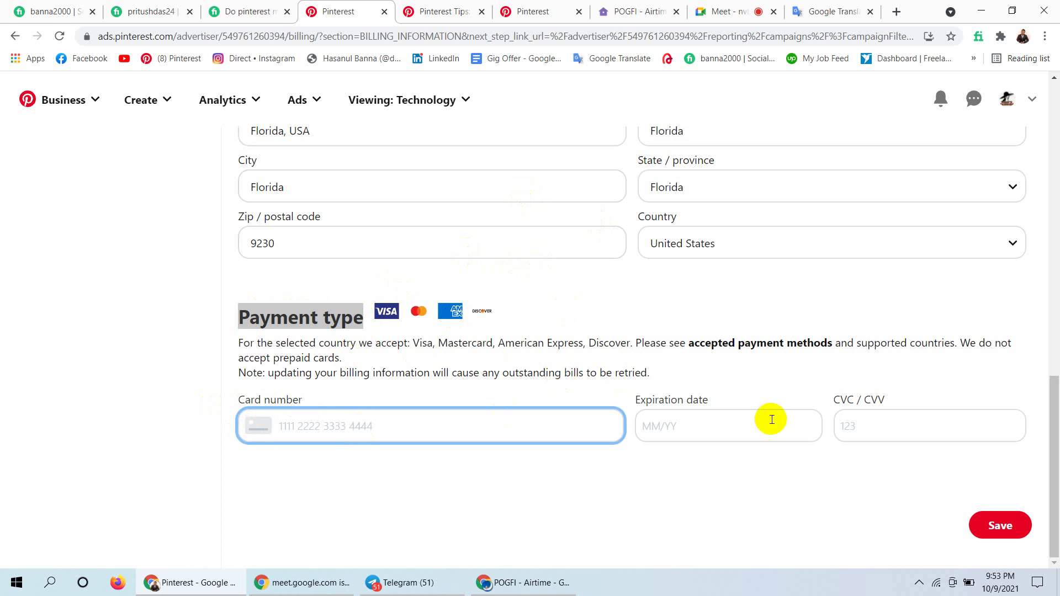
click(712, 422)
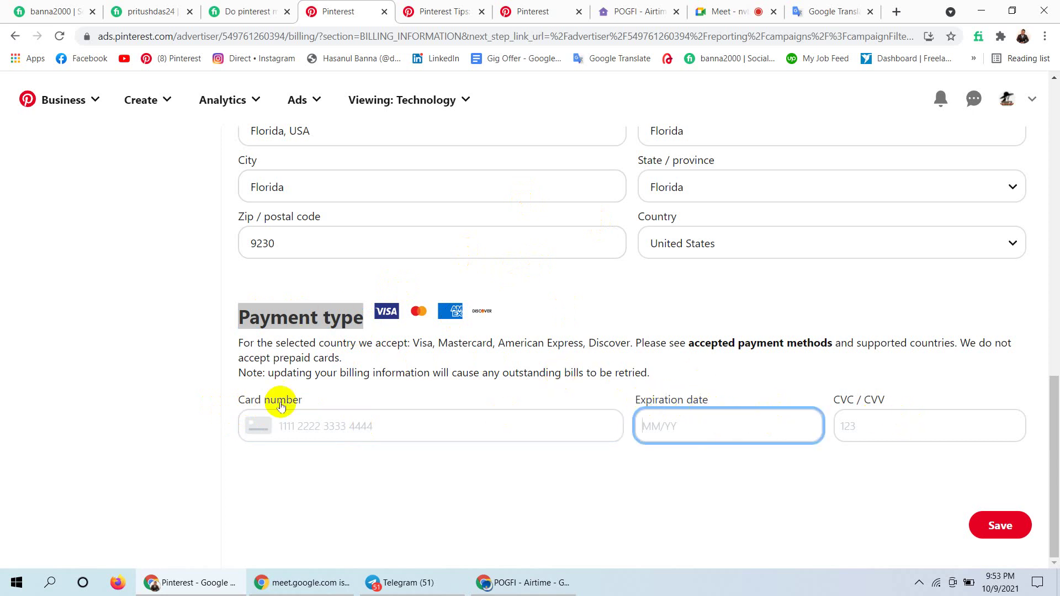
click(316, 400)
drag(309, 398, 238, 400)
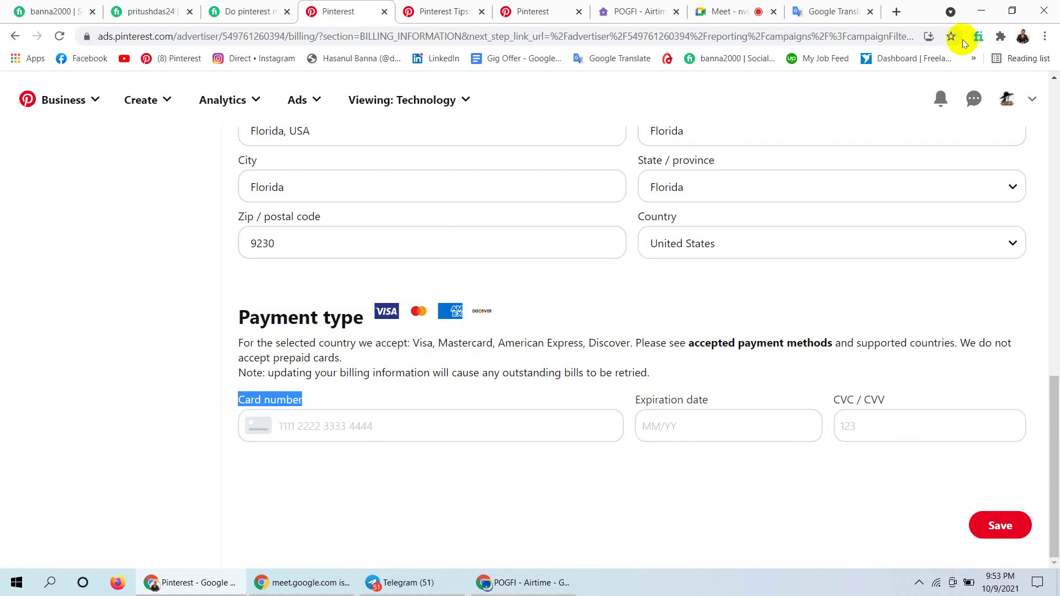
Search Google for 'card number' in a new tab and enlarge the first sample card image.
click(896, 11)
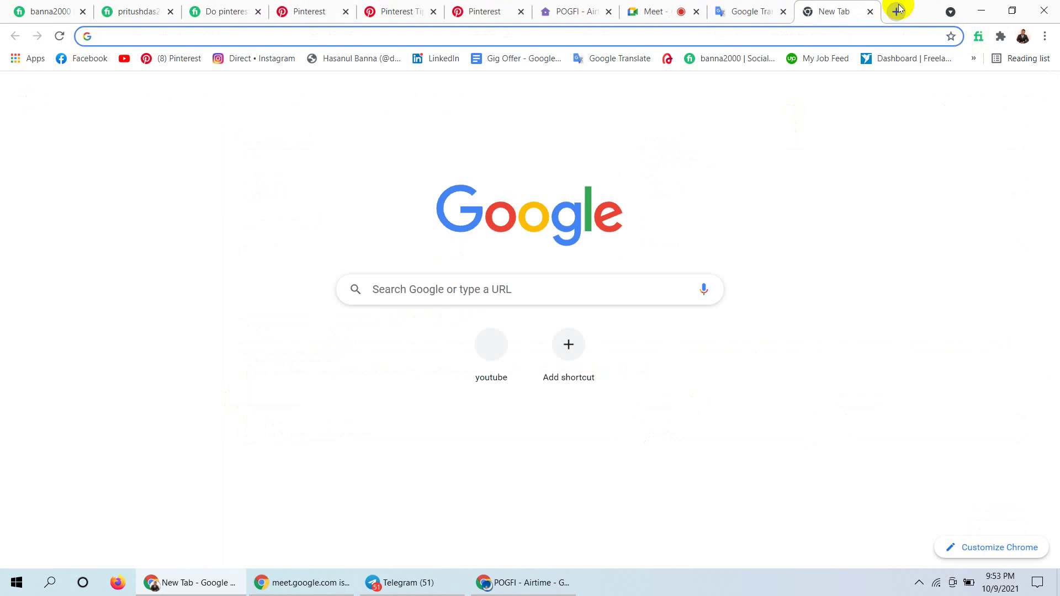
key(ctrl+v)
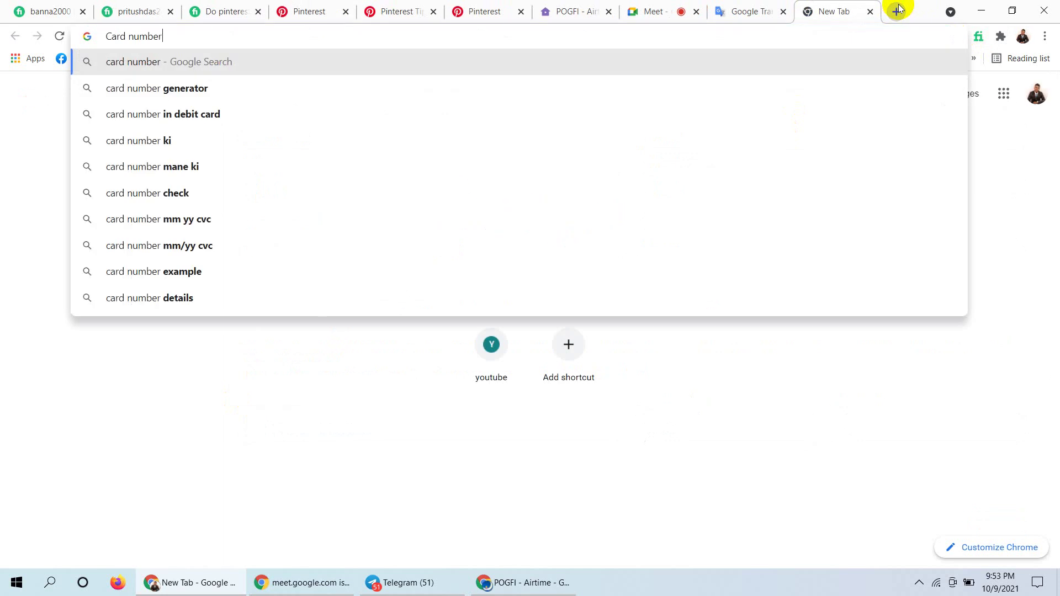
key(Return)
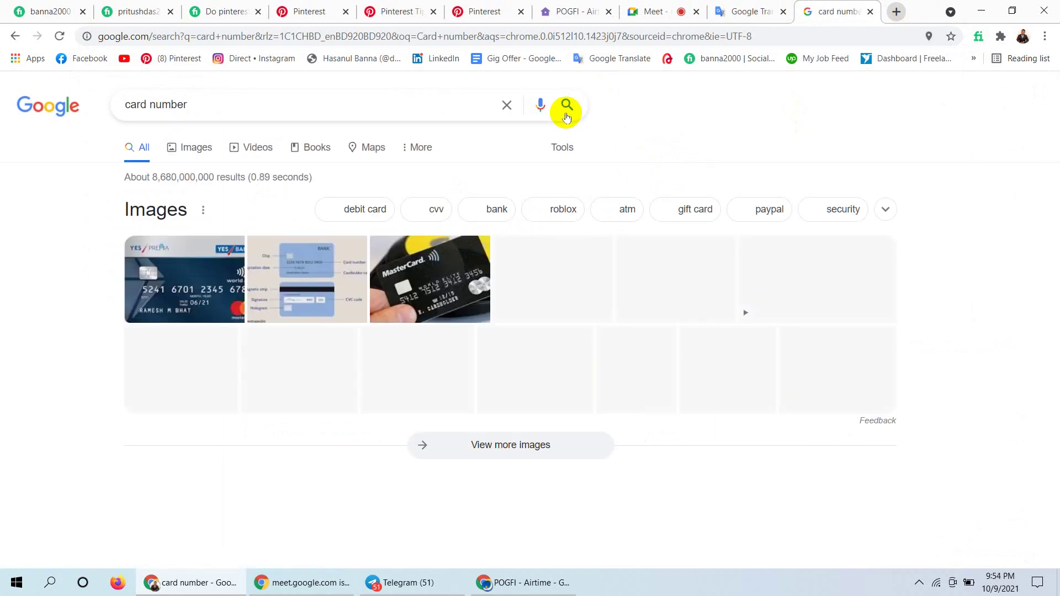
click(170, 291)
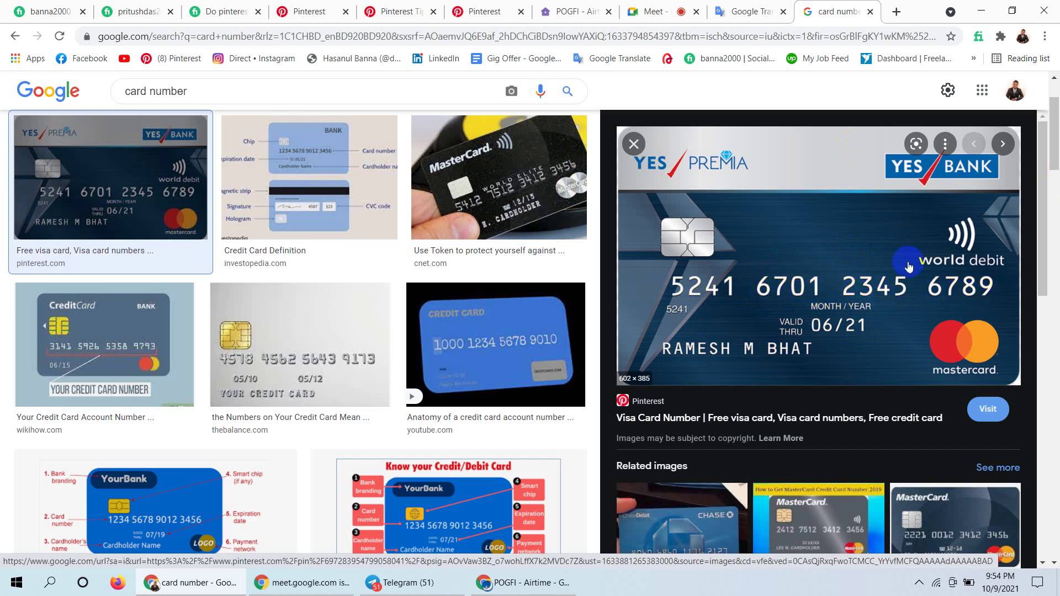
Close the Pinterest fashion search and tips tabs and return to the Ads billing page.
click(648, 11)
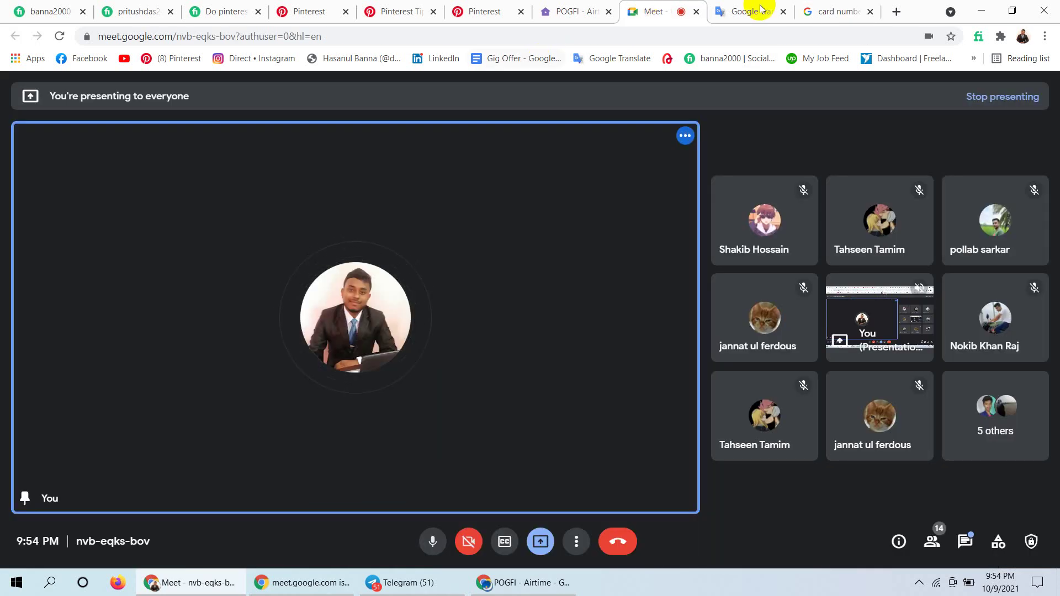
click(472, 13)
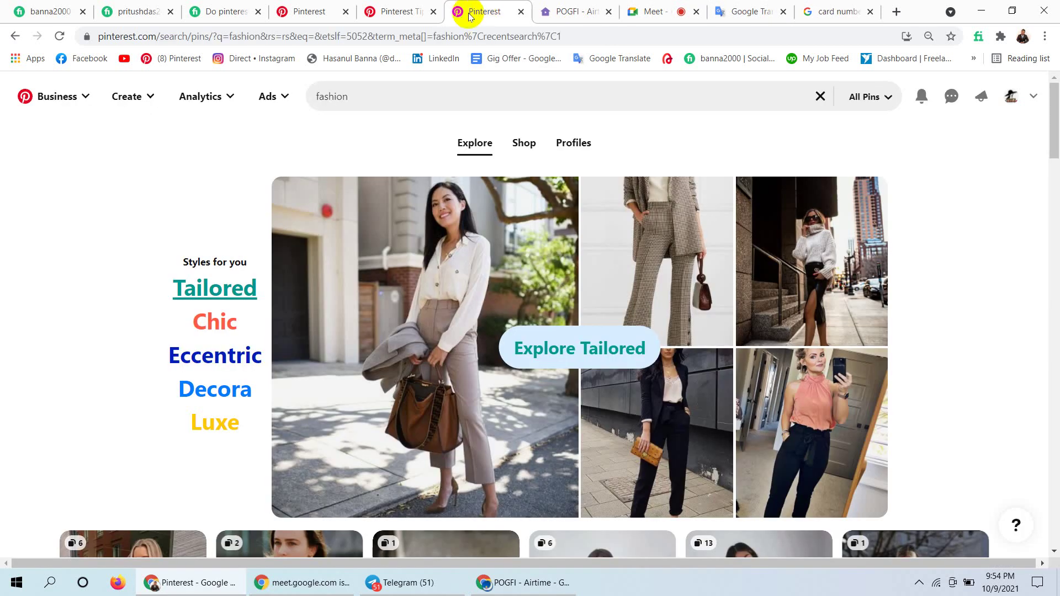
click(521, 12)
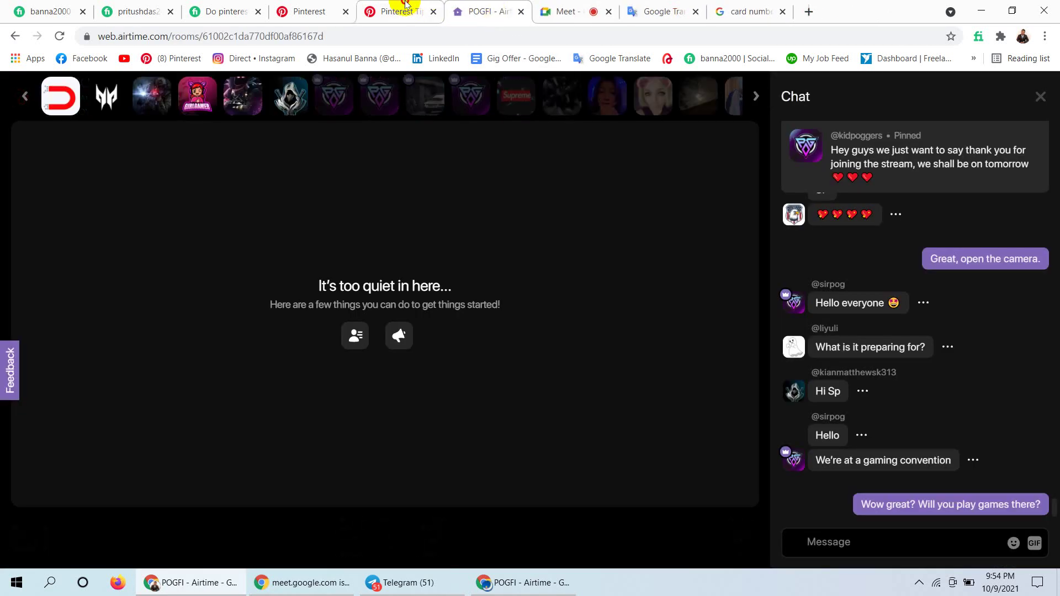
click(406, 6)
click(433, 12)
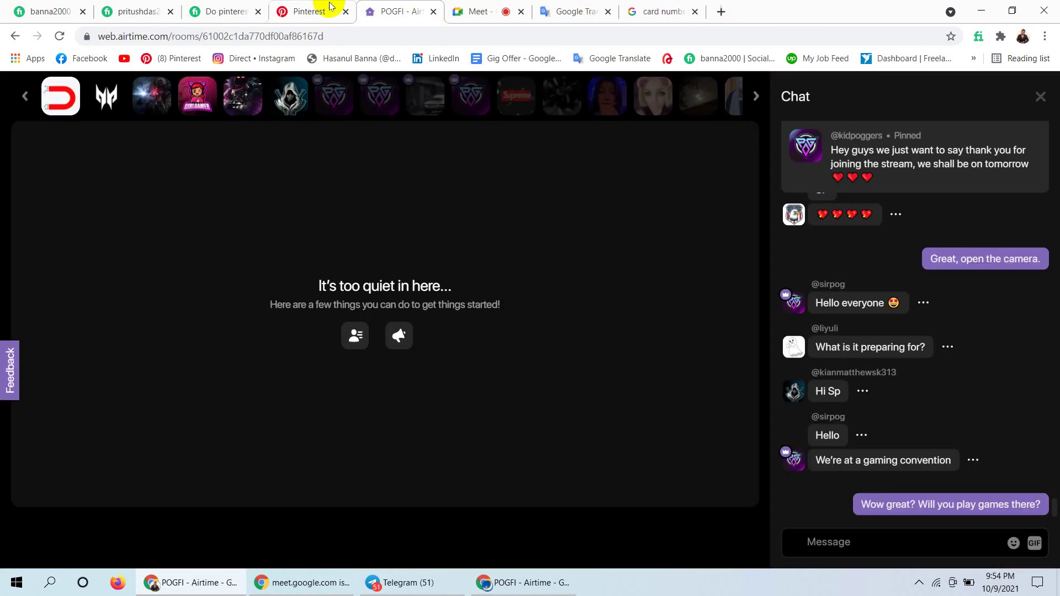
click(330, 6)
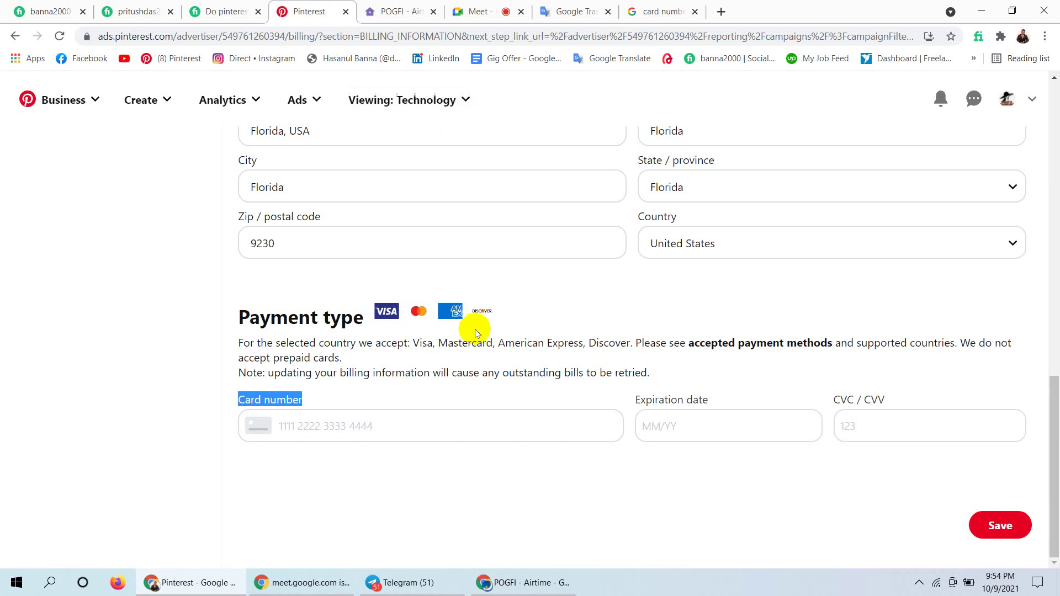
Enter a sample card number in the Card number field.
click(345, 426)
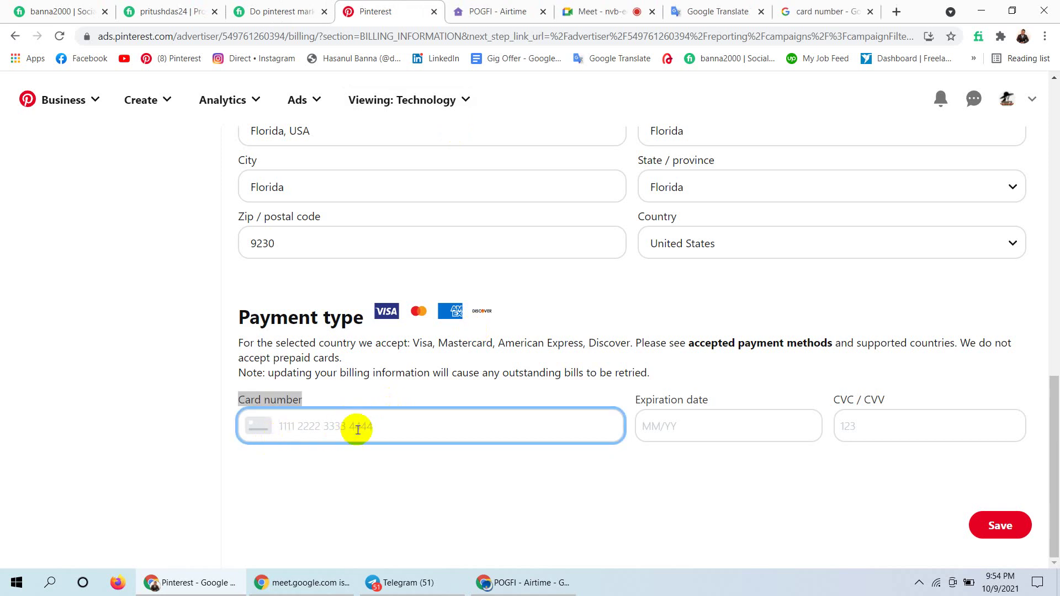
text(1234 9877 6543 223)
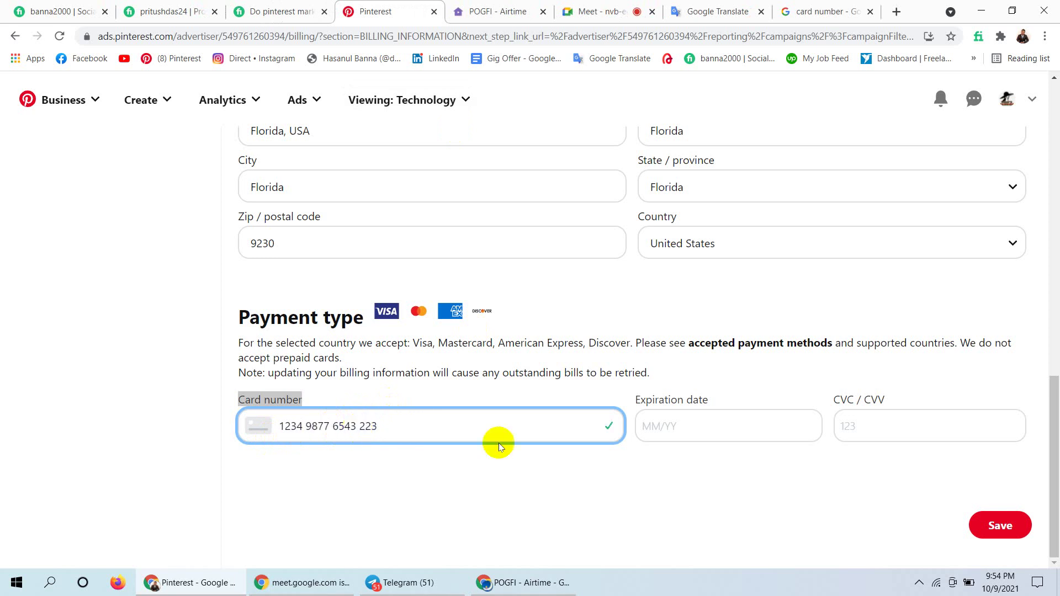
click(725, 424)
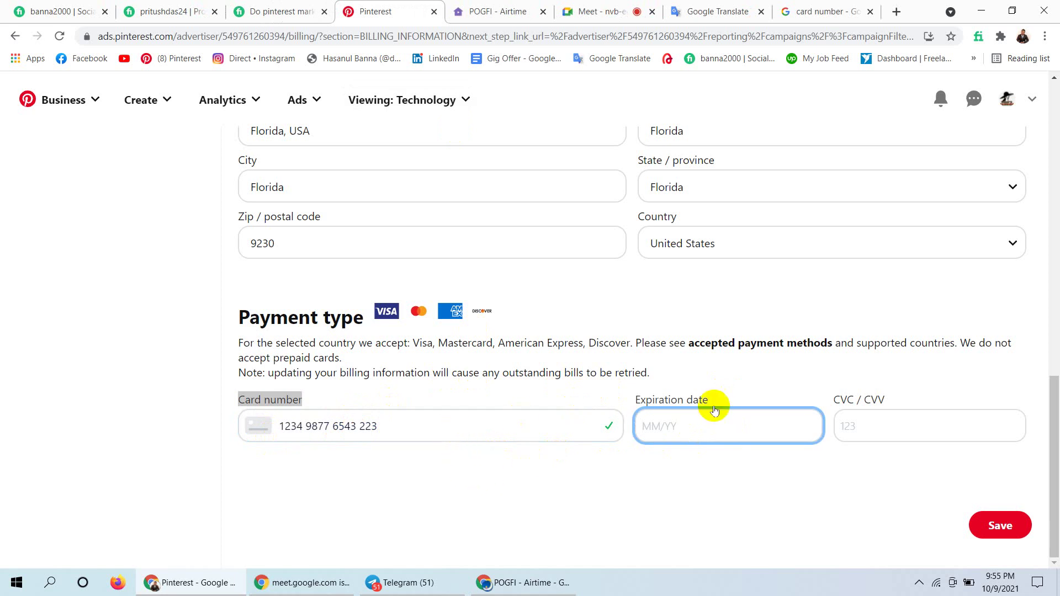
click(707, 421)
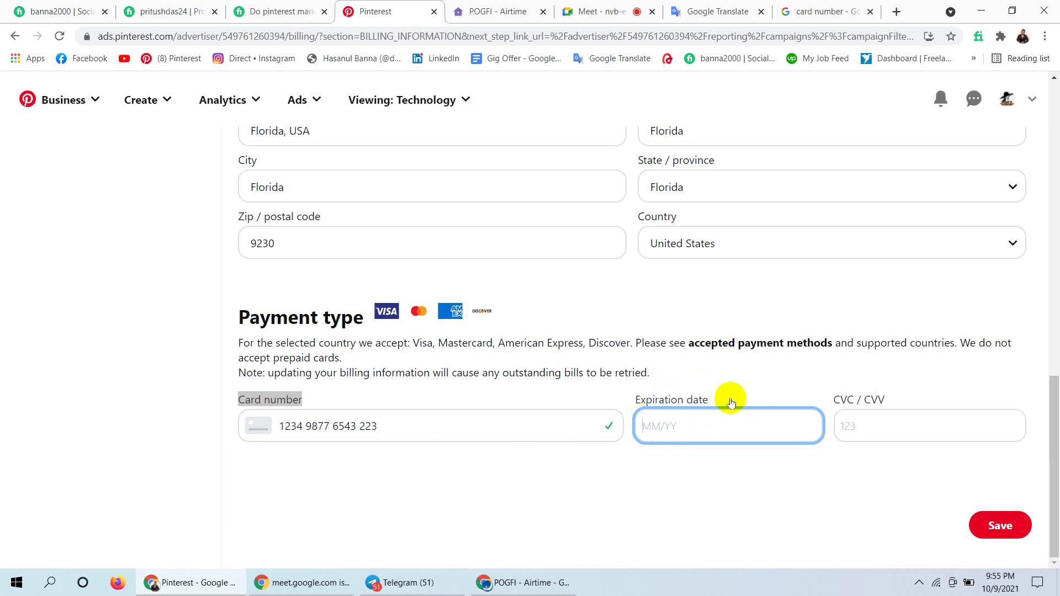
Enter 06/22 as the card's expiration date.
click(822, 5)
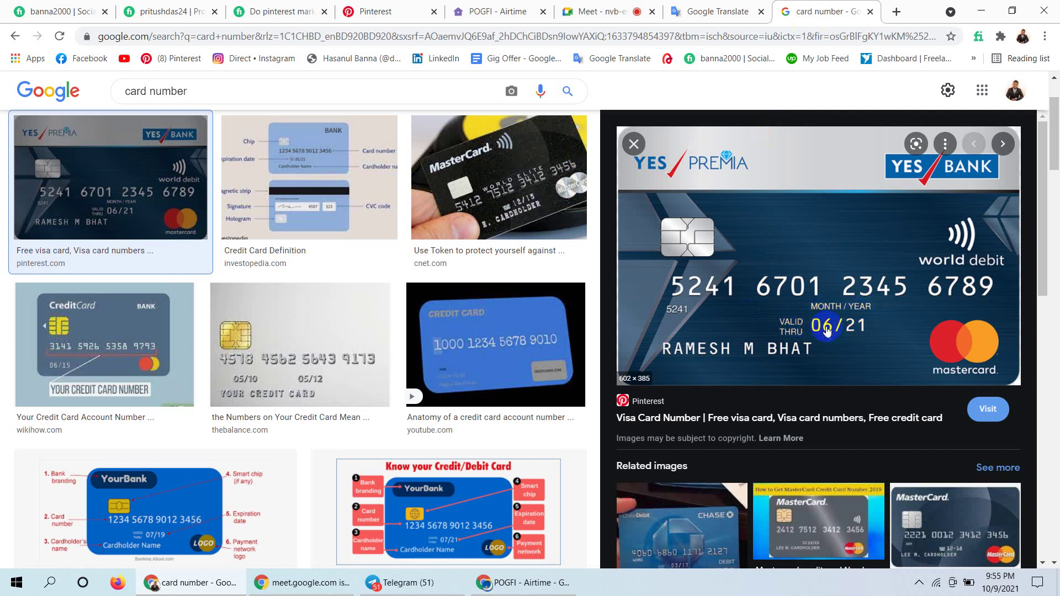
click(612, 5)
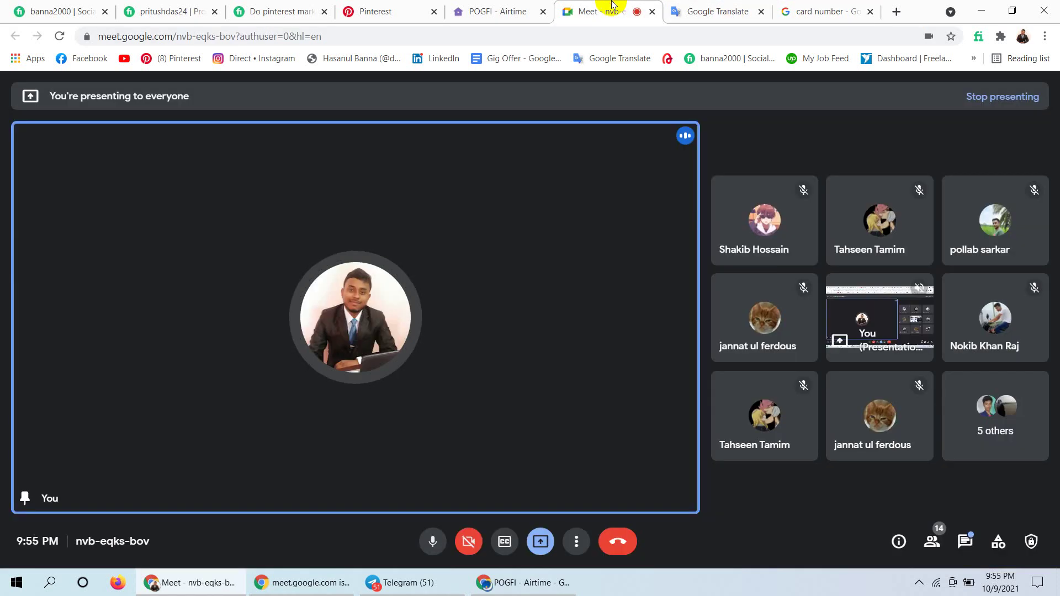
click(499, 7)
click(419, 10)
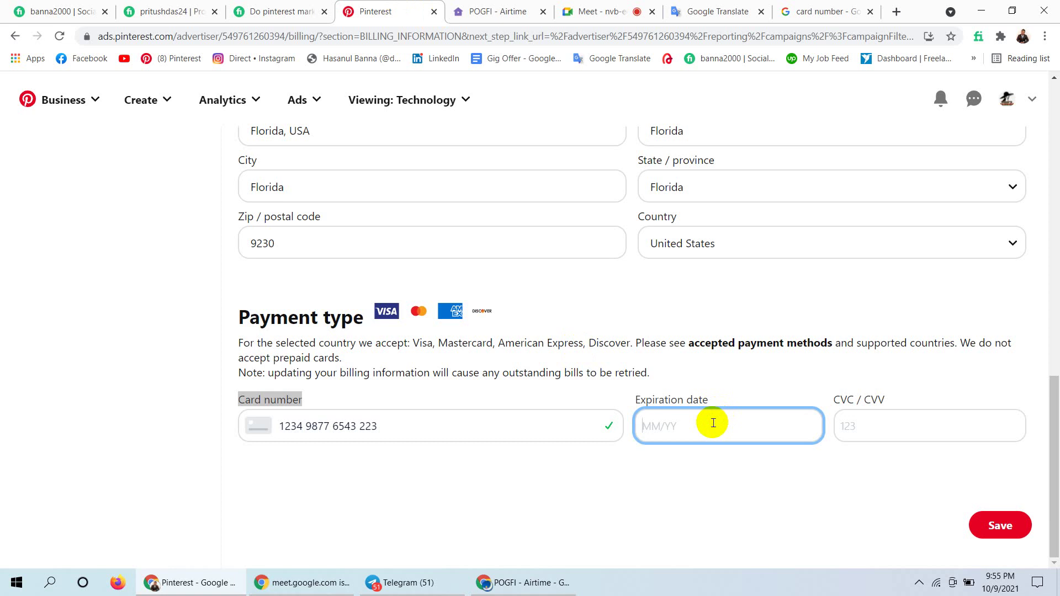
text(06/22)
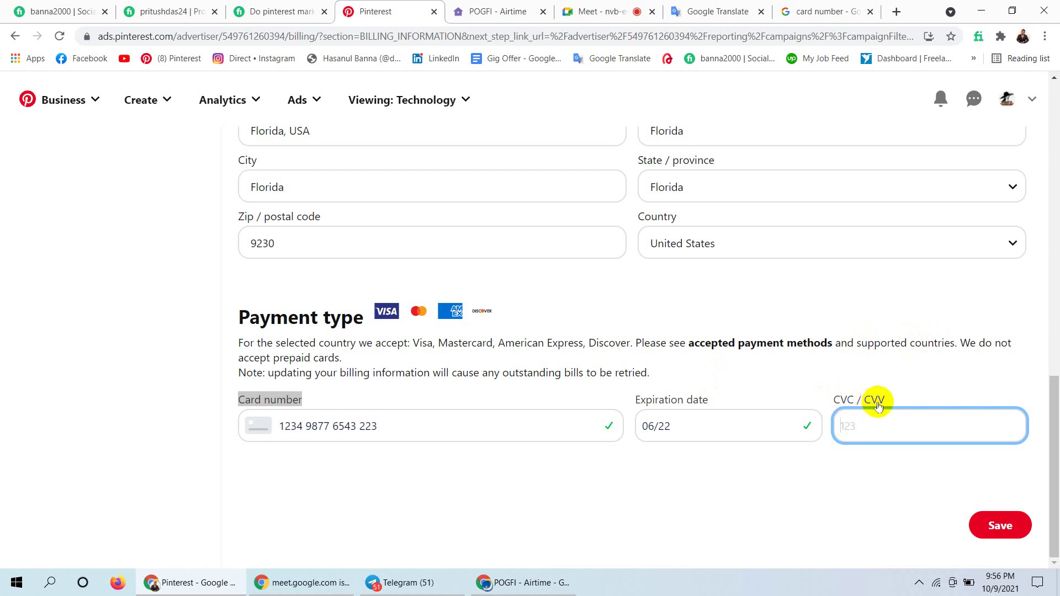
click(880, 425)
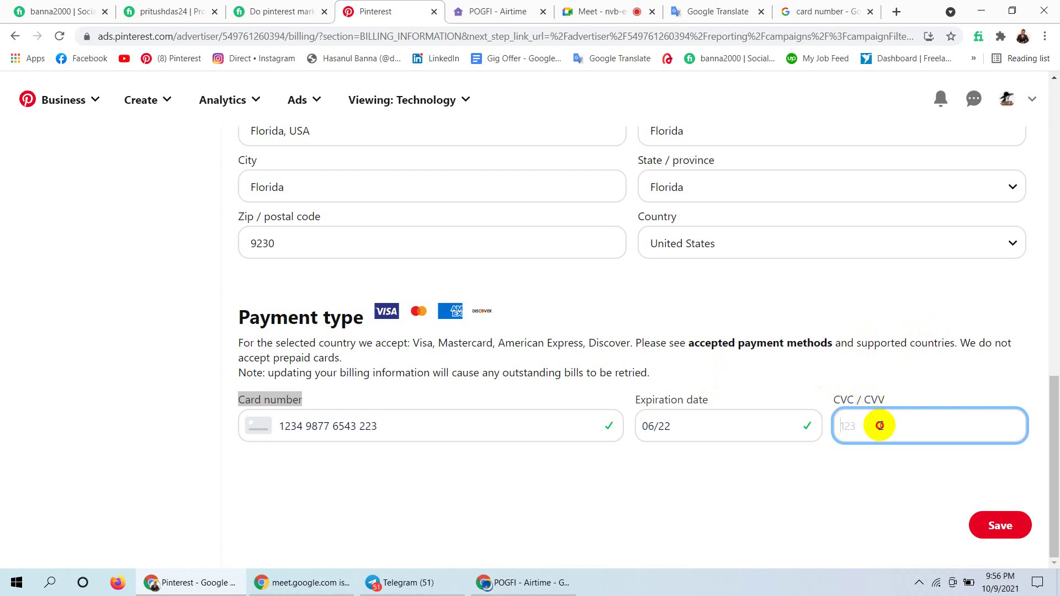
Filter the card image results to cvv and view the SBI and 3 digit CVV examples.
click(847, 10)
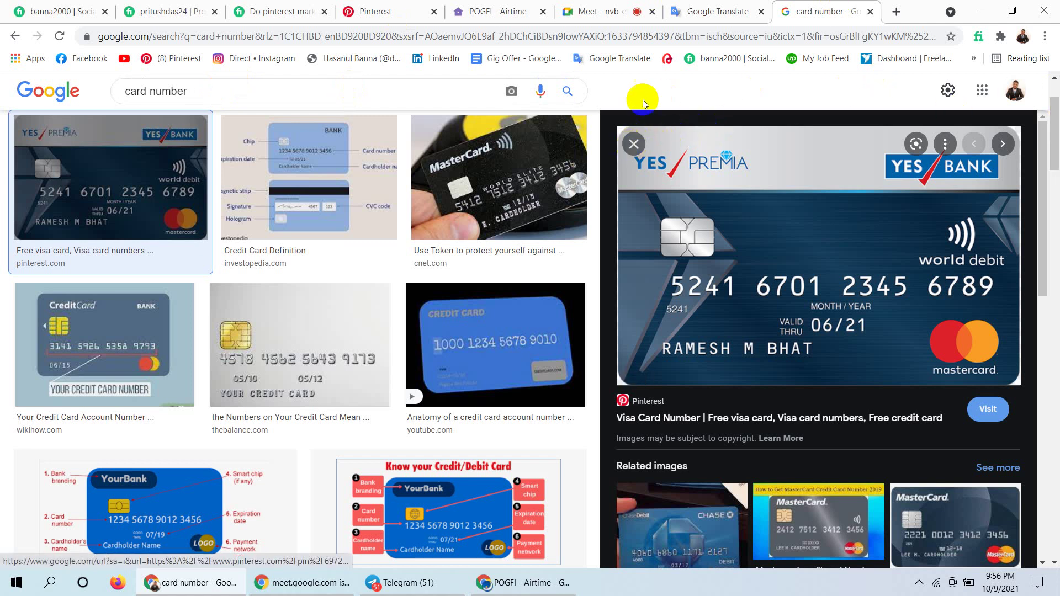
click(633, 145)
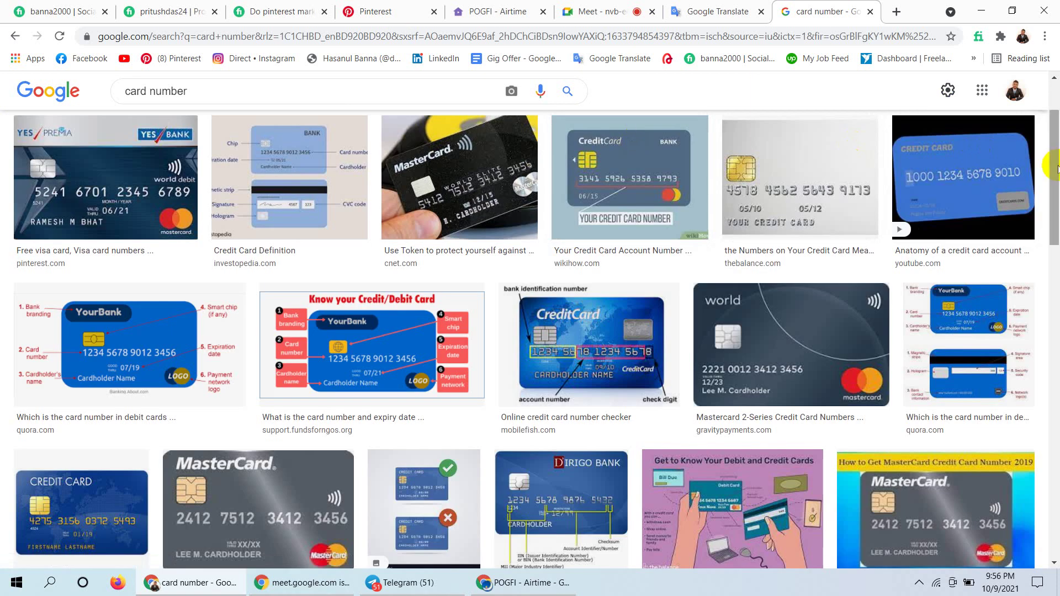
drag(1056, 142, 1053, 61)
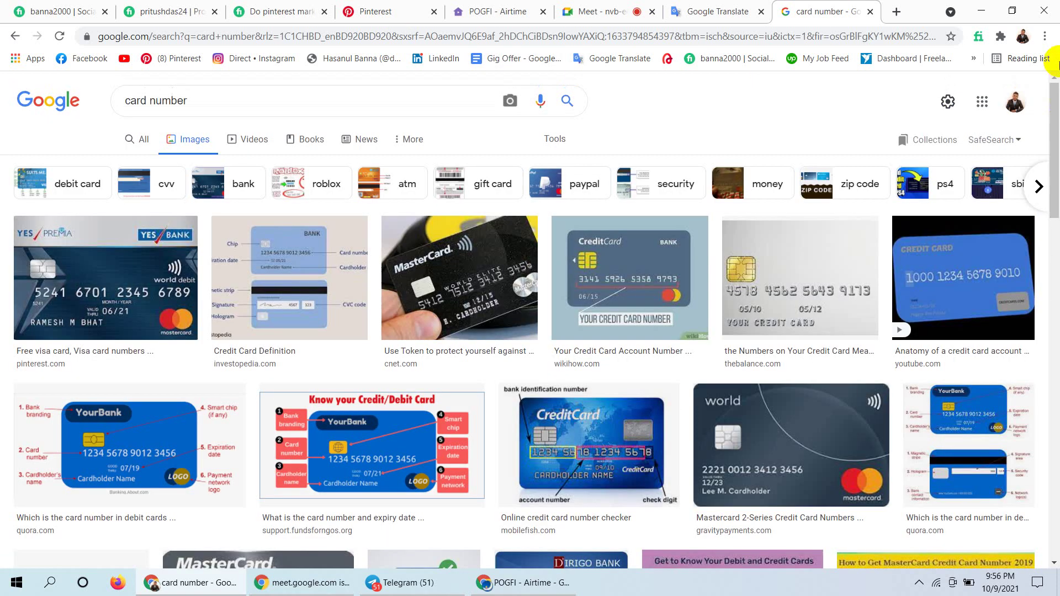
click(162, 186)
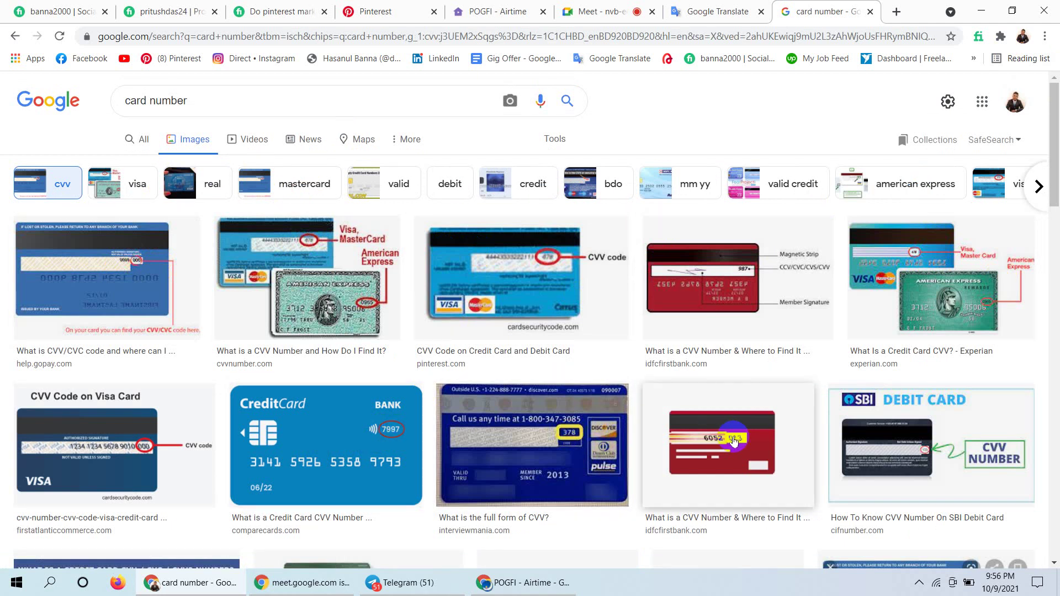
click(946, 441)
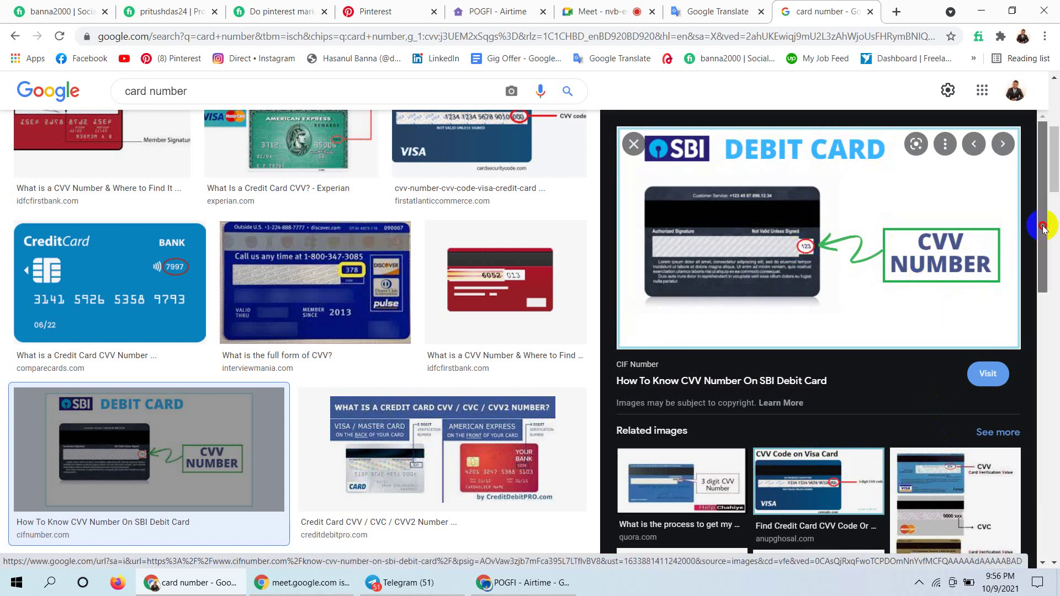
drag(1044, 225, 1035, 277)
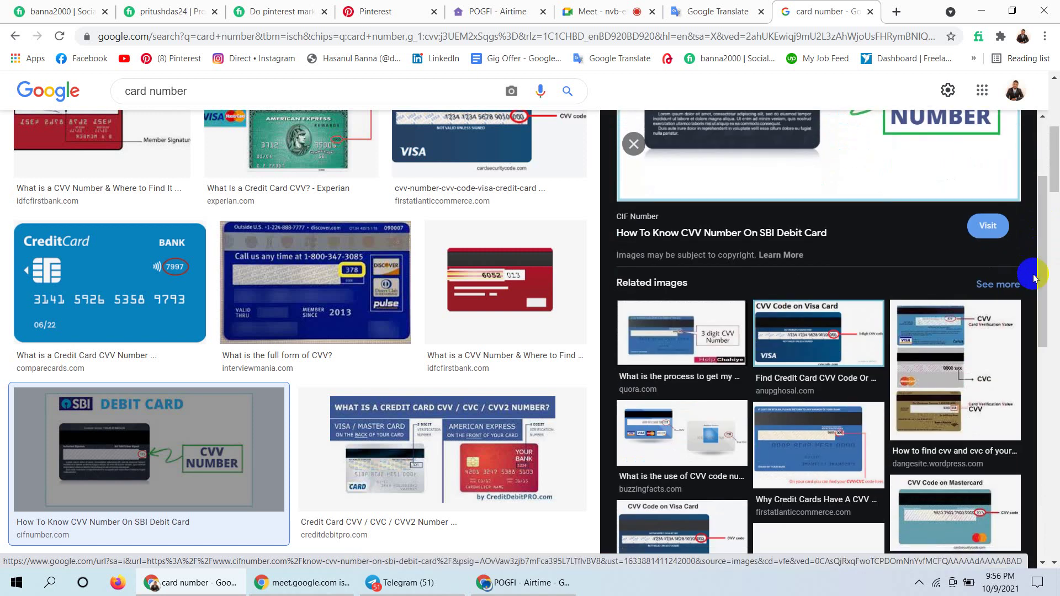
click(689, 330)
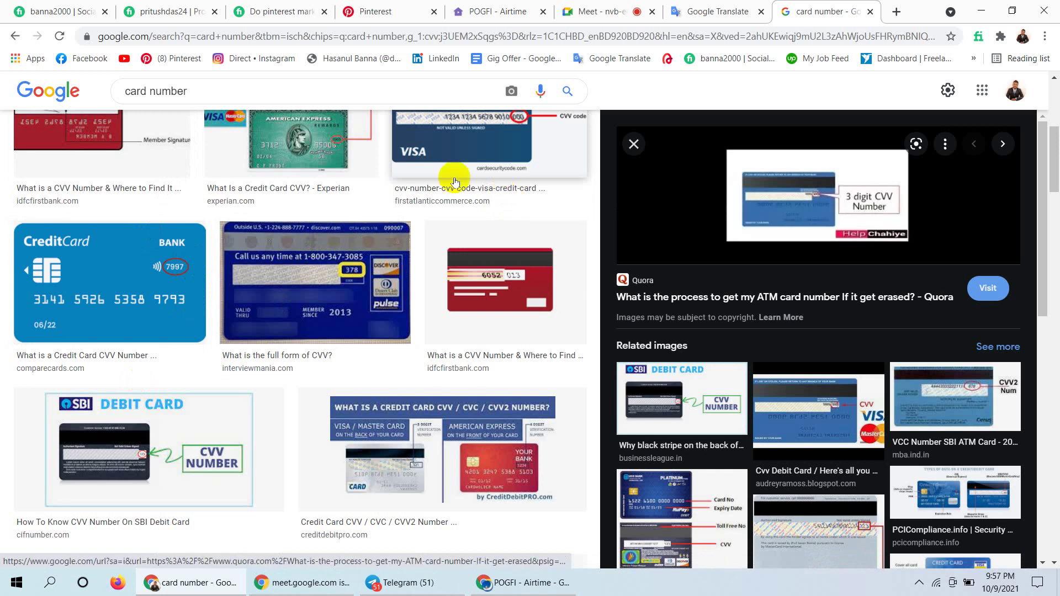
Return from the image search and meeting tabs to the Pinterest billing form.
click(711, 8)
click(612, 7)
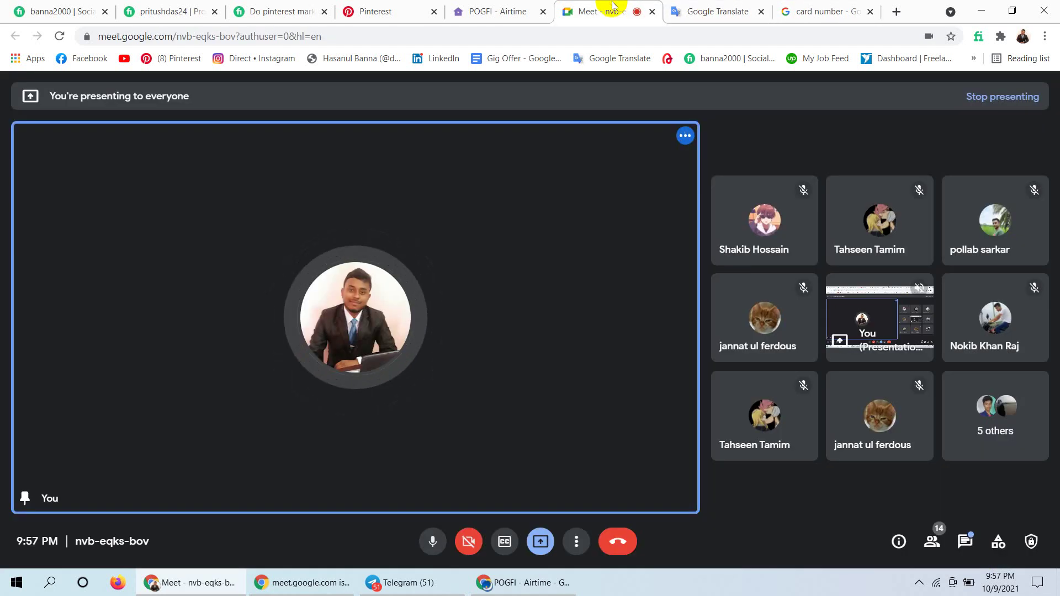
click(833, 9)
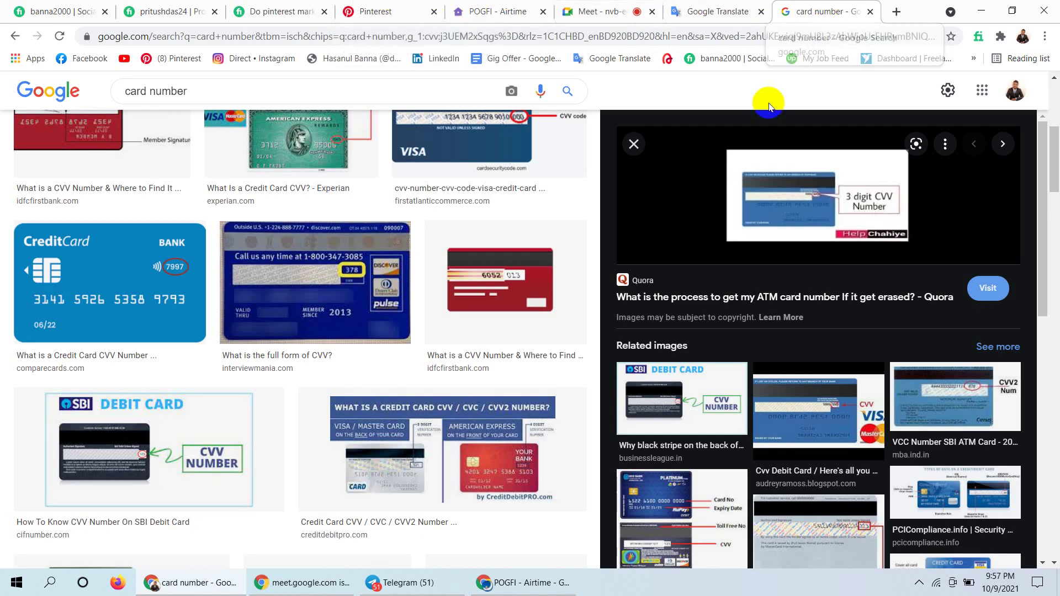
click(353, 11)
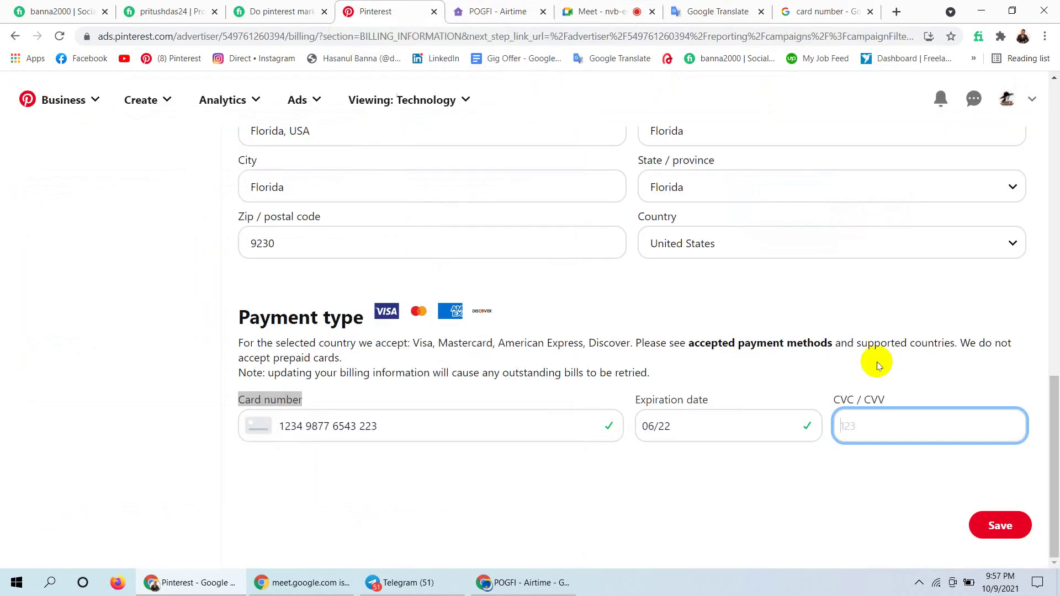
Enter the card's security code and try saving the payment method.
click(863, 424)
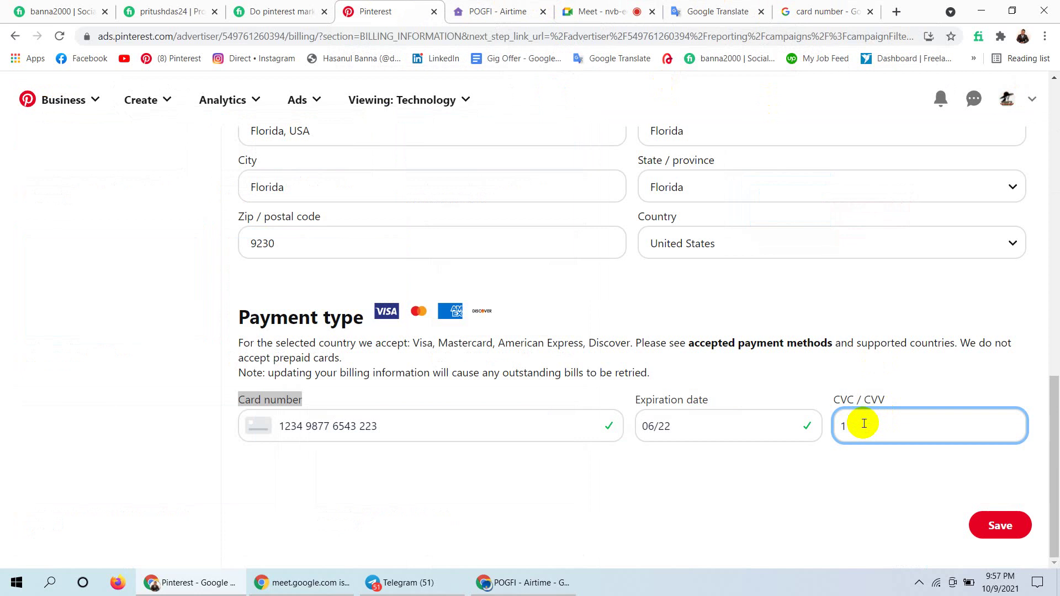
click(790, 546)
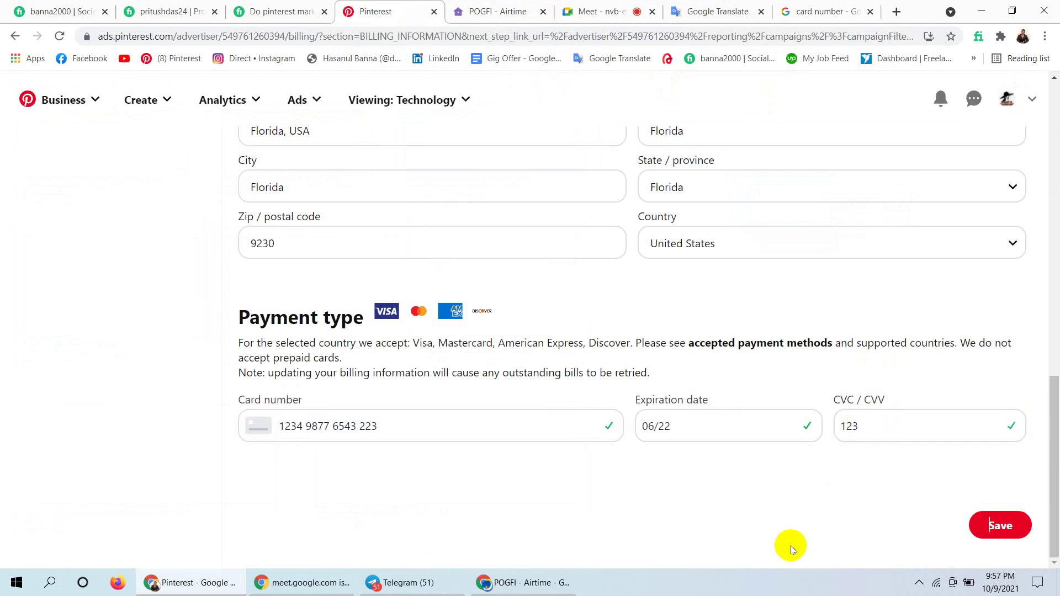
click(1013, 527)
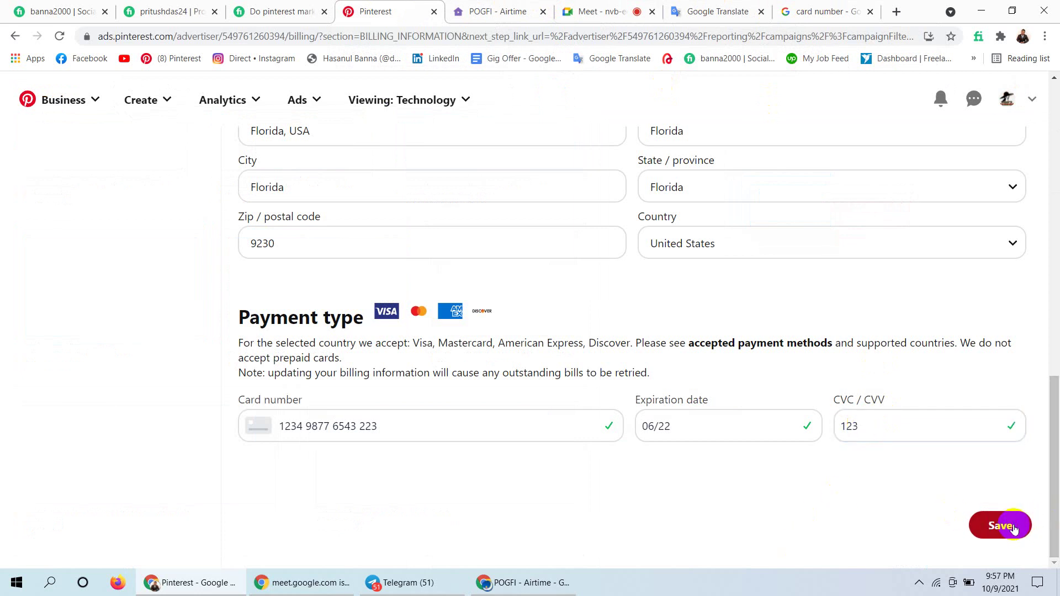
click(998, 525)
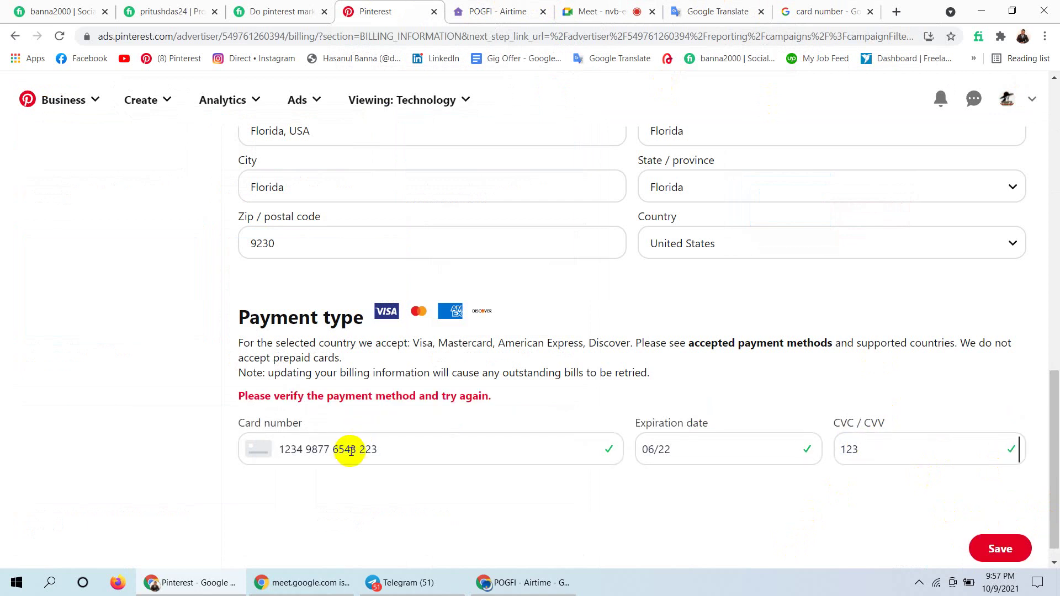
Clear the card number and save again, which is rejected as 'Invalid card number'.
click(390, 453)
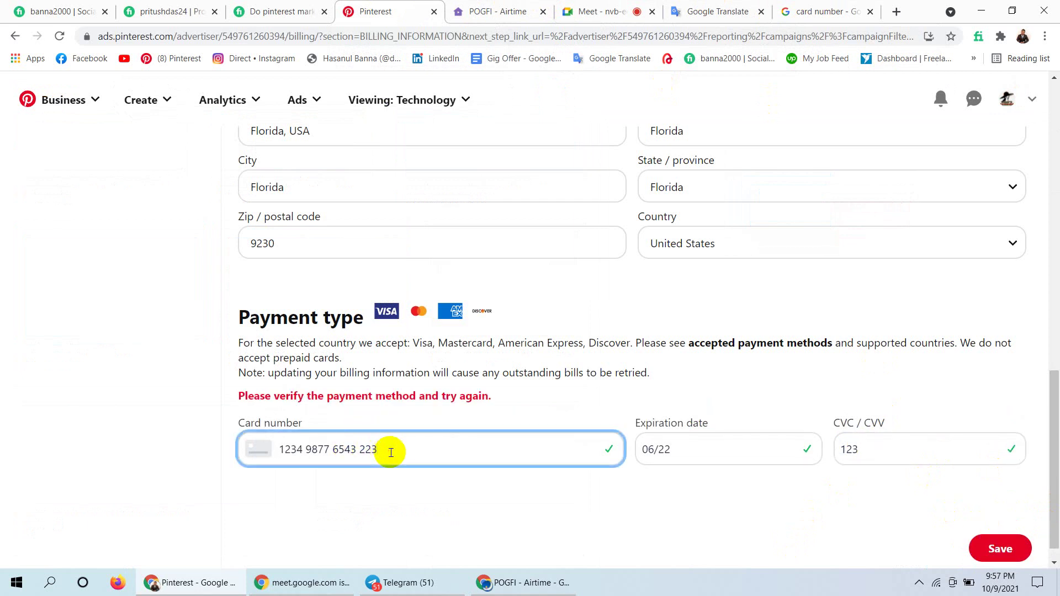
key(BackSpace)
key(BackSpace)
key(BackSpace)
key(BackSpace)
key(BackSpace)
key(BackSpace)
key(BackSpace)
key(BackSpace)
key(BackSpace)
key(BackSpace)
key(BackSpace)
key(BackSpace)
key(BackSpace)
key(BackSpace)
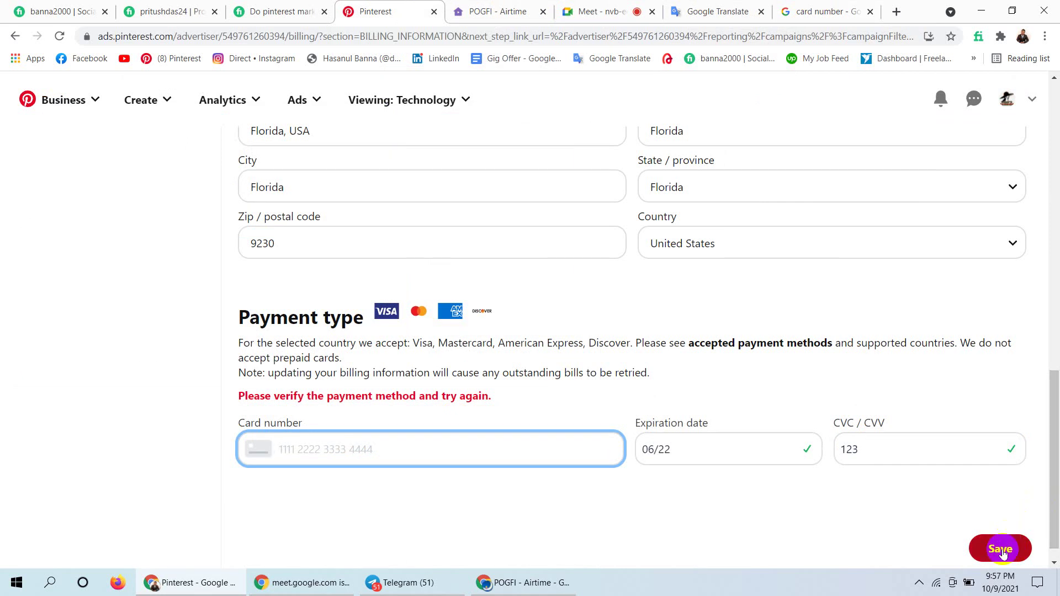
click(1002, 548)
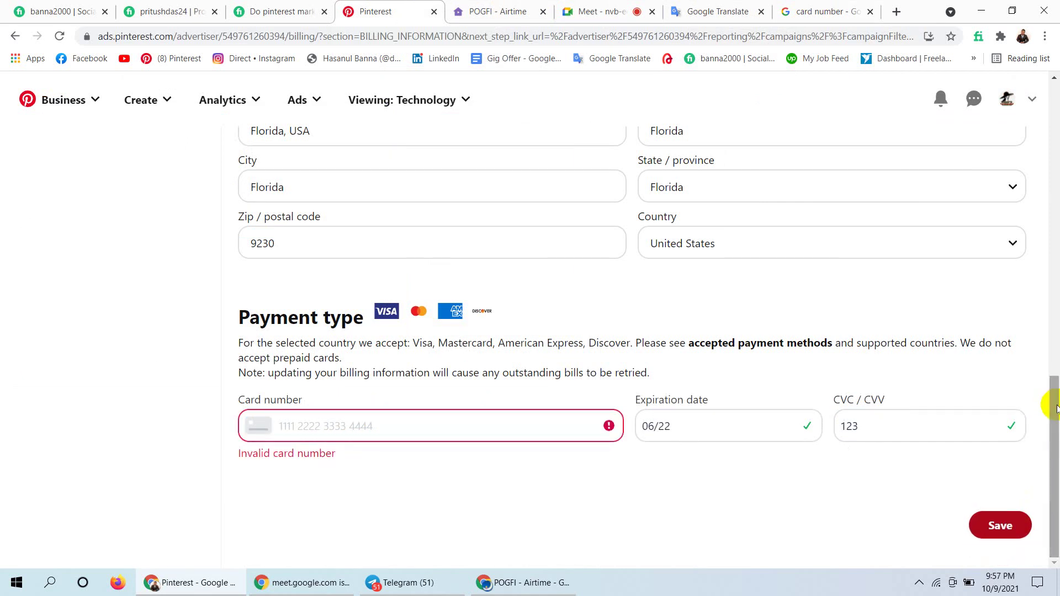
drag(1055, 409, 1053, 91)
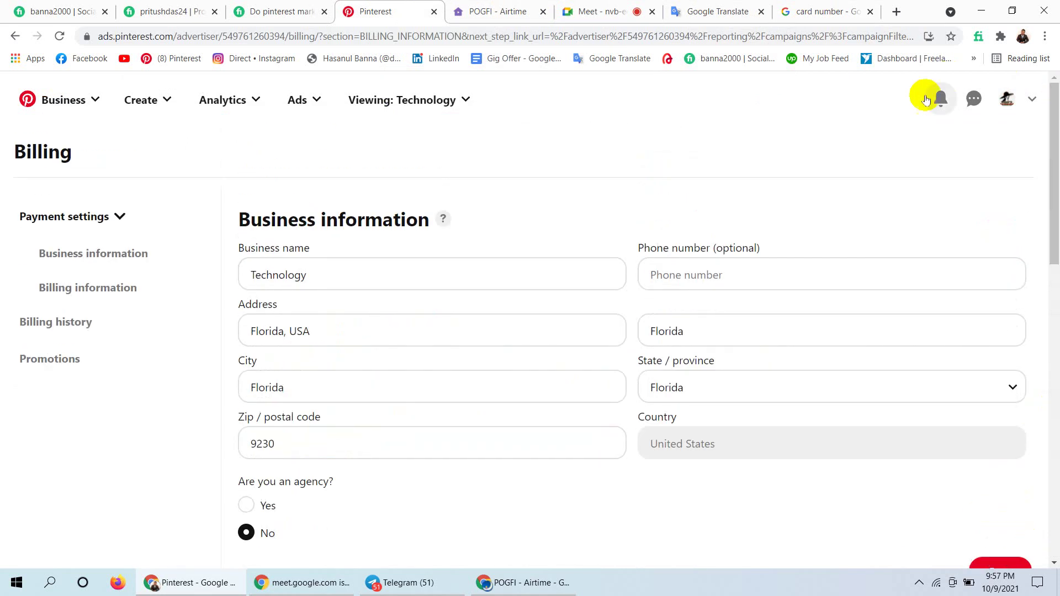
Go from the billing form to the account's fashion profile page, showing 116 followers and 701 following.
click(1008, 99)
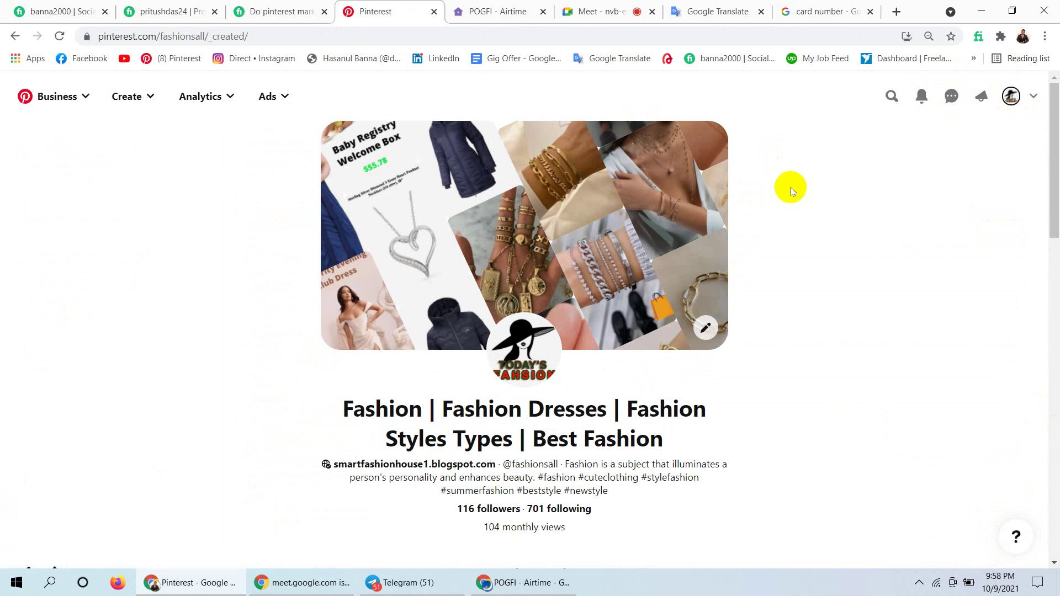
click(574, 194)
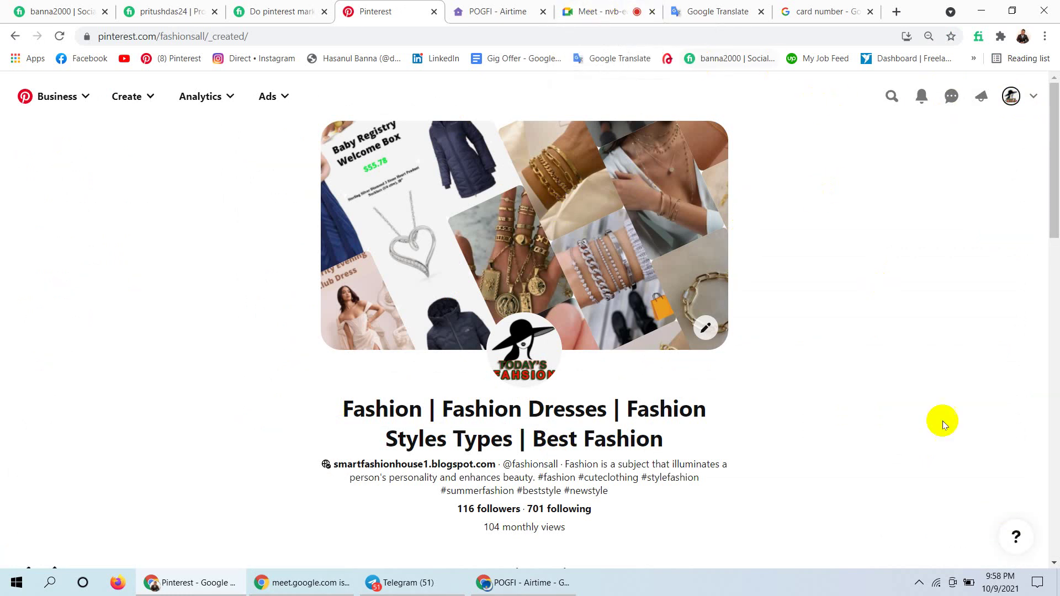
click(918, 582)
drag(919, 583, 959, 528)
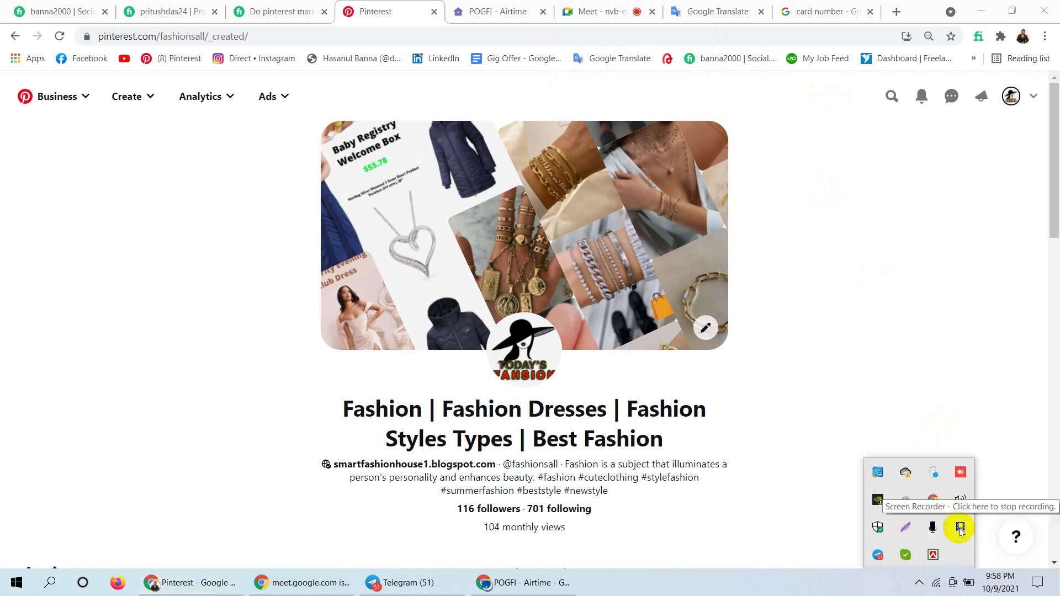